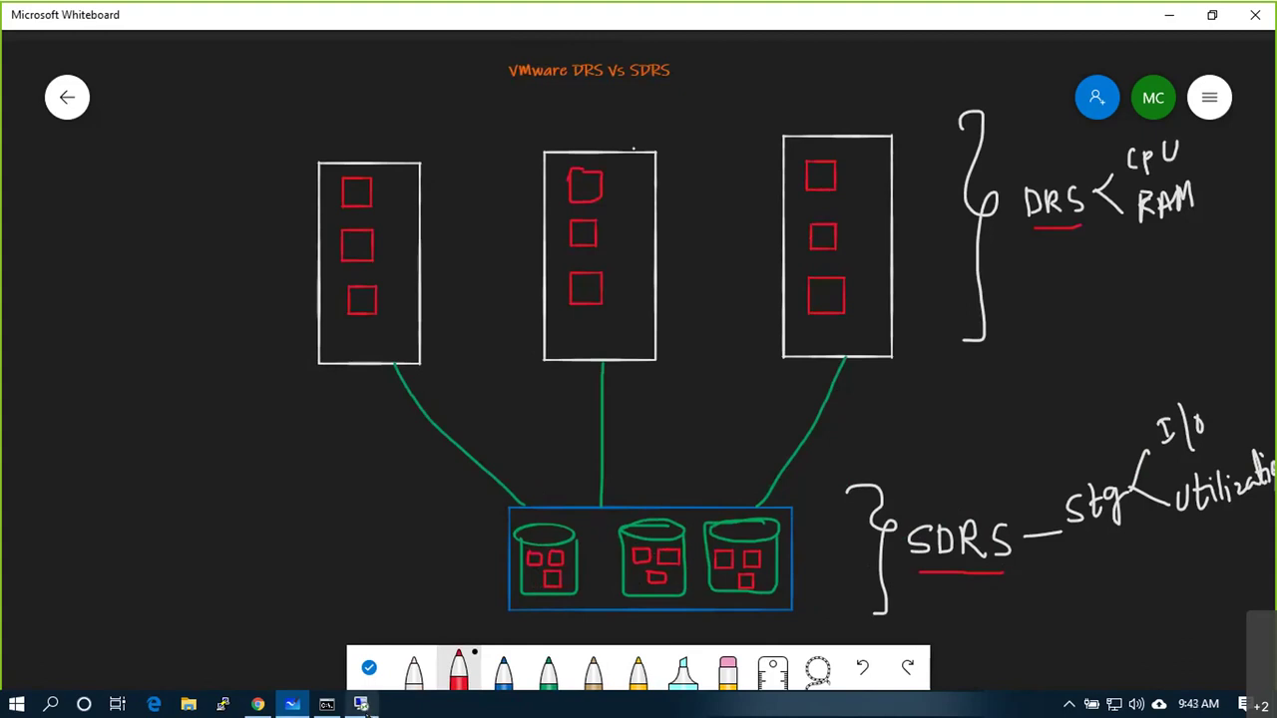
In the remote desktop session's vSphere Client, start a new datastore cluster under EUSPRODDC with the default name and Storage DRS turned off.
mouse_move(367, 710)
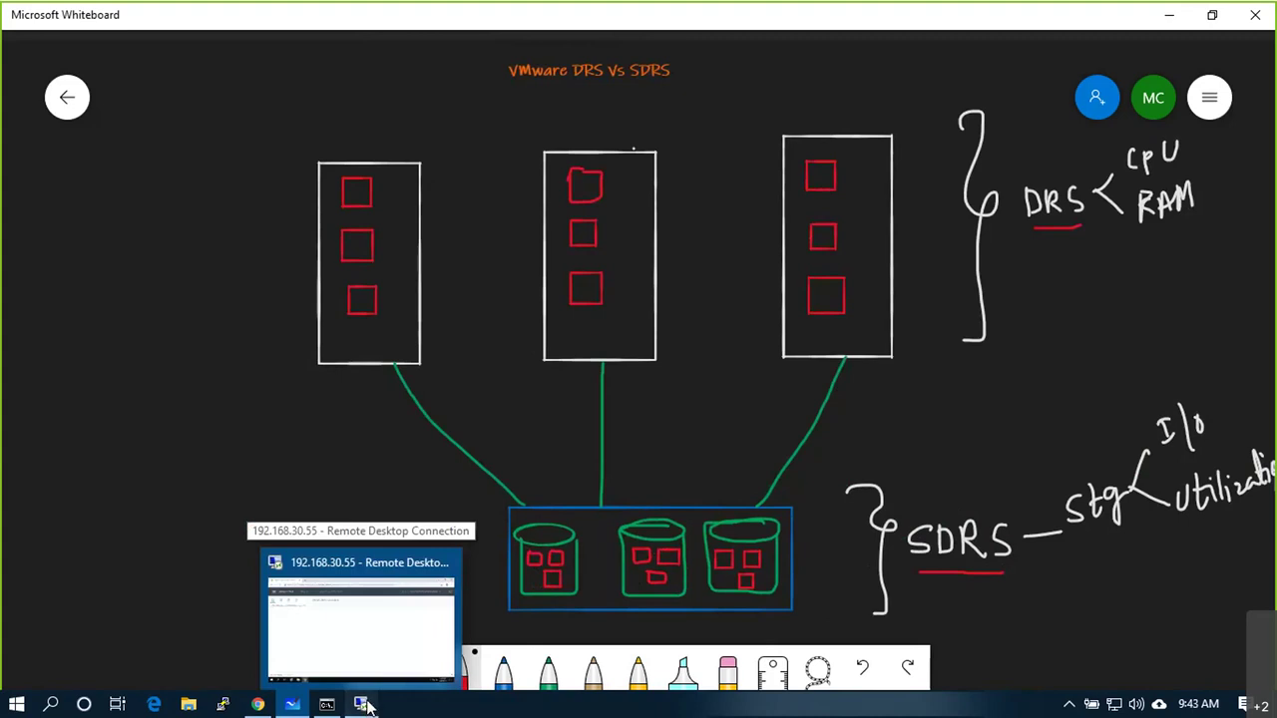
left_click(364, 706)
left_click(138, 187)
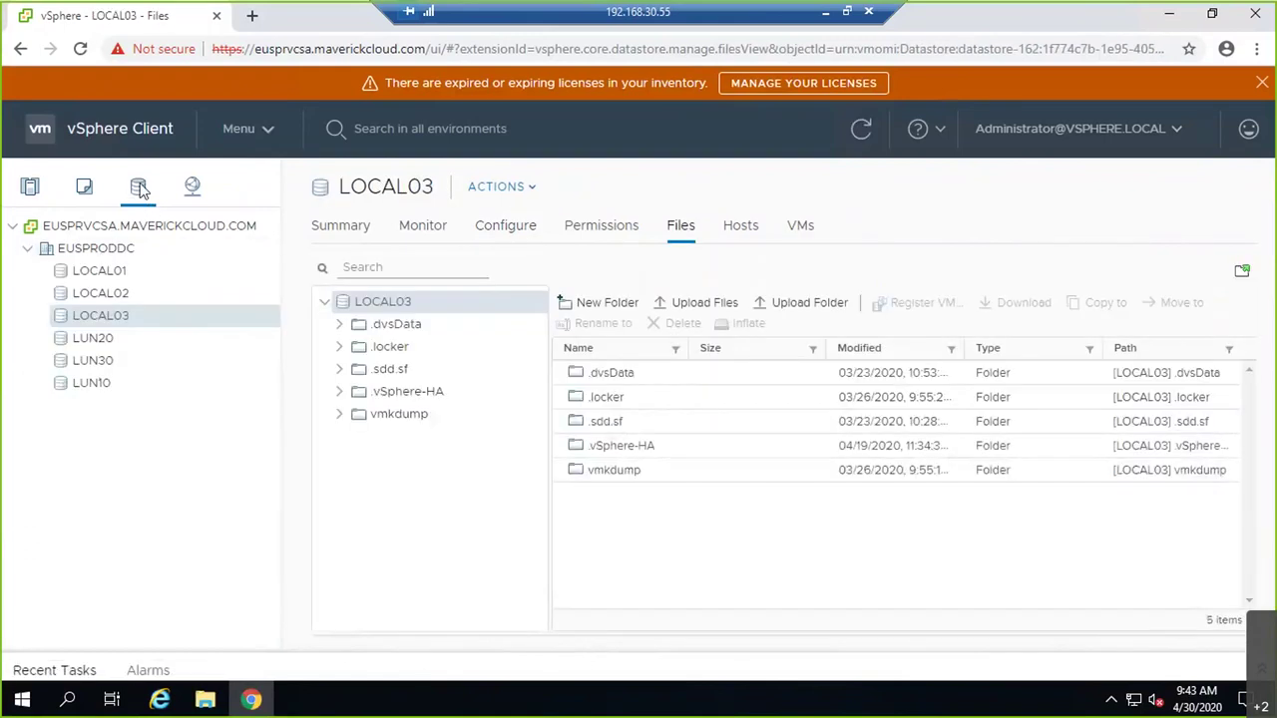
right_click(100, 257)
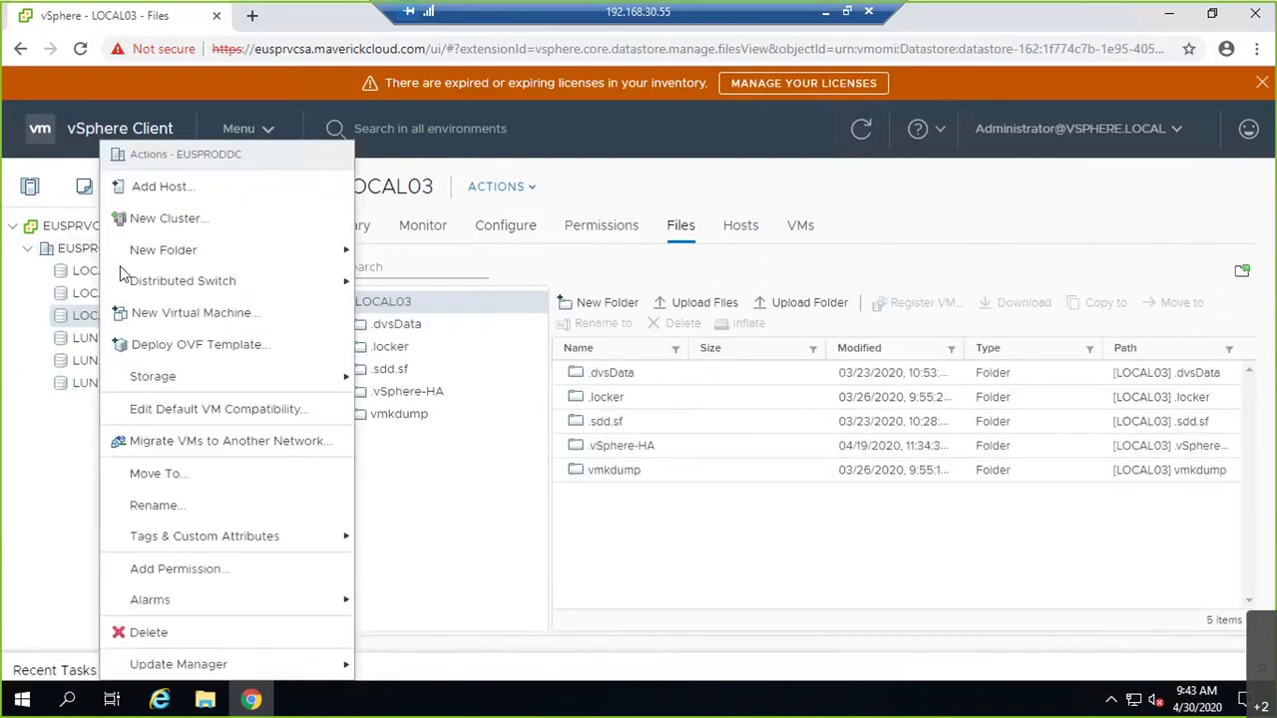
mouse_move(166, 375)
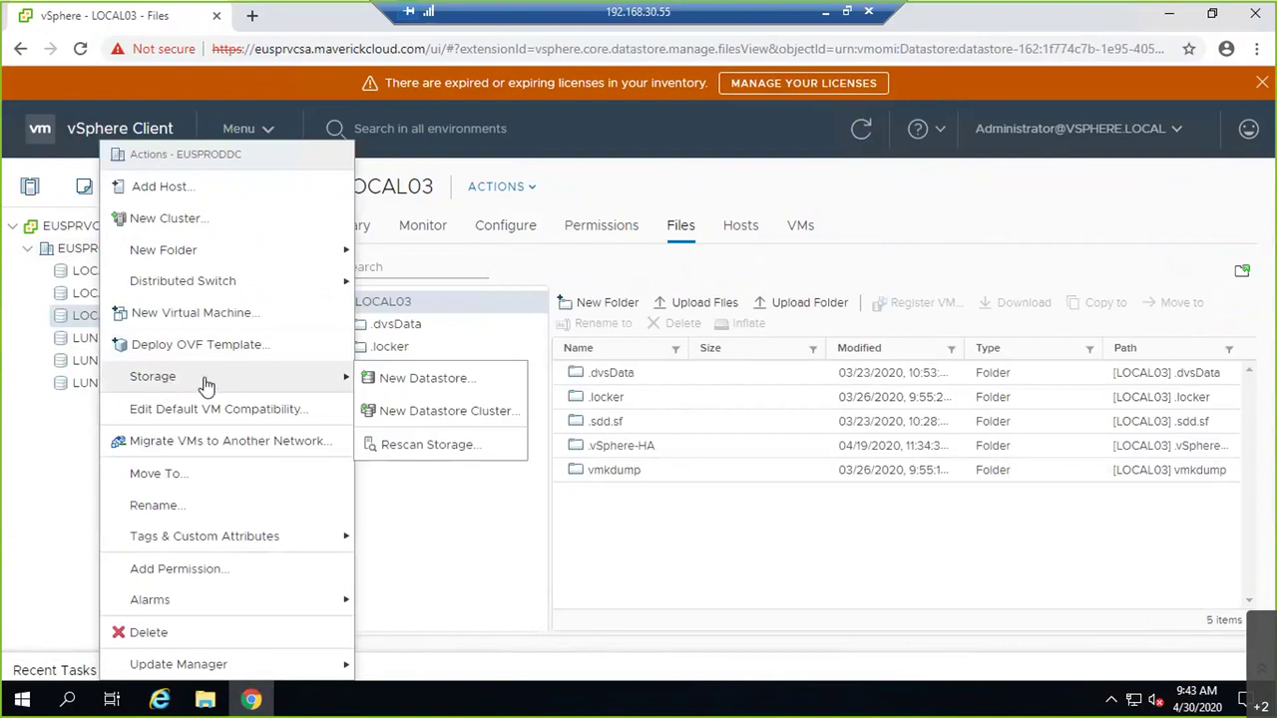
left_click(404, 427)
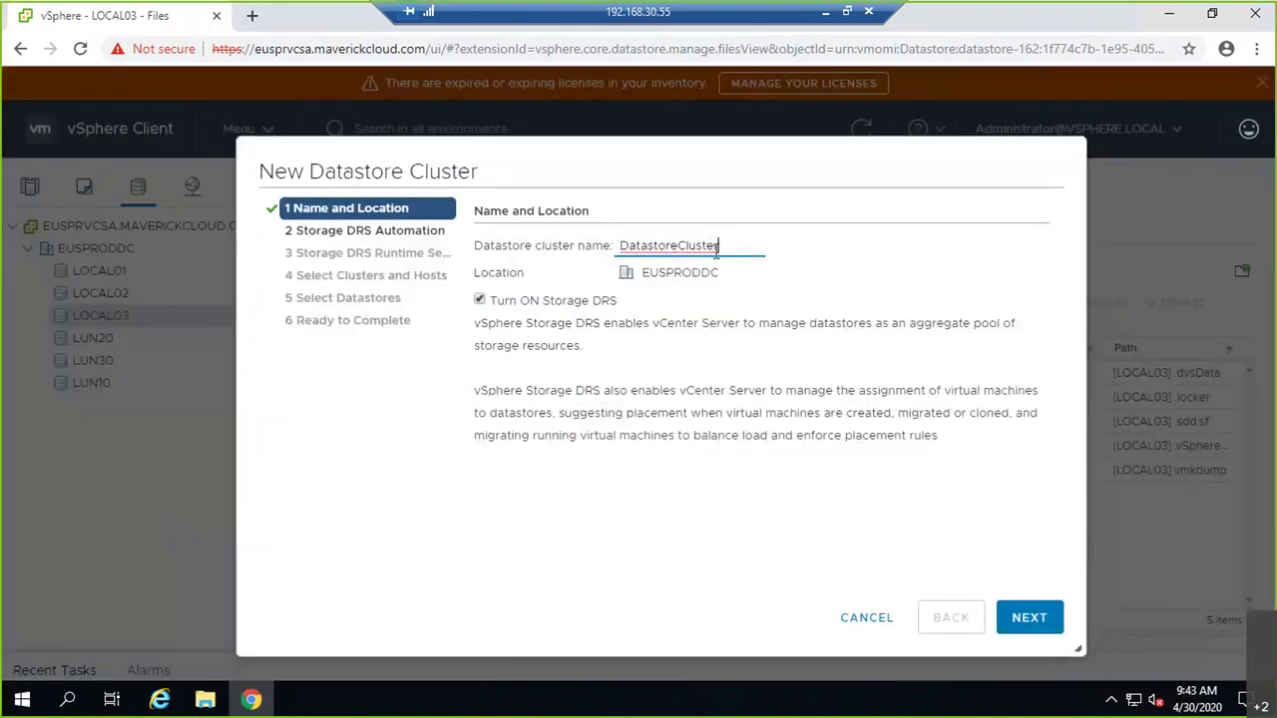
left_click(479, 301)
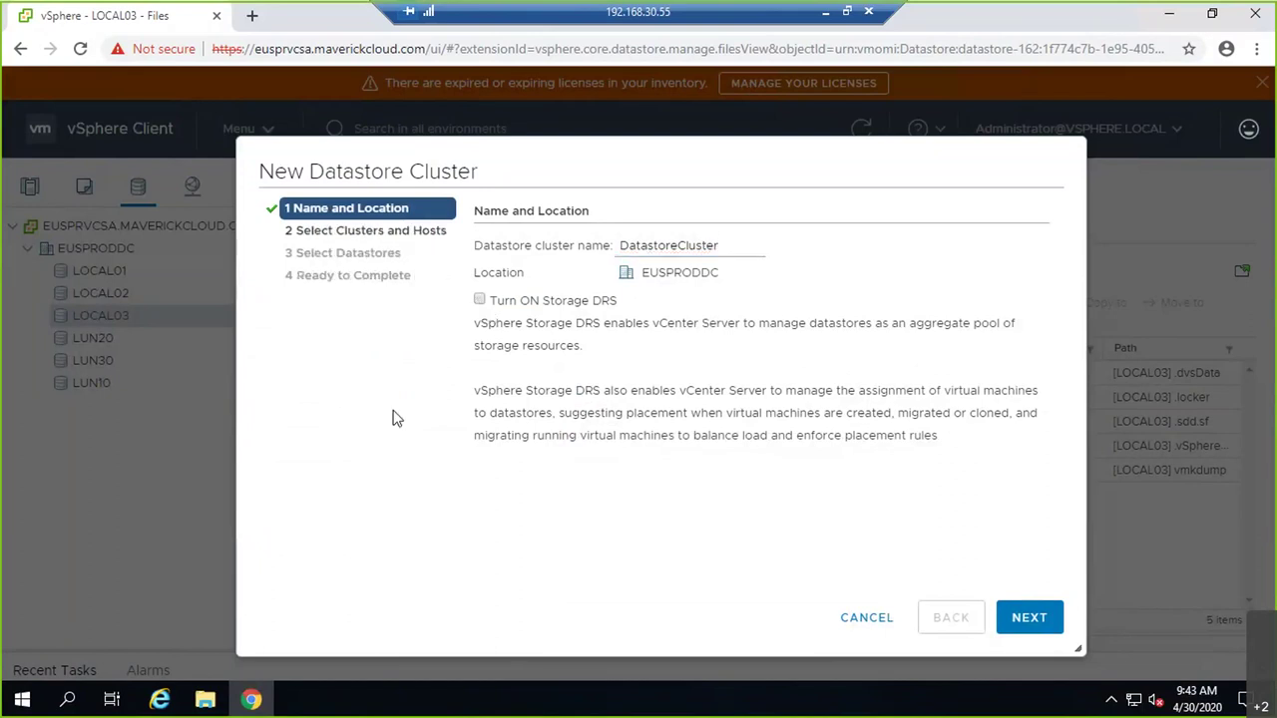
left_click(1022, 622)
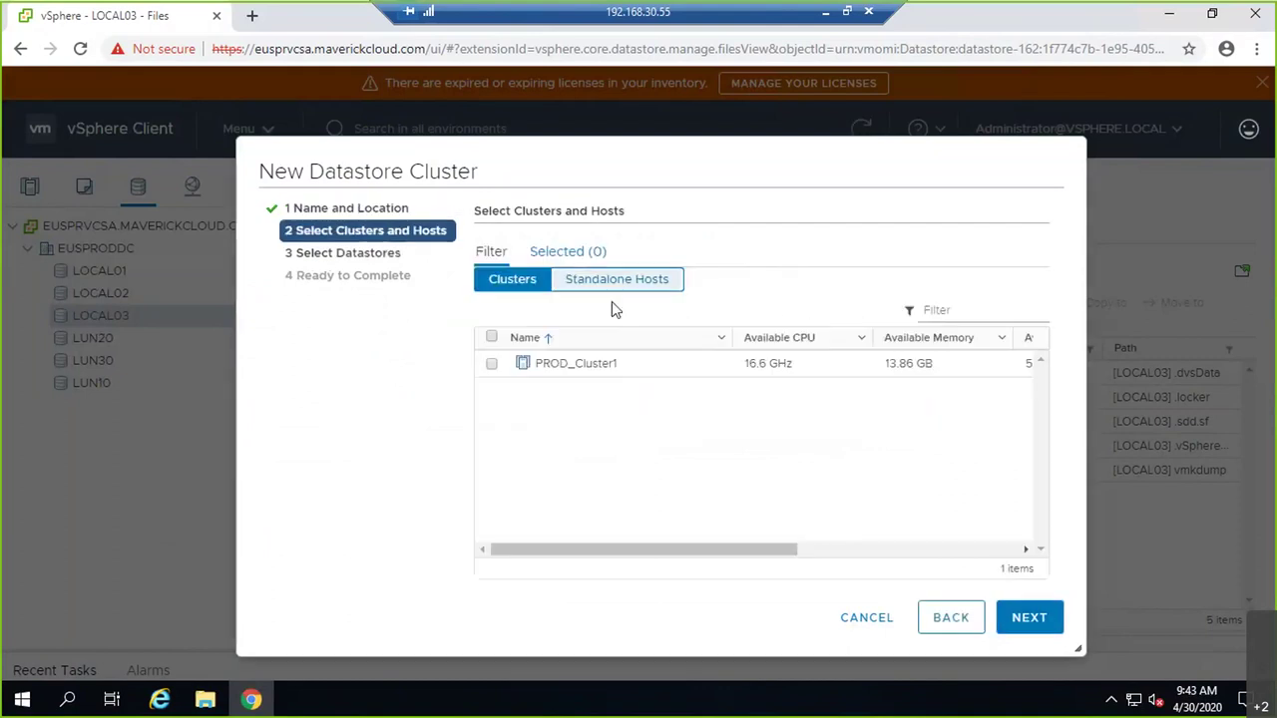
Choose PROD_Cluster1 as the host cluster for the new datastore cluster and continue to the datastore selection.
left_click(490, 365)
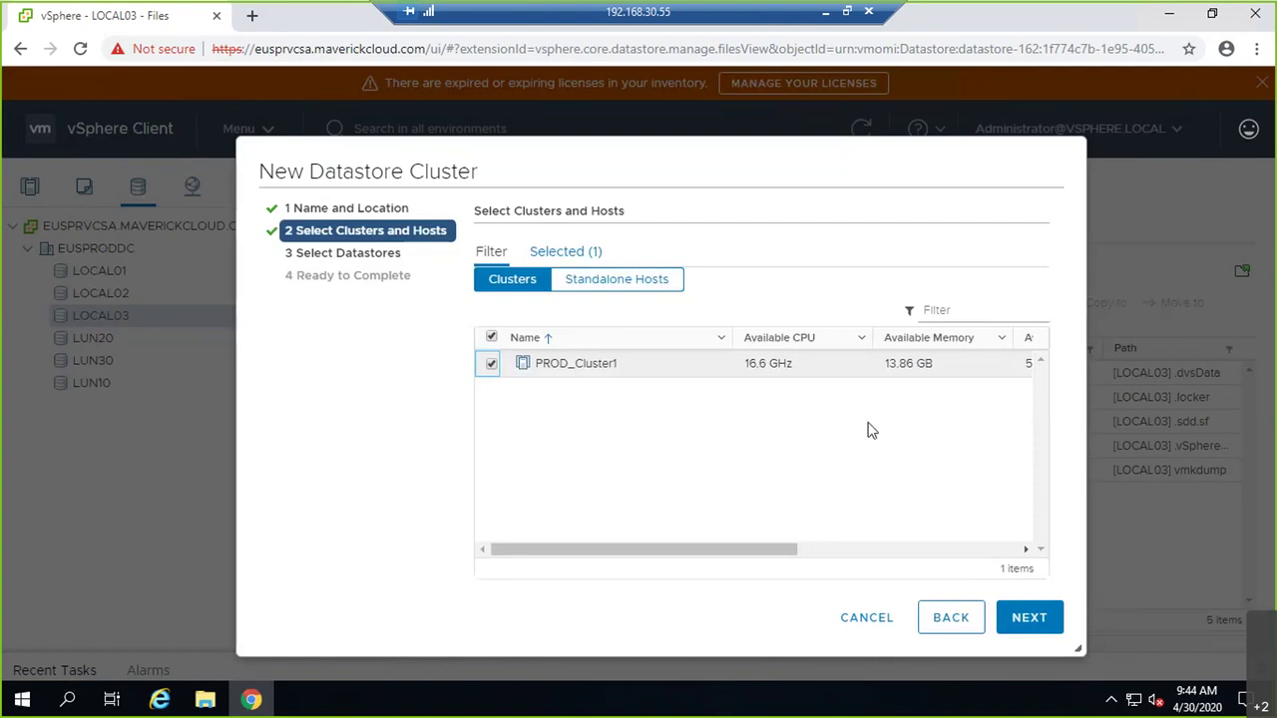
left_click(564, 367)
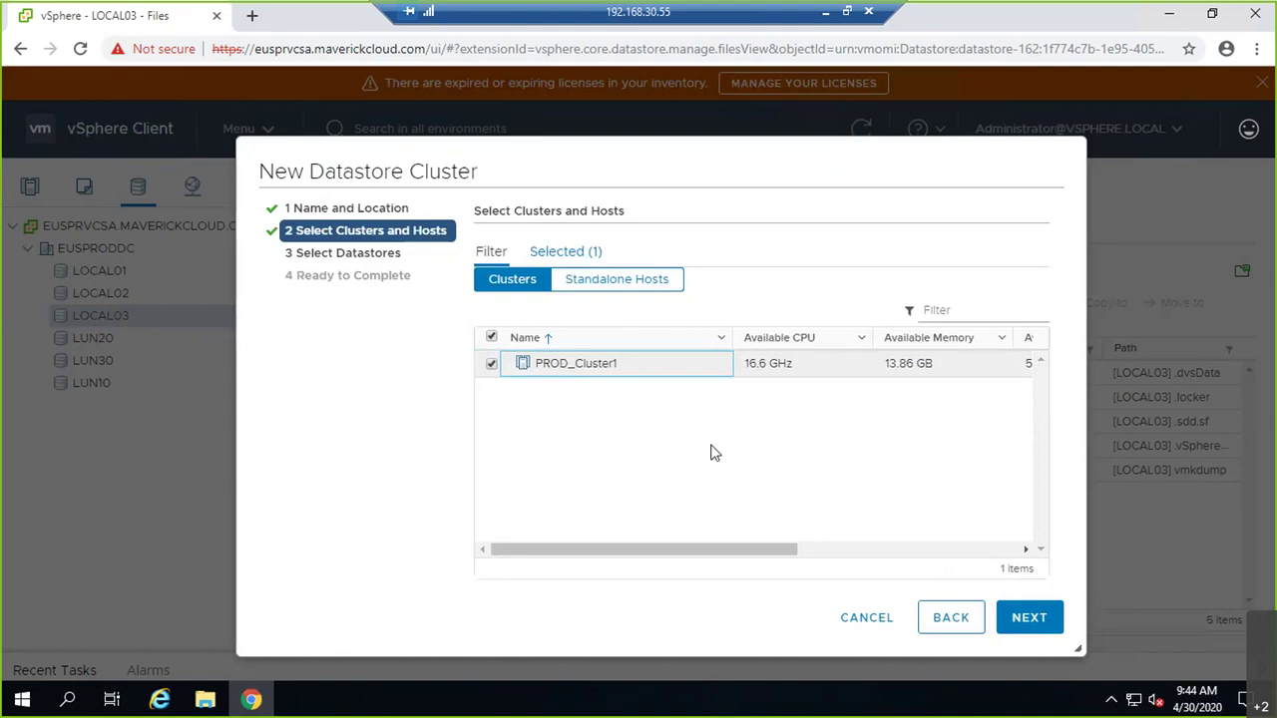
left_click(600, 373)
left_click_drag(770, 548, 689, 535)
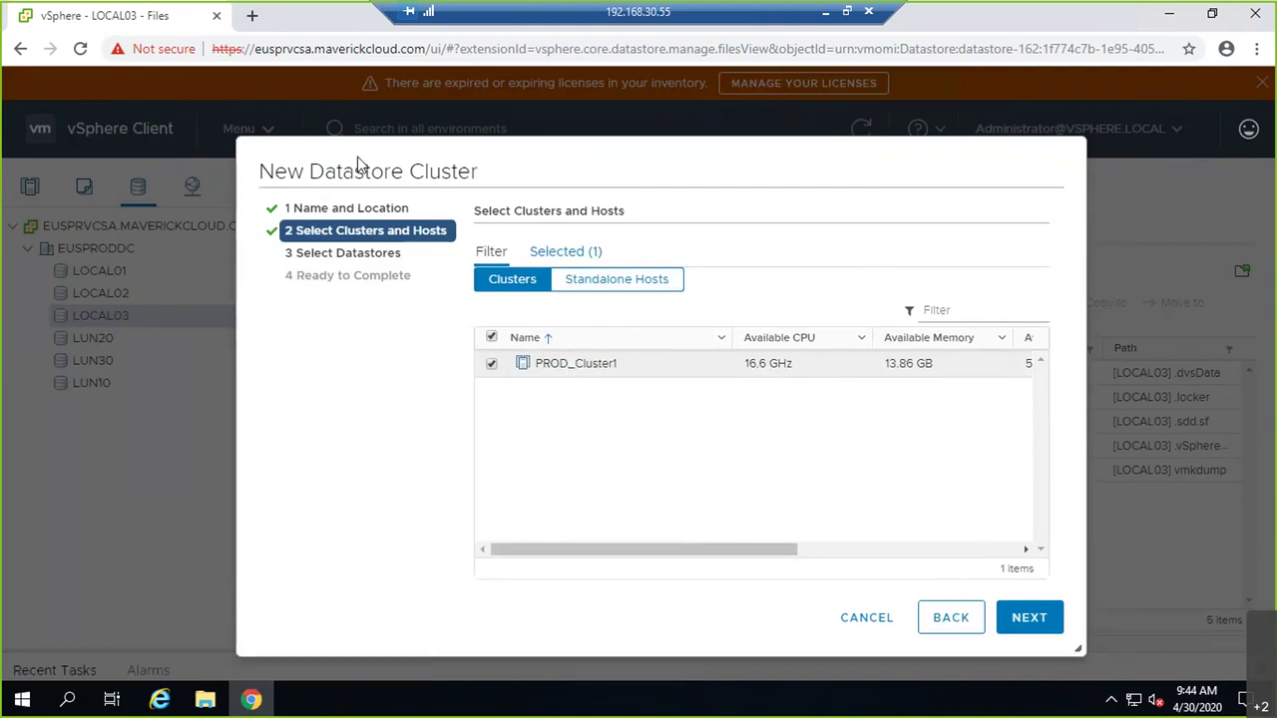
left_click_drag(473, 175, 392, 175)
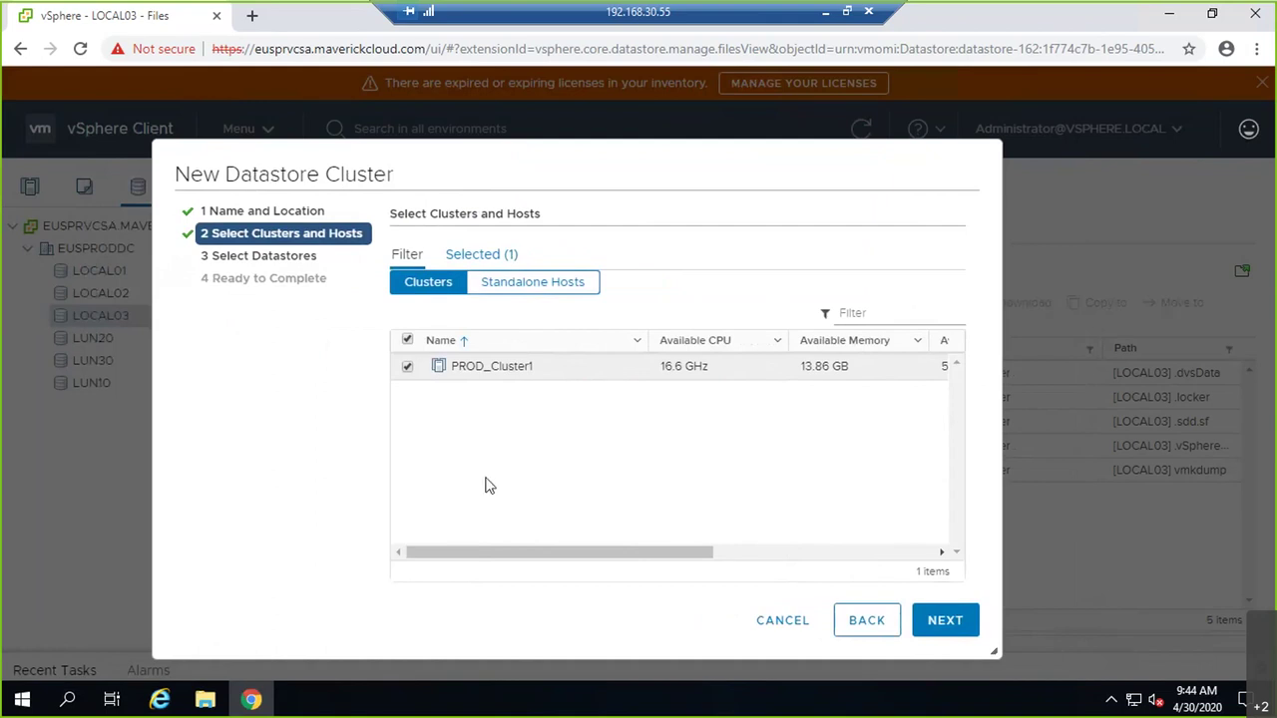
left_click(945, 626)
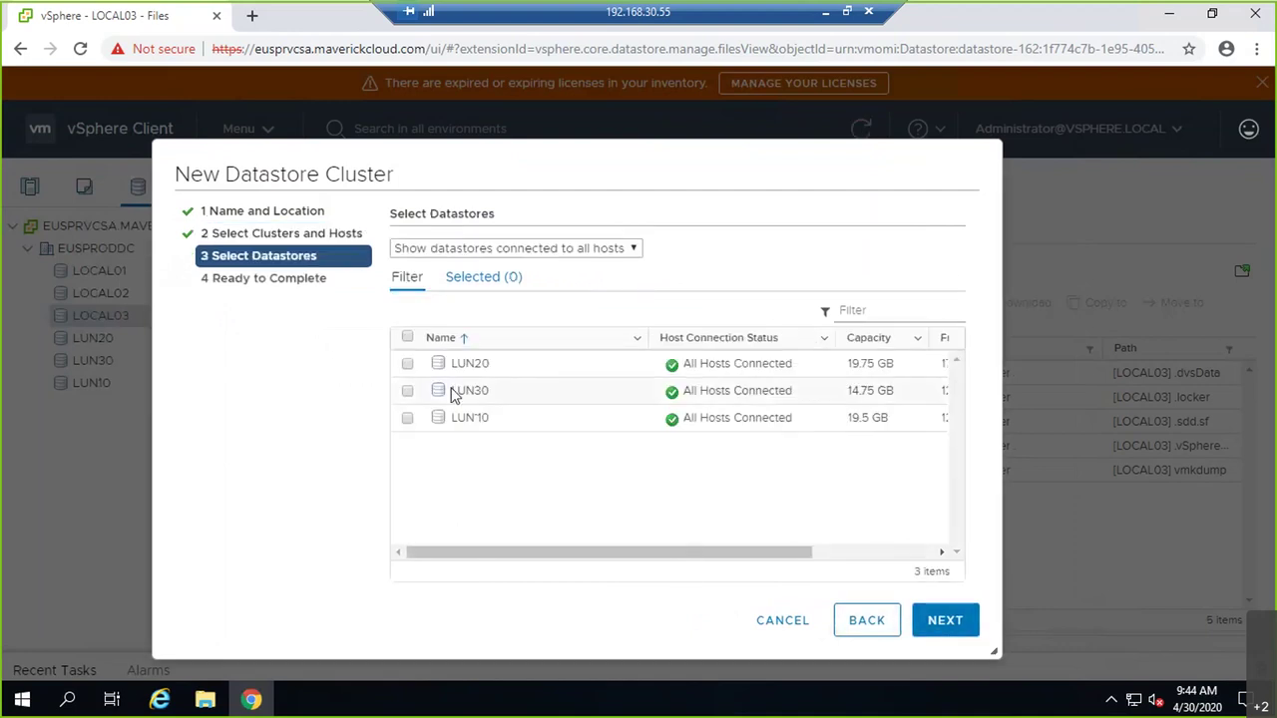
Select LUN20, LUN30 and LUN10 from the datastores connected to all hosts.
left_click(408, 365)
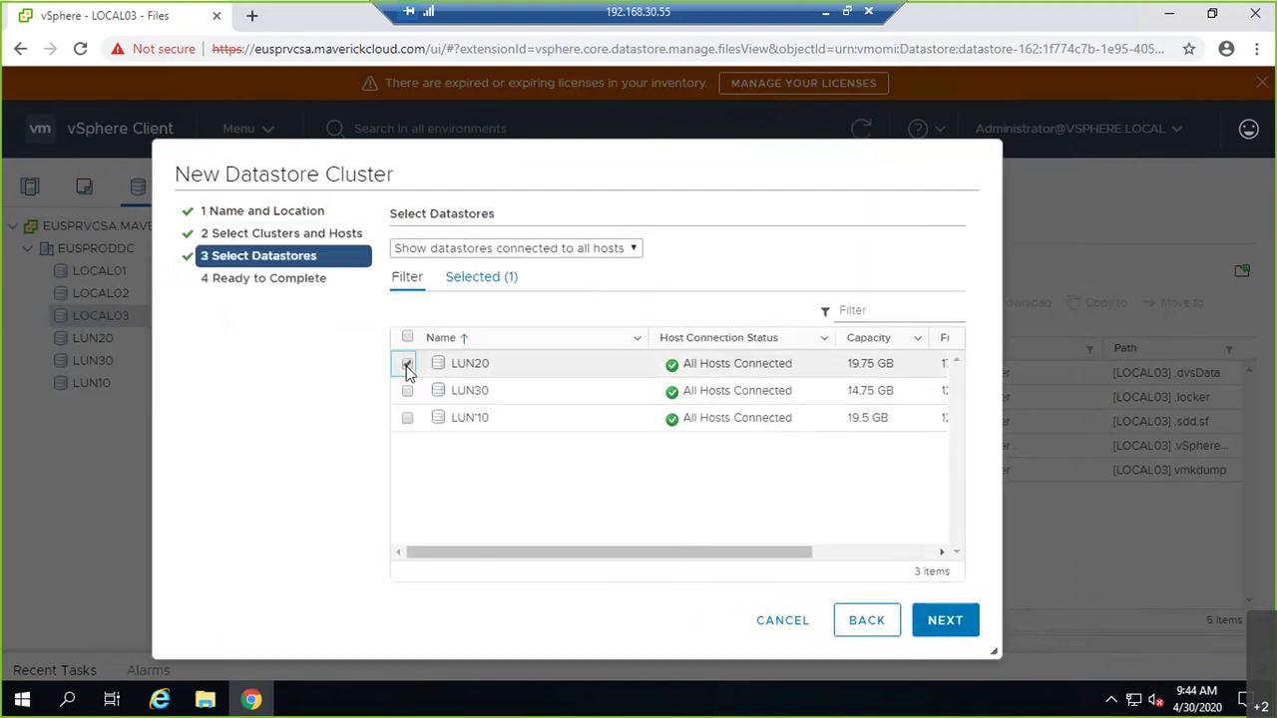
left_click(407, 391)
left_click(407, 418)
mouse_move(583, 555)
left_mouse_down()
mouse_move(775, 578)
mouse_move(580, 565)
left_mouse_up()
Show all datastores, try selecting the local datastores LOCAL01, LOCAL02 and LOCAL03, and clear that selection again.
left_click(612, 249)
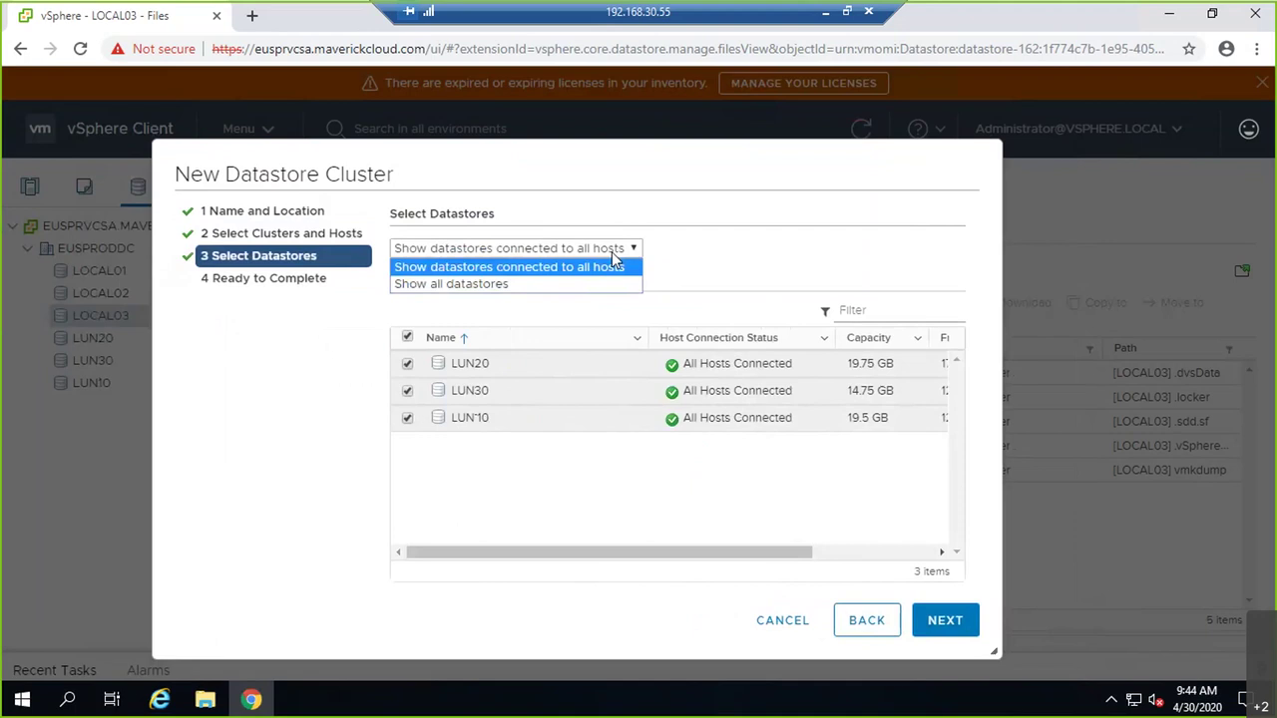
left_click(508, 285)
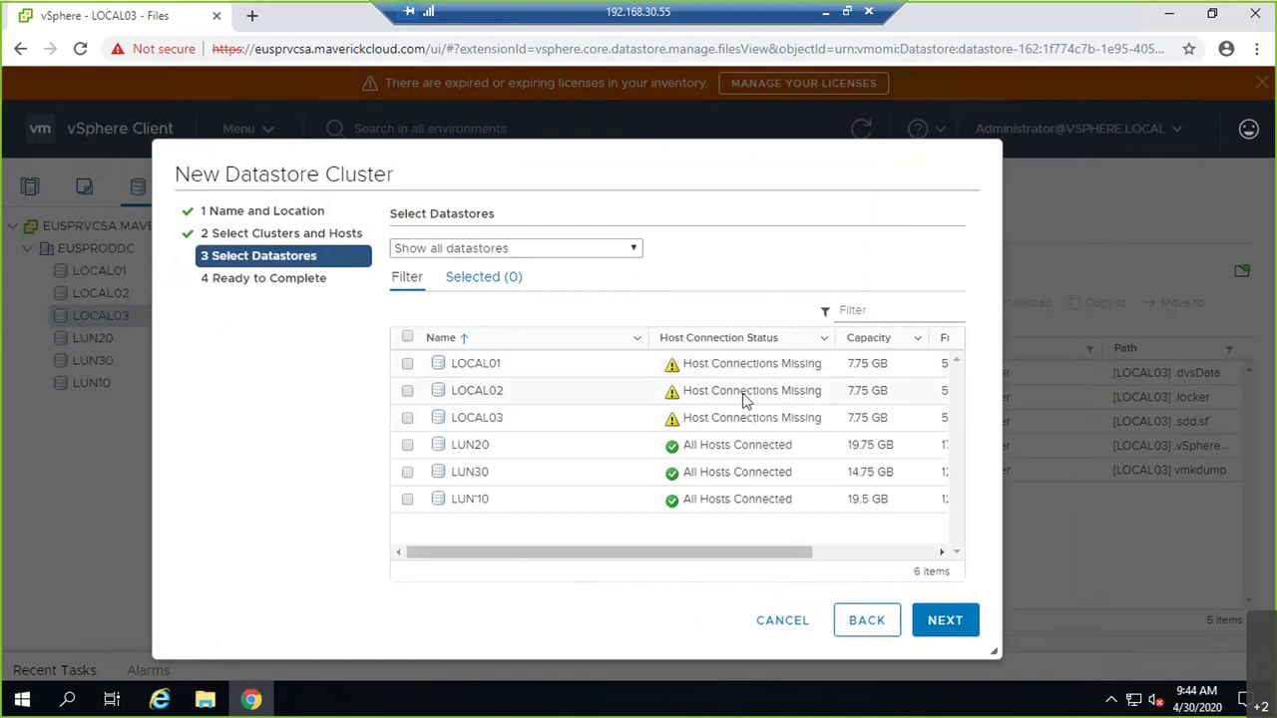
left_click(407, 364)
left_click(406, 390)
left_click(408, 418)
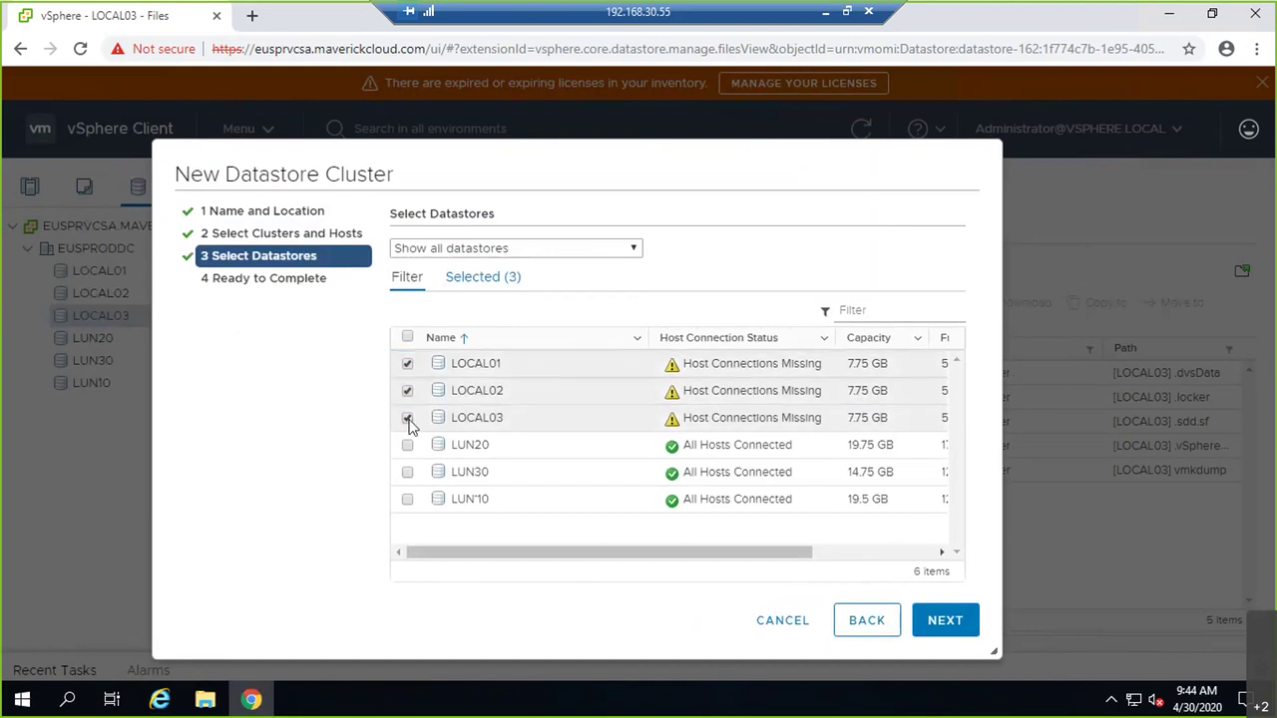
left_click(408, 419)
left_click(408, 390)
left_click(406, 364)
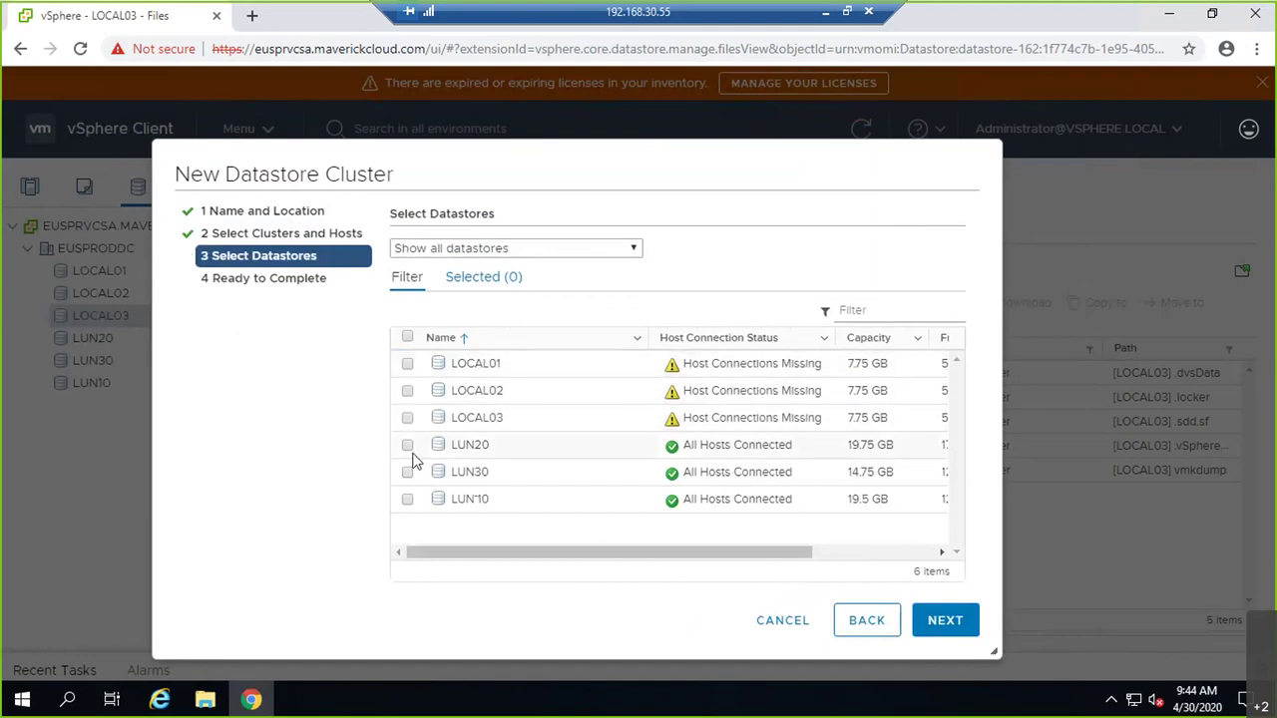
Create the datastore cluster with LUN20, LUN30 and LUN10 as members, and expand it in the inventory under EUSPRODDC.
left_click(407, 444)
left_click(407, 471)
left_click(407, 498)
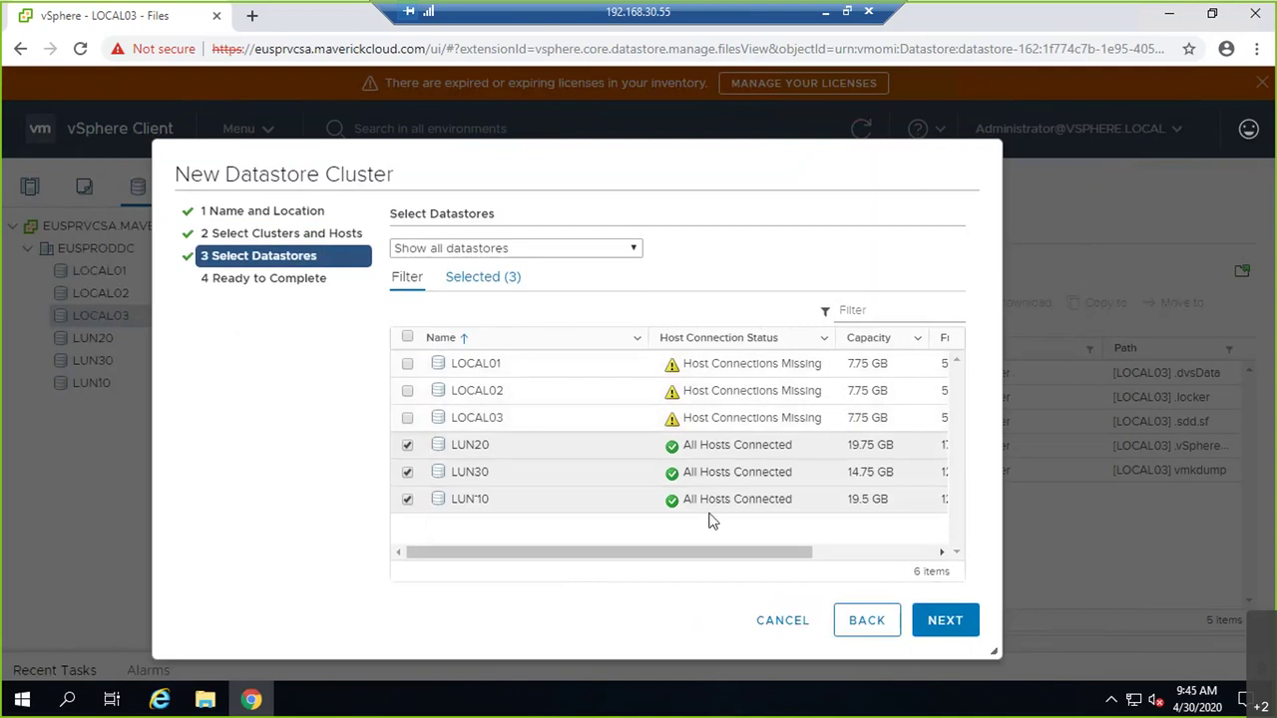
left_click(923, 621)
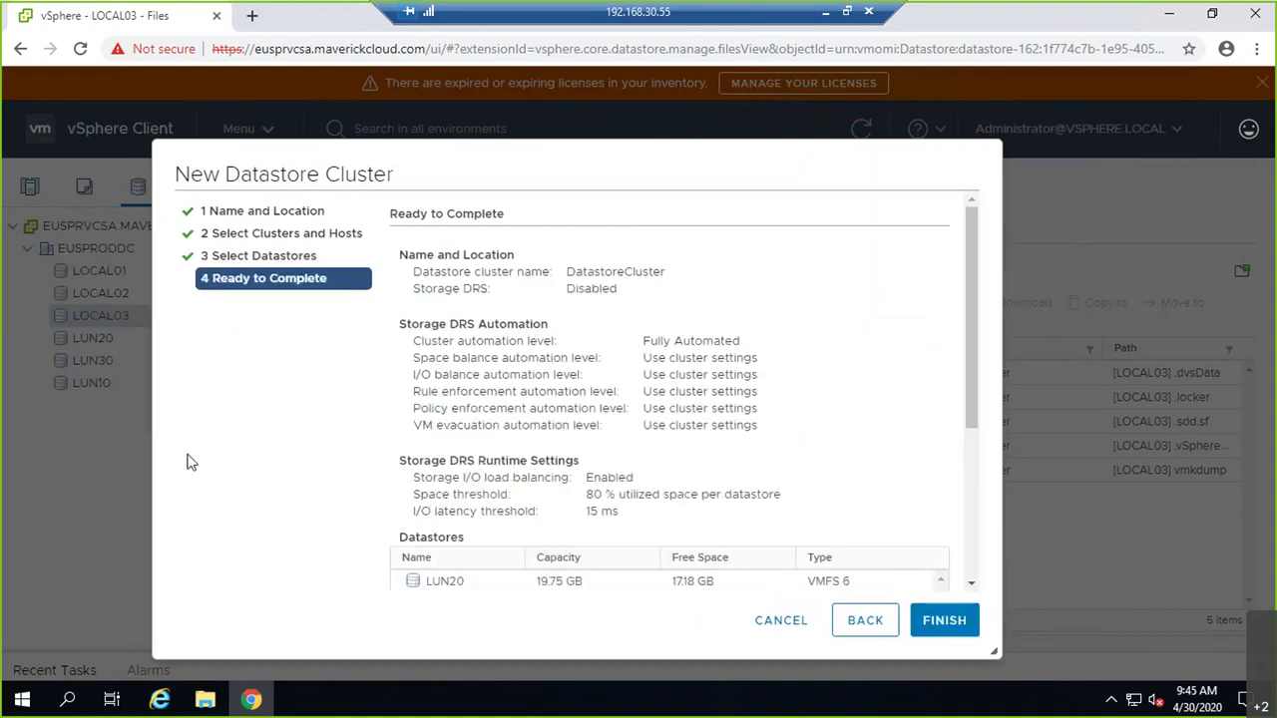
scroll(478, 436, "down", 2)
scroll(478, 436, "down", 2)
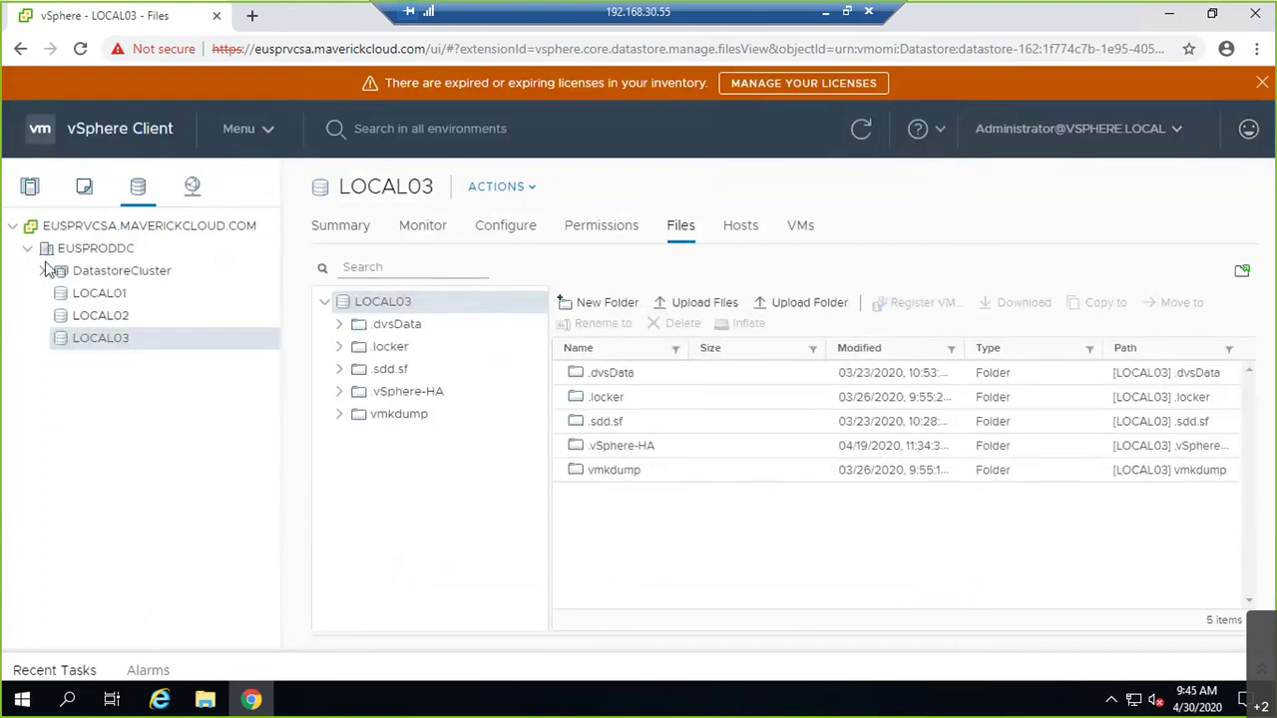
left_click(88, 248)
left_click(43, 271)
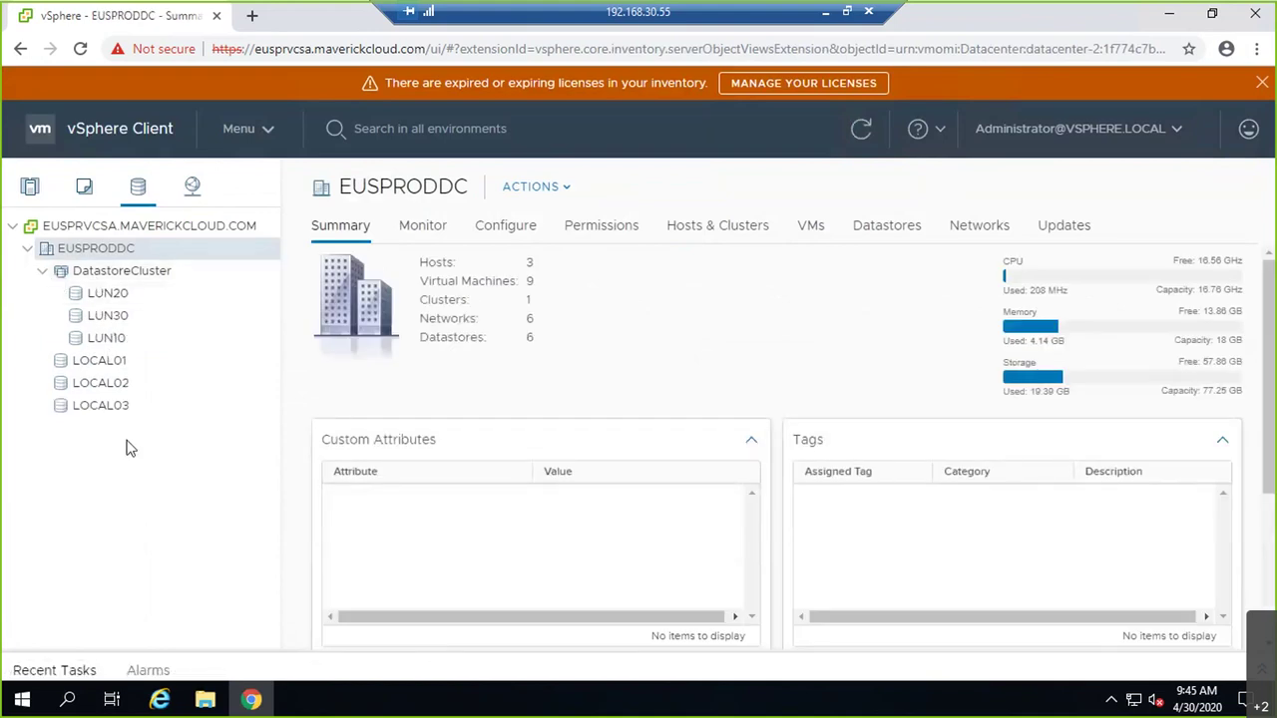
Start deploying an OVF template on PROD_Cluster1 using the local file Tiny Linux VM.ova from the Desktop.
left_click(30, 188)
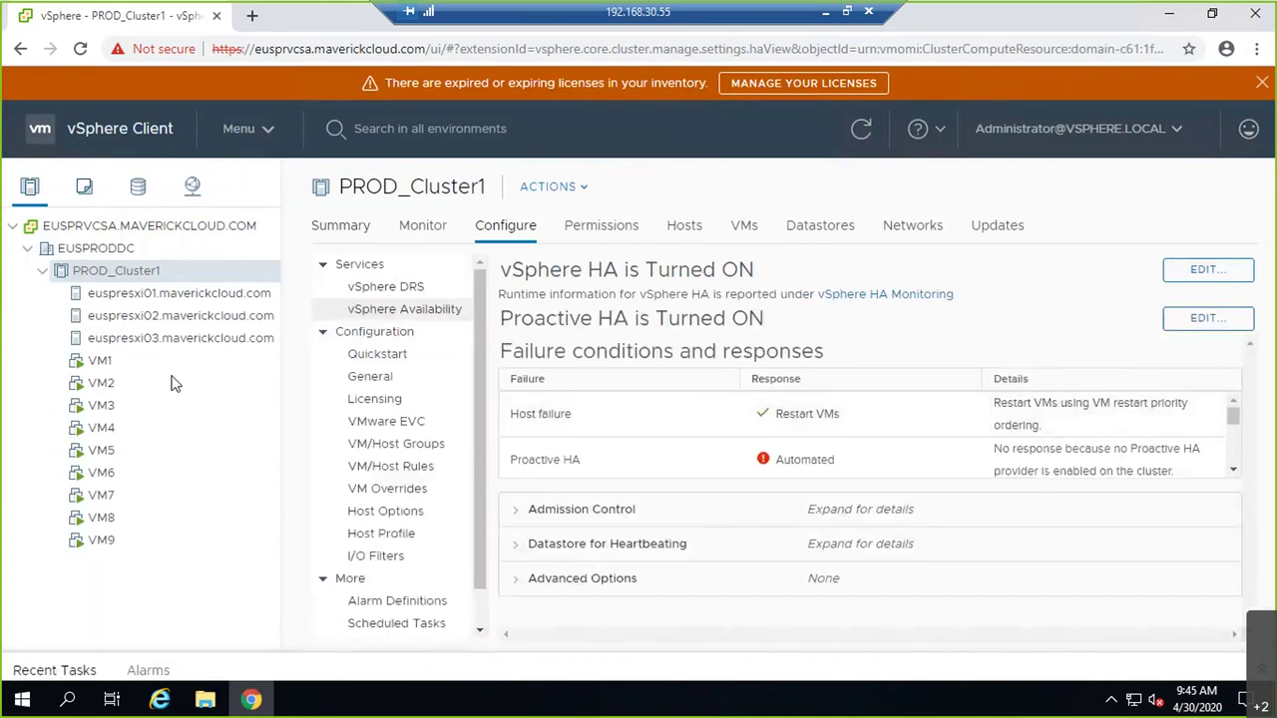
right_click(120, 275)
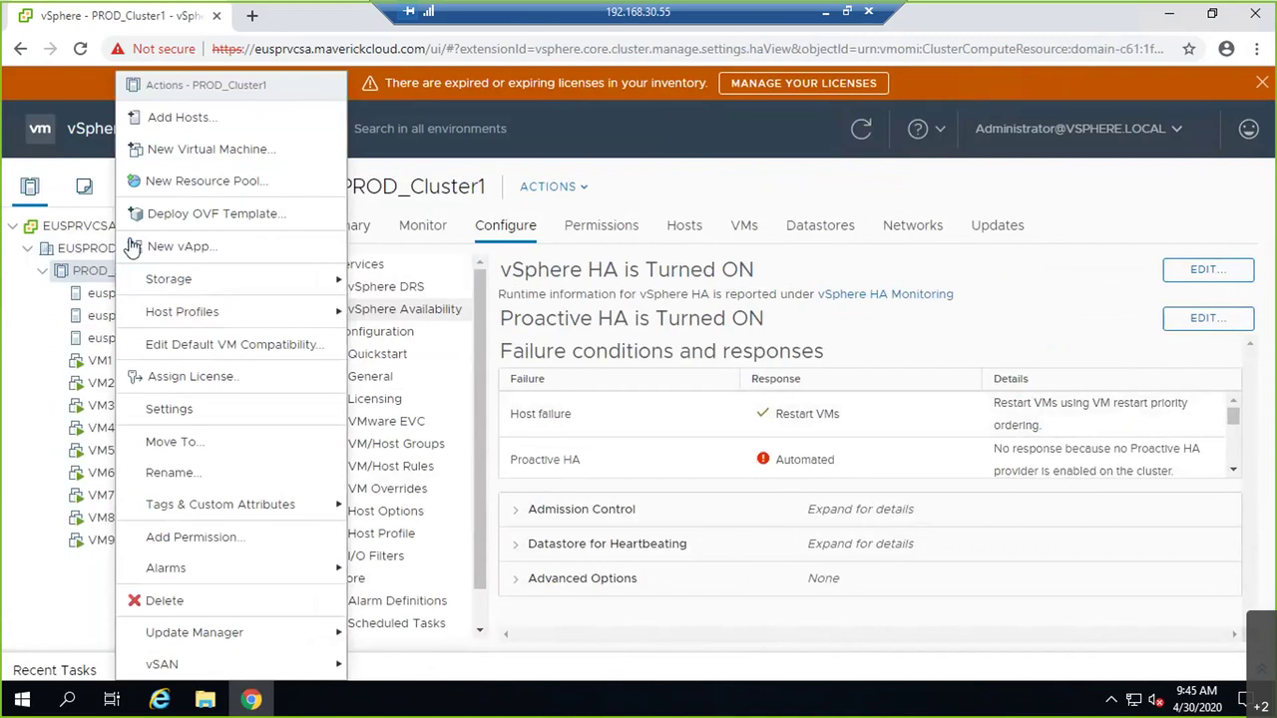
left_click(182, 215)
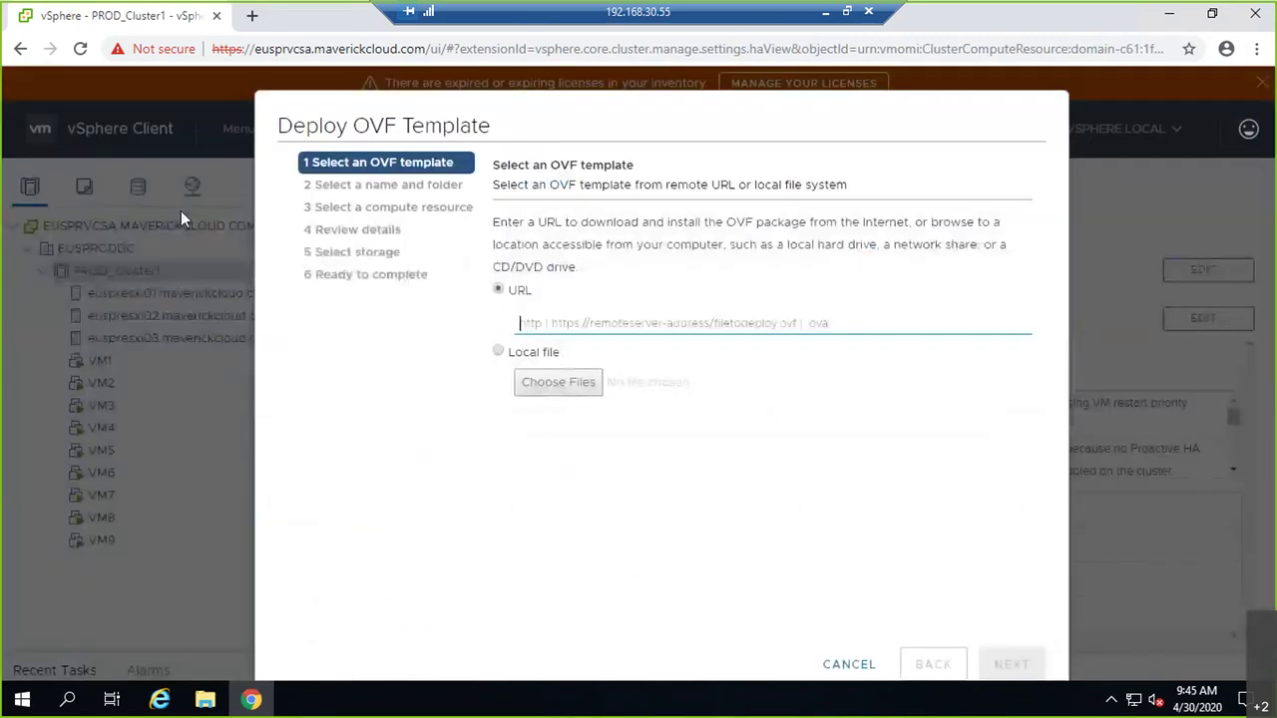
left_click(528, 356)
left_click(547, 384)
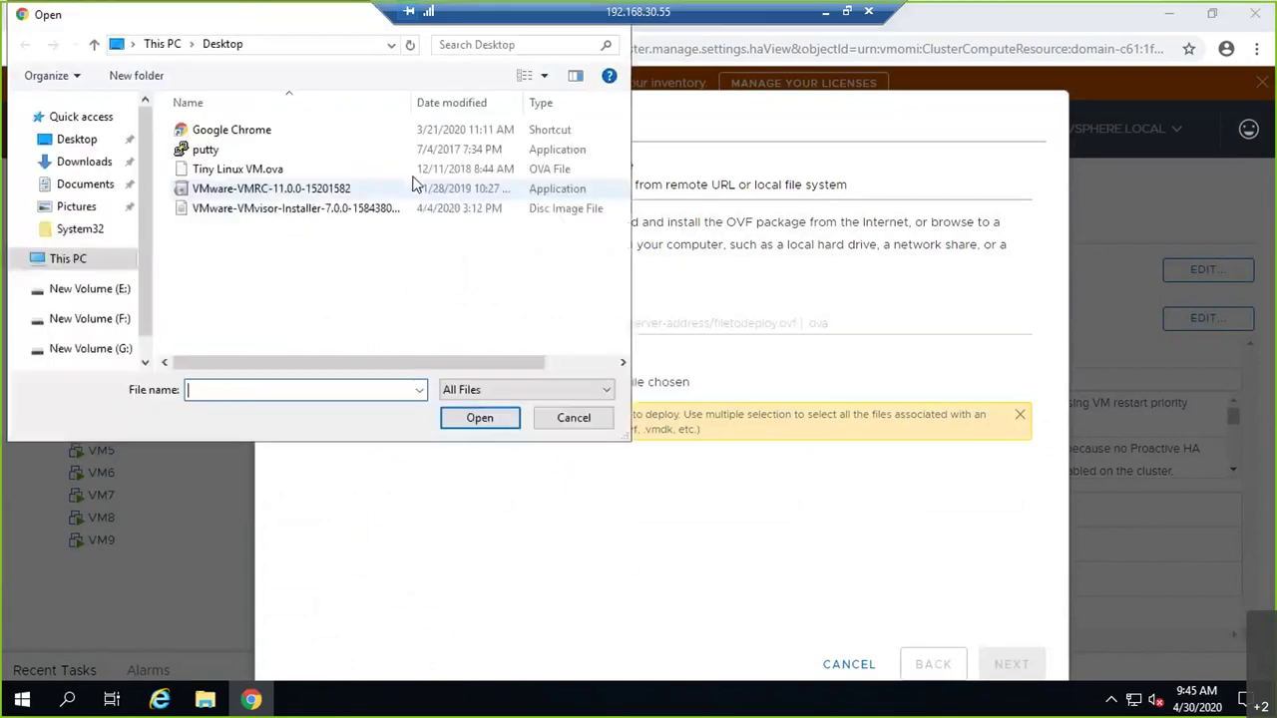
left_click(258, 173)
double_click(258, 174)
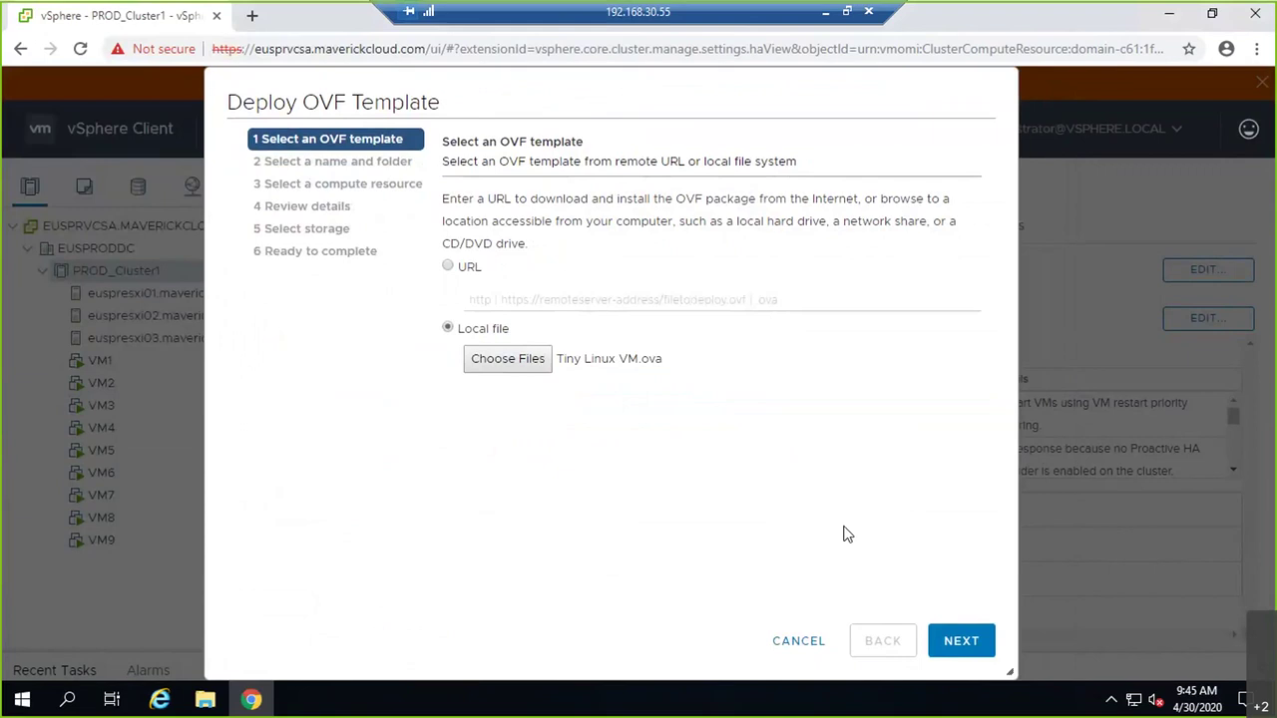
left_click(950, 644)
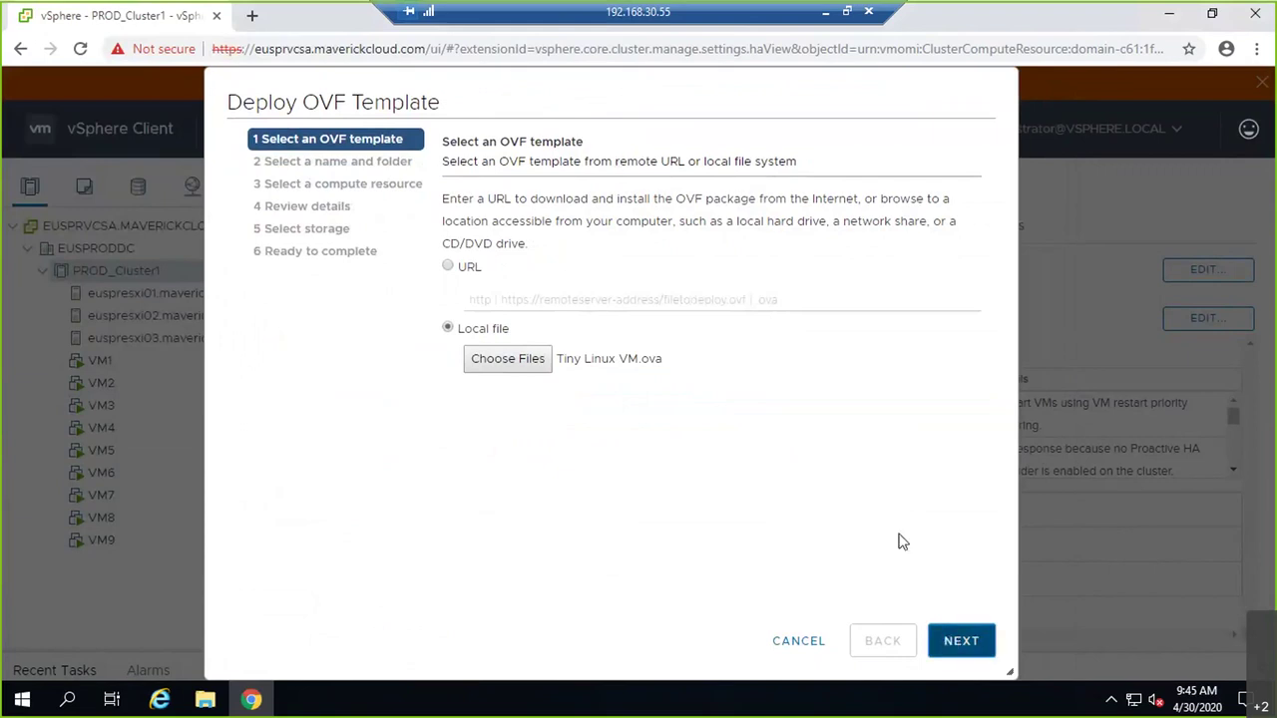
Name the virtual machine VM10 in the EUSPRODDC datacenter and keep PROD_Cluster1 as its compute resource.
left_click(685, 199)
left_click_drag(684, 199, 642, 199)
key("ctrl+a")
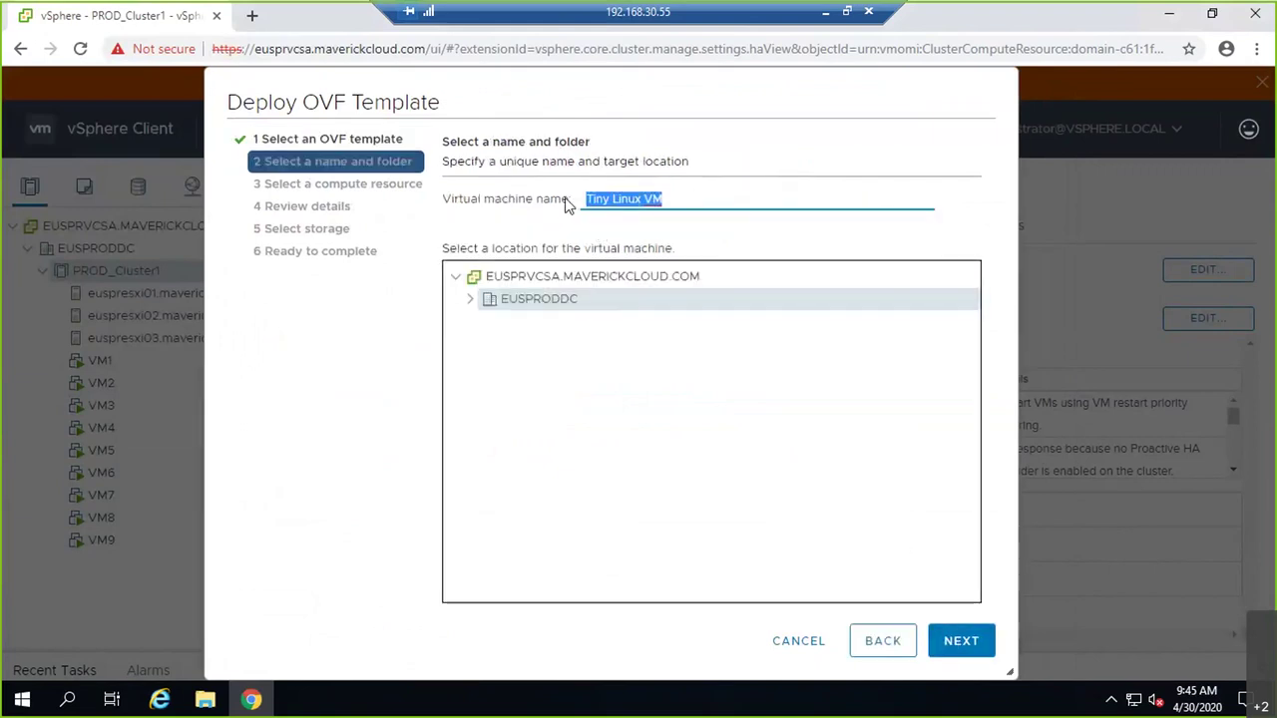
type("VM10")
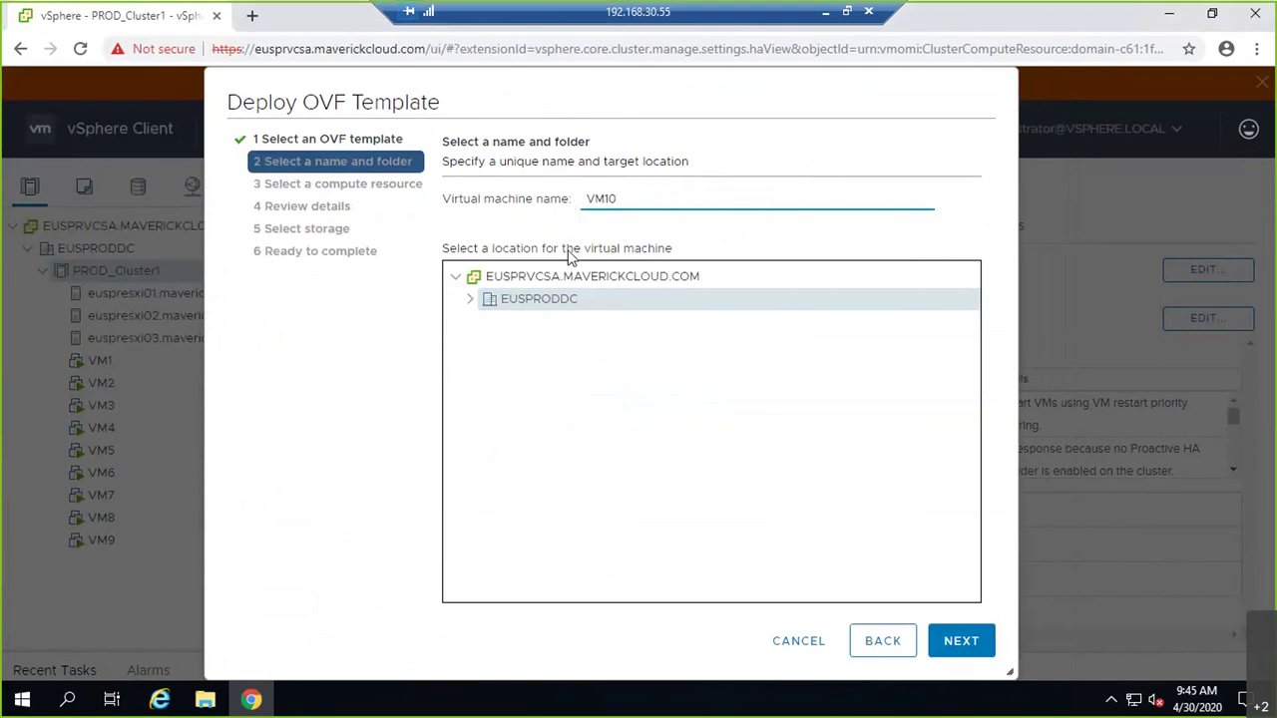
left_click(471, 298)
left_click(486, 322)
left_click(961, 642)
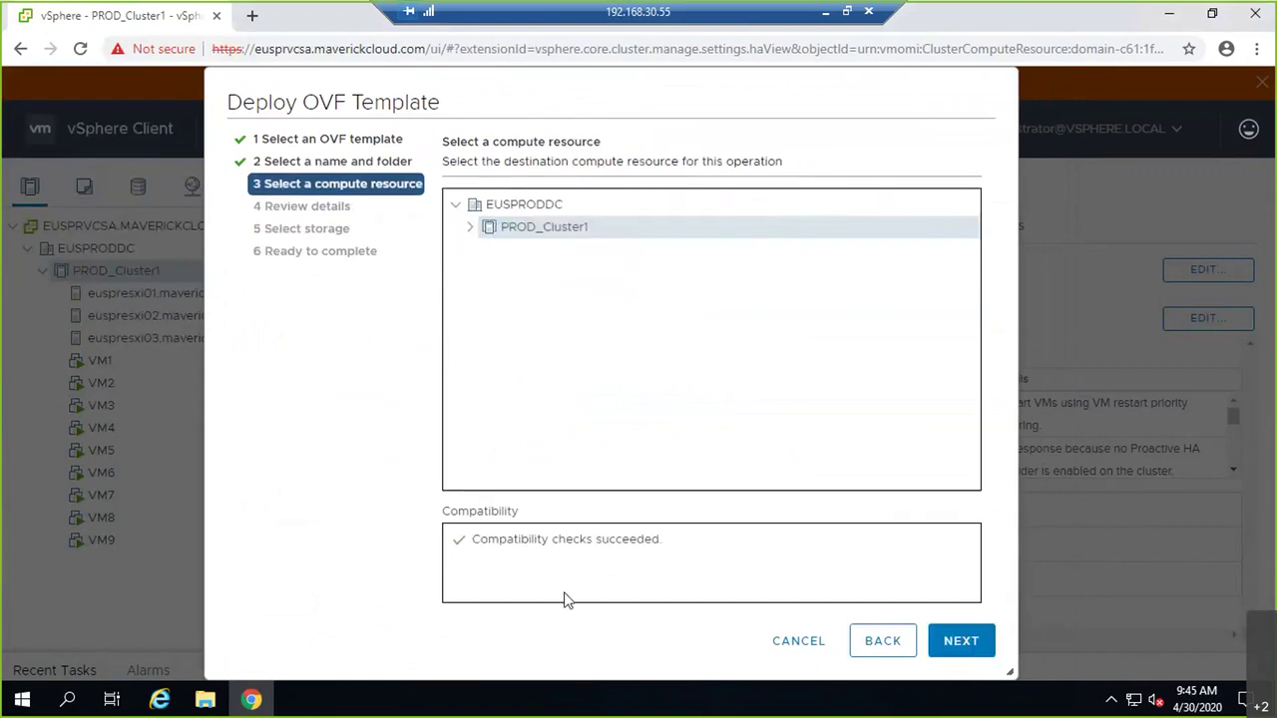
left_click(937, 650)
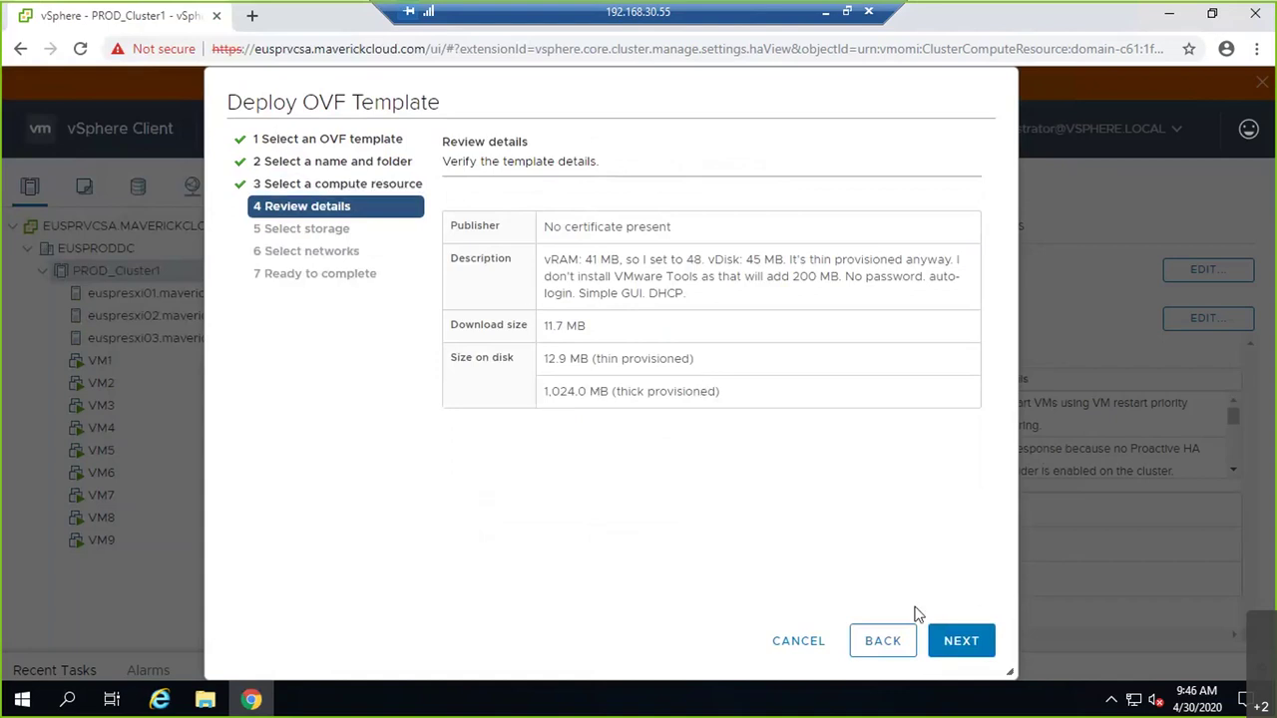
Accept the template details, store the VM on LUN10 as Thick Provision Lazy Zeroed, and keep WEB_VLAN10 as the destination network.
left_click(960, 641)
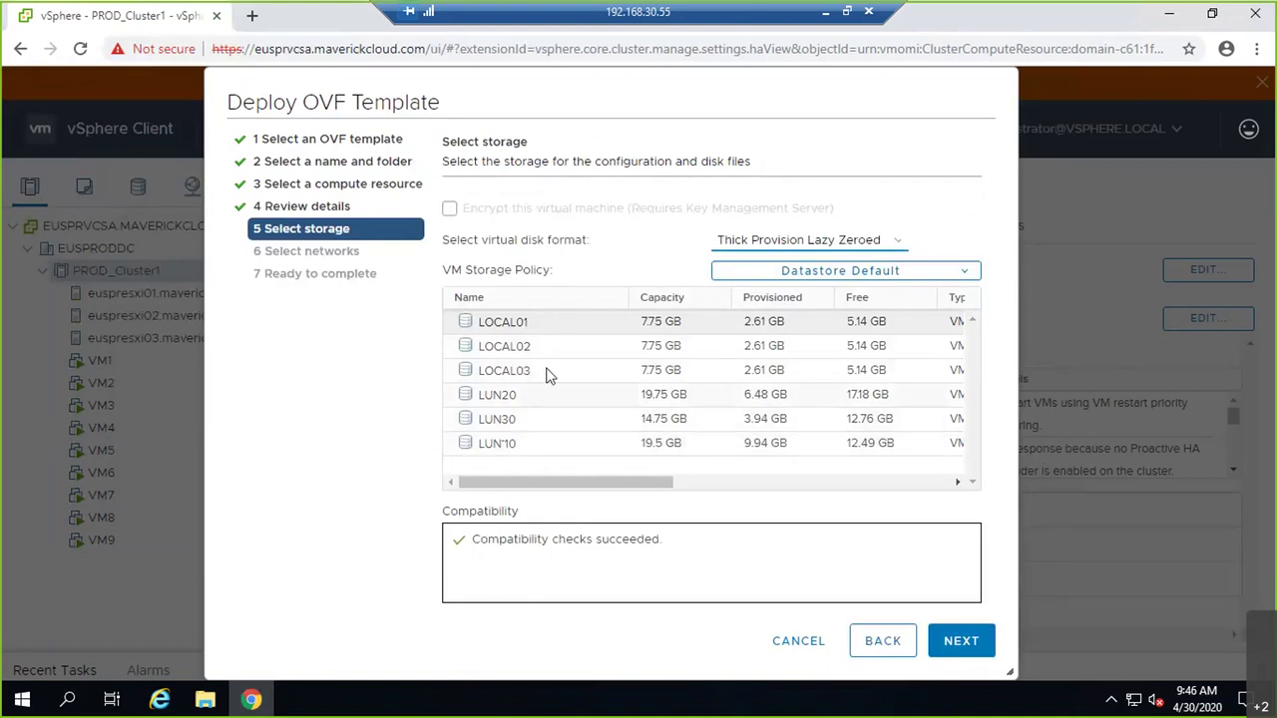
left_click(536, 442)
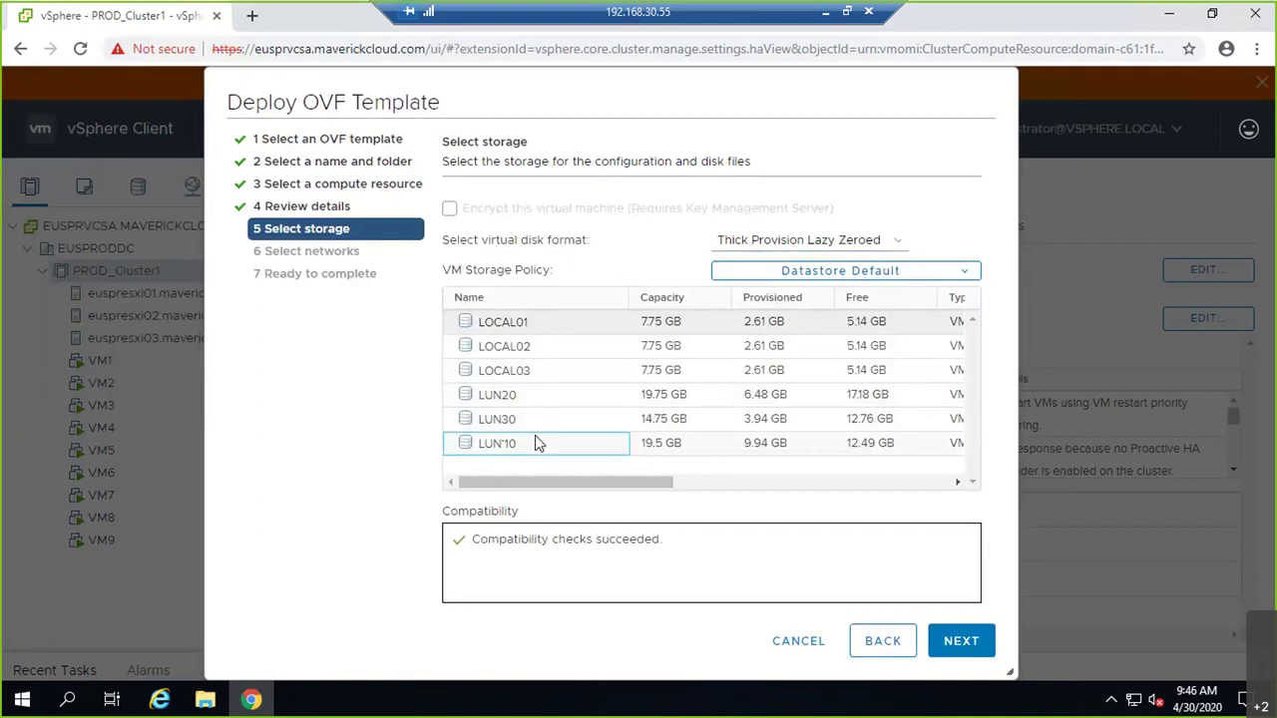
left_click(950, 642)
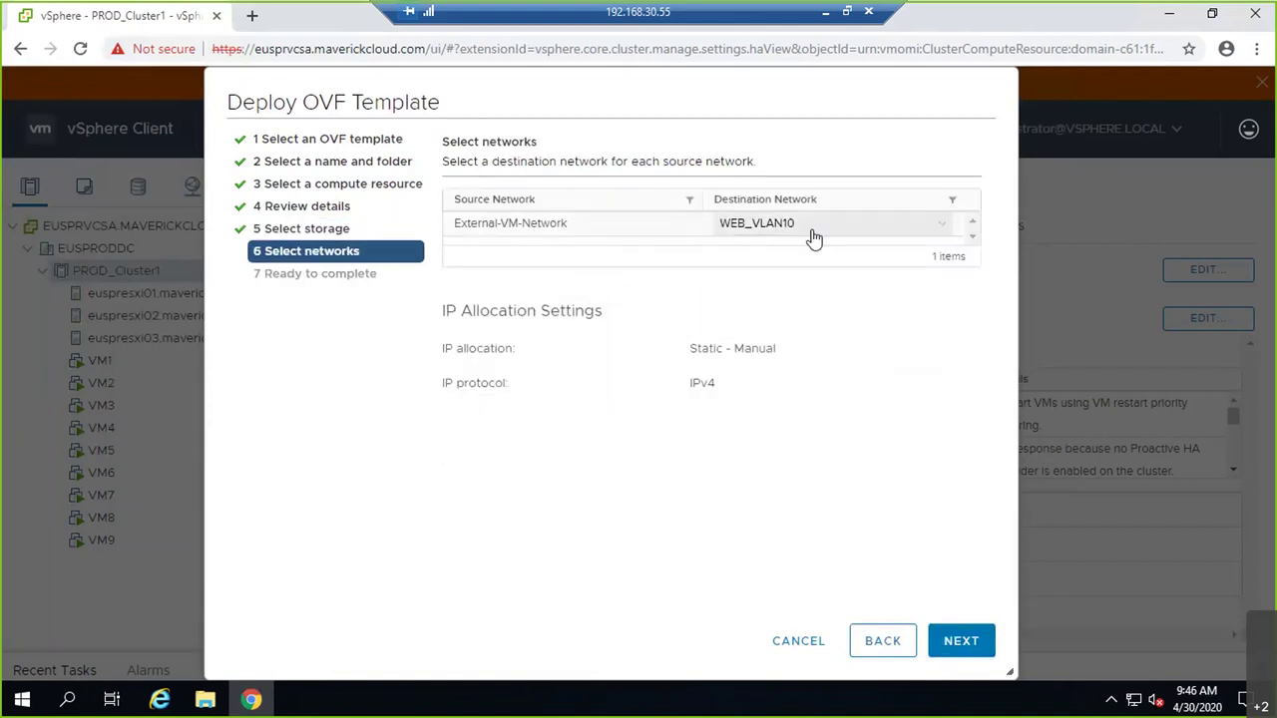
left_click(961, 653)
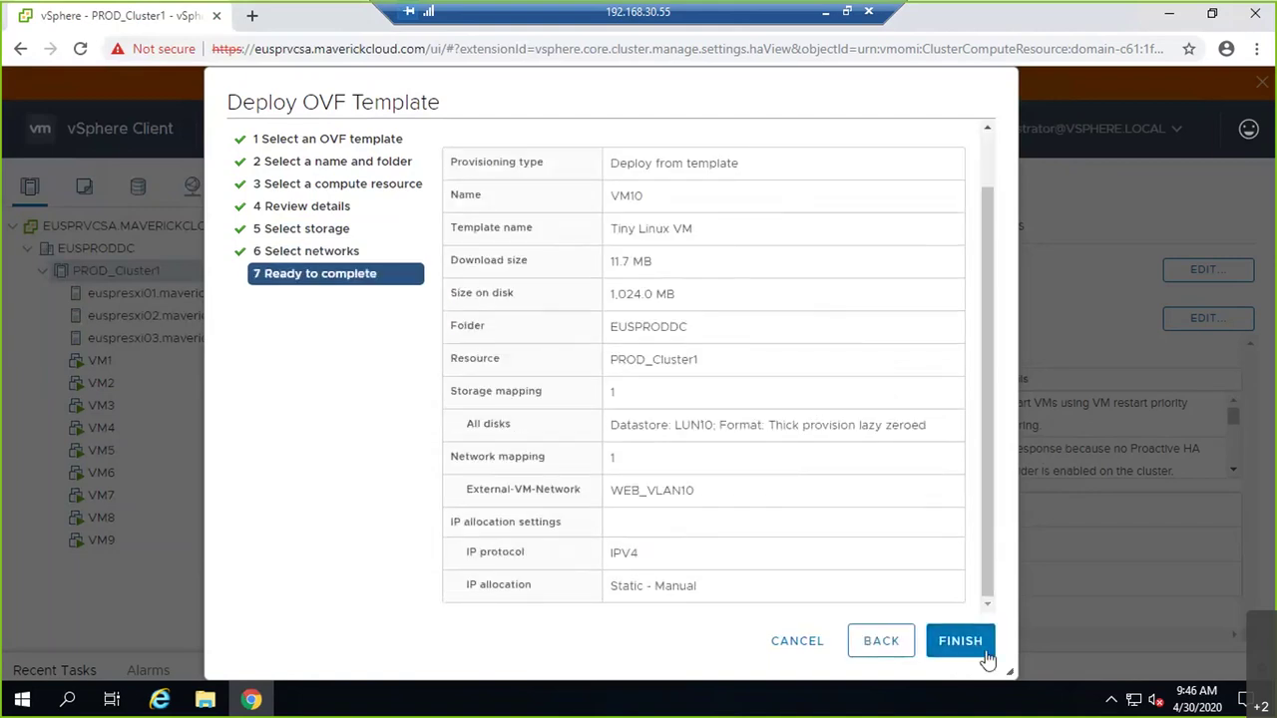
Try to complete the OVF deployment of VM10 and check the deployment's status in the recent tasks.
left_click(983, 654)
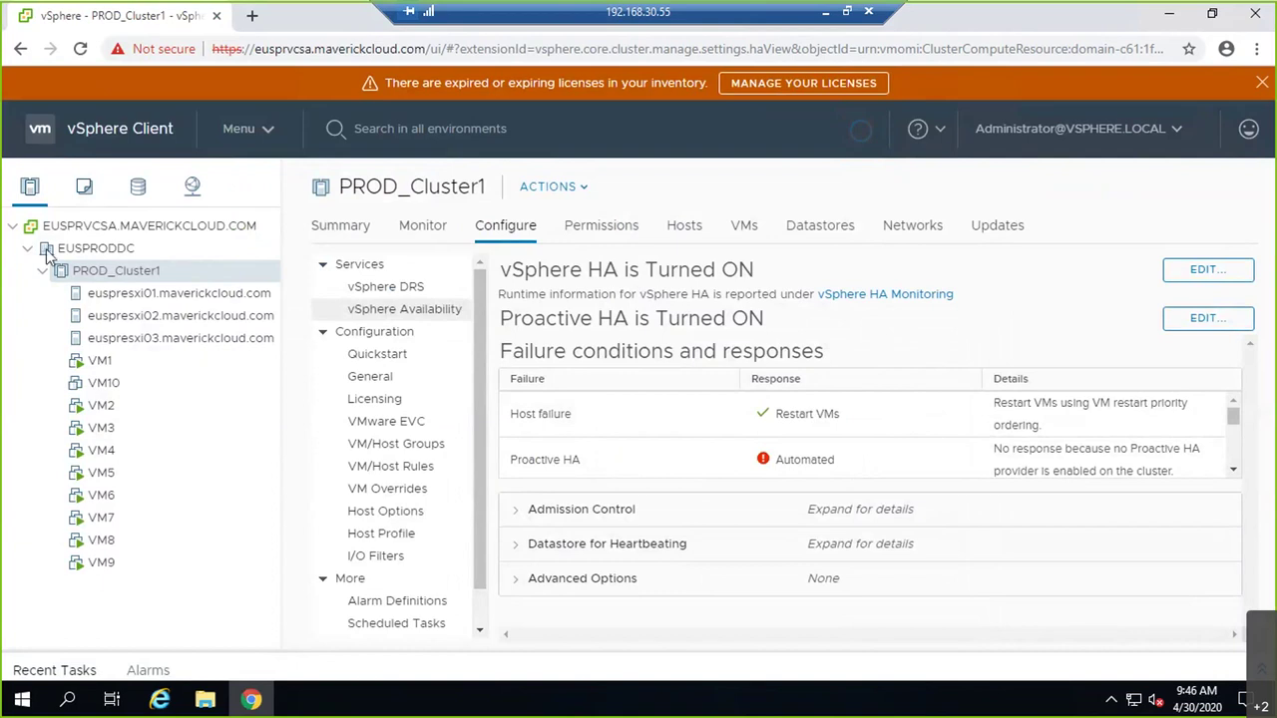
left_click(103, 383)
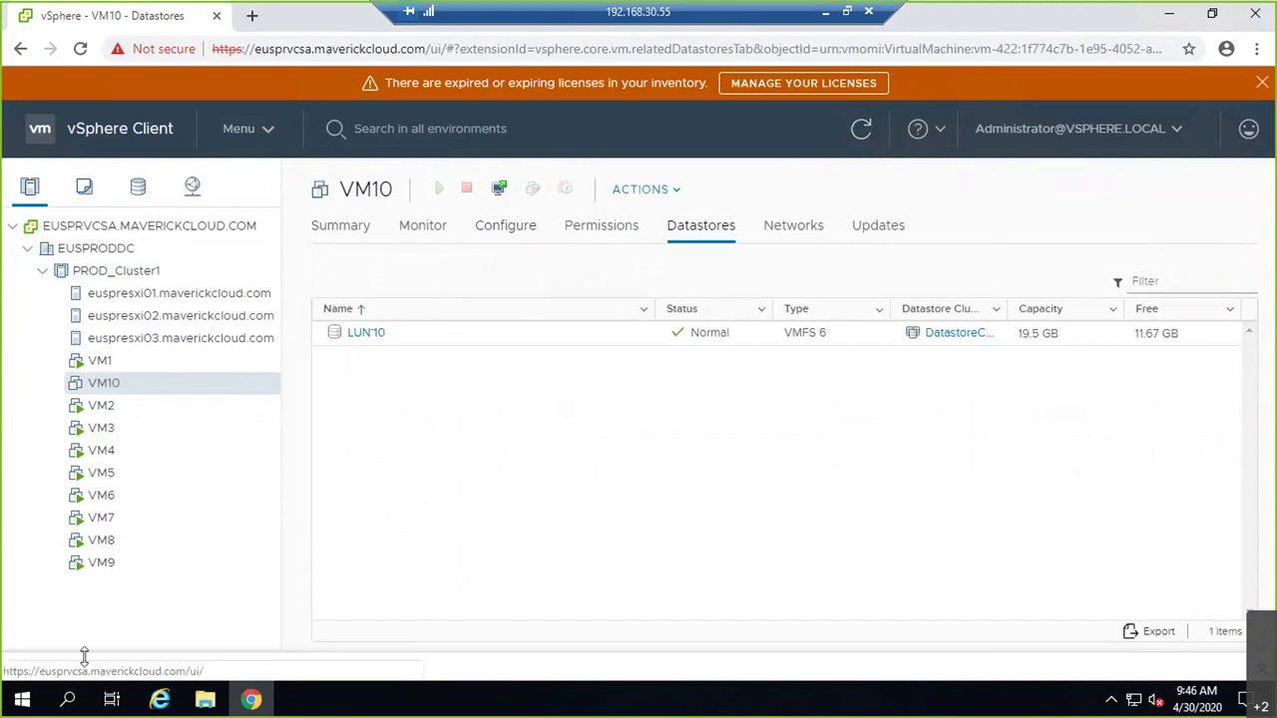
left_click(39, 670)
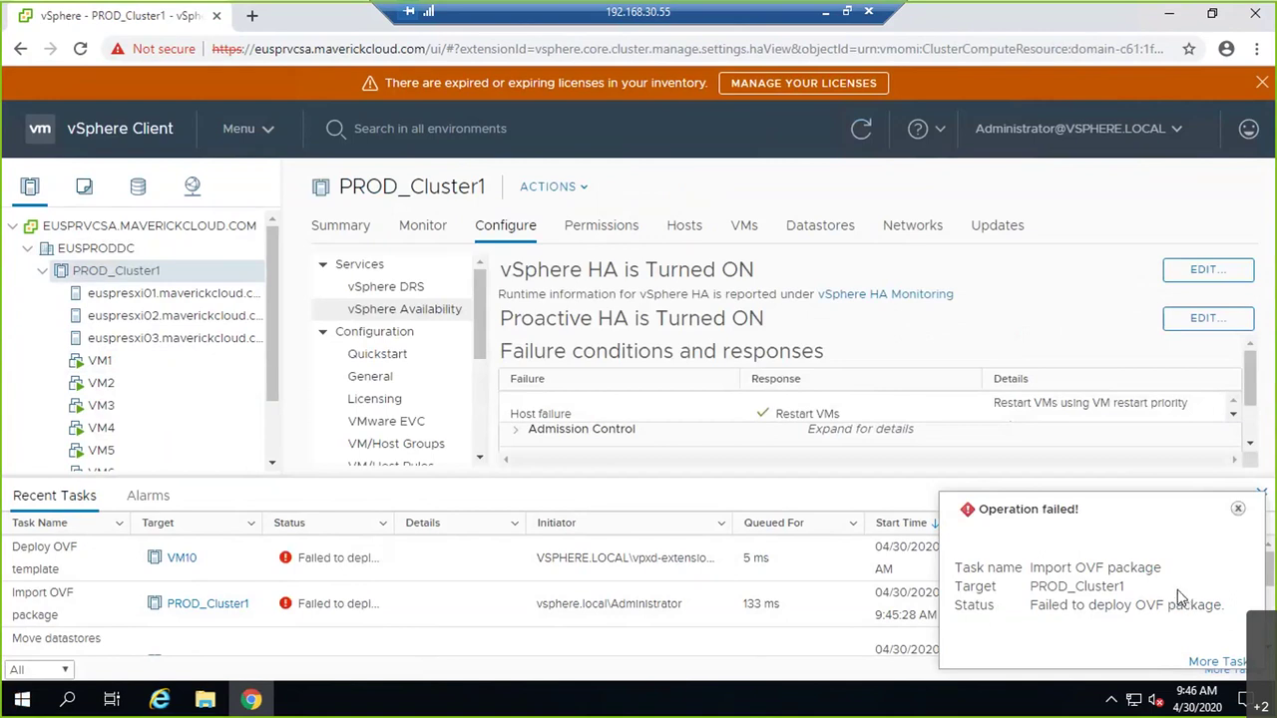
scroll(388, 609, "down", 3)
scroll(388, 609, "up", 2)
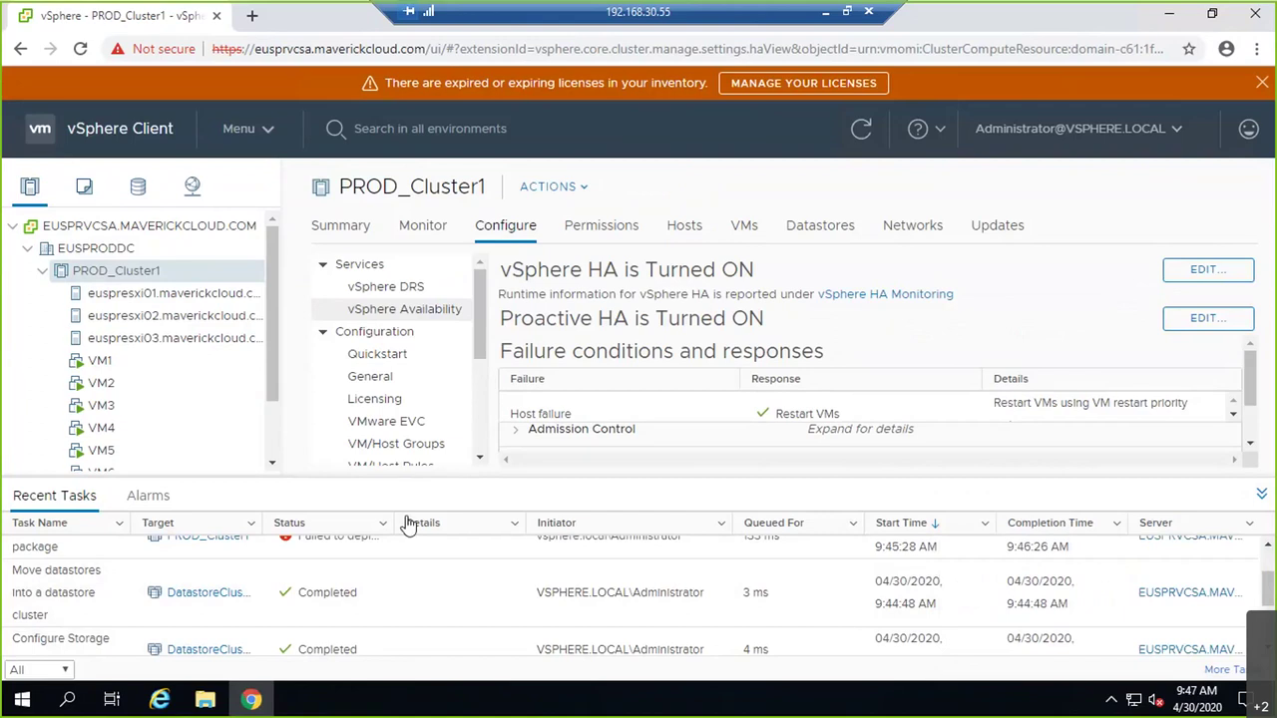
scroll(371, 571, "up", 2)
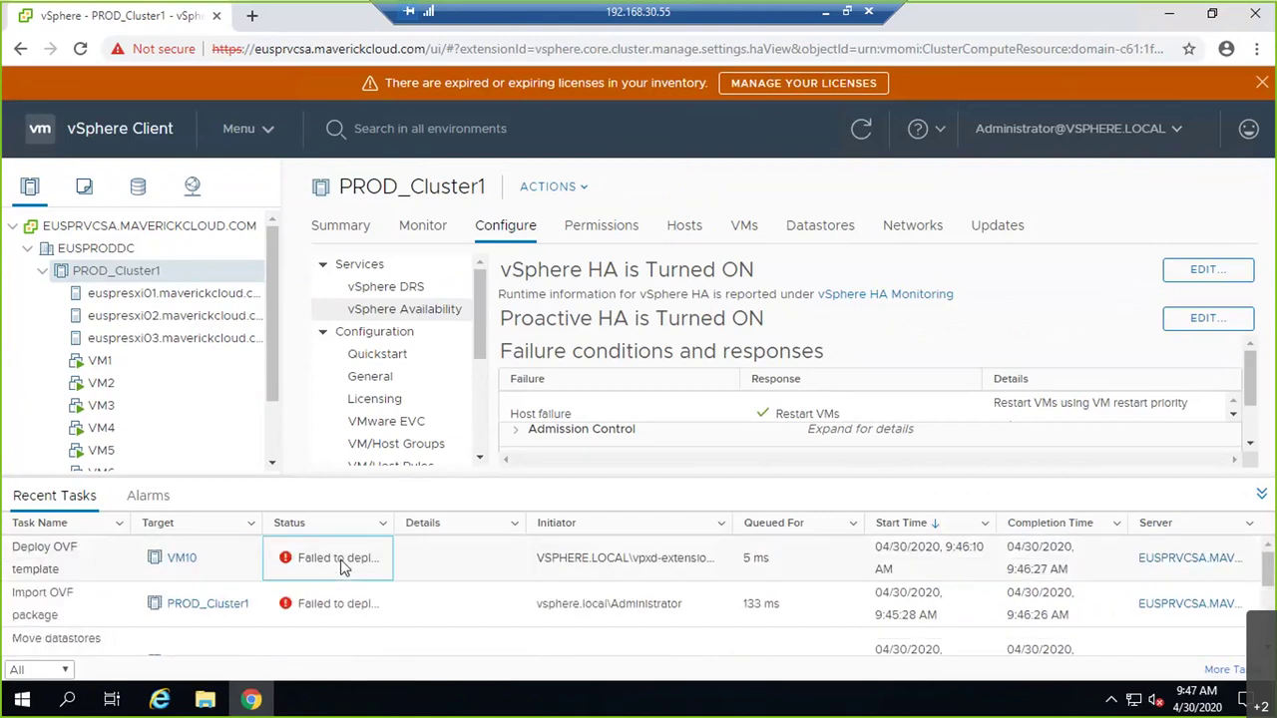
left_click(1260, 493)
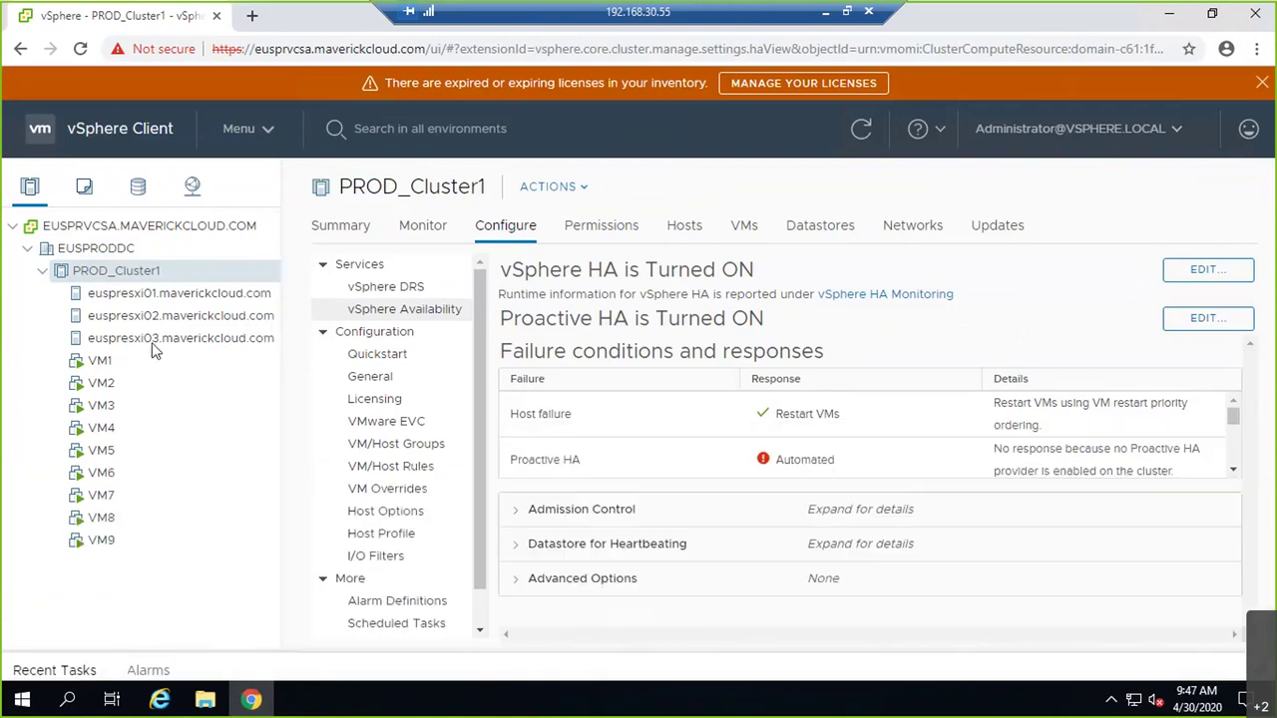
Start cloning VM1 to a virtual machine named VM10 in EUSPRODDC, with PROD_Cluster1 as its compute resource.
right_click(123, 280)
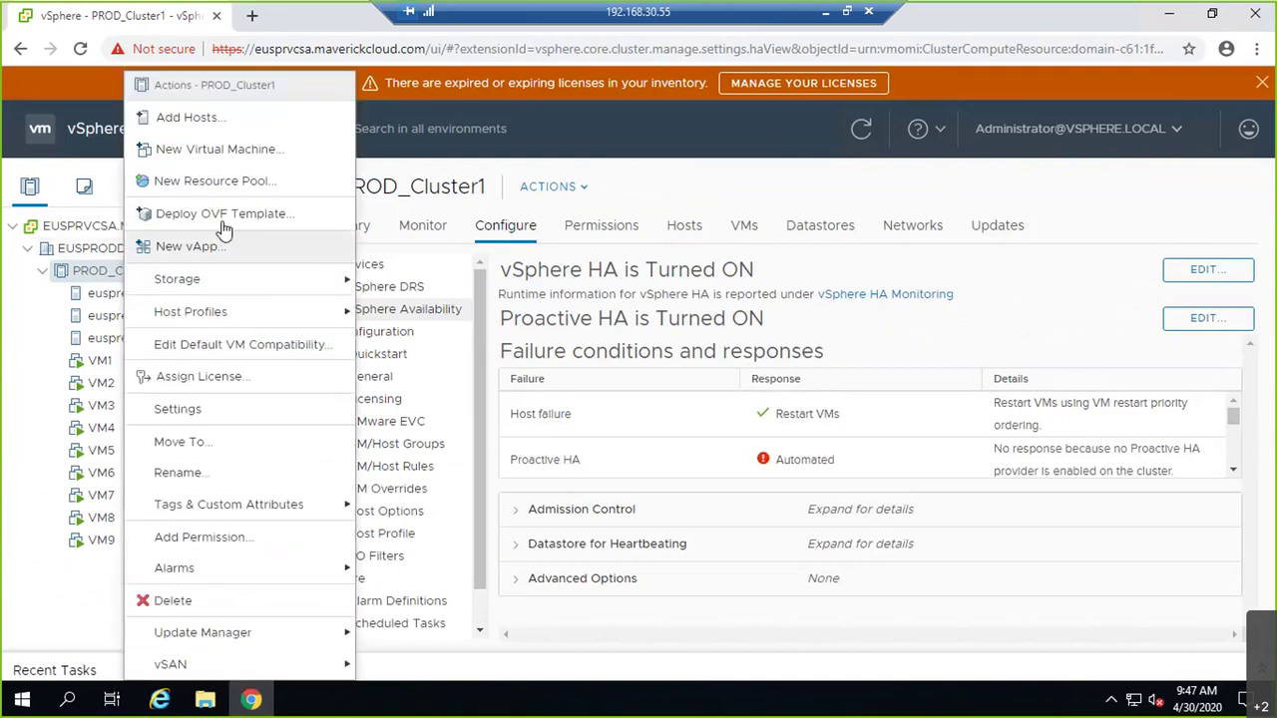
right_click(80, 365)
mouse_move(239, 279)
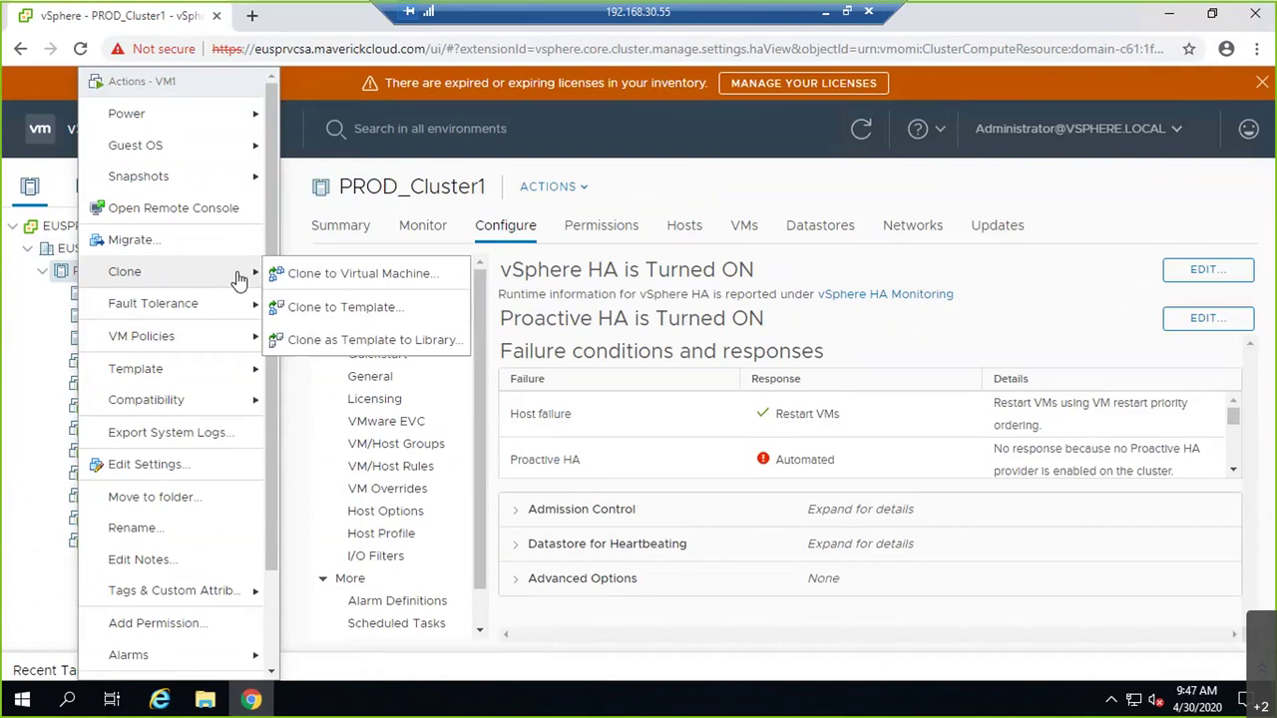
left_click(312, 281)
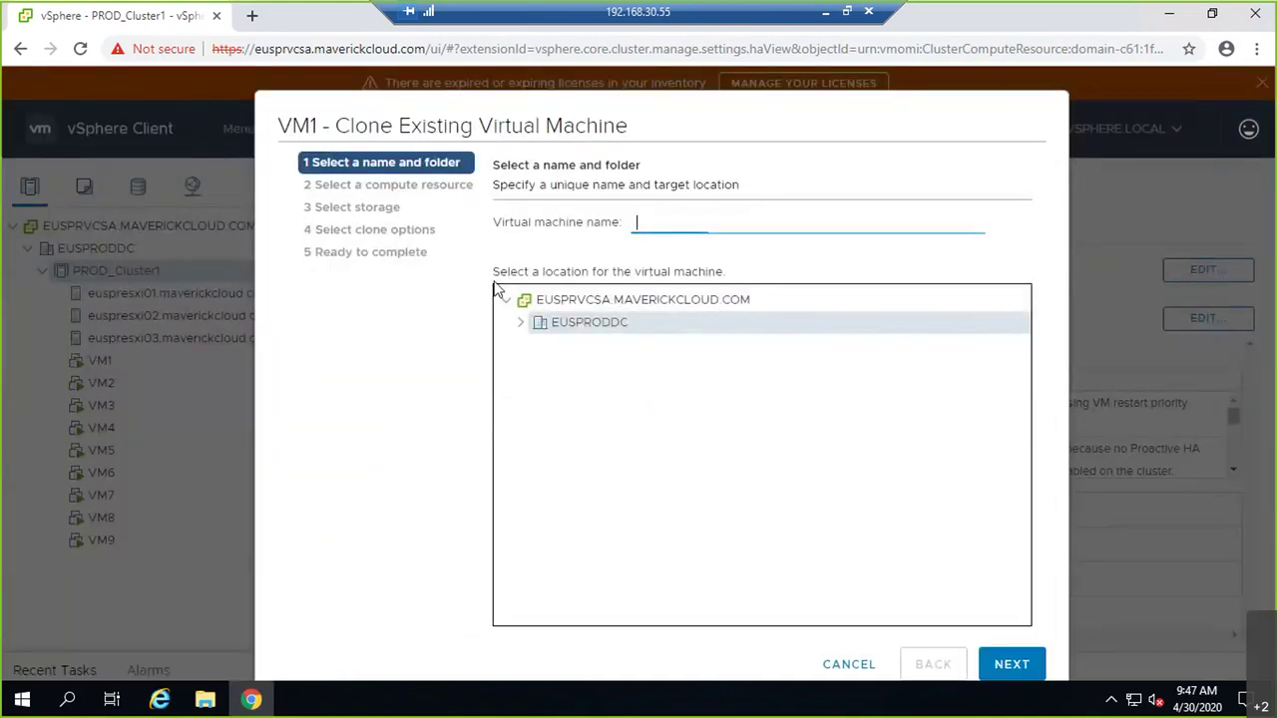
type("VM10")
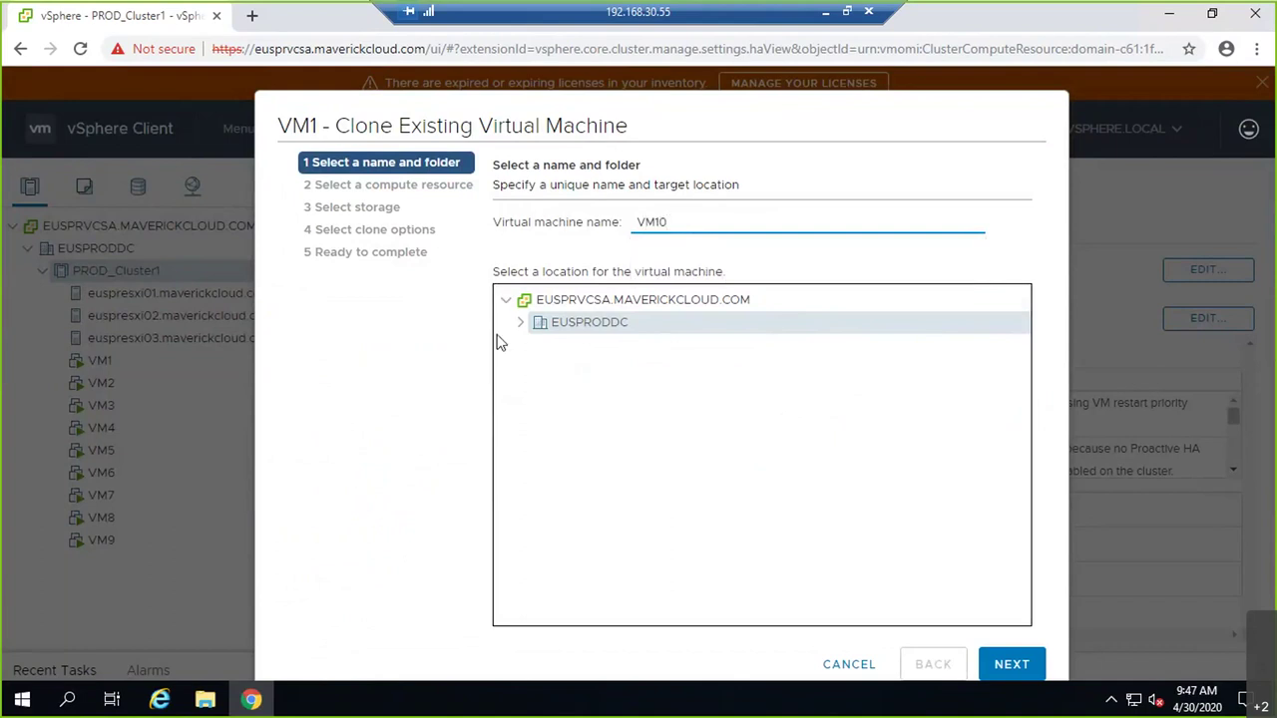
left_click(1003, 663)
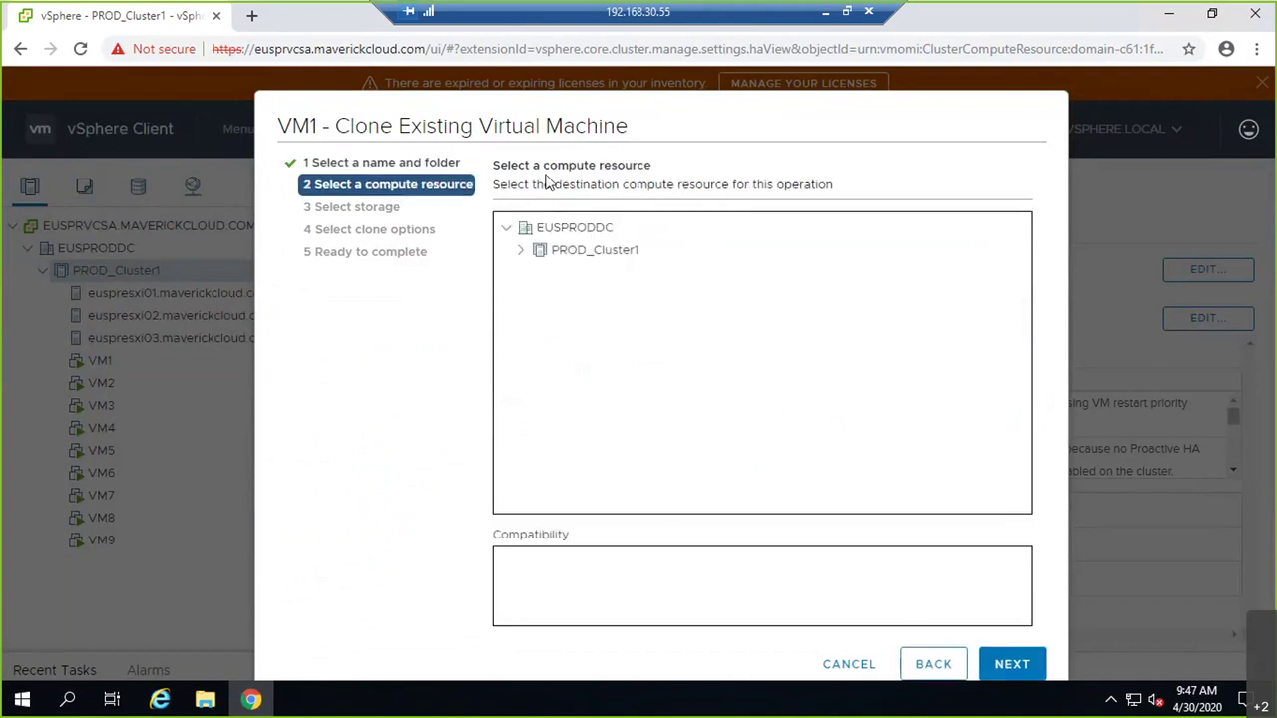
left_click(577, 255)
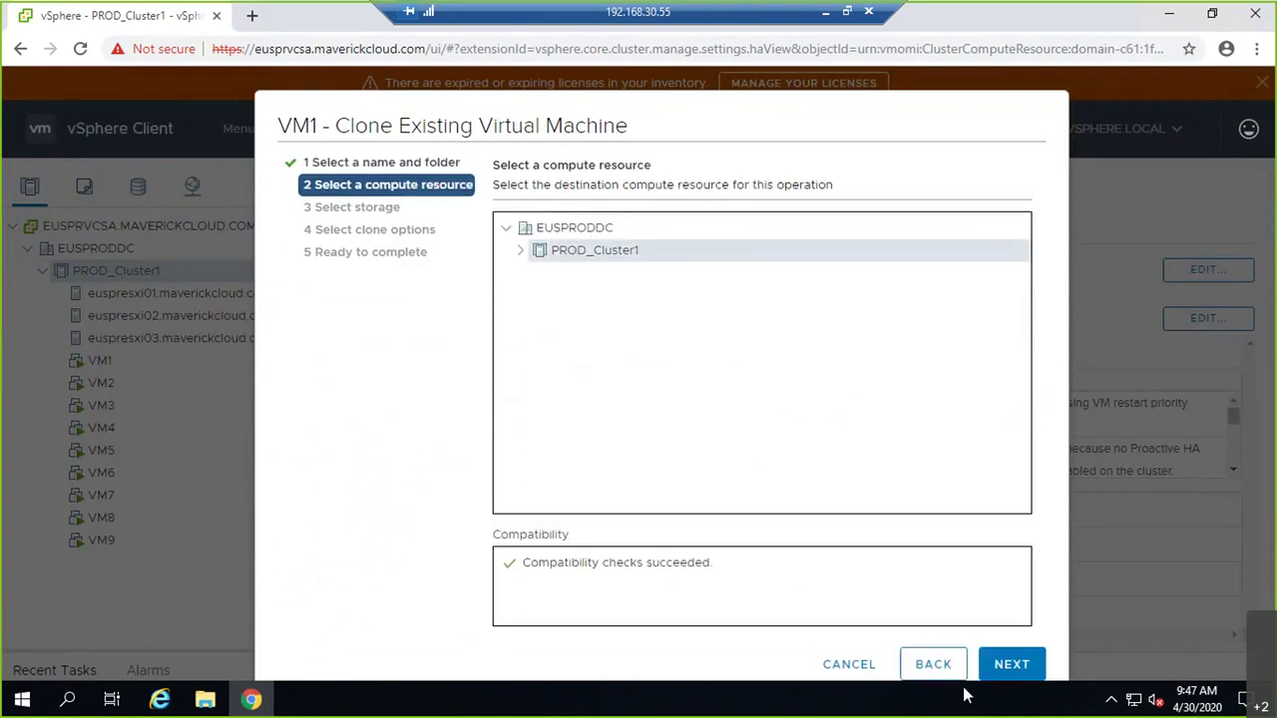
left_click(1010, 663)
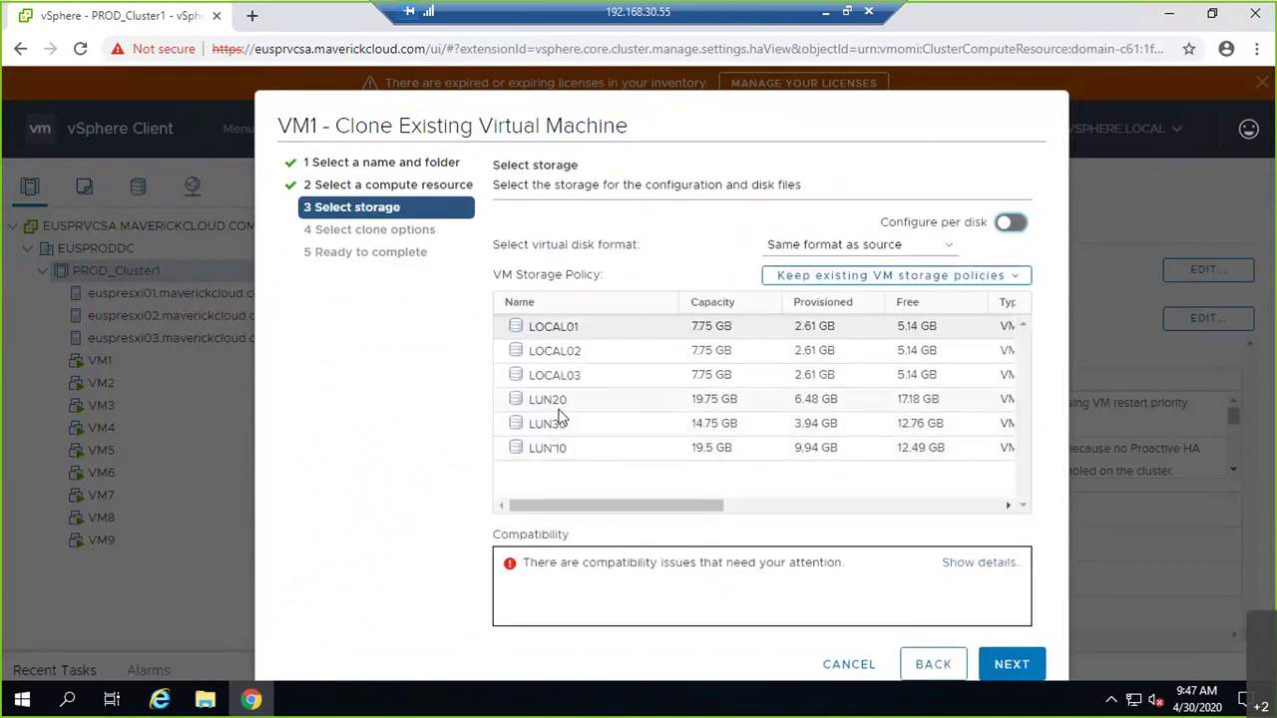
Store the VM10 clone on LUN20 in the same format as the source, create it without extra clone options, and check its progress.
left_click(559, 406)
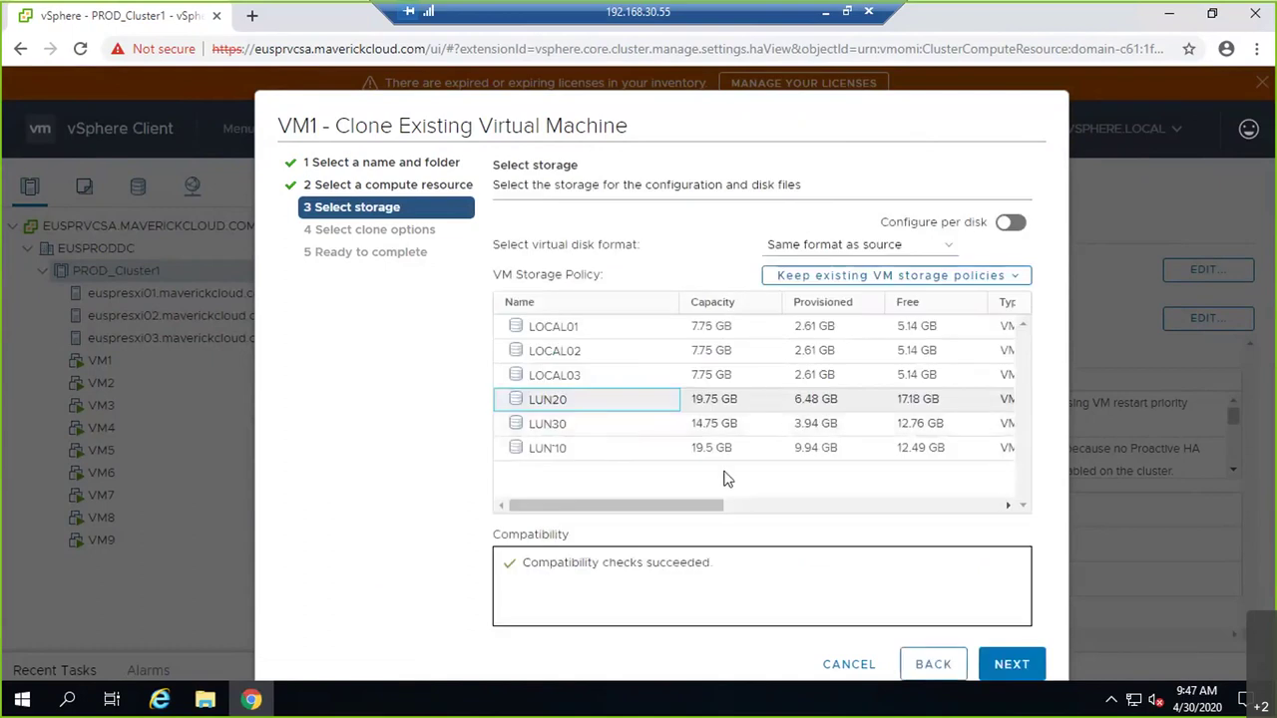
left_click(1013, 667)
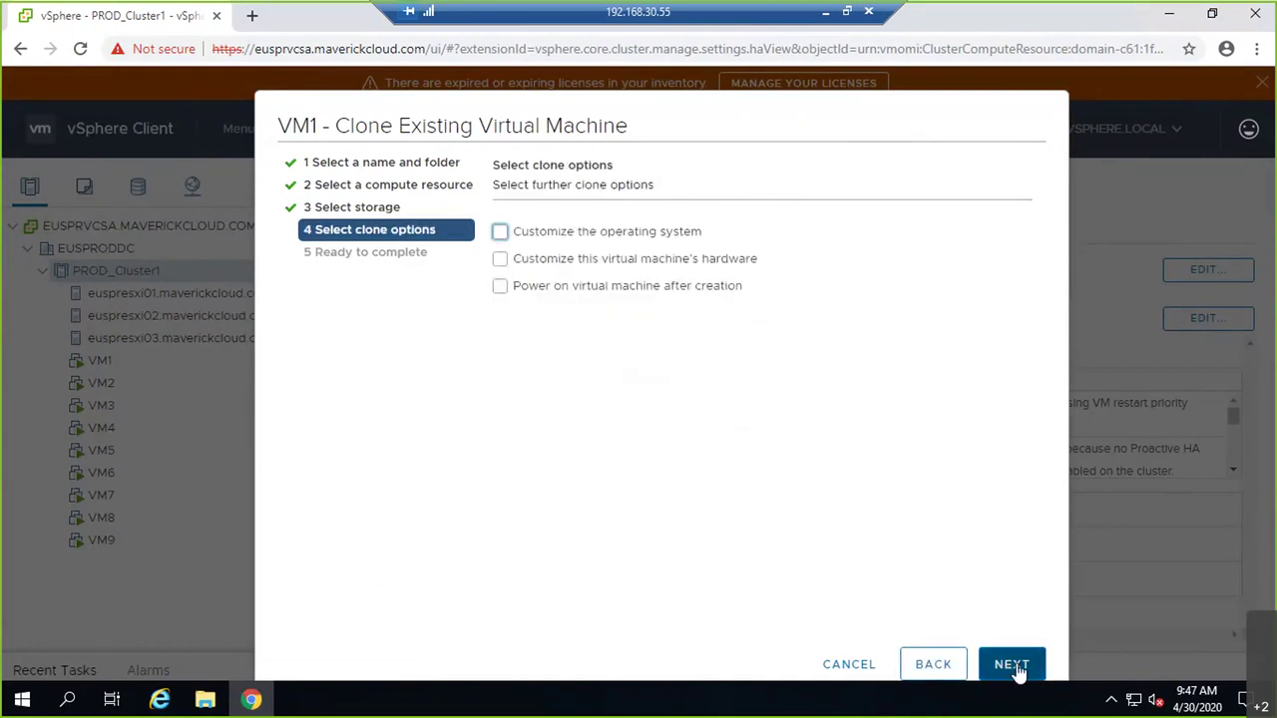
left_click(1014, 667)
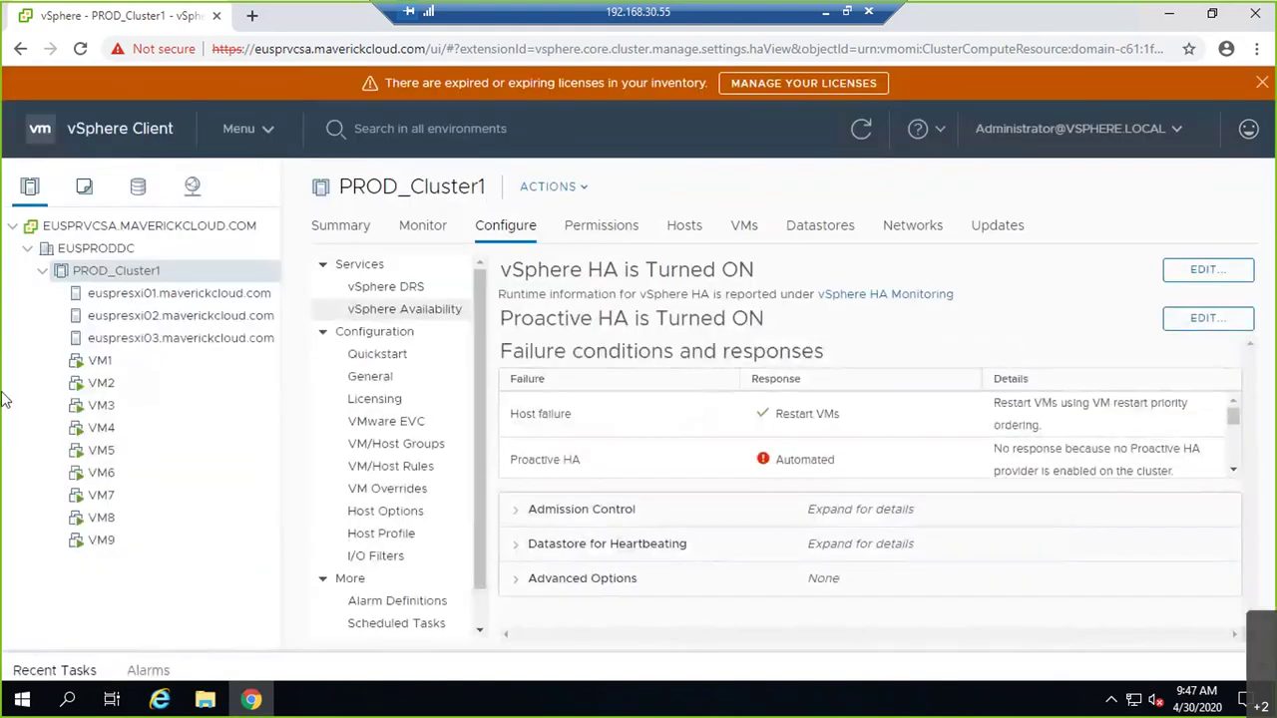
left_click(57, 672)
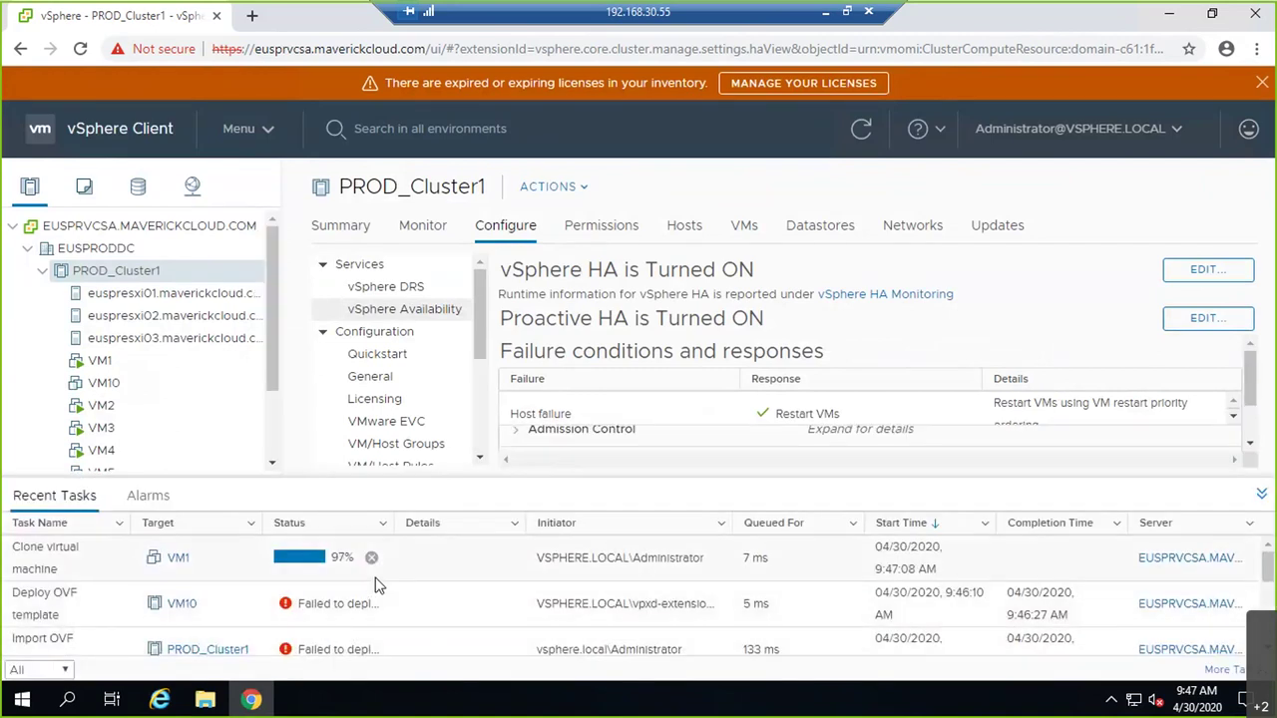
left_click(1260, 493)
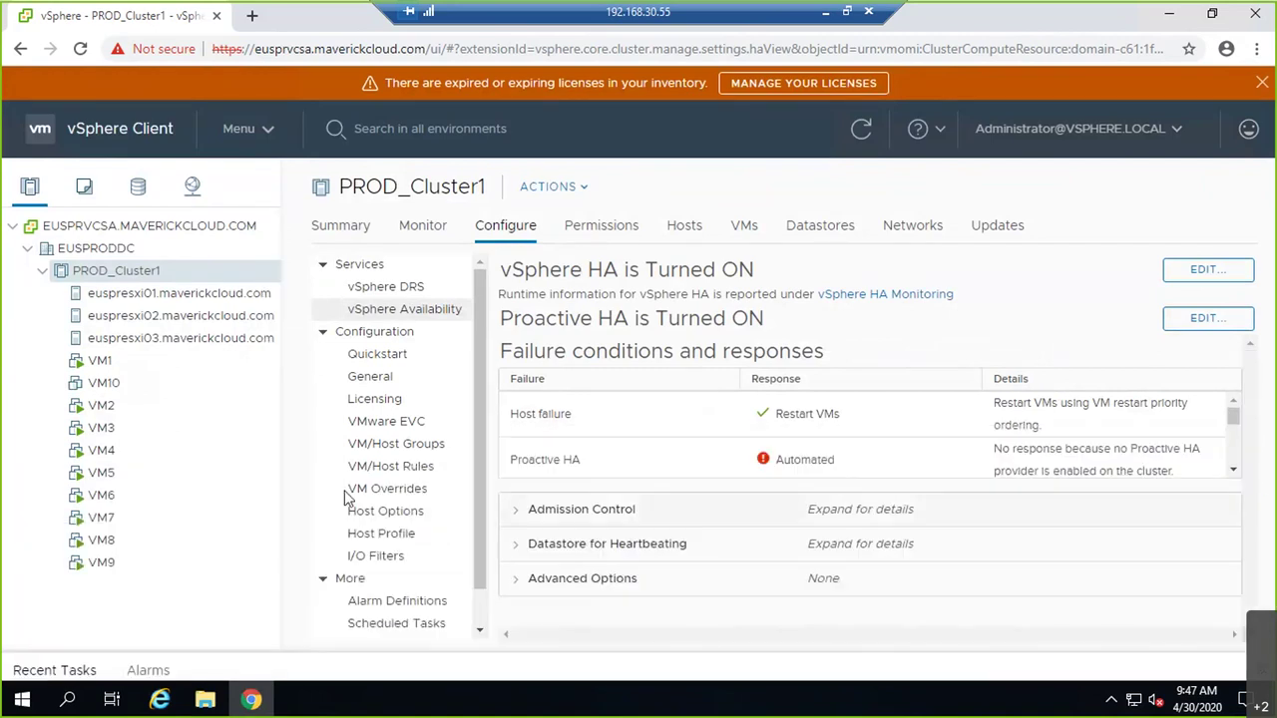
Power on the cloned virtual machine VM10.
right_click(96, 392)
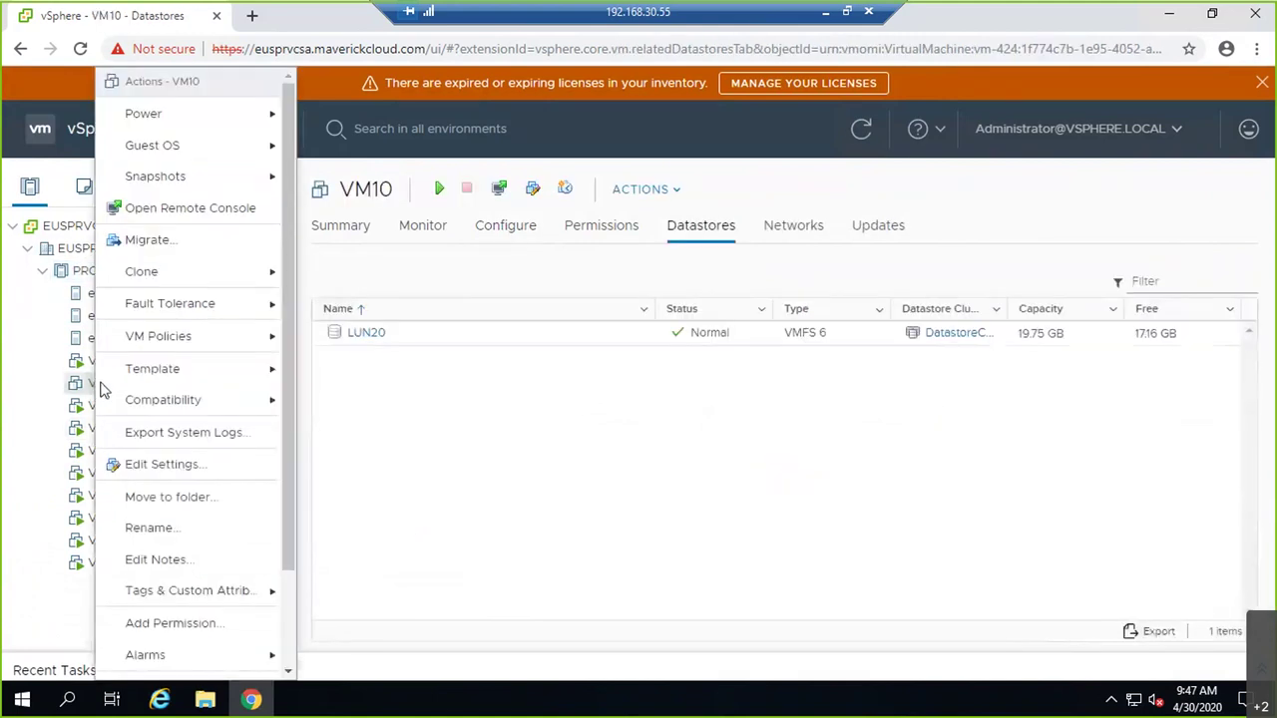
mouse_move(226, 128)
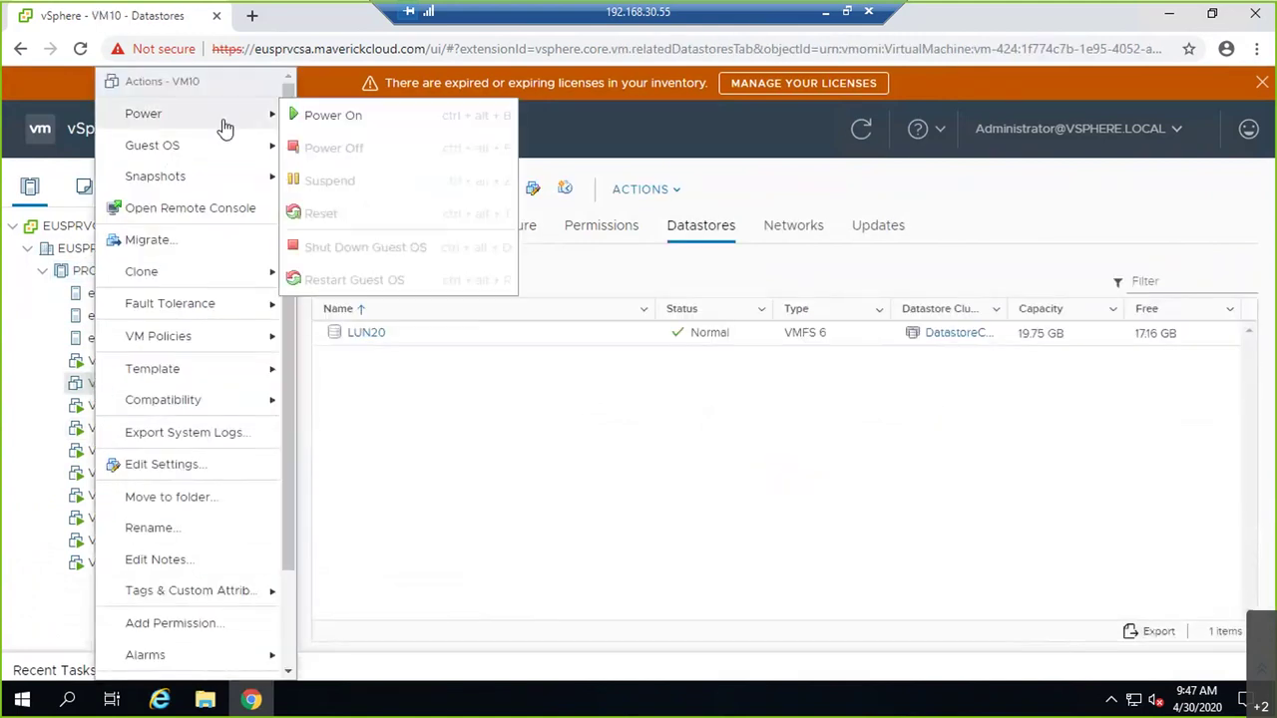
left_click(310, 115)
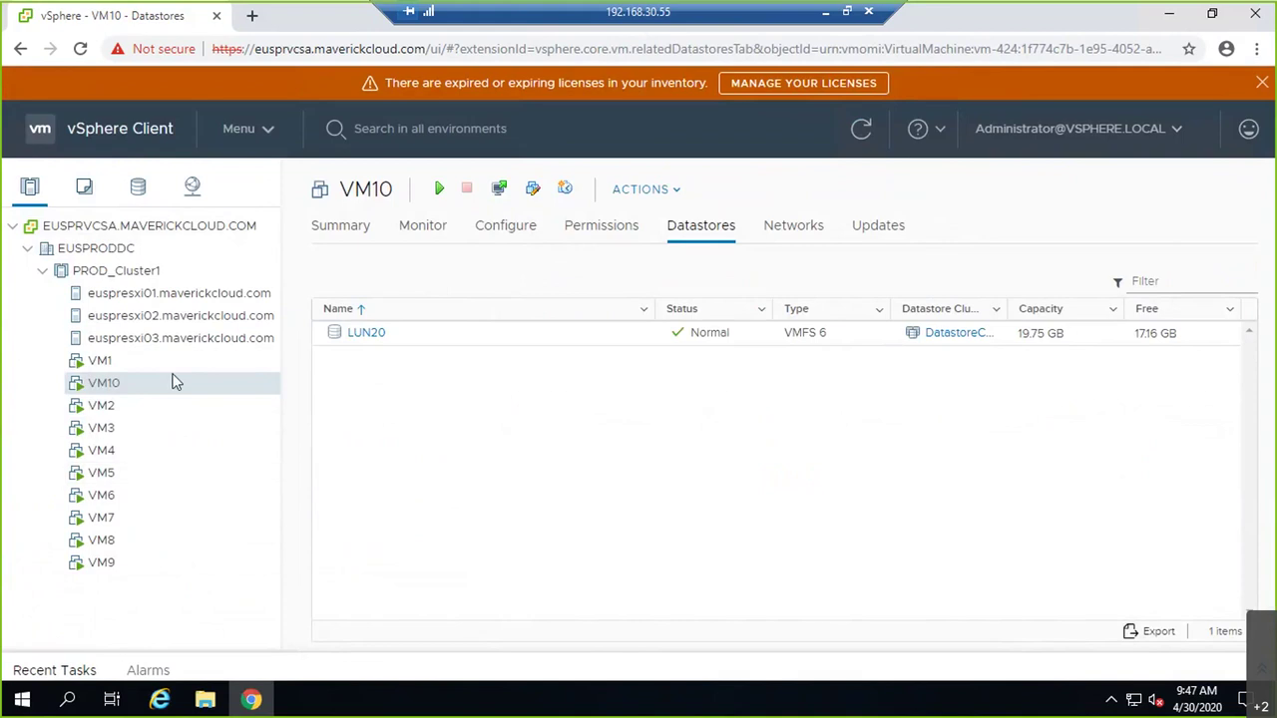
Show the vSphere DRS settings of PROD_Cluster1 and dismiss the expiring licenses banner.
right_click(99, 273)
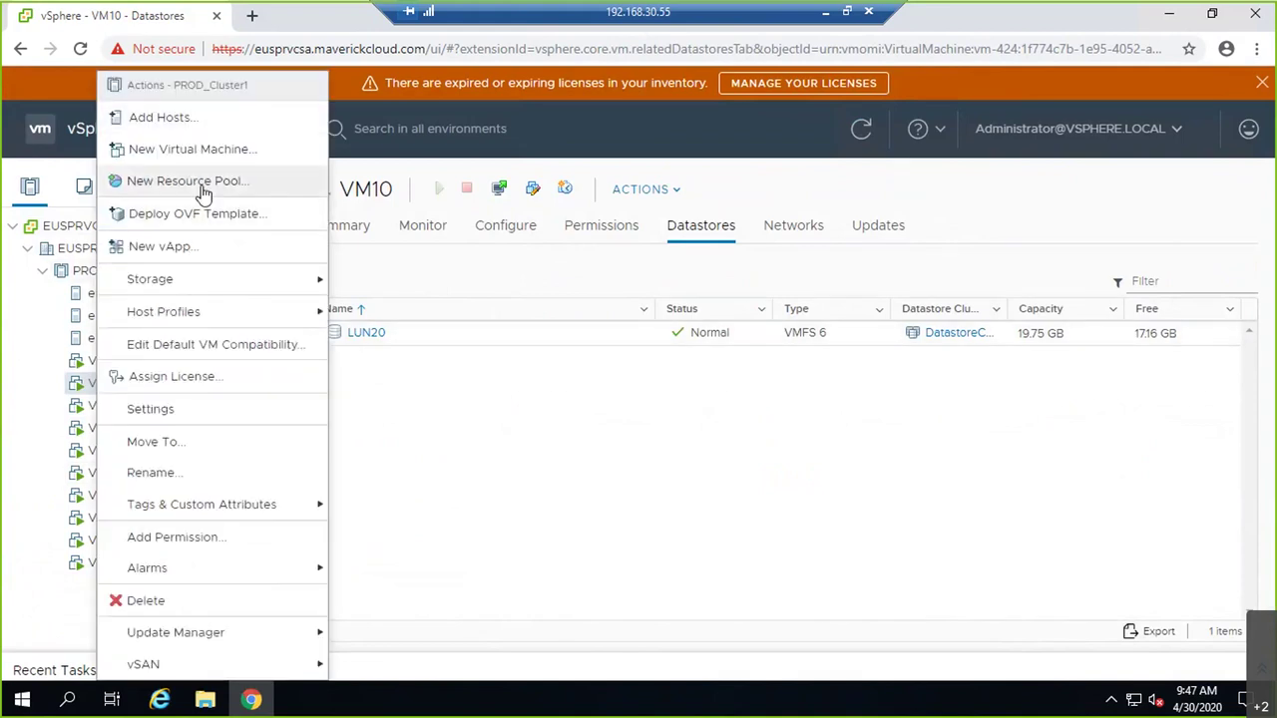
key("Escape")
left_click(180, 270)
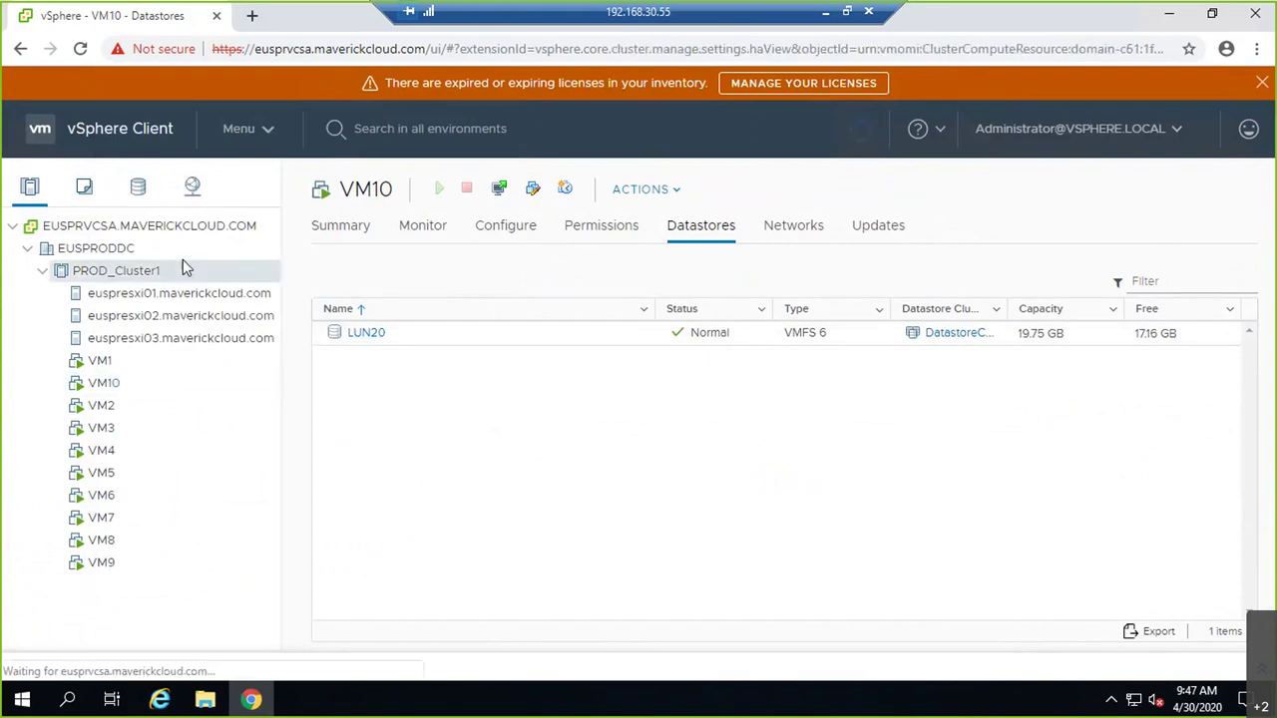
left_click(1177, 319)
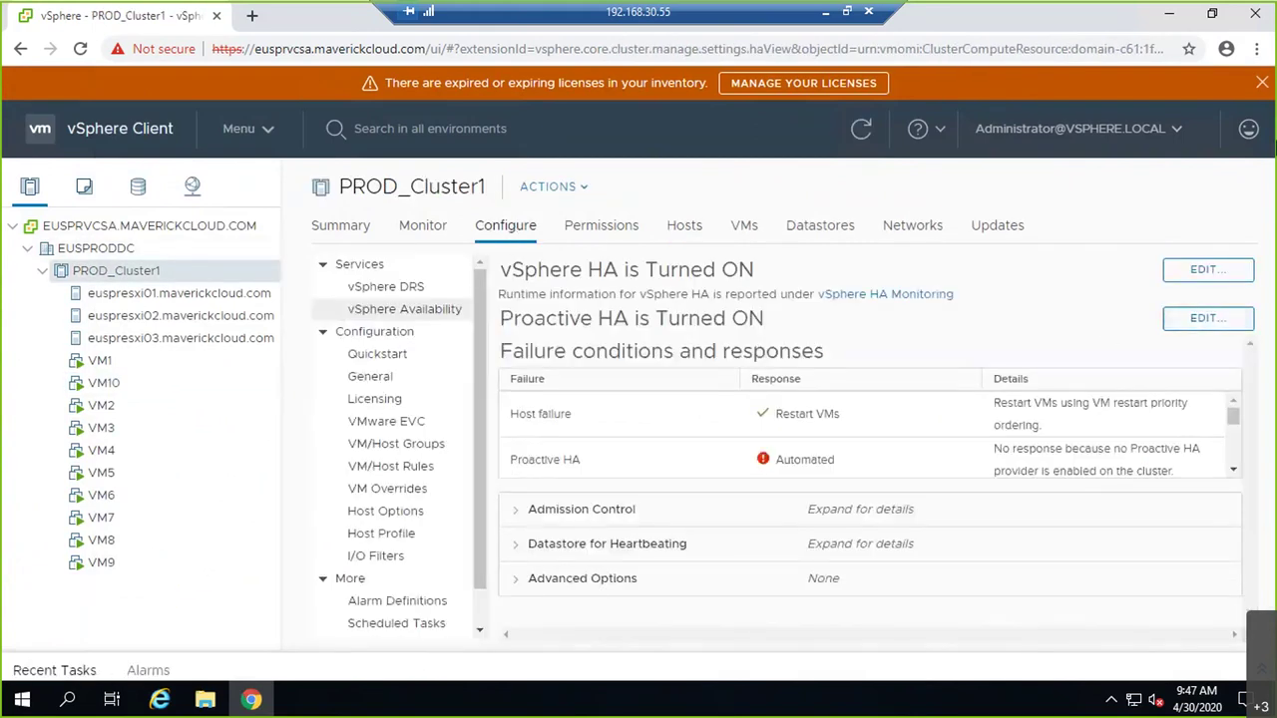
left_click(414, 288)
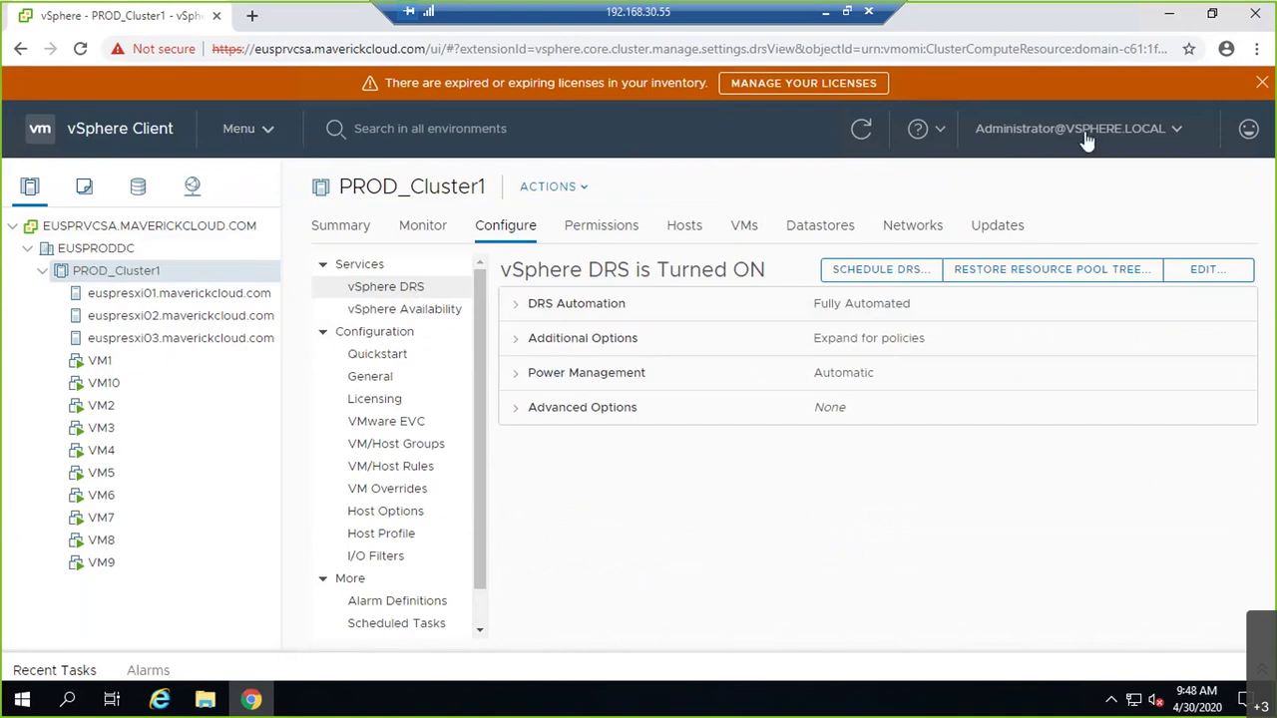
left_click(1262, 82)
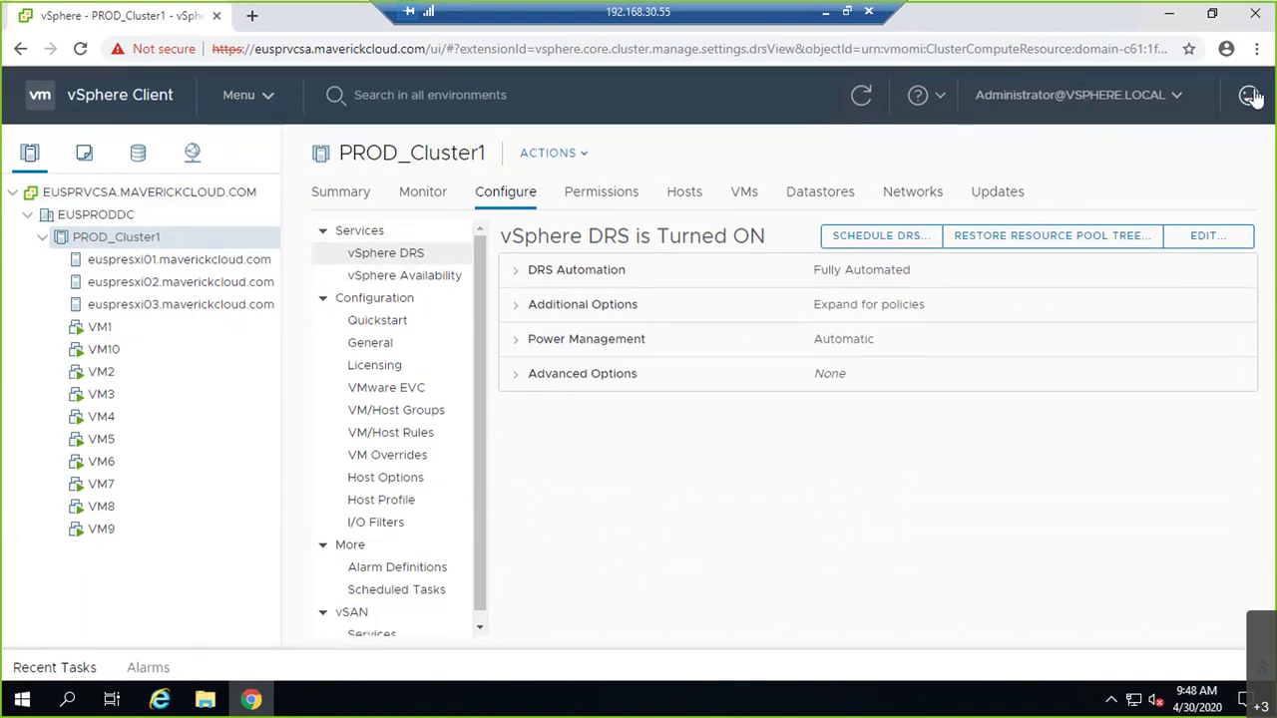
Start cloning VM1 to a virtual machine named VM11 in EUSPRODDC, with PROD_Cluster1 as its compute resource.
right_click(85, 239)
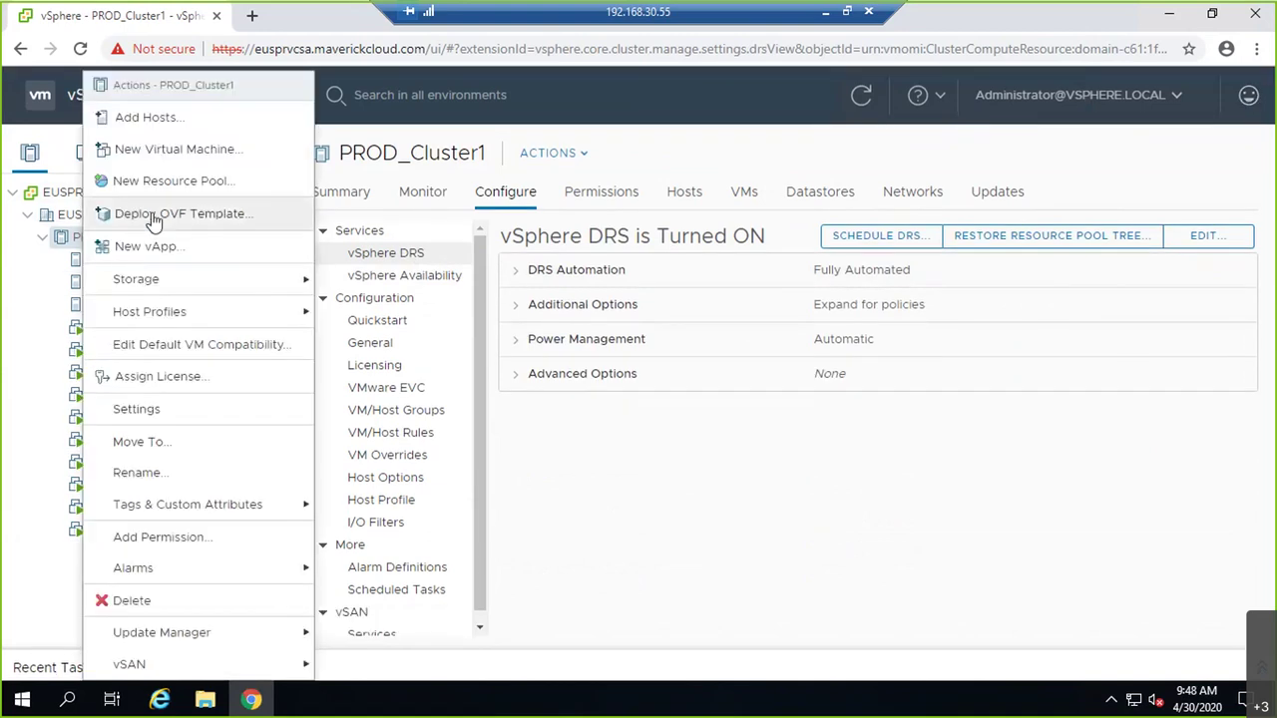
key("Escape")
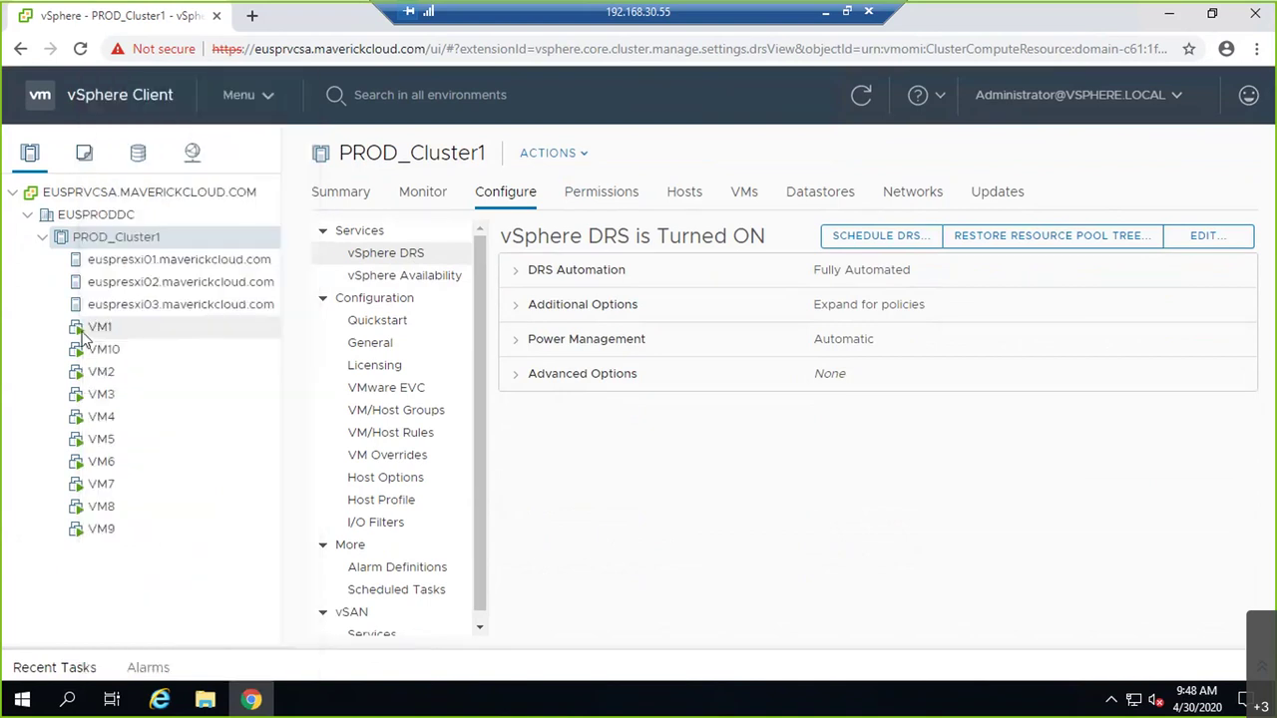
right_click(83, 337)
mouse_move(163, 271)
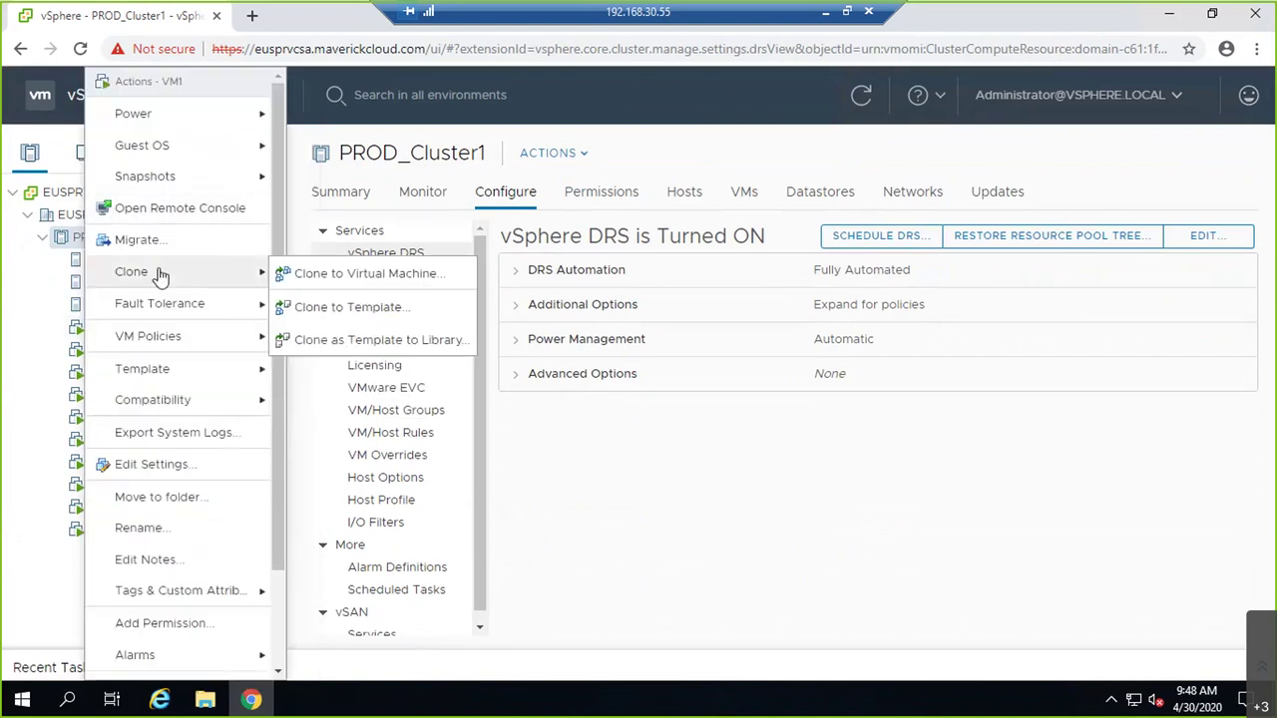
left_click(322, 282)
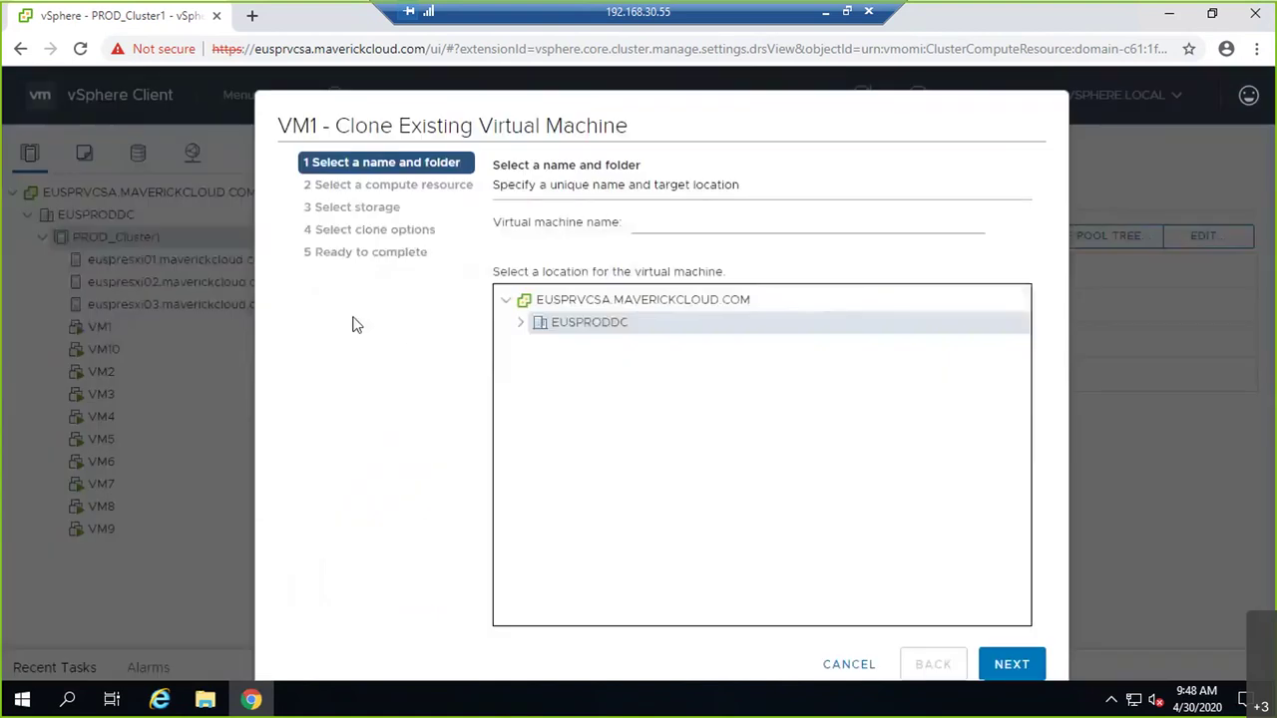
type("VM11")
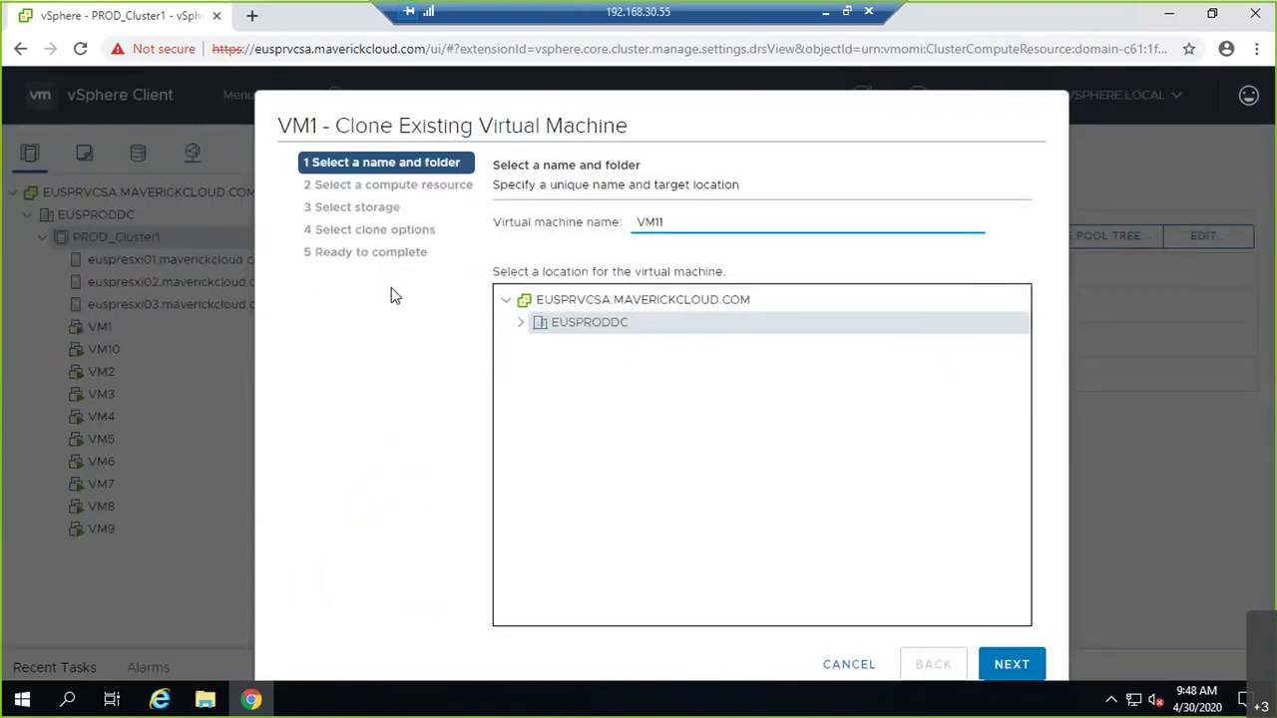
left_click(1027, 665)
left_click(589, 250)
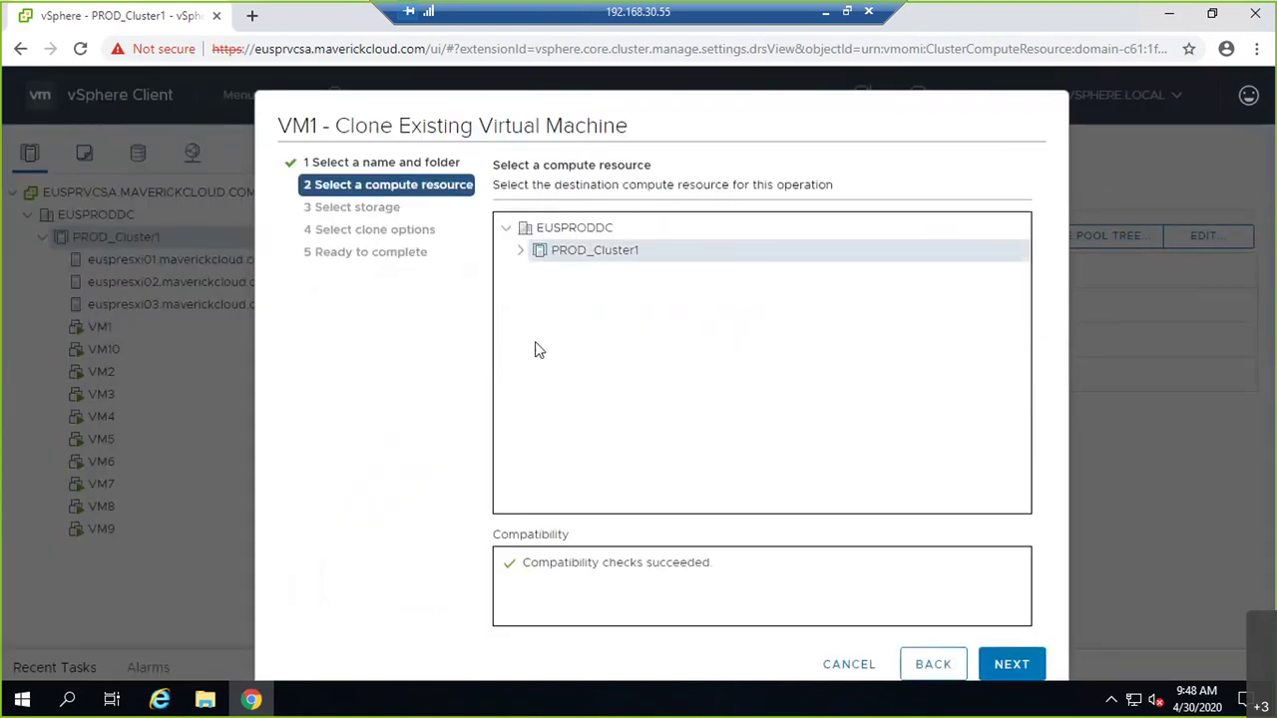
left_click(992, 660)
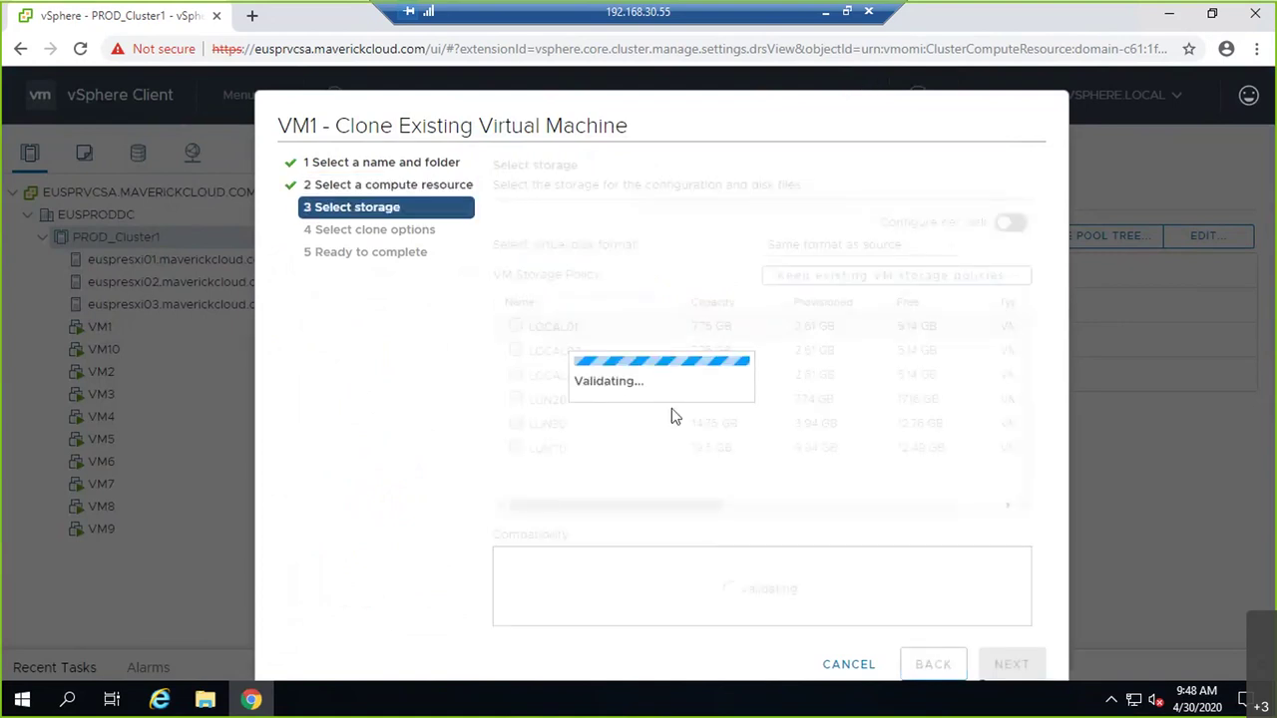
Store the VM11 clone on LUN30 in the same format as the source and leave all clone options off.
left_click(566, 425)
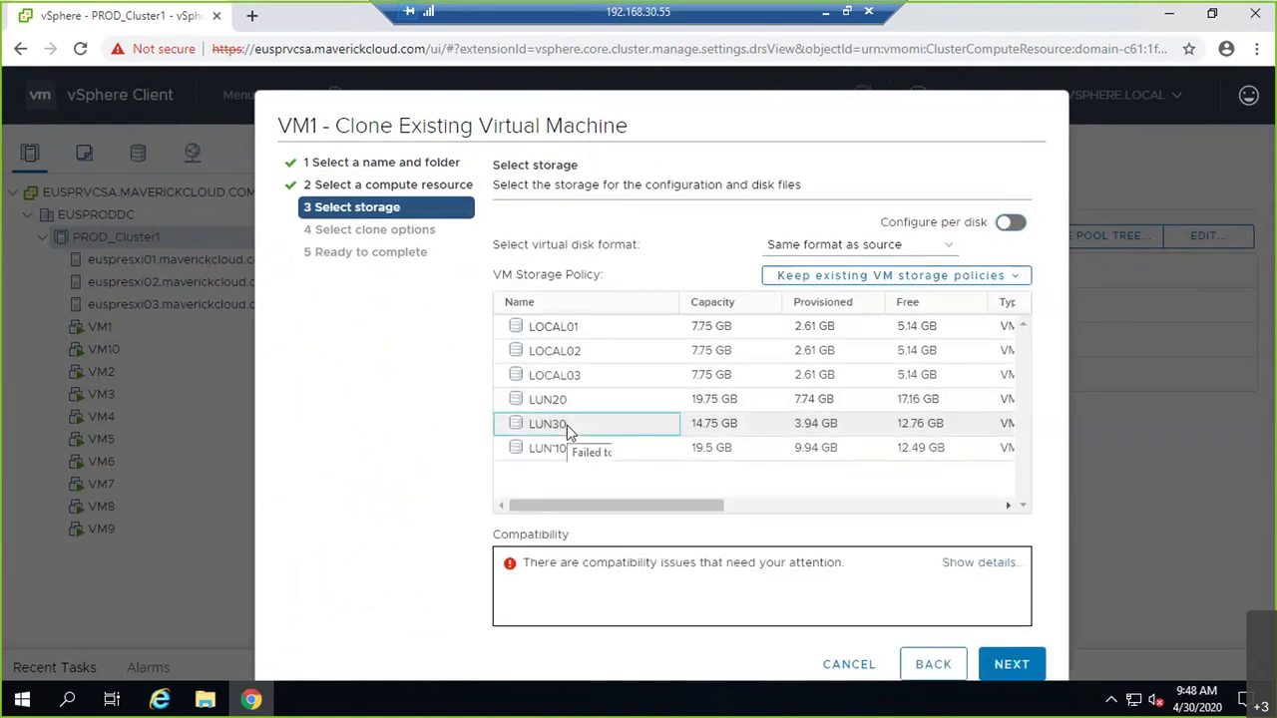
left_click(1012, 667)
left_click(1013, 667)
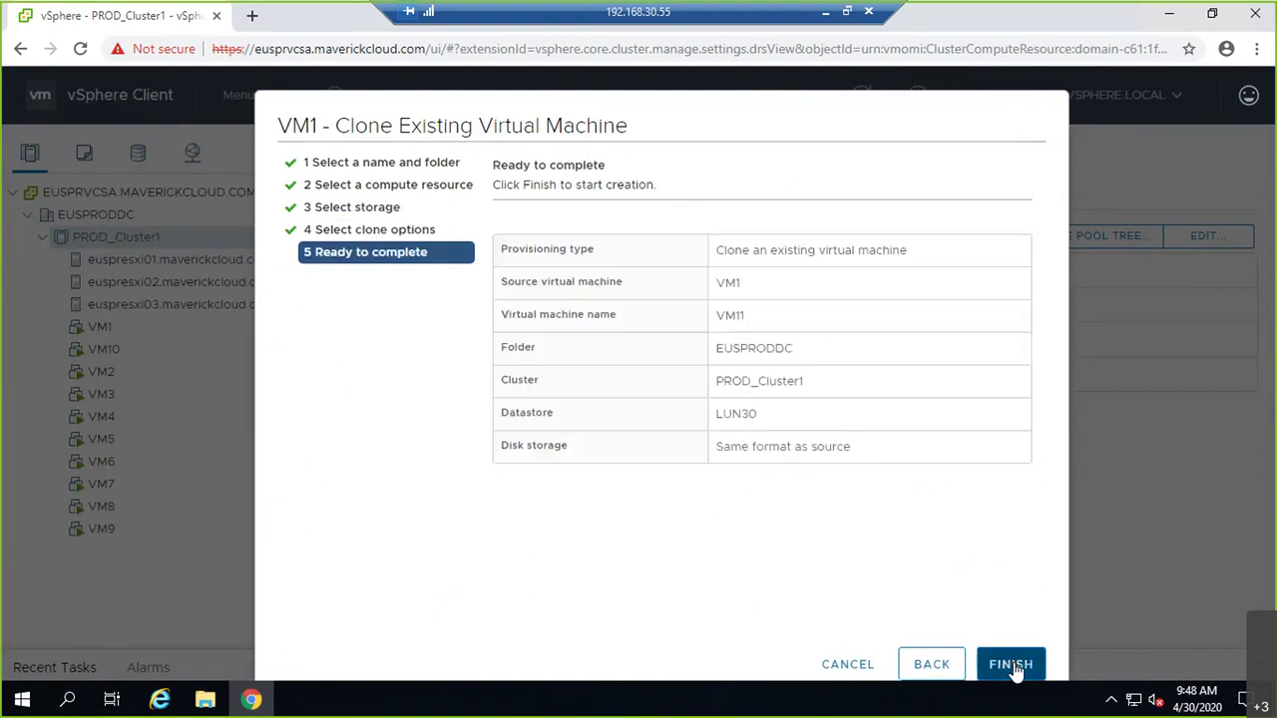
Run the VM11 clone, check its task progress, and list PROD_Cluster1's virtual machines sorted by name.
left_click(1035, 675)
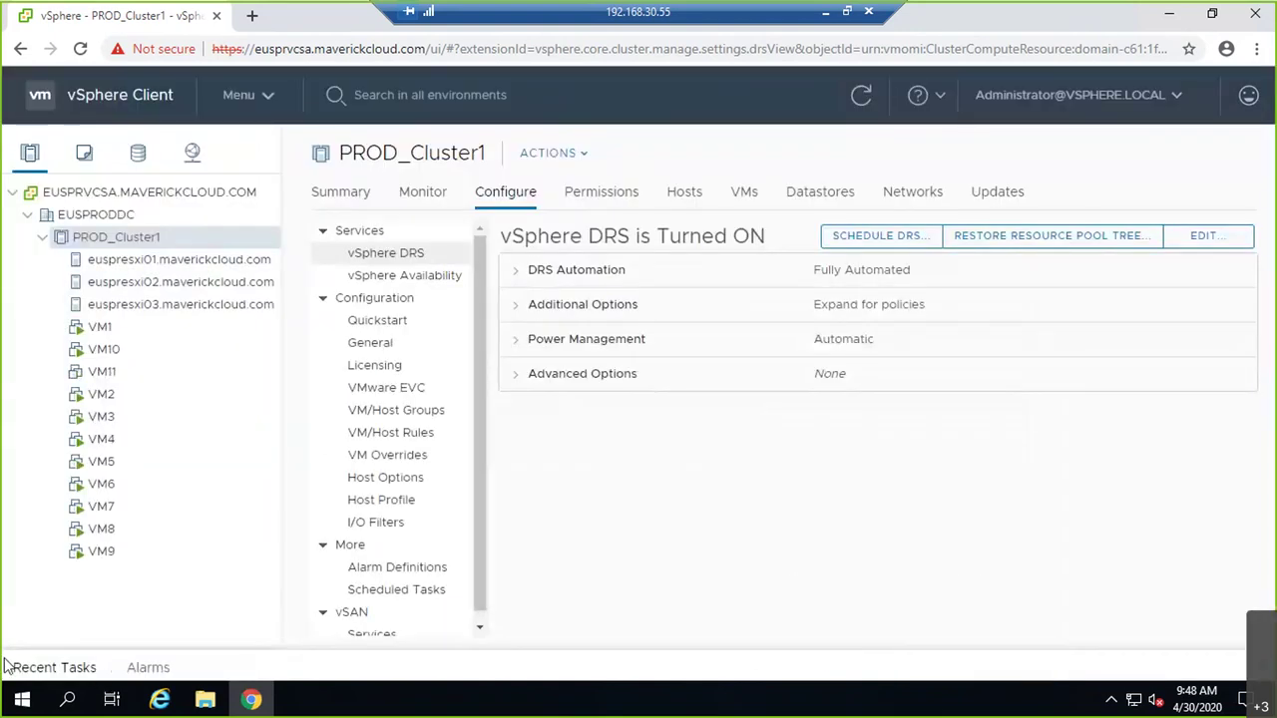
left_click(12, 666)
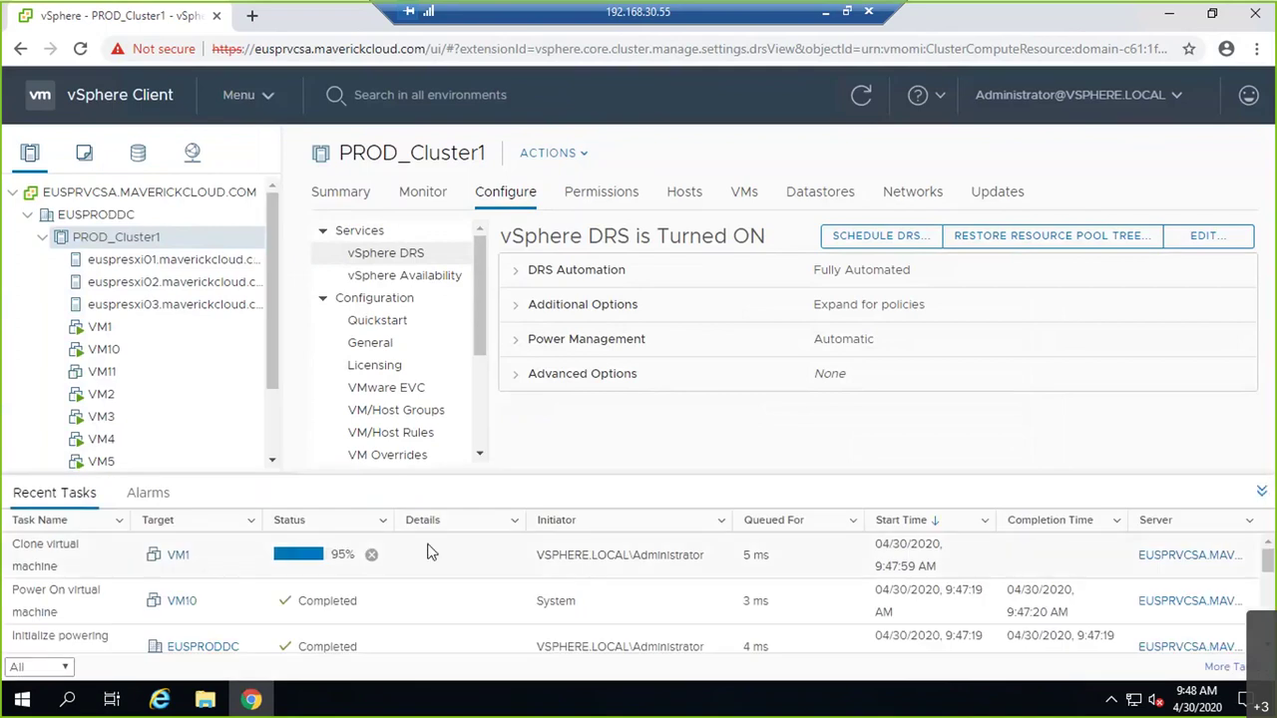
left_click(1259, 495)
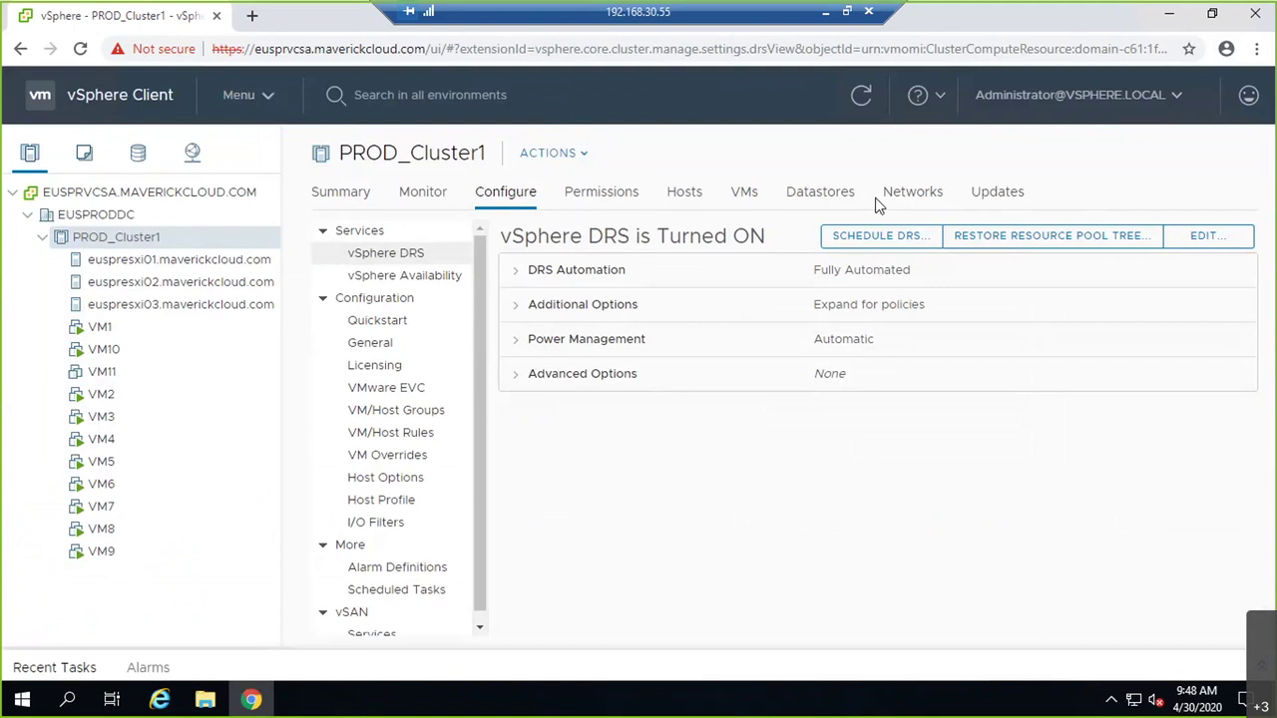
left_click(745, 193)
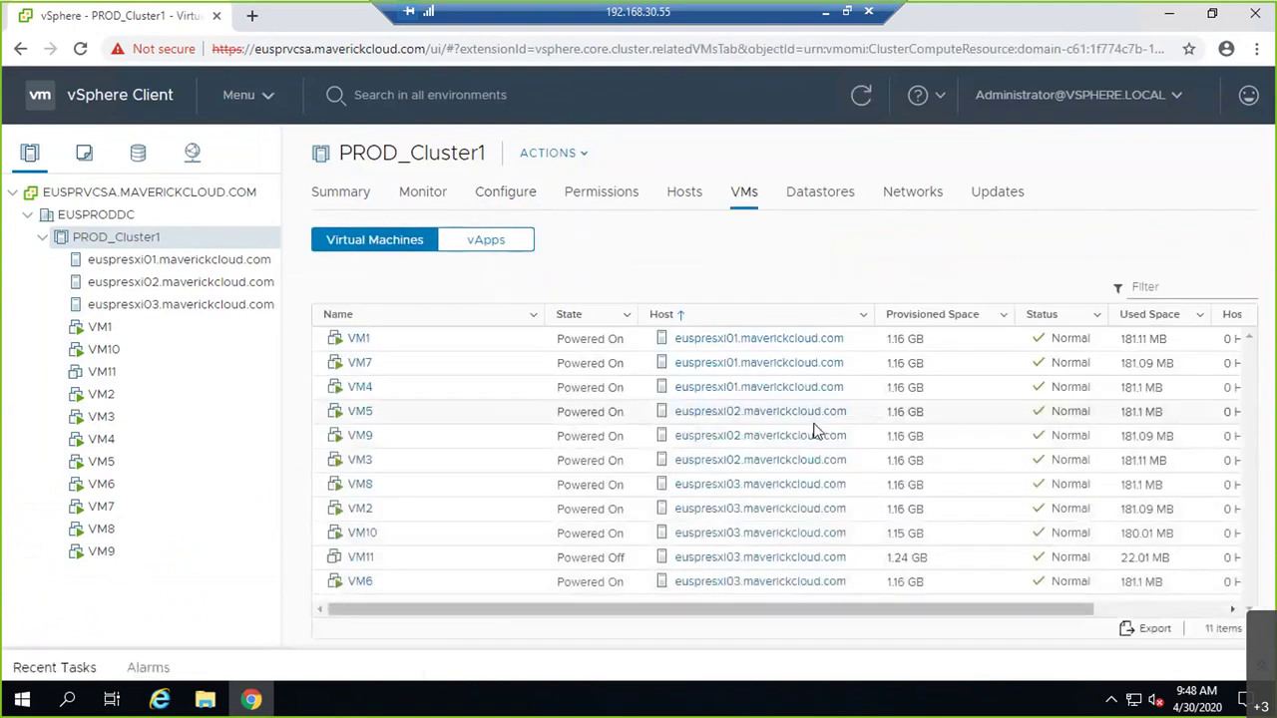
left_click(405, 319)
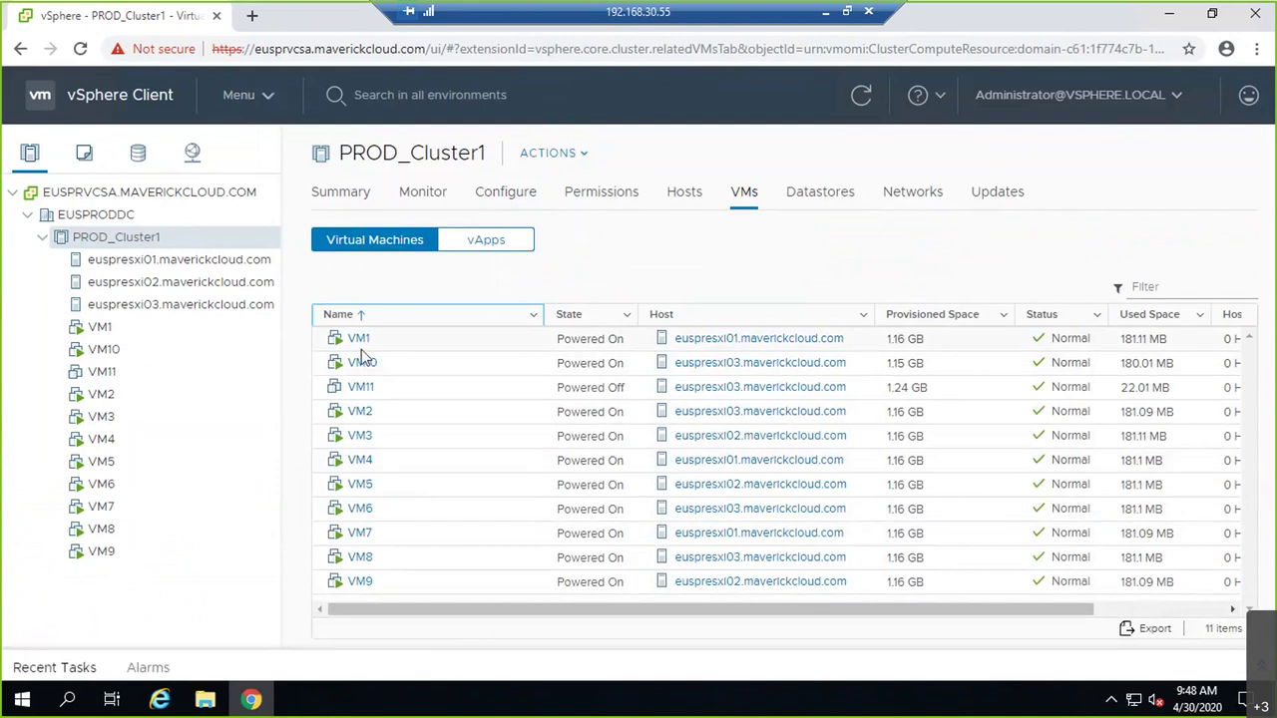
Power on VM11 and sort PROD_Cluster1's virtual machine list by host.
left_click(105, 369)
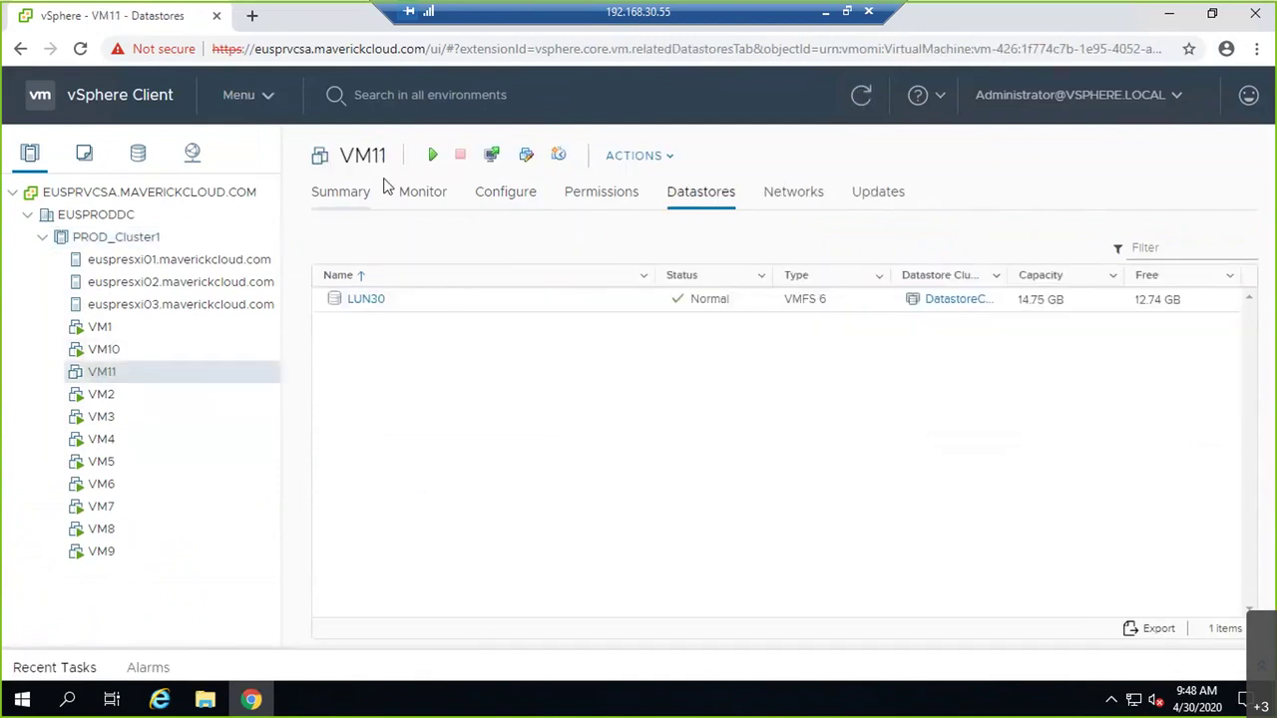
left_click(117, 240)
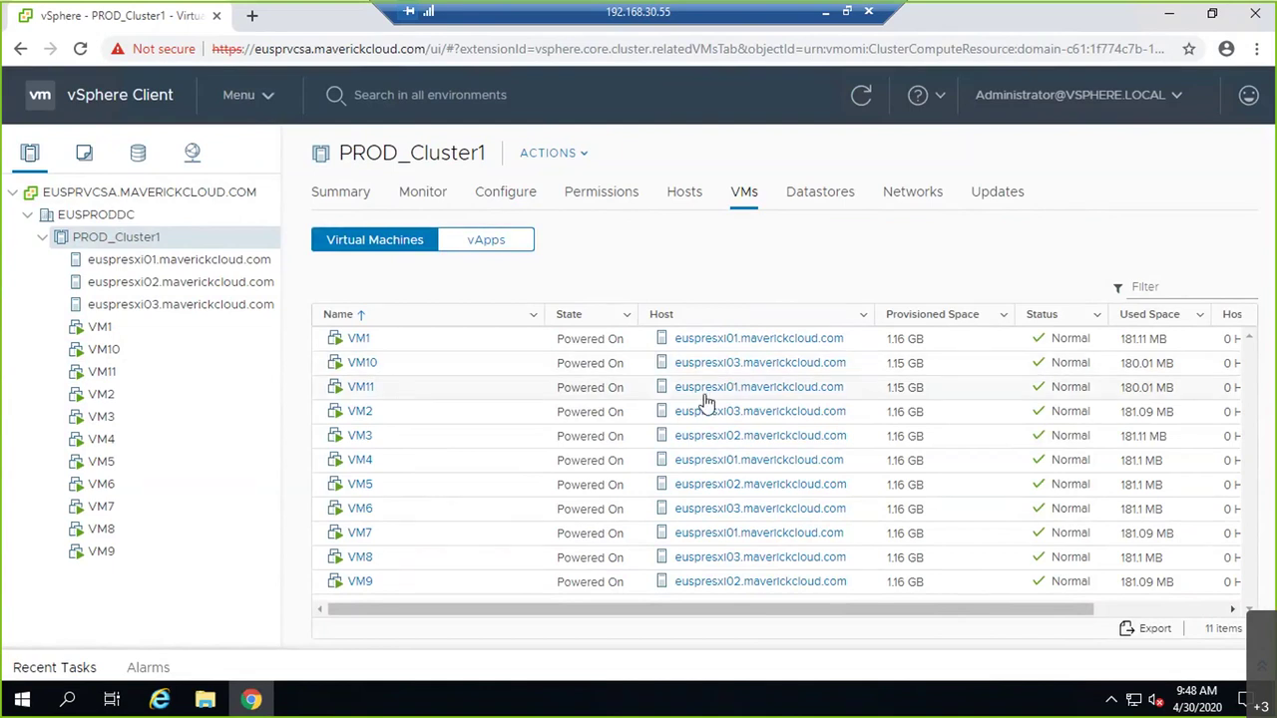
left_click(753, 317)
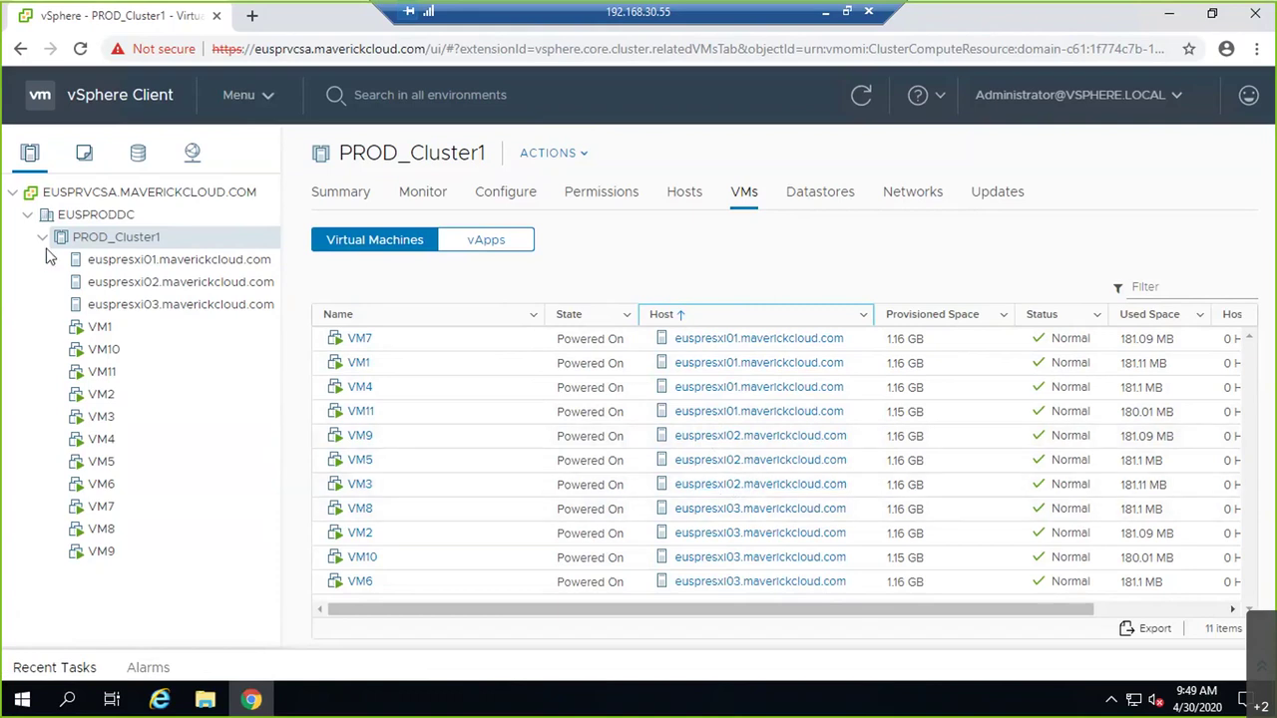
Try to clone VM1 to a virtual machine named VM12 in EUSPRODDC, with PROD_Cluster1 as its compute resource.
right_click(88, 244)
key("Escape")
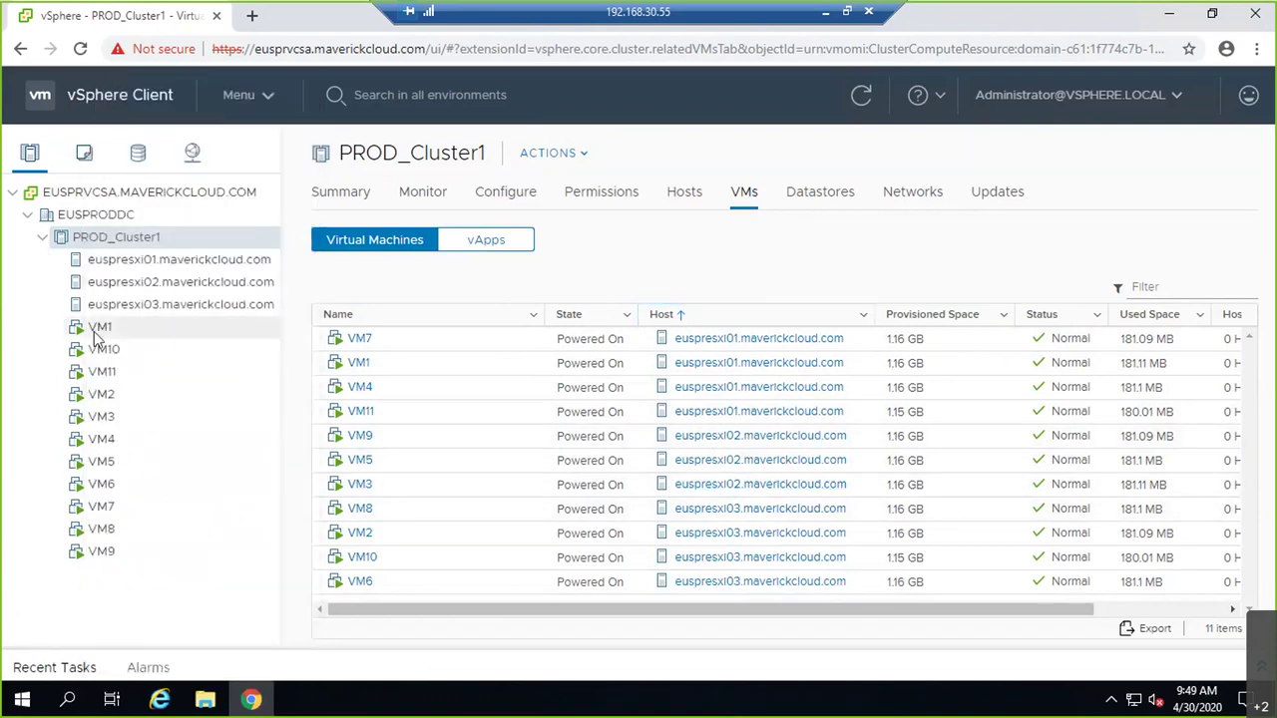
right_click(98, 330)
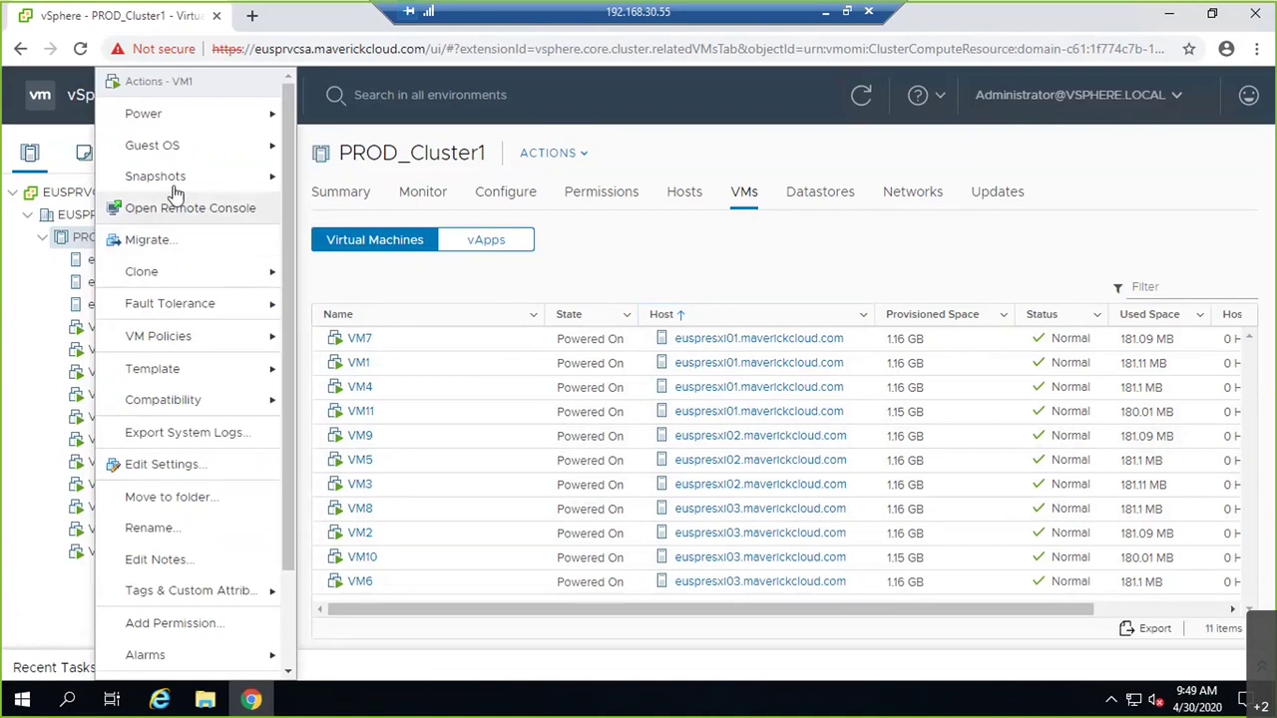
mouse_move(175, 276)
left_click(342, 284)
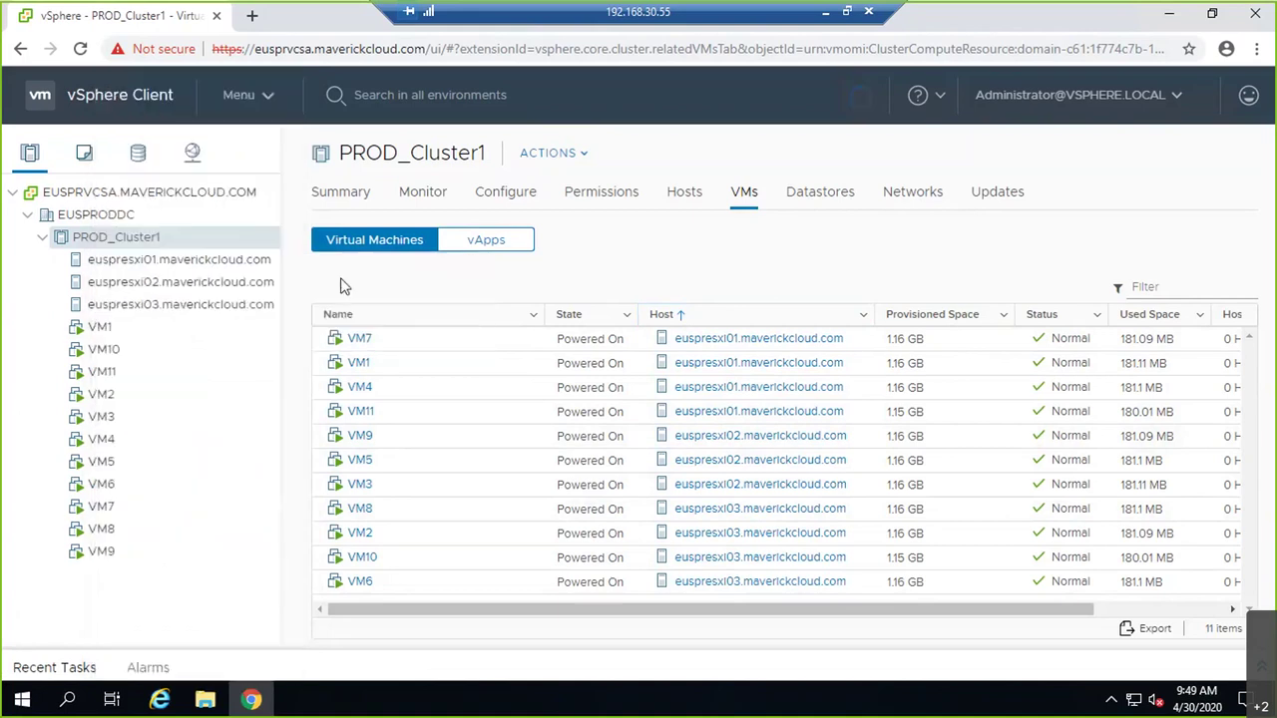
type("VM12")
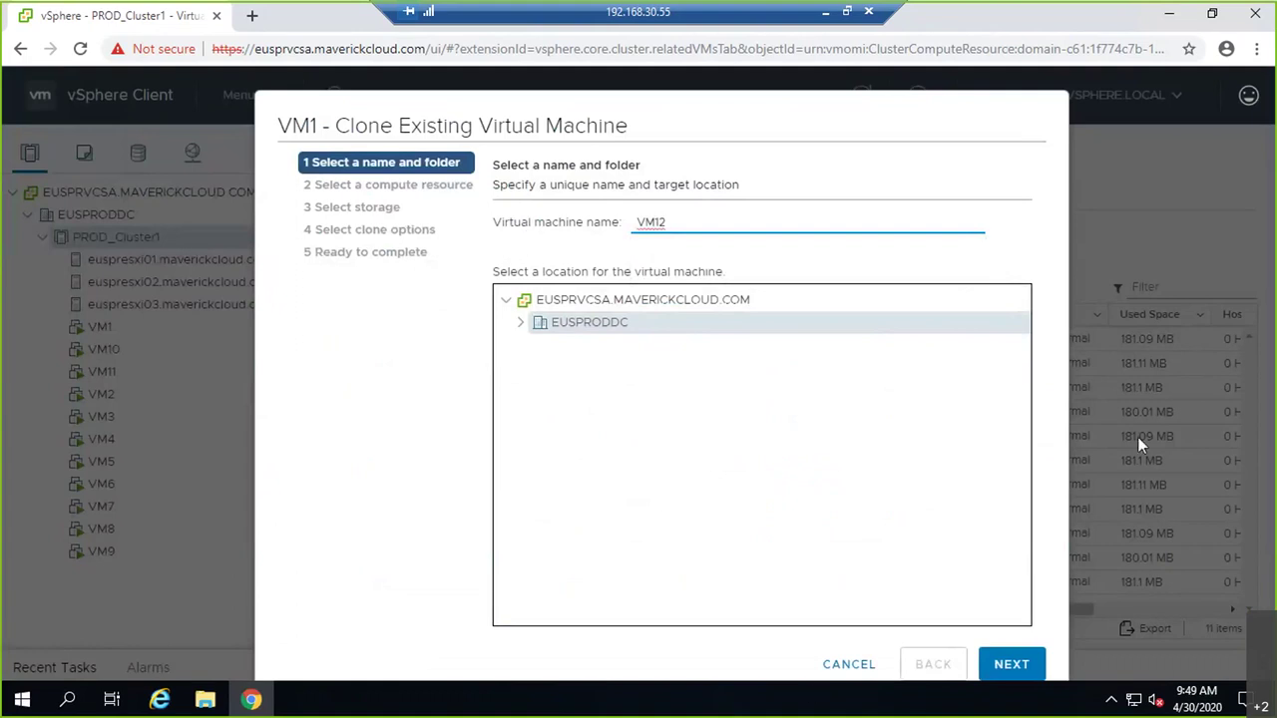
left_click(1035, 666)
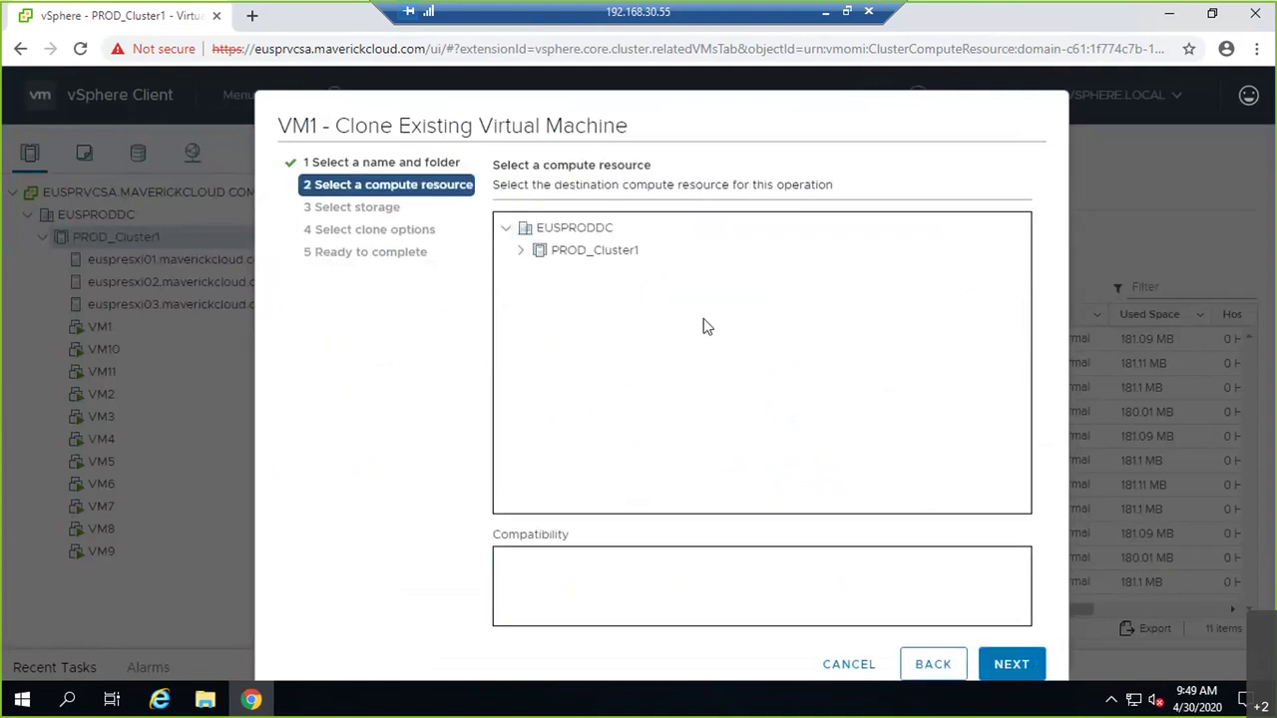
left_click(590, 253)
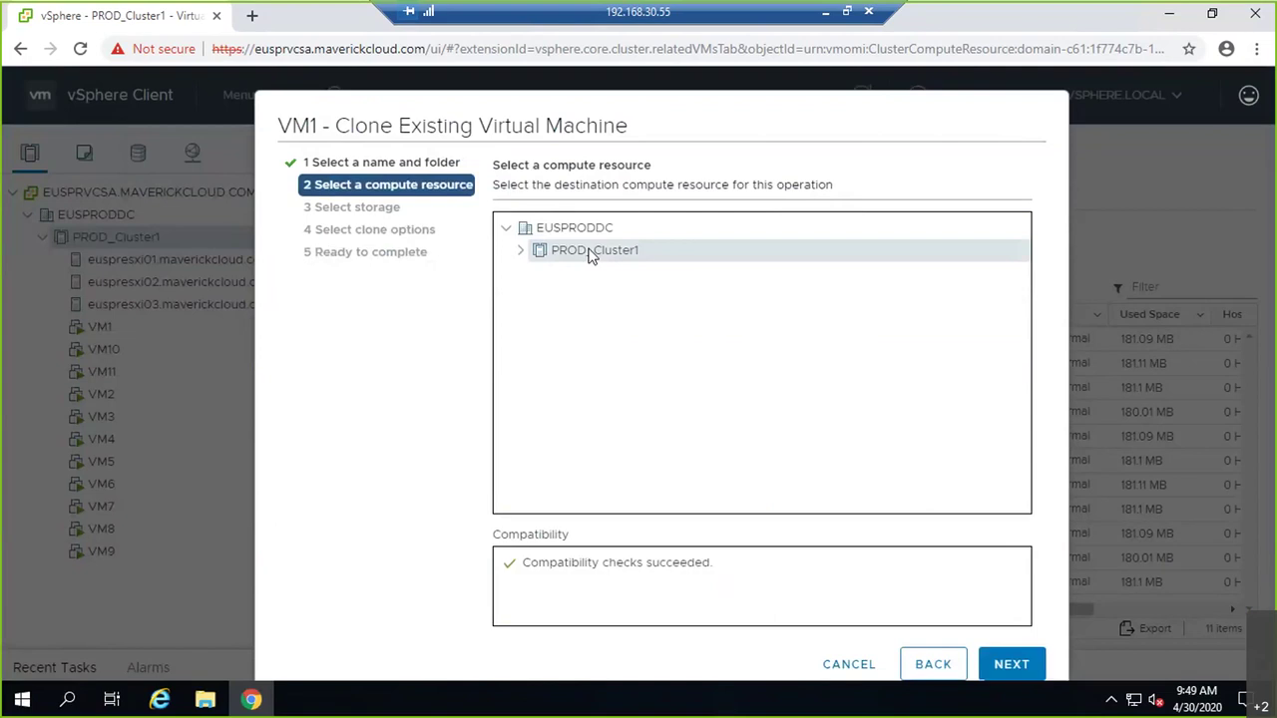
left_click(1005, 661)
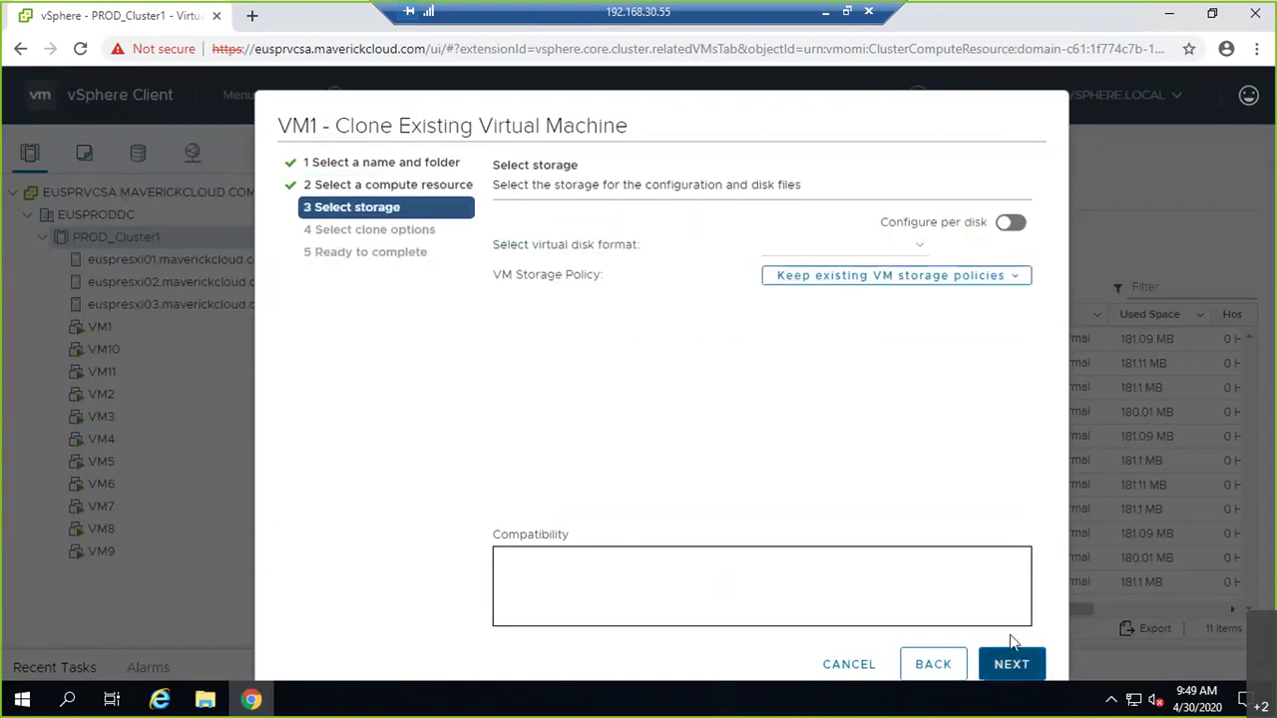
Try to create the VM12 clone on datastore LUN'10 with the Thin Provision disk format and all clone options off.
left_click(593, 431)
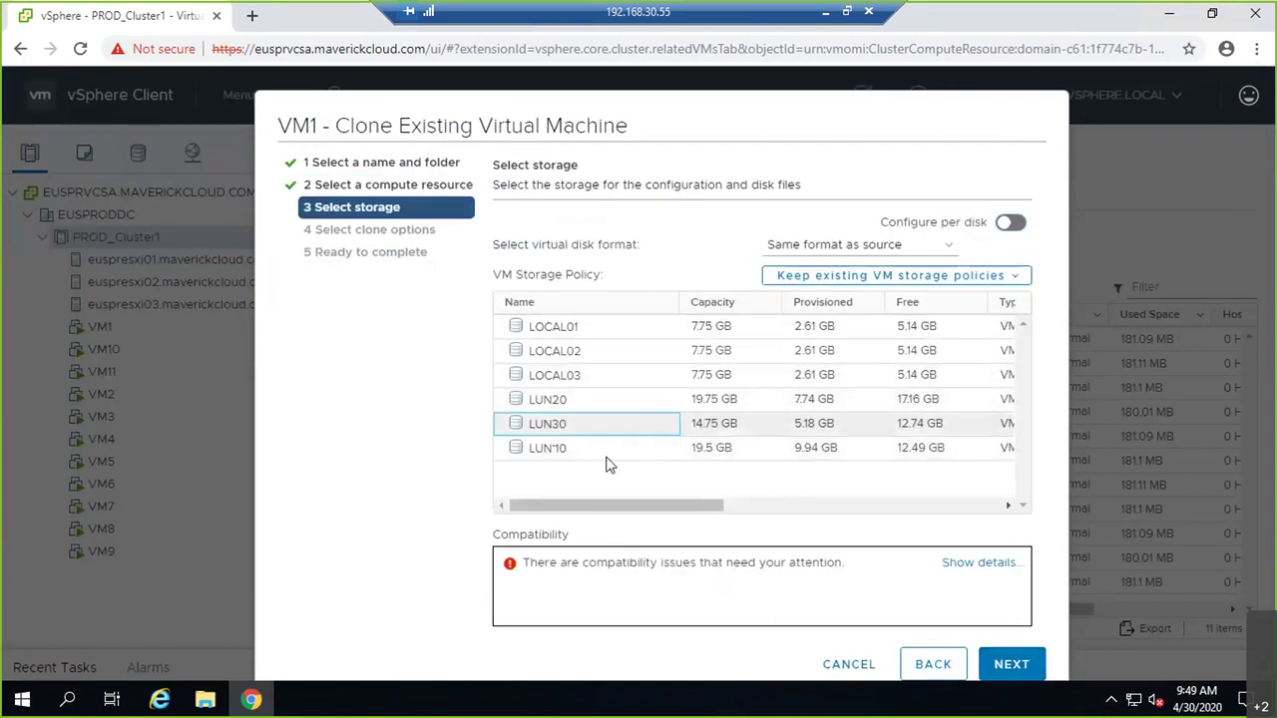
left_click(581, 450)
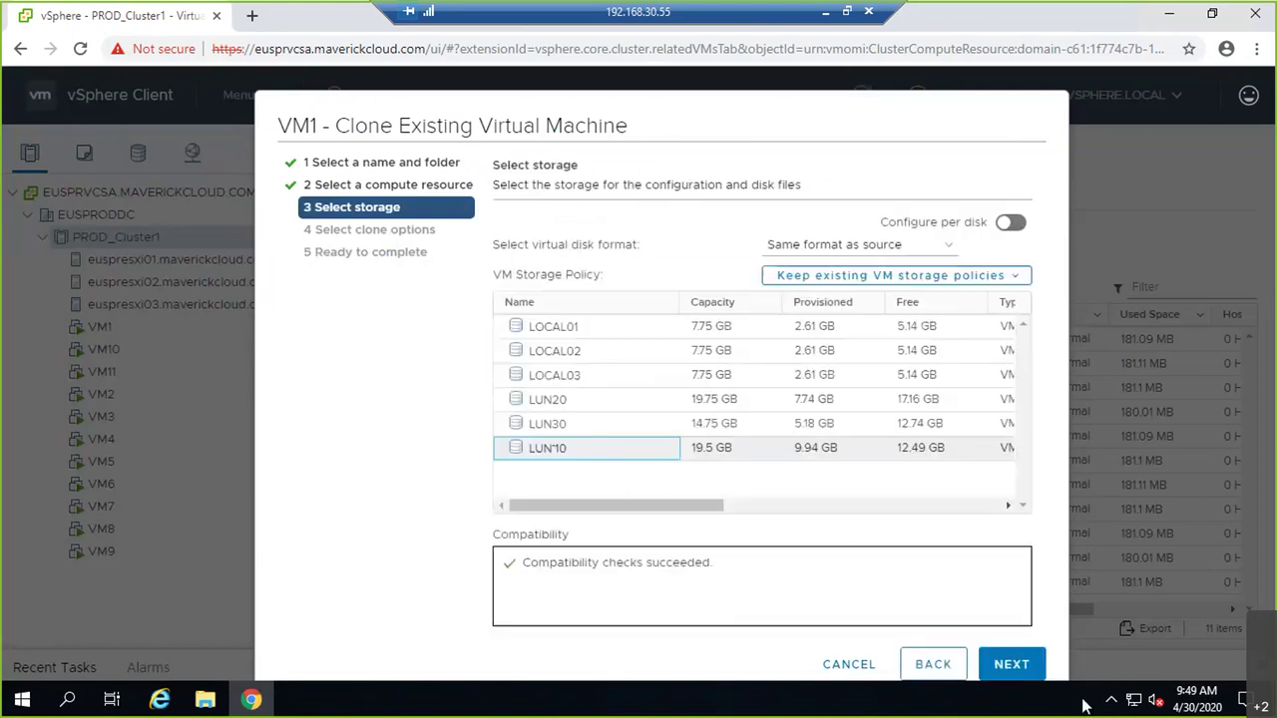
left_click(1037, 666)
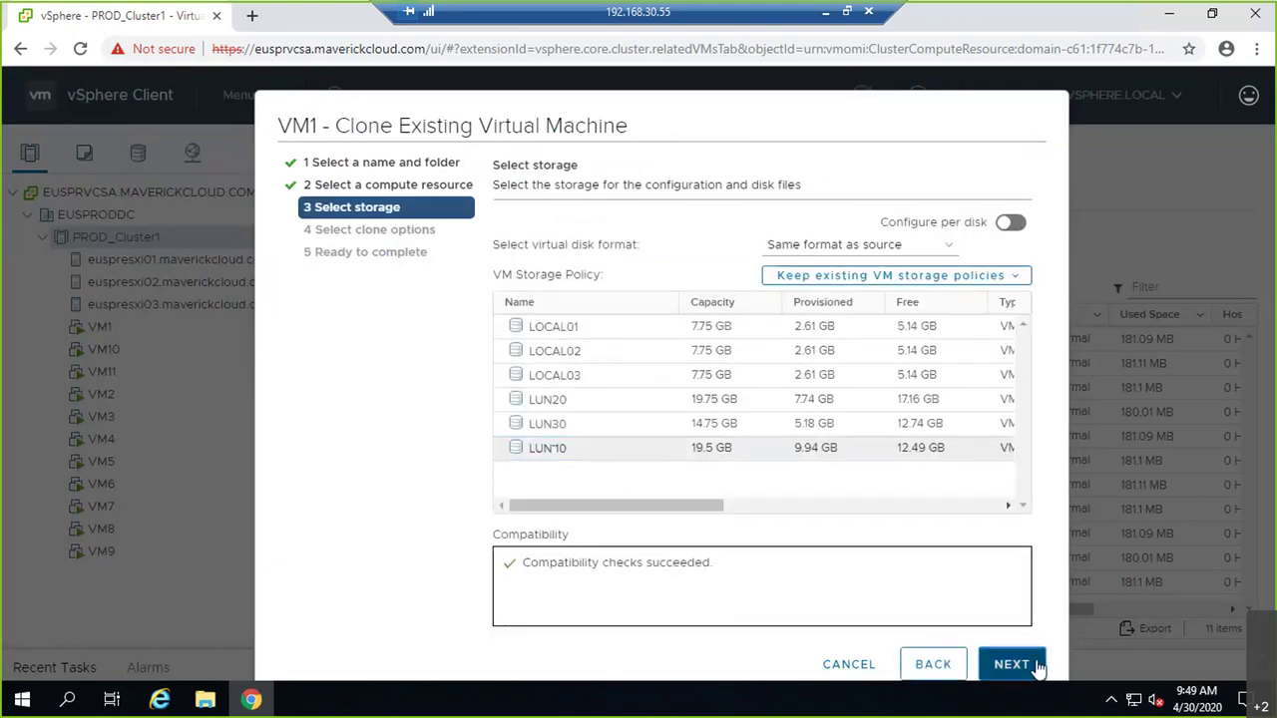
left_click(858, 245)
left_click(860, 313)
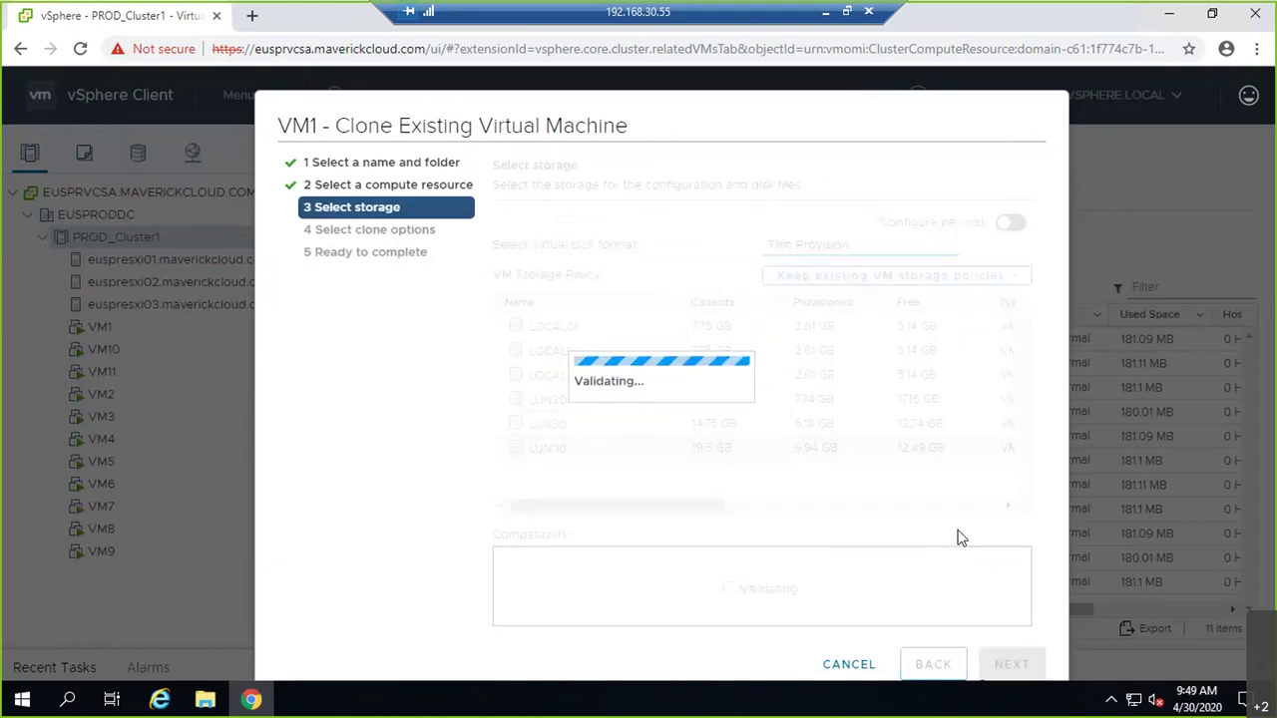
left_click(1010, 663)
left_click(1011, 663)
left_click(1010, 663)
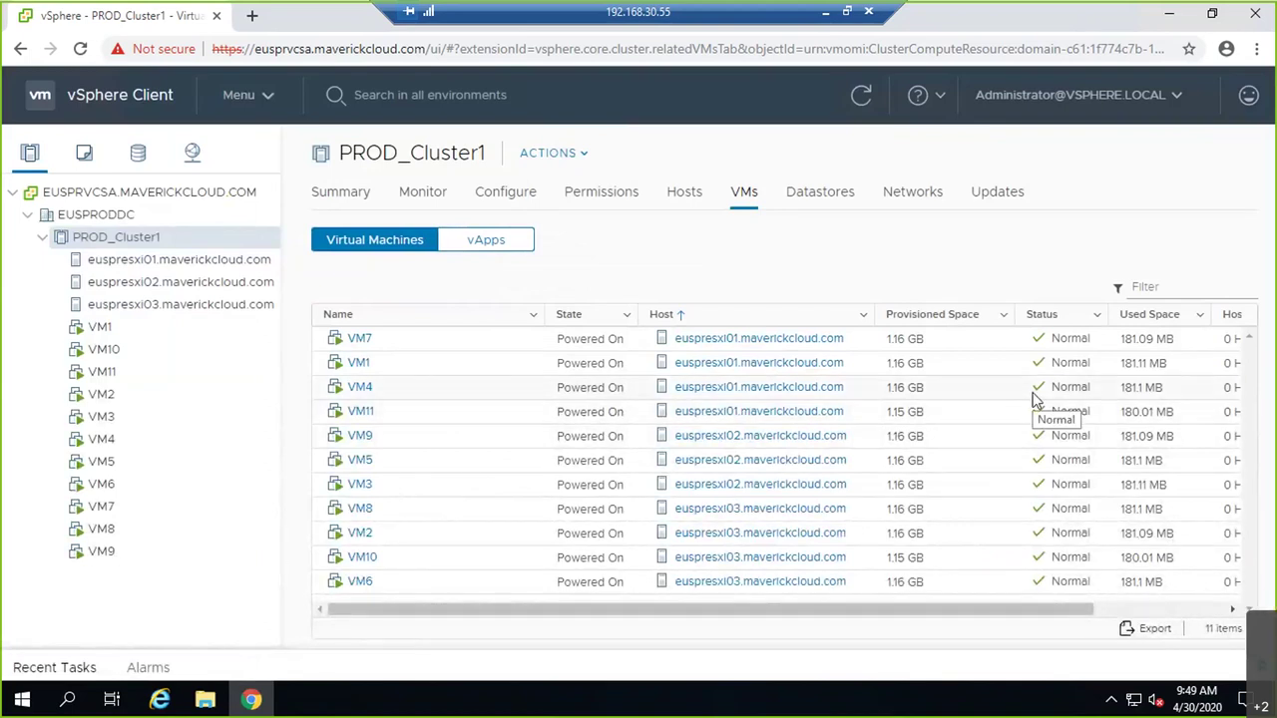
Check the status of the VM12 clone in the recent tasks and dismiss the notification.
left_click(64, 670)
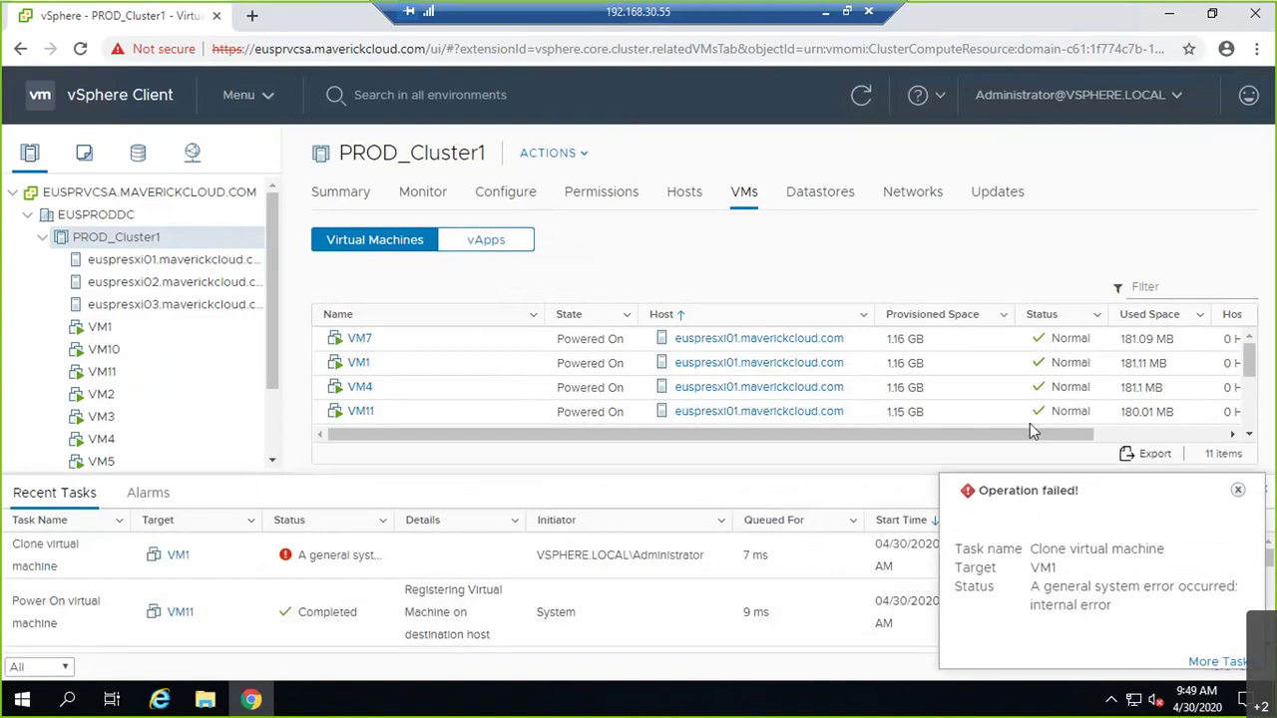
left_click(1237, 491)
left_click(1262, 491)
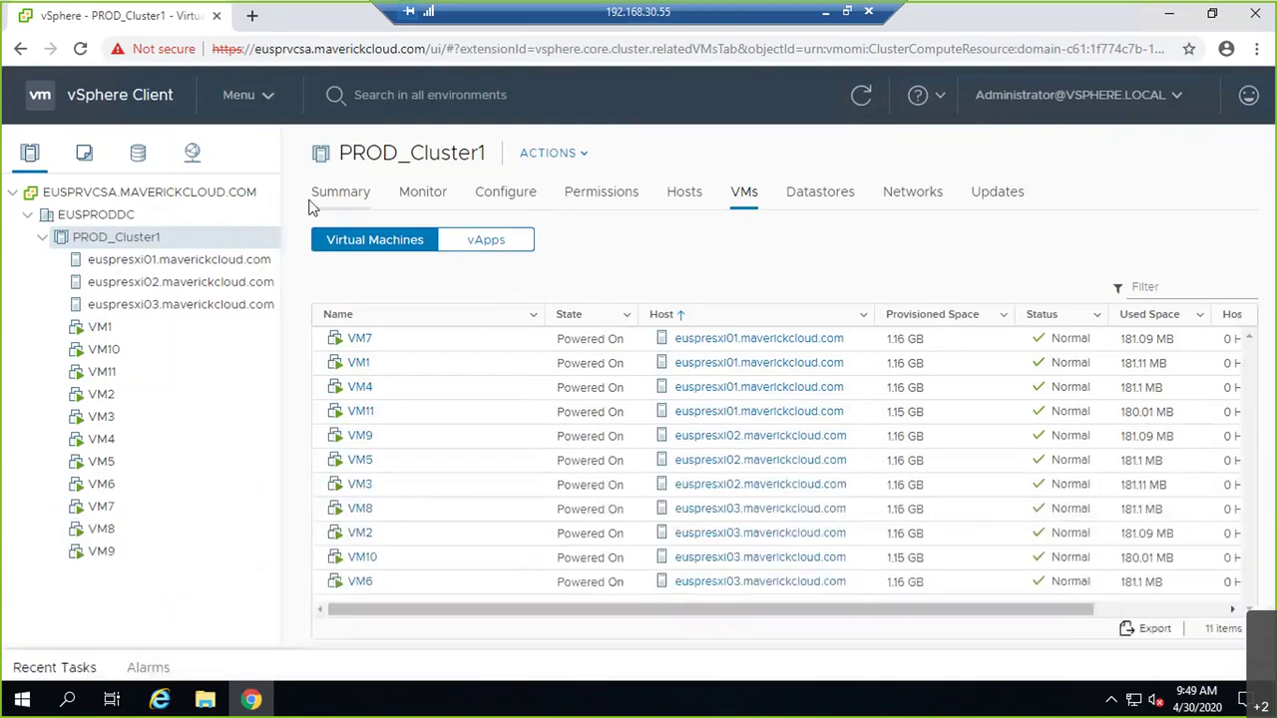
Start cloning VM1 again as a virtual machine named VM12 in EUSPRODDC, with PROD_Cluster1 as its compute resource.
right_click(129, 245)
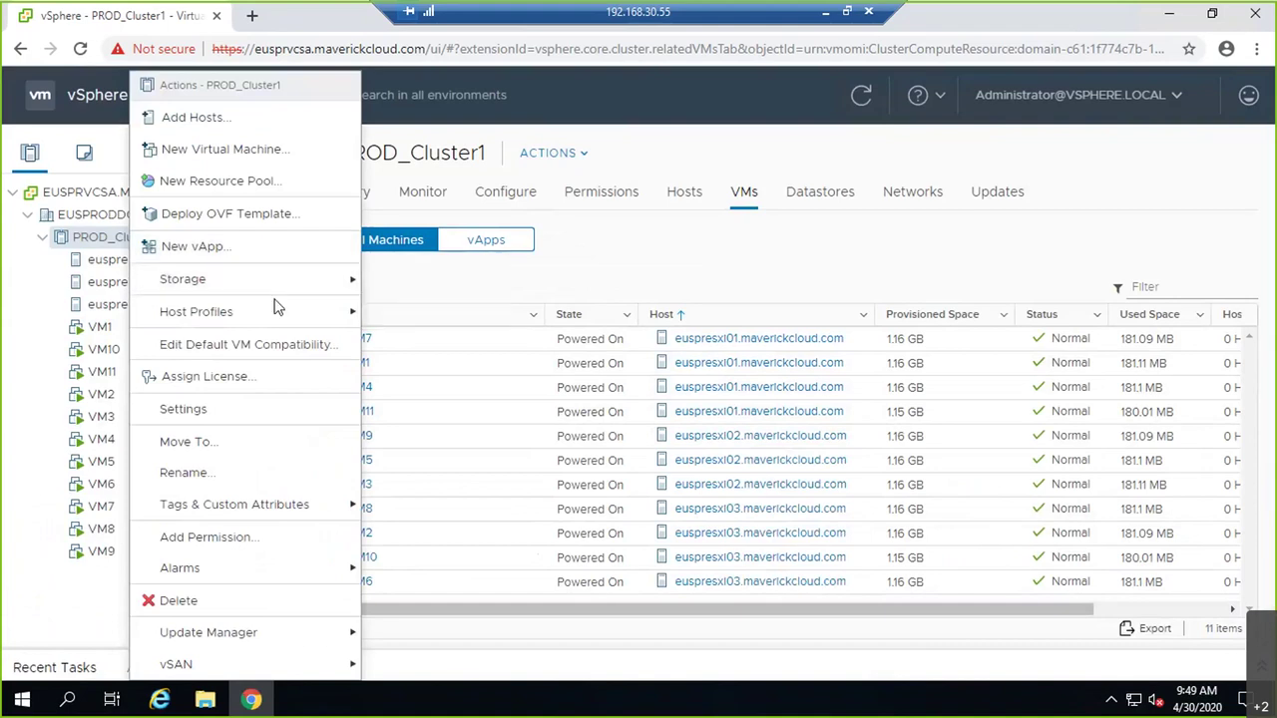
right_click(76, 332)
mouse_move(165, 275)
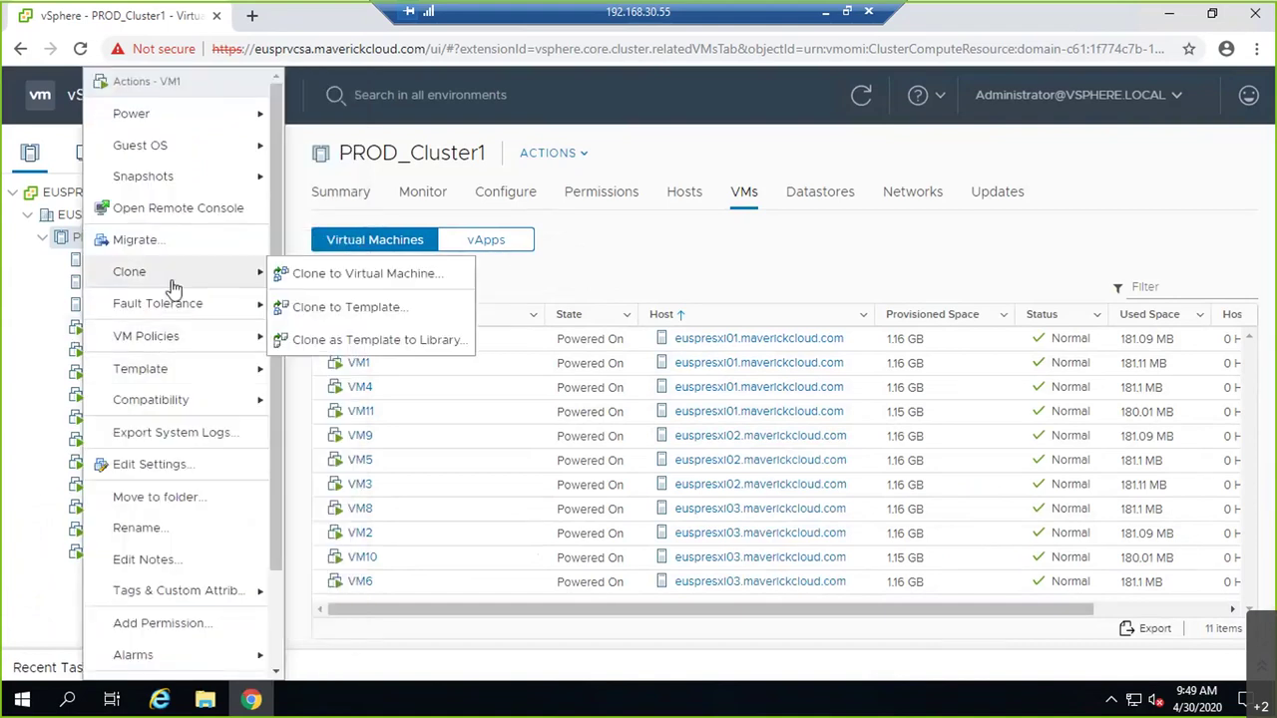
left_click(341, 288)
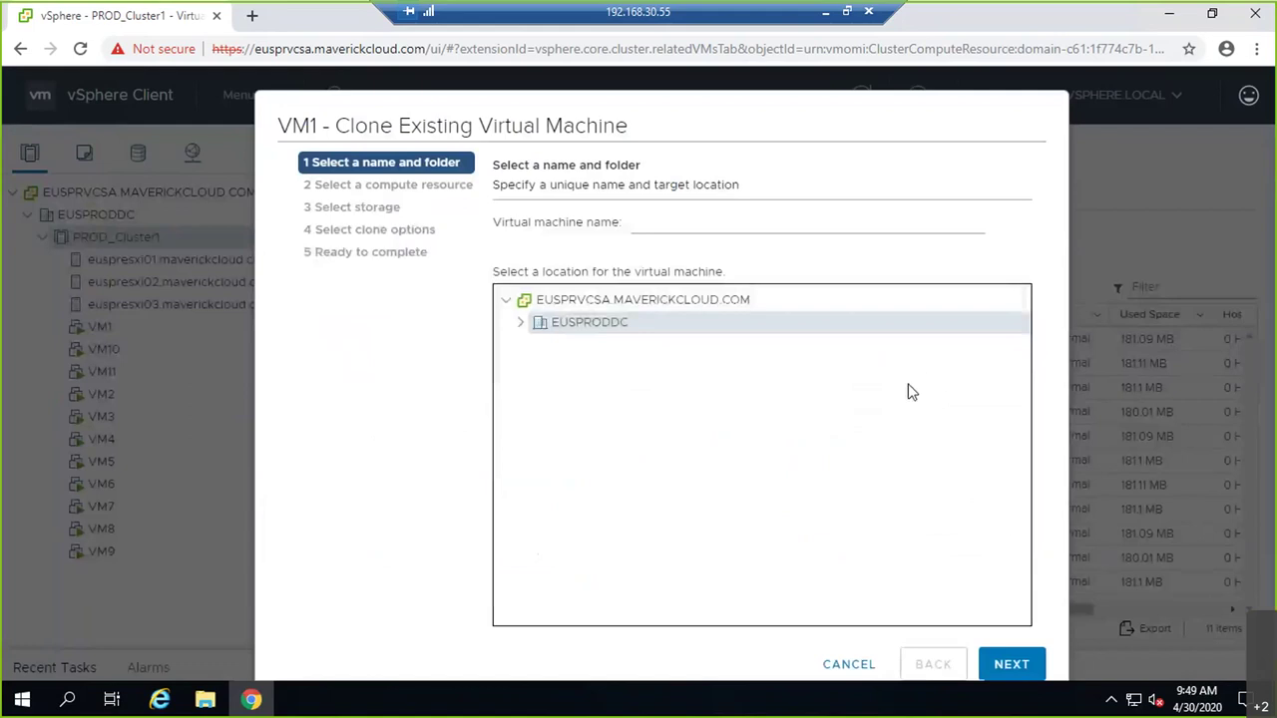
type("VM12")
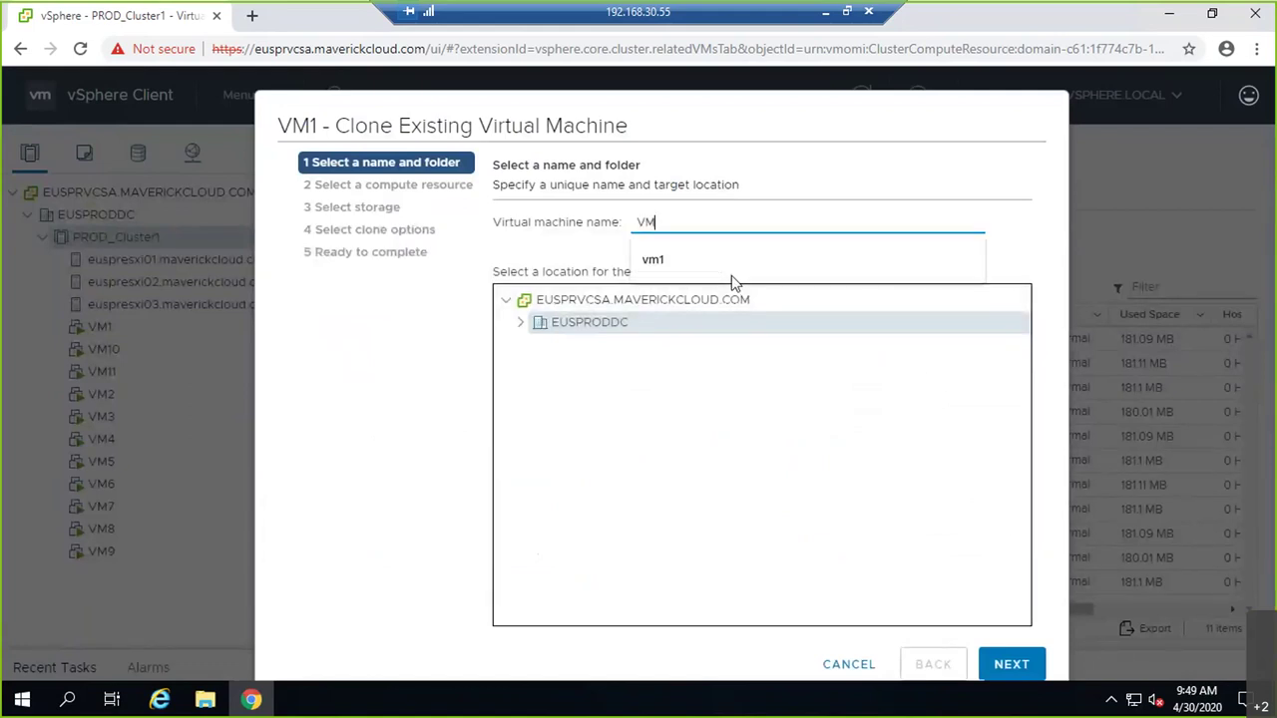
left_click(1009, 664)
left_click(575, 261)
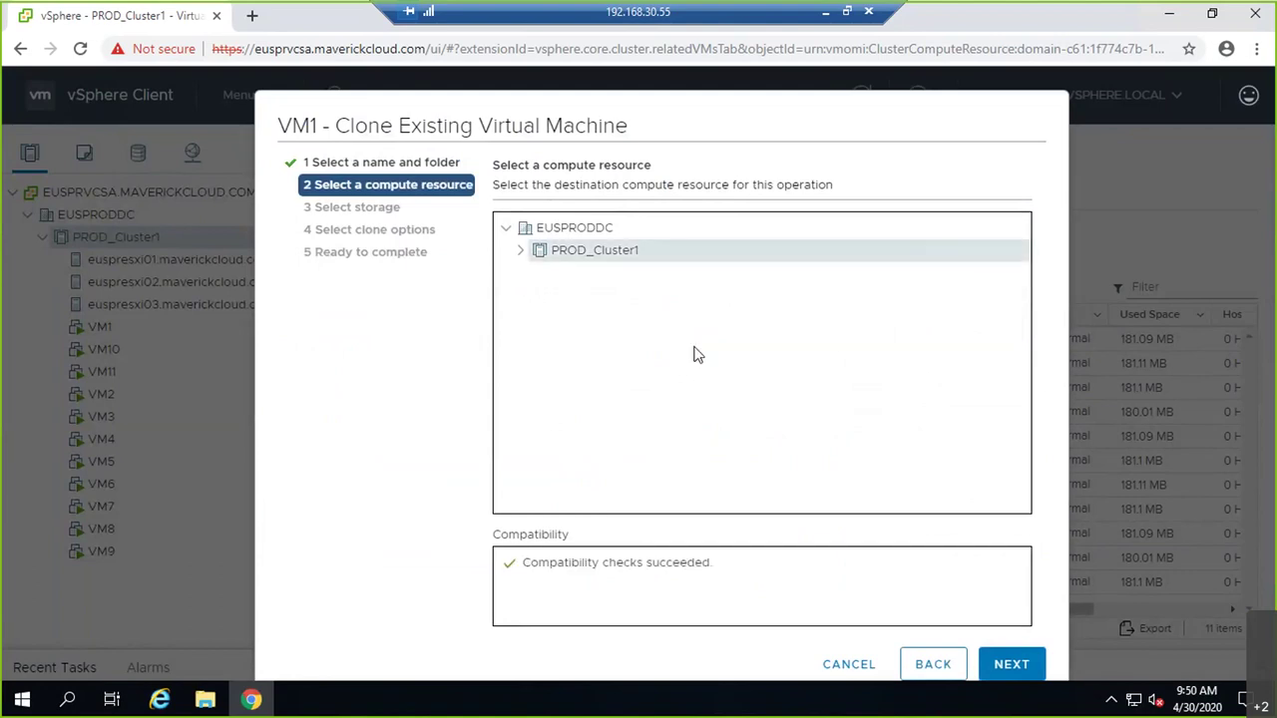
left_click(1037, 677)
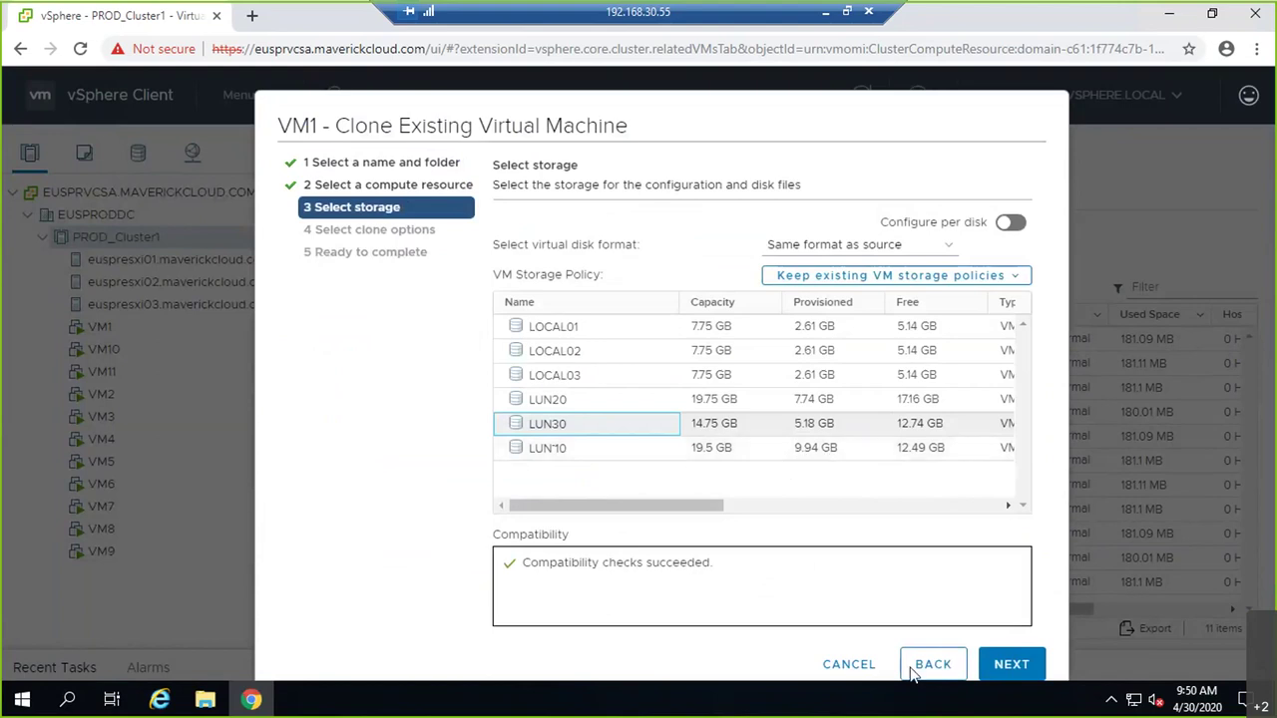
Create the VM12 clone on LUN30 in the same format as the source, leaving all clone options off.
left_click(1006, 675)
left_click(1012, 667)
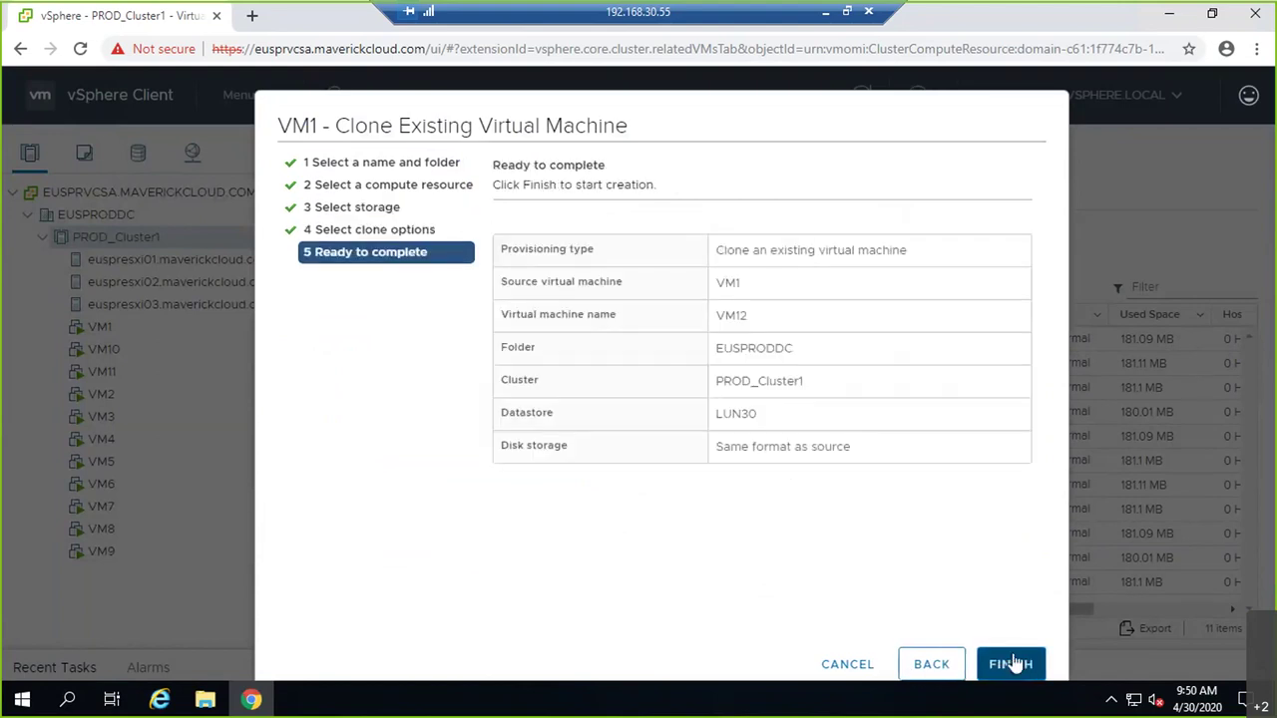
left_click(1010, 664)
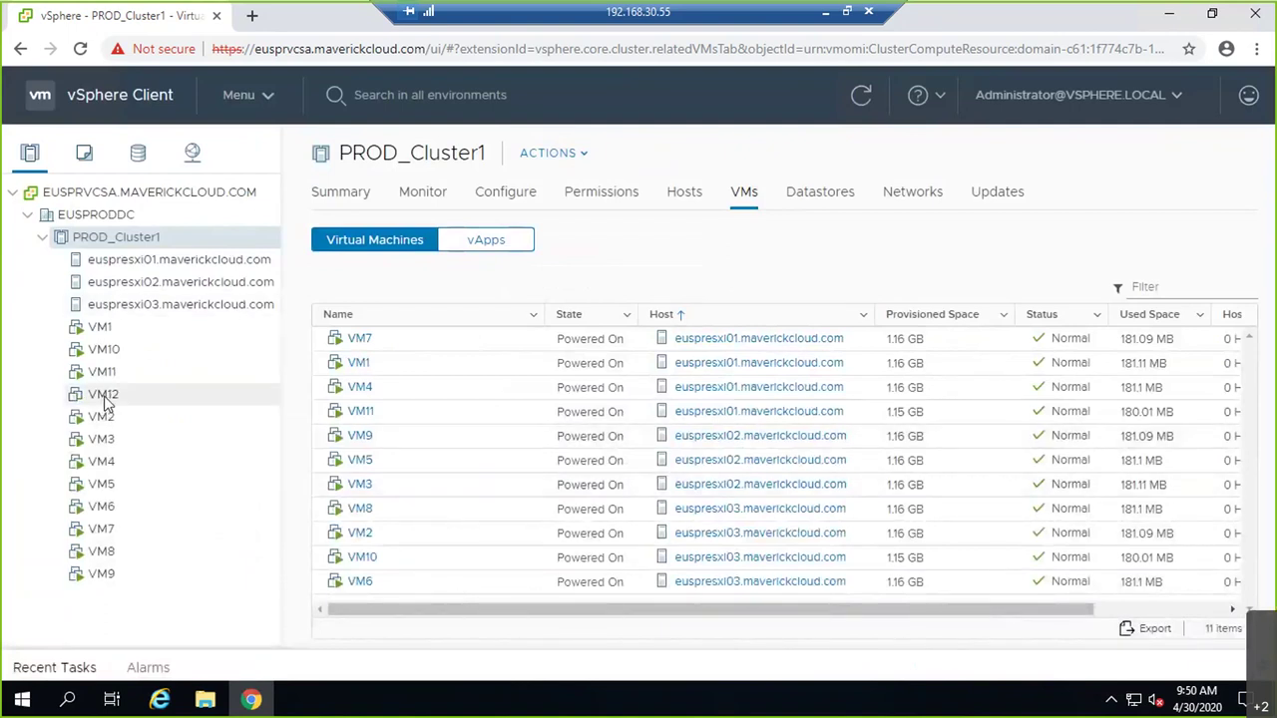
Power on VM12 and review the hosts on which PROD_Cluster1's virtual machines are placed.
left_click(102, 395)
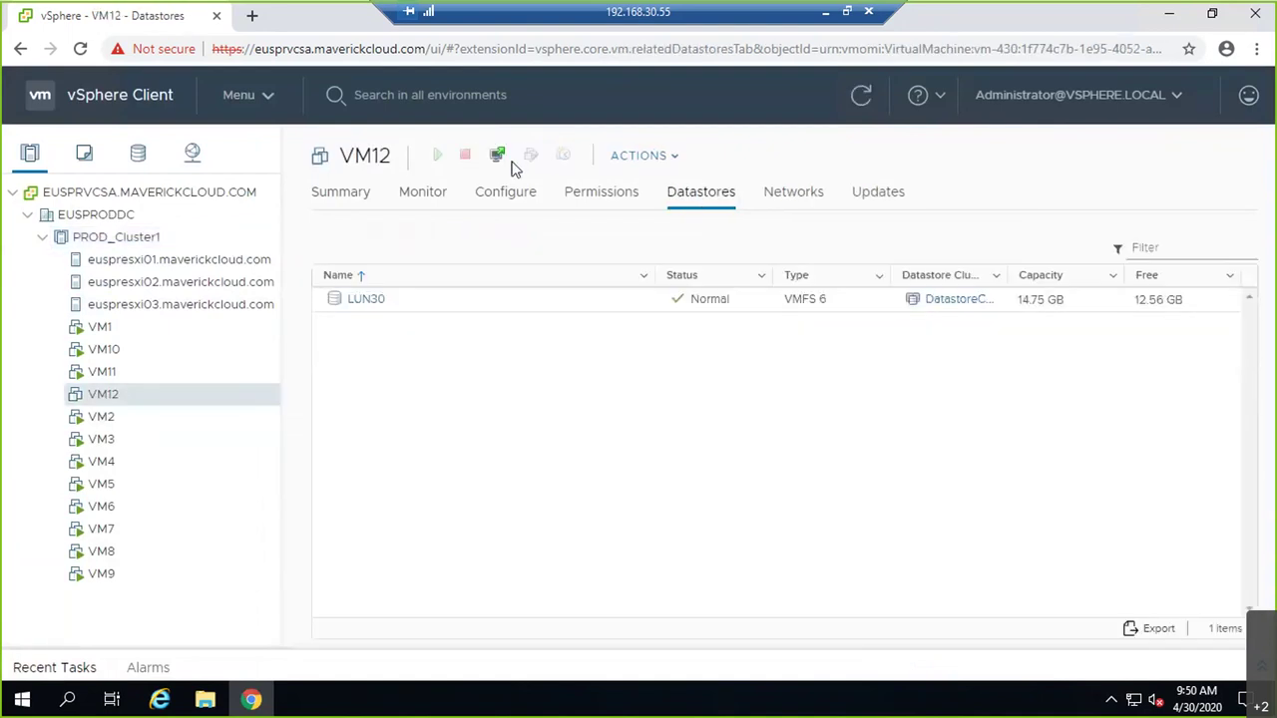
left_click(863, 98)
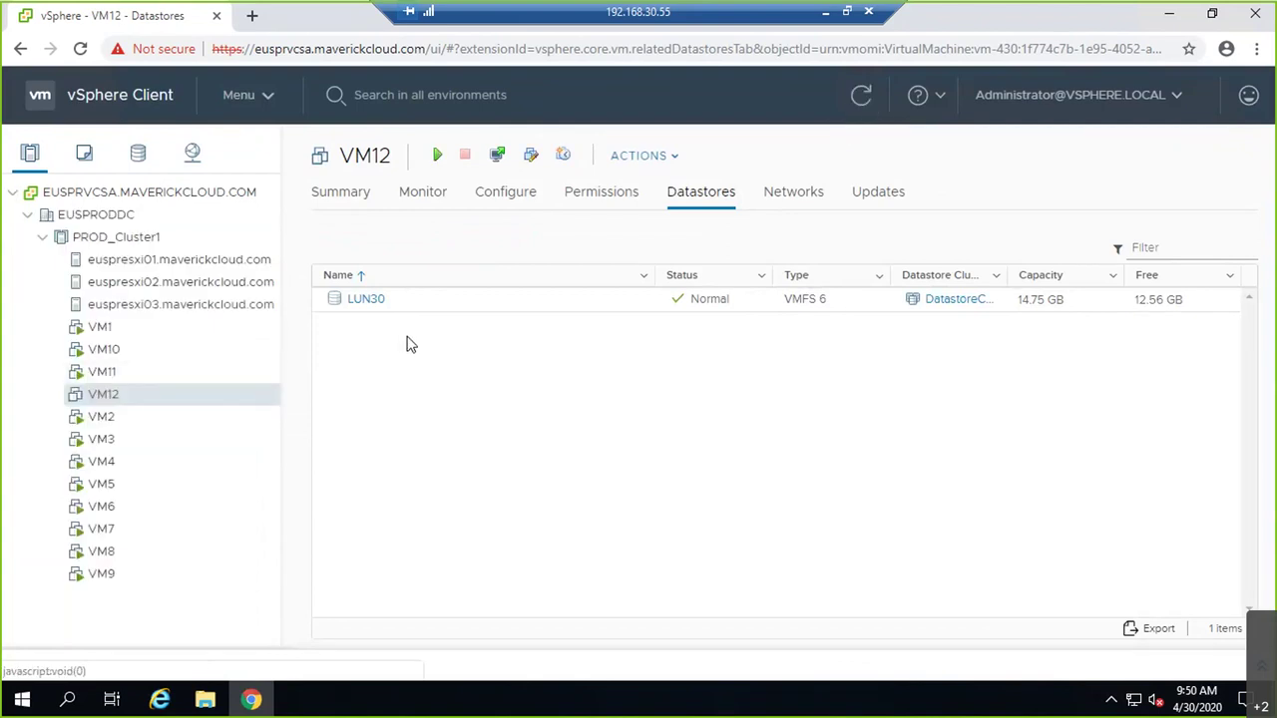
left_click(103, 240)
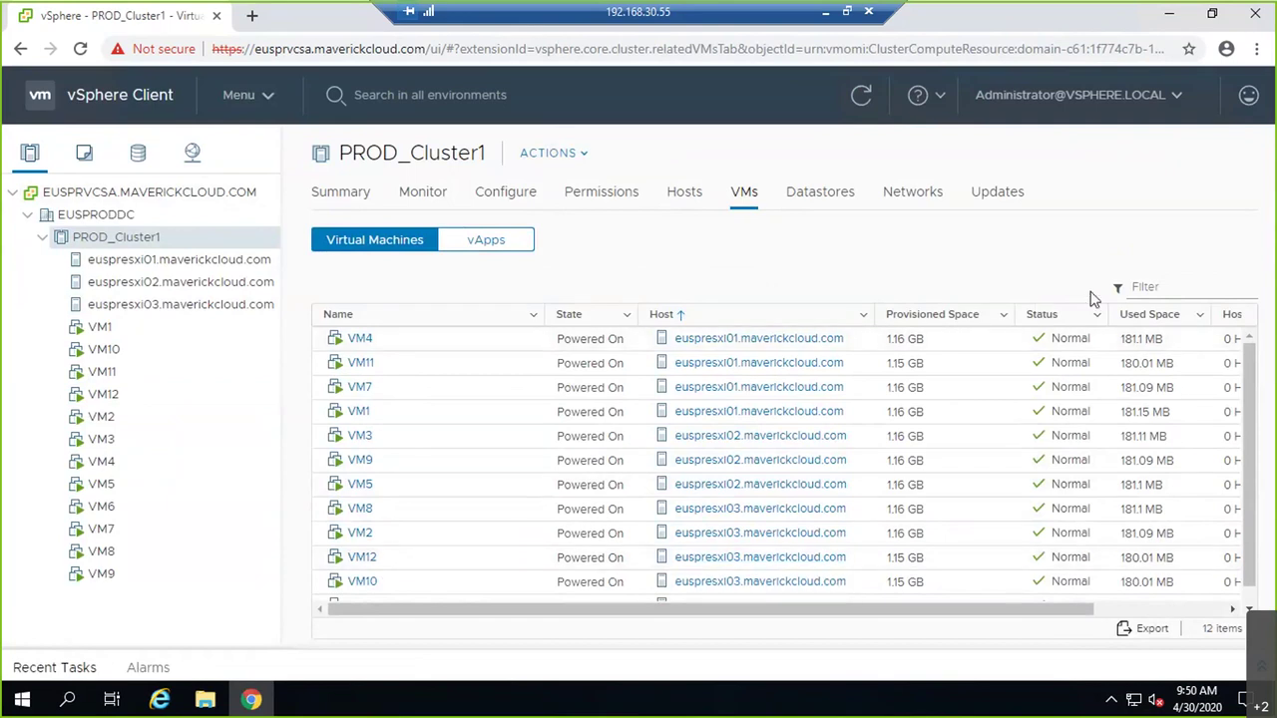
left_click(861, 98)
scroll(732, 566, "down", 1)
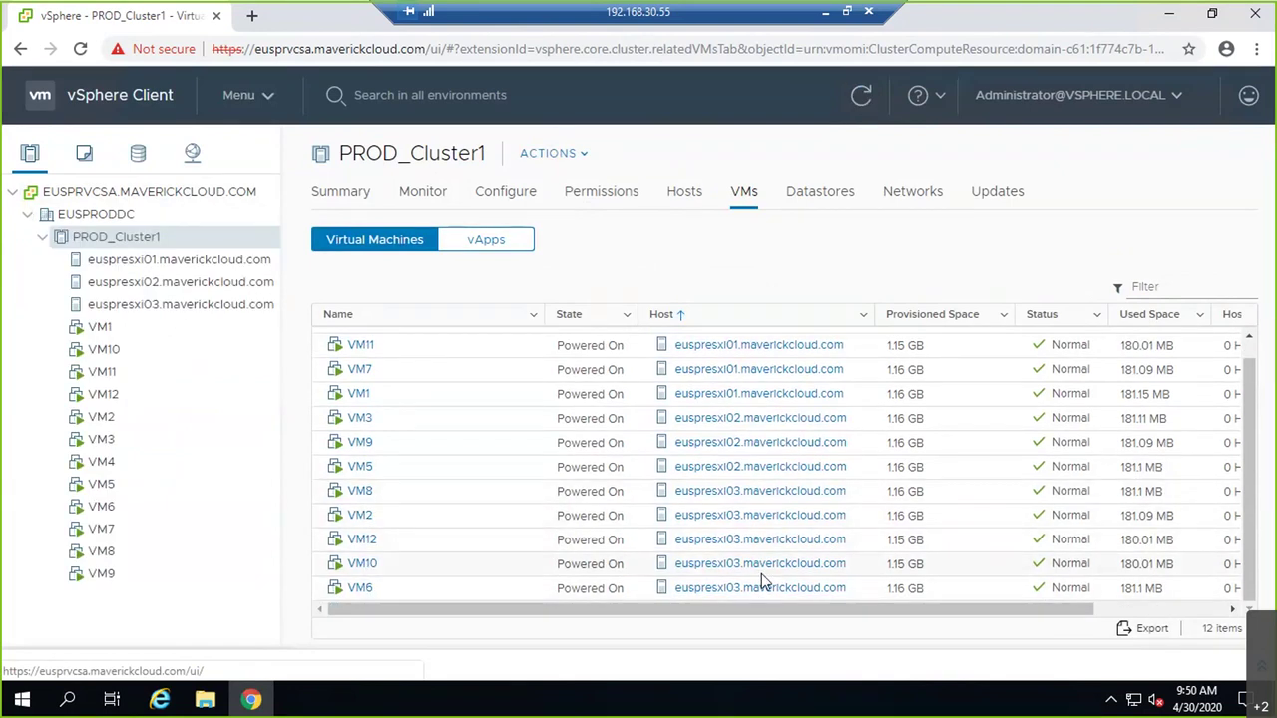
right_click(85, 240)
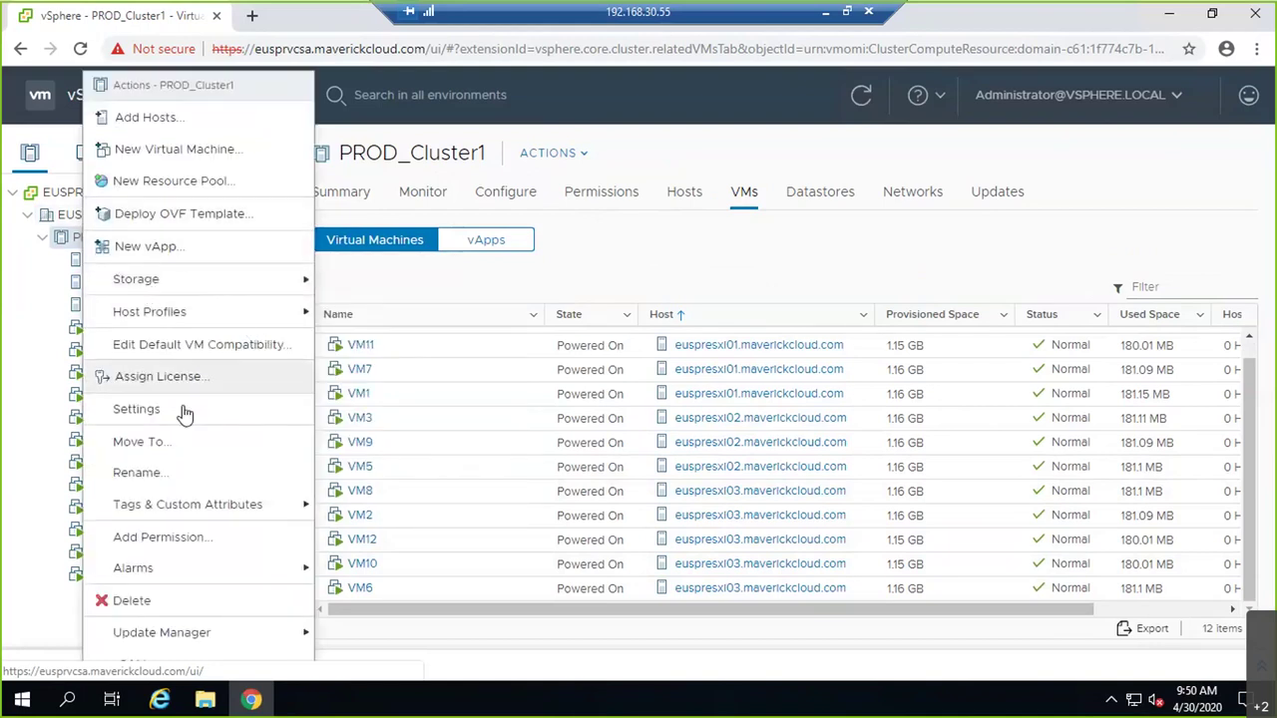
key("Escape")
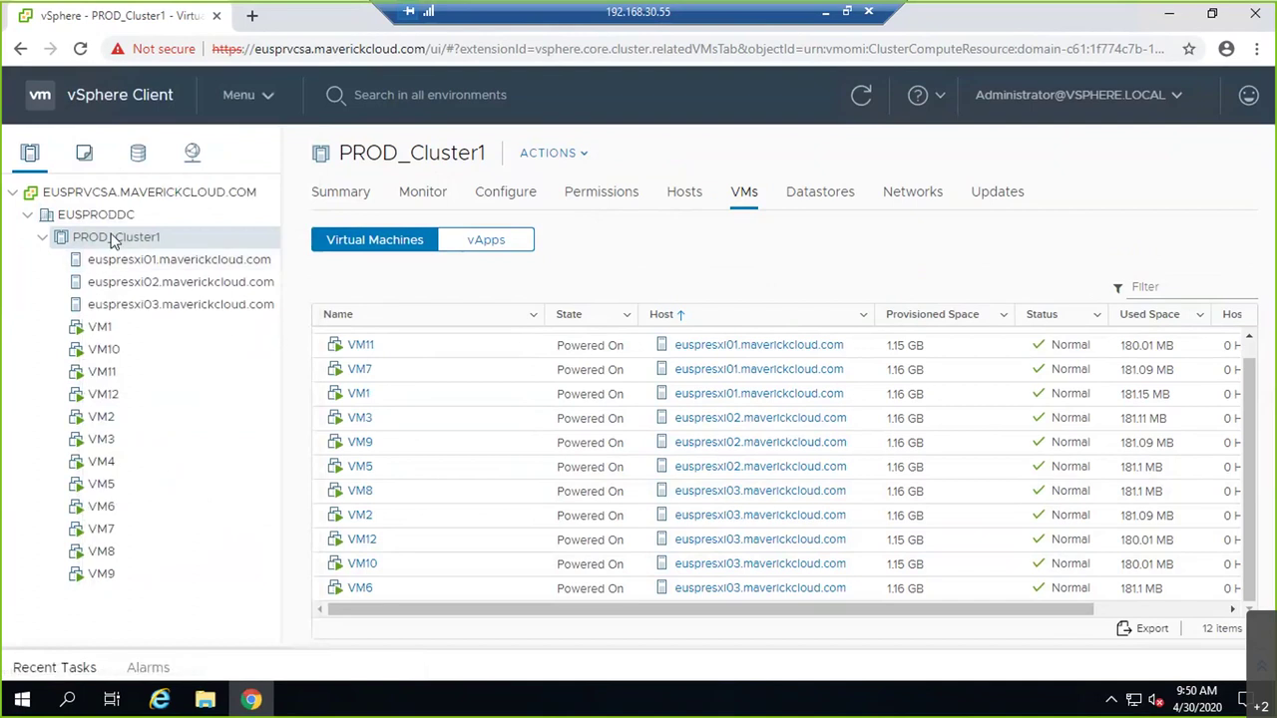
right_click(112, 243)
key("Escape")
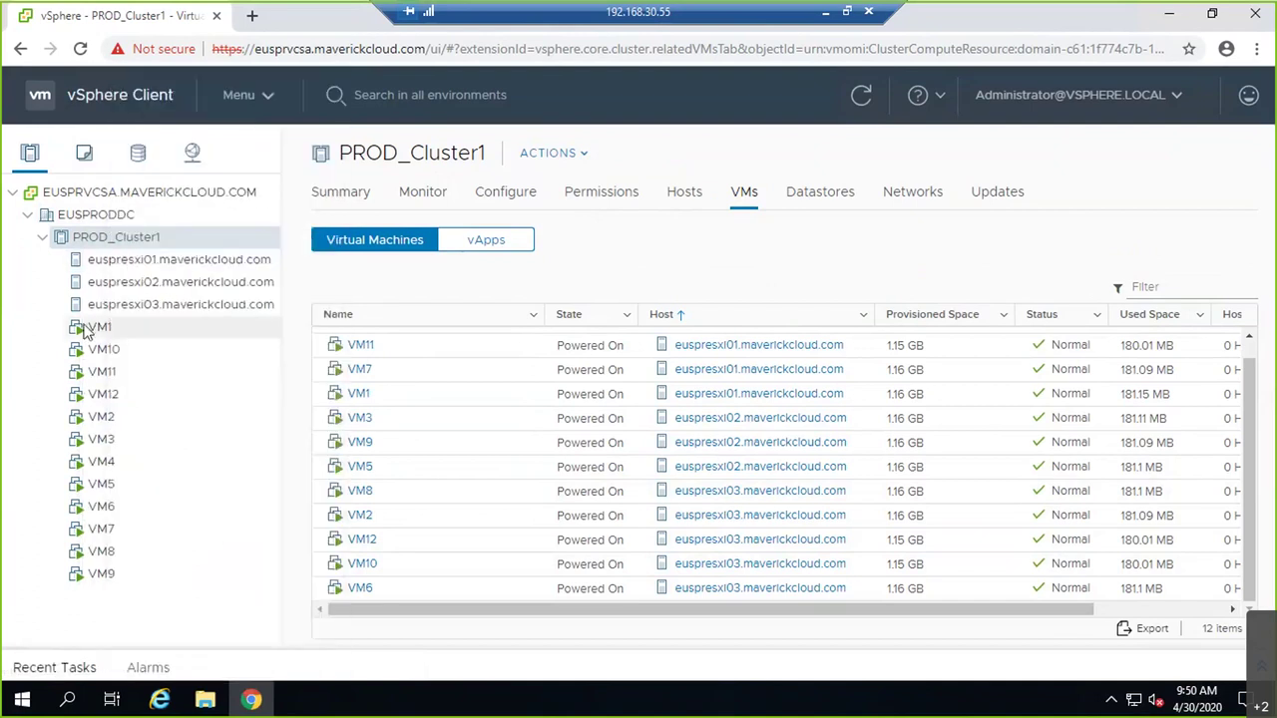
Start cloning VM1 as a virtual machine named VM13 in EUSPRODDC, with PROD_Cluster1 as its compute resource.
right_click(88, 332)
mouse_move(154, 273)
left_click(324, 275)
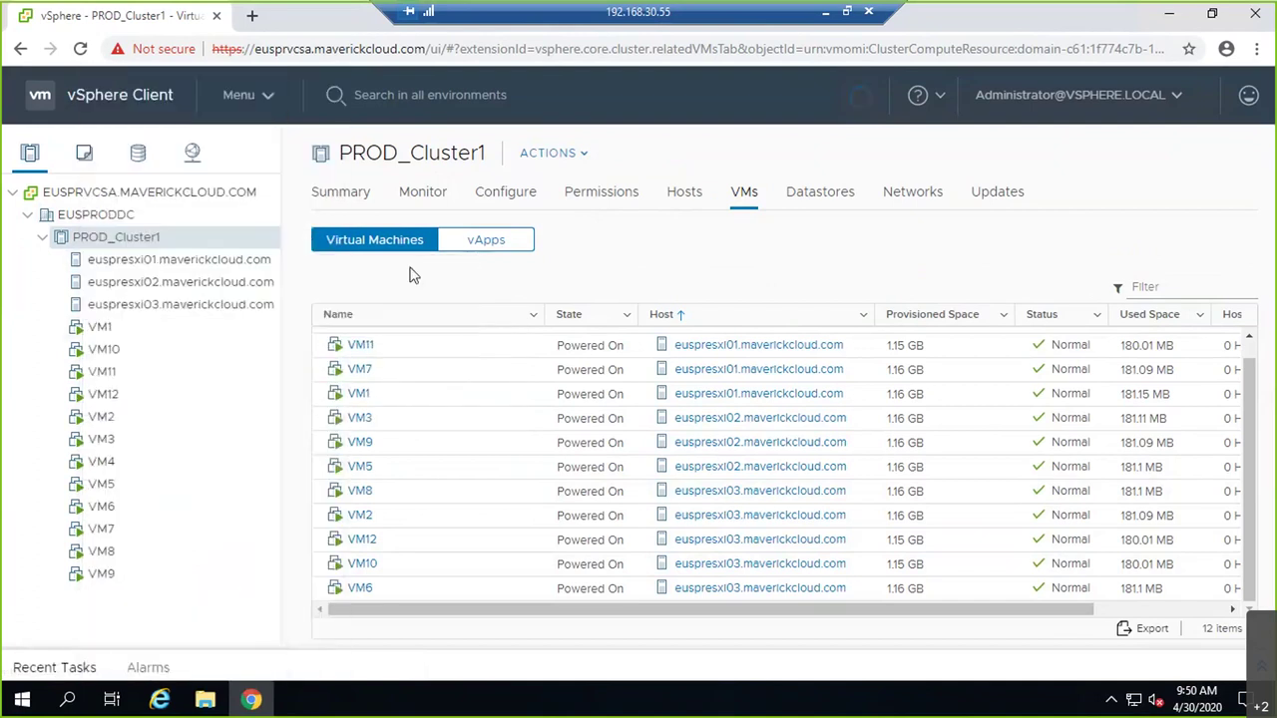
type("VM13")
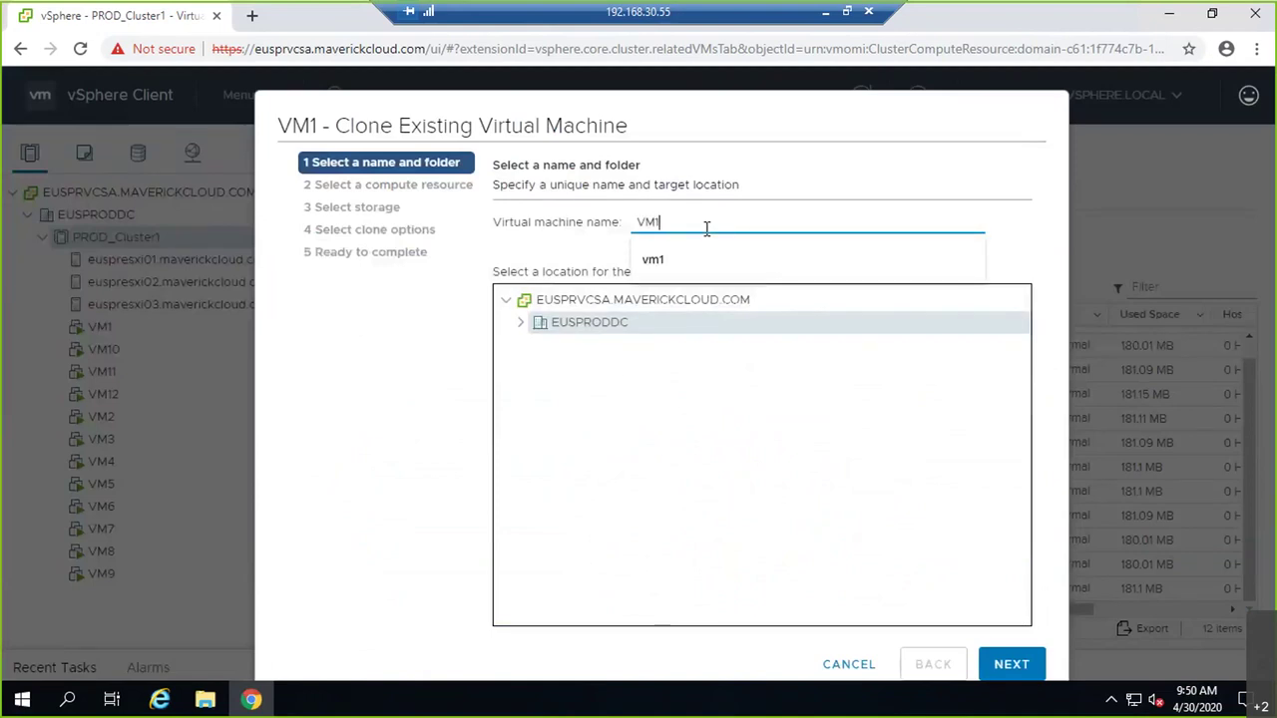
left_click(1012, 663)
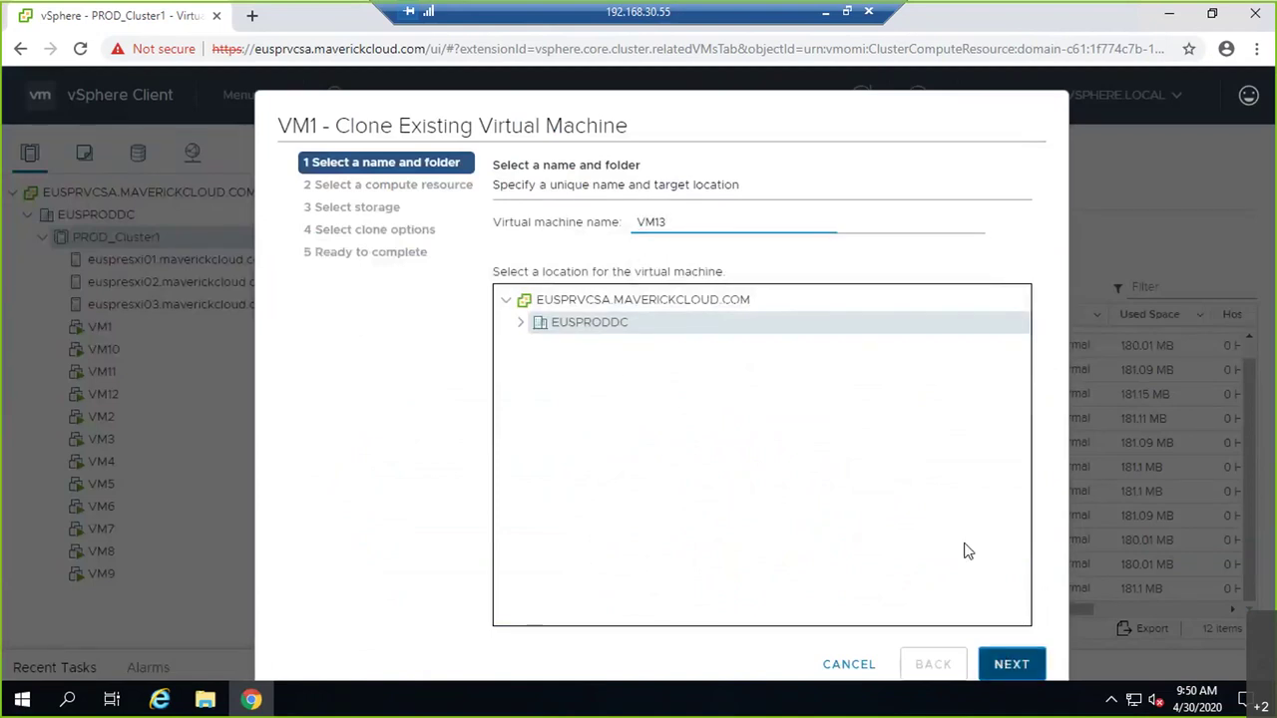
left_click(593, 251)
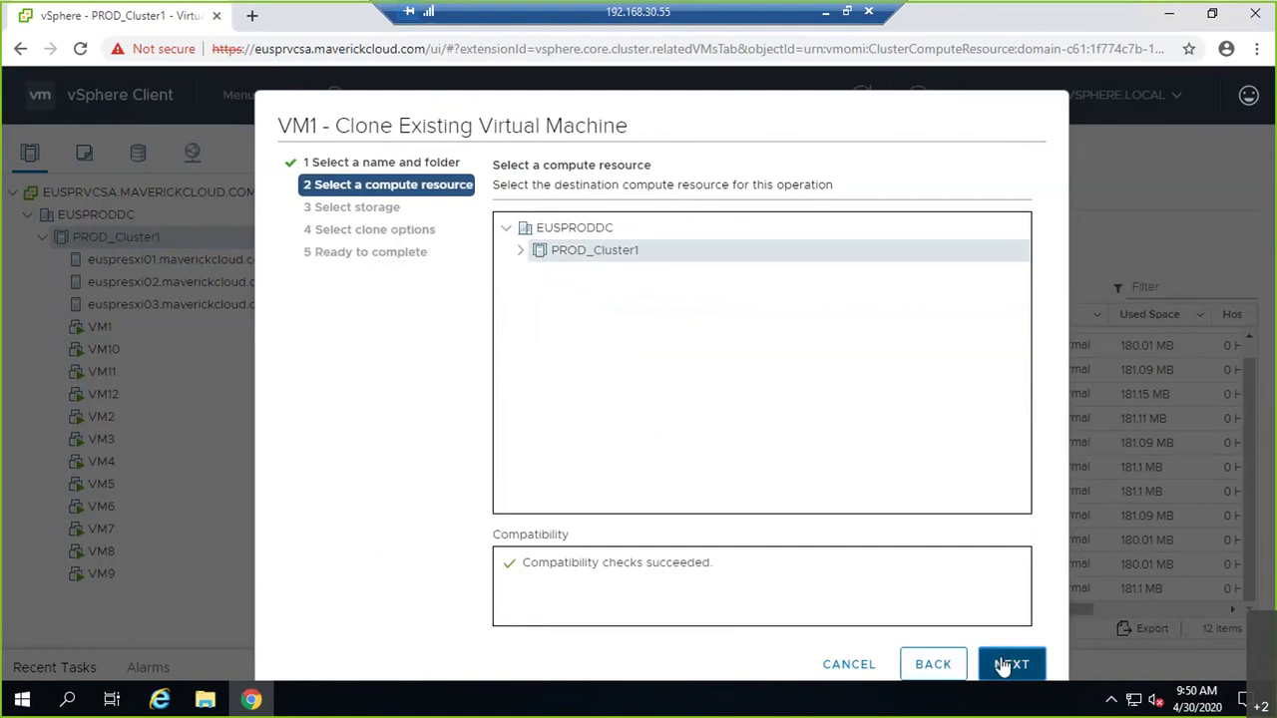
left_click(1003, 666)
Create the VM13 clone on LUN20 in the same format as the source, leaving all clone options off.
left_click(579, 399)
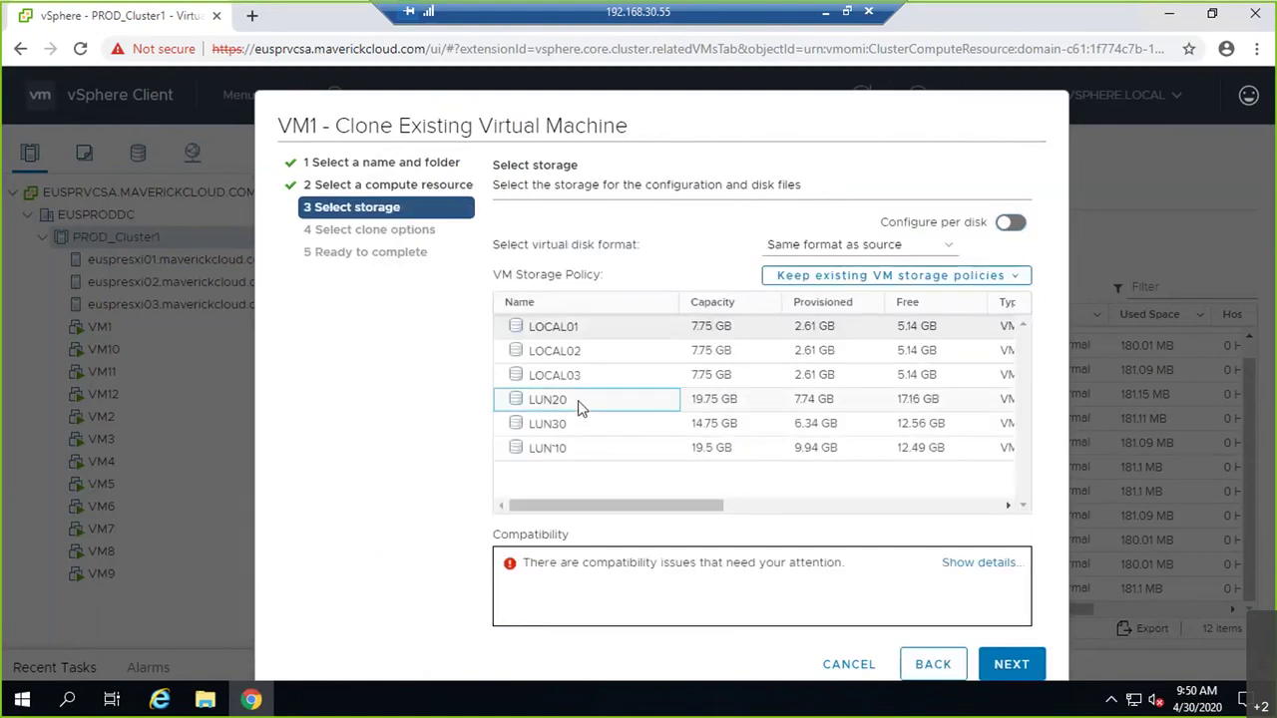
left_click(1011, 659)
left_click(1013, 663)
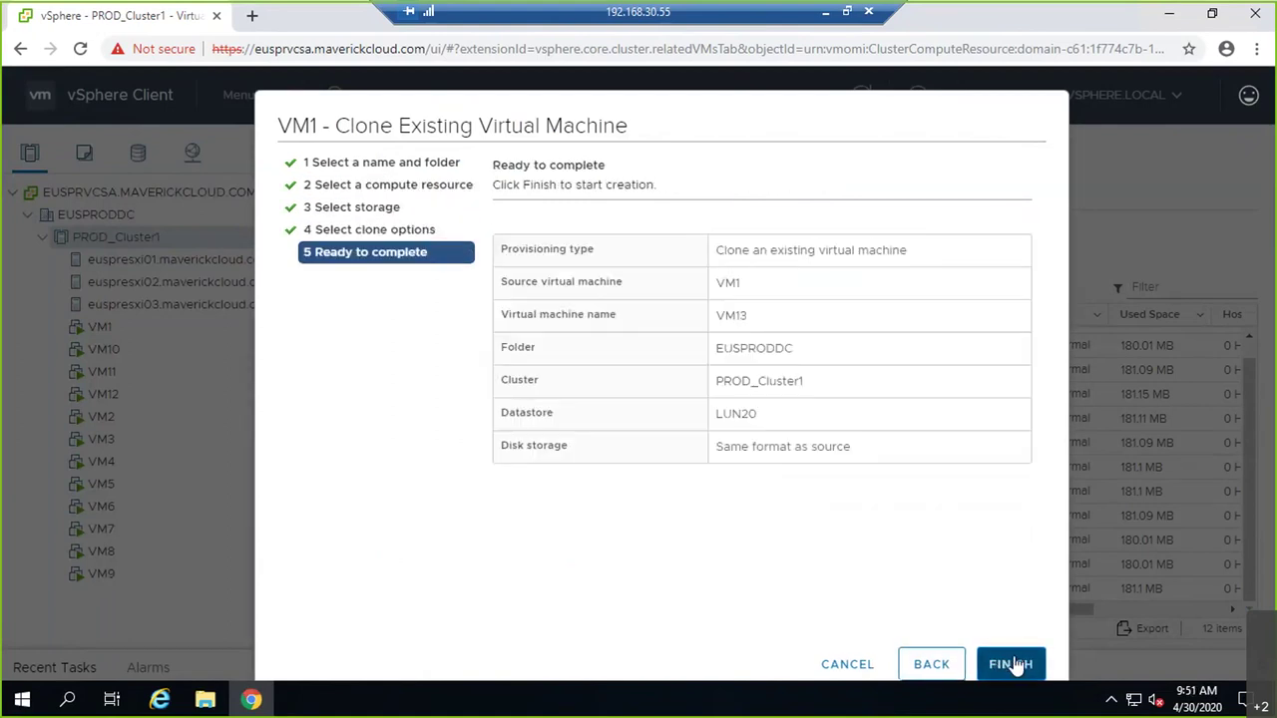
left_click(1013, 666)
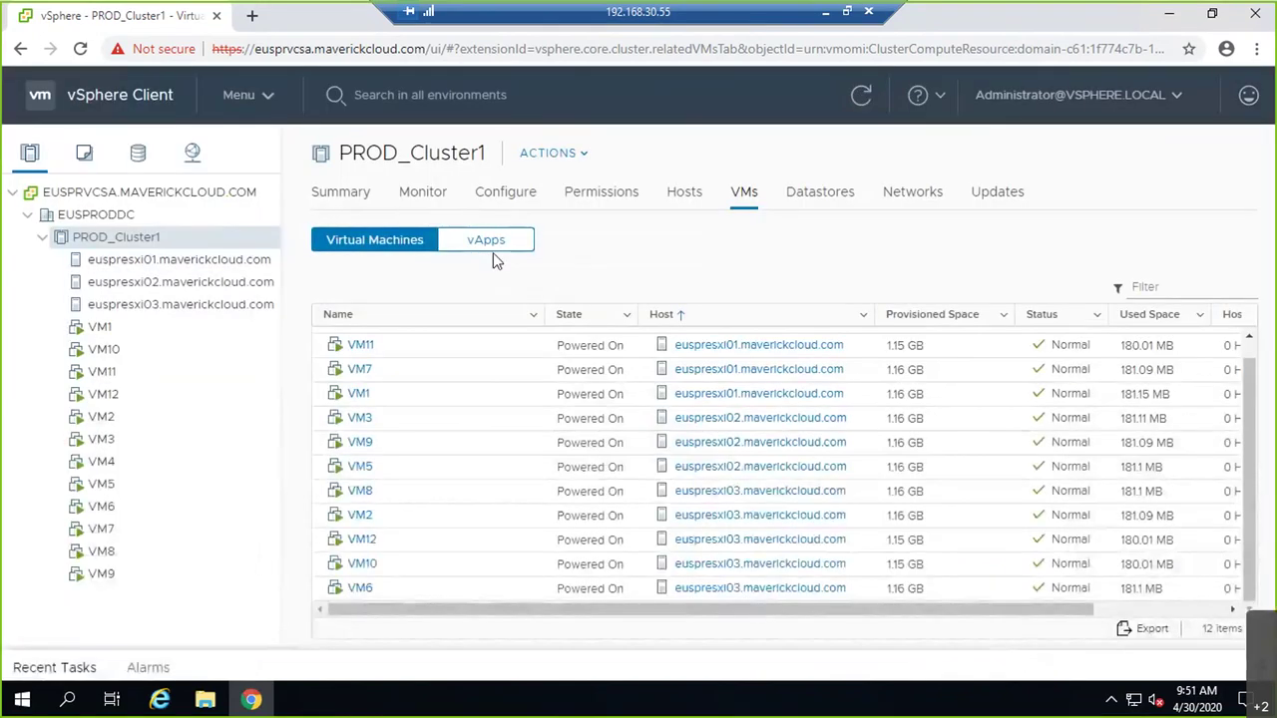
Refresh VM13's status, power it on, and review the host placement of PROD_Cluster1's virtual machines.
left_click(112, 417)
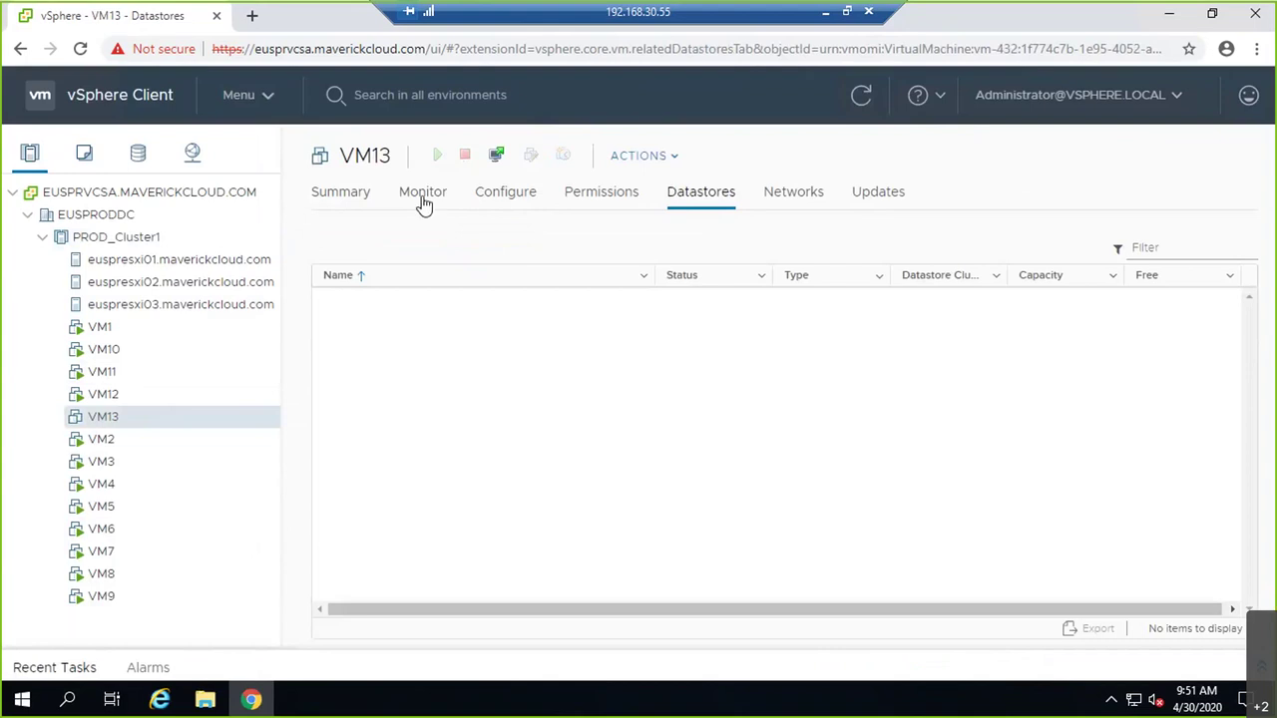
left_click(423, 192)
left_click(337, 196)
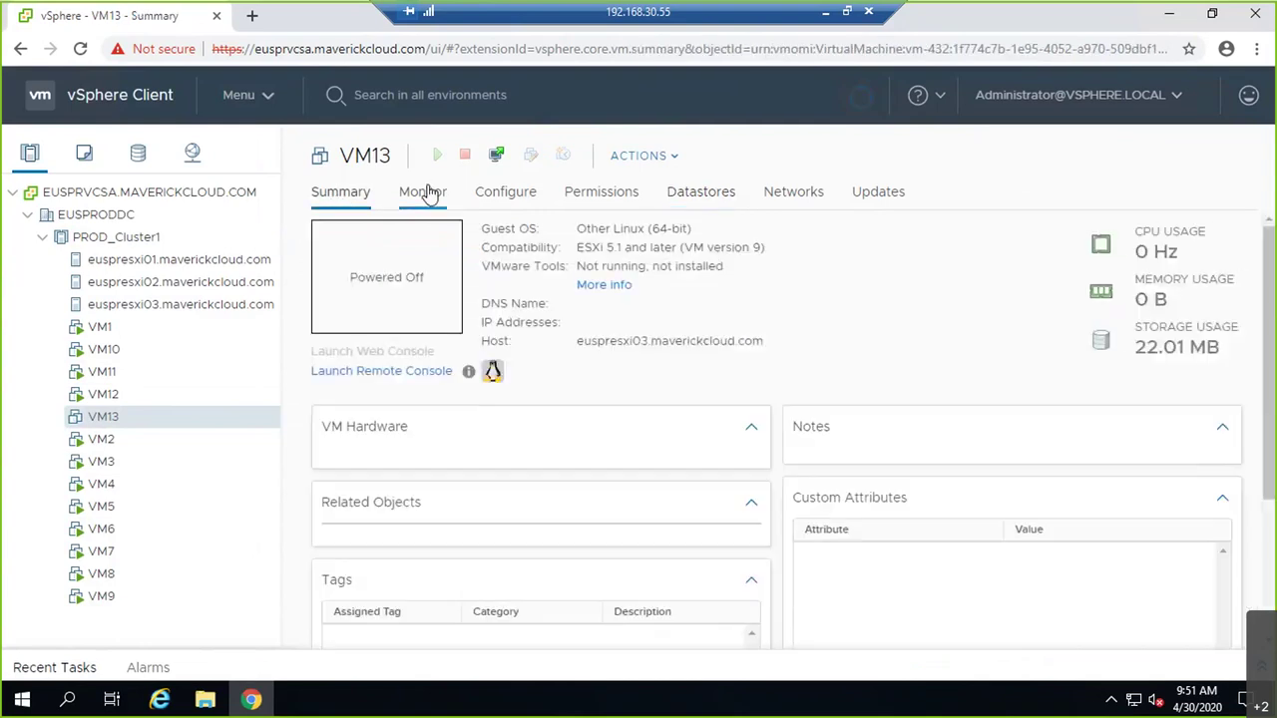
left_click(421, 192)
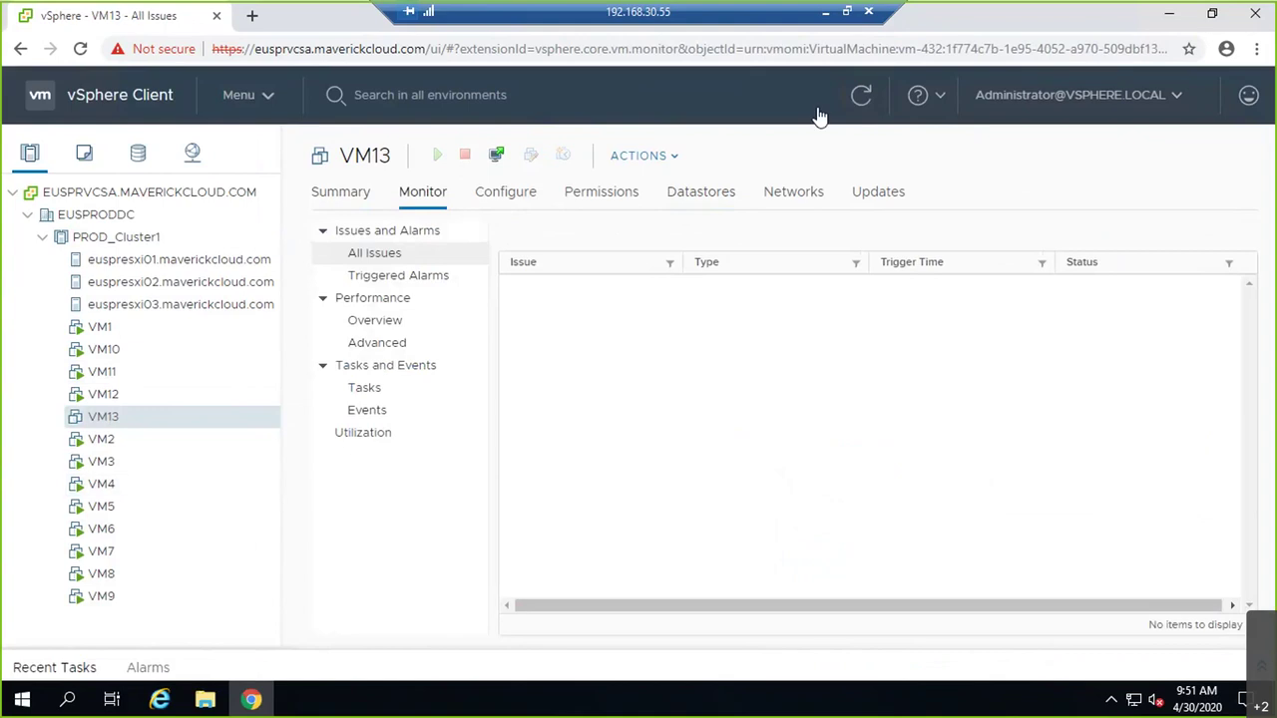
left_click(847, 97)
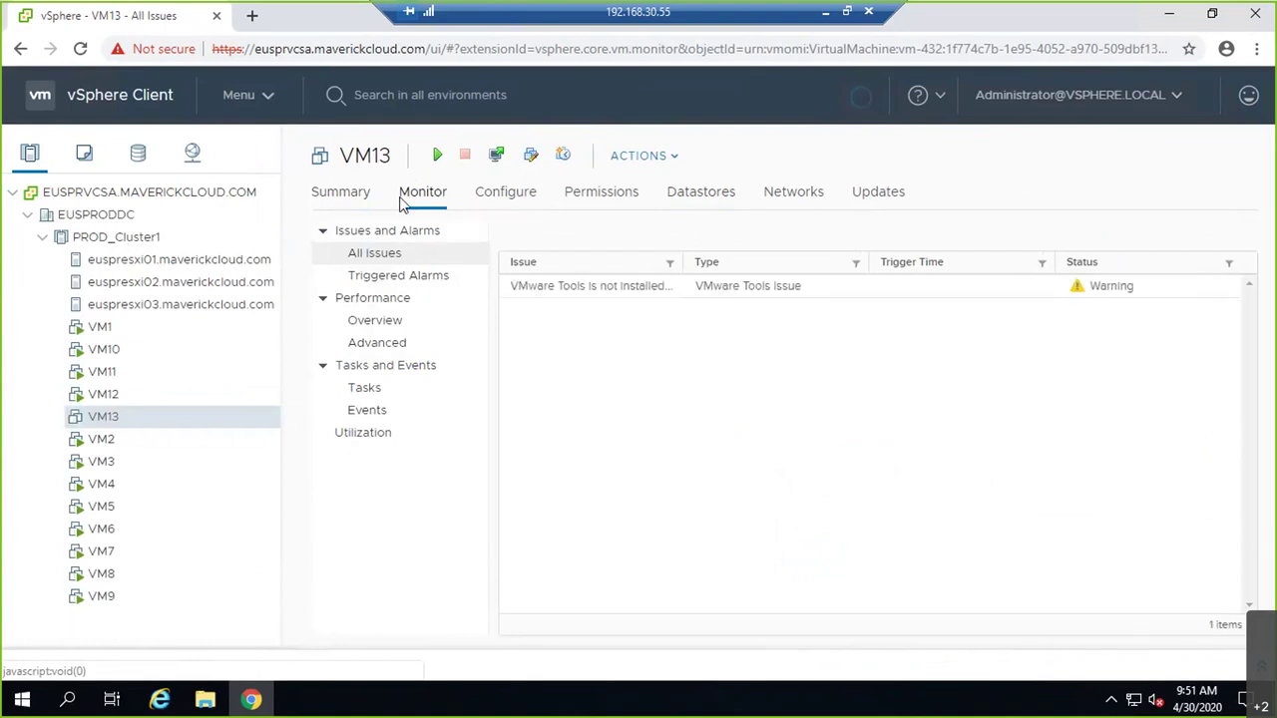
left_click(124, 237)
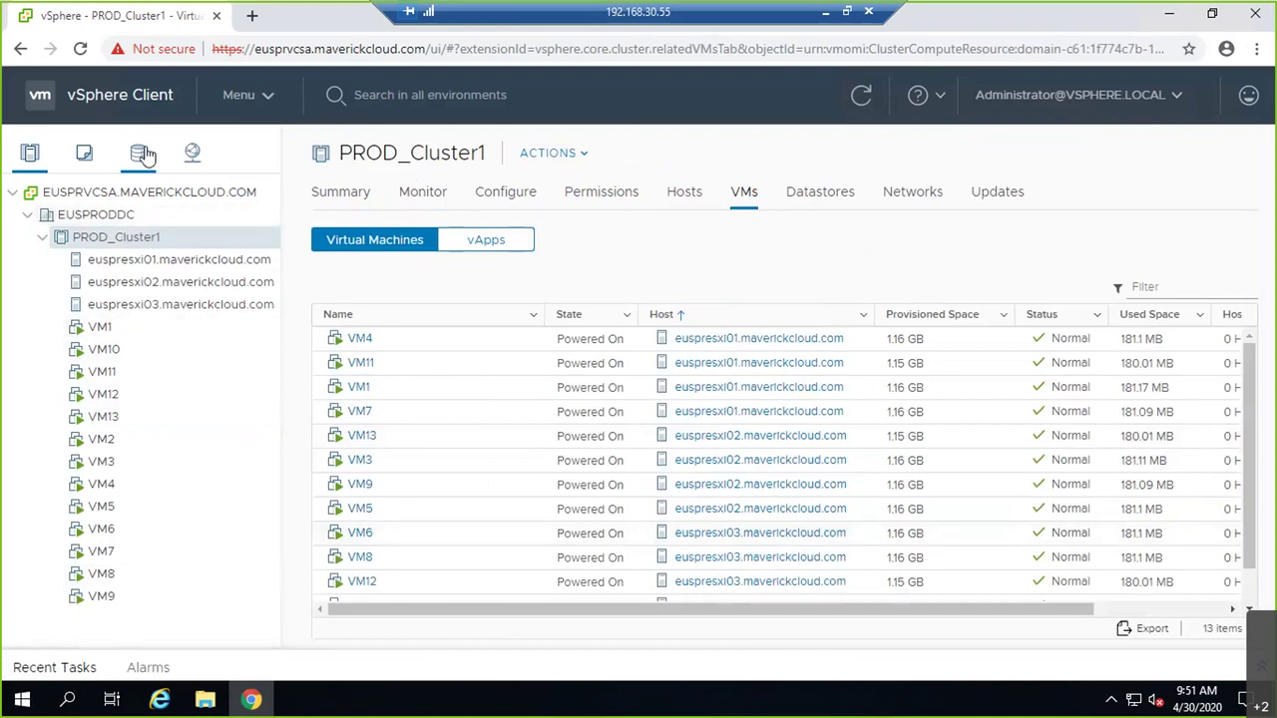
Examine the files on LUN10, LUN30 and LUN20 to see which virtual machine folders each datastore holds.
left_click(138, 152)
left_click(104, 304)
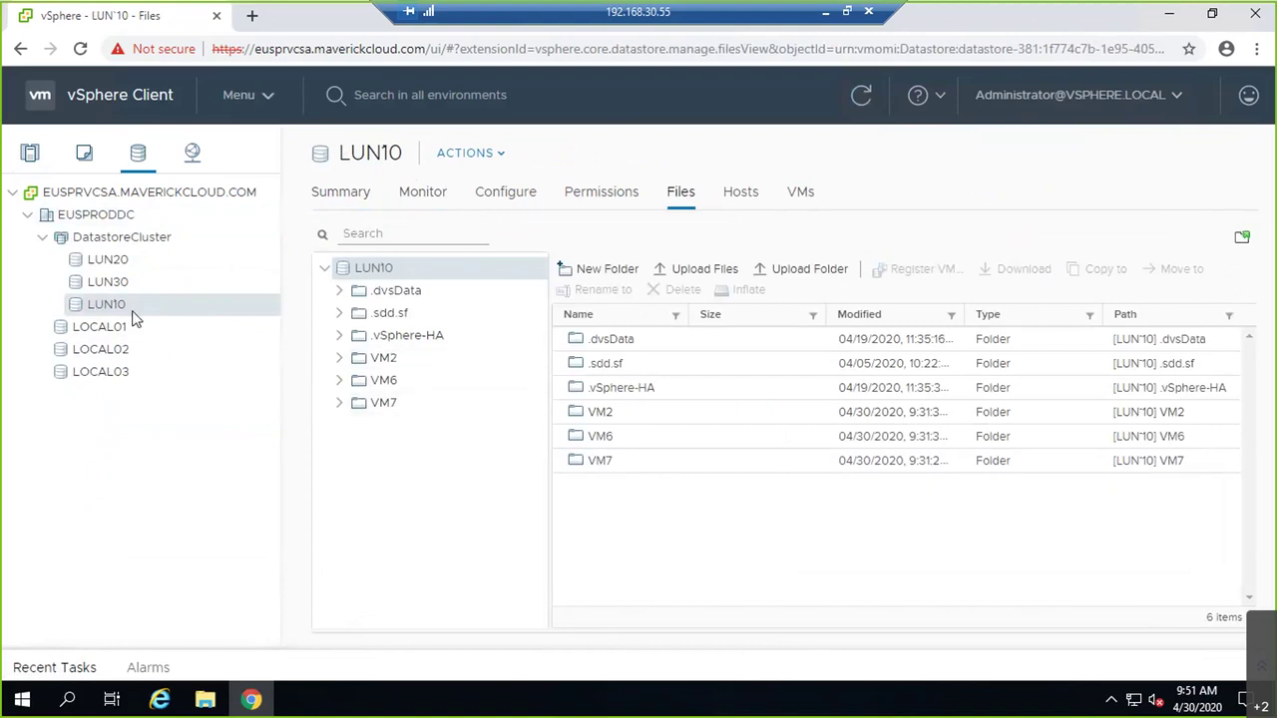
left_click(108, 283)
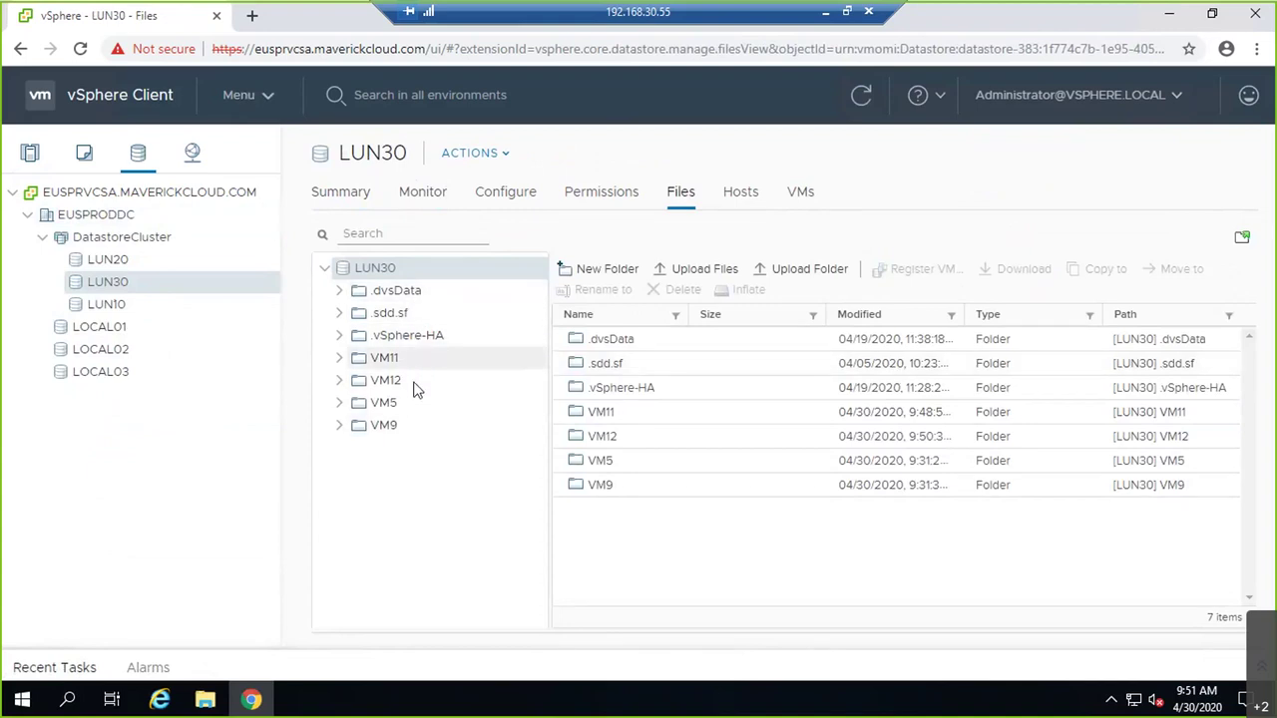
left_click(210, 260)
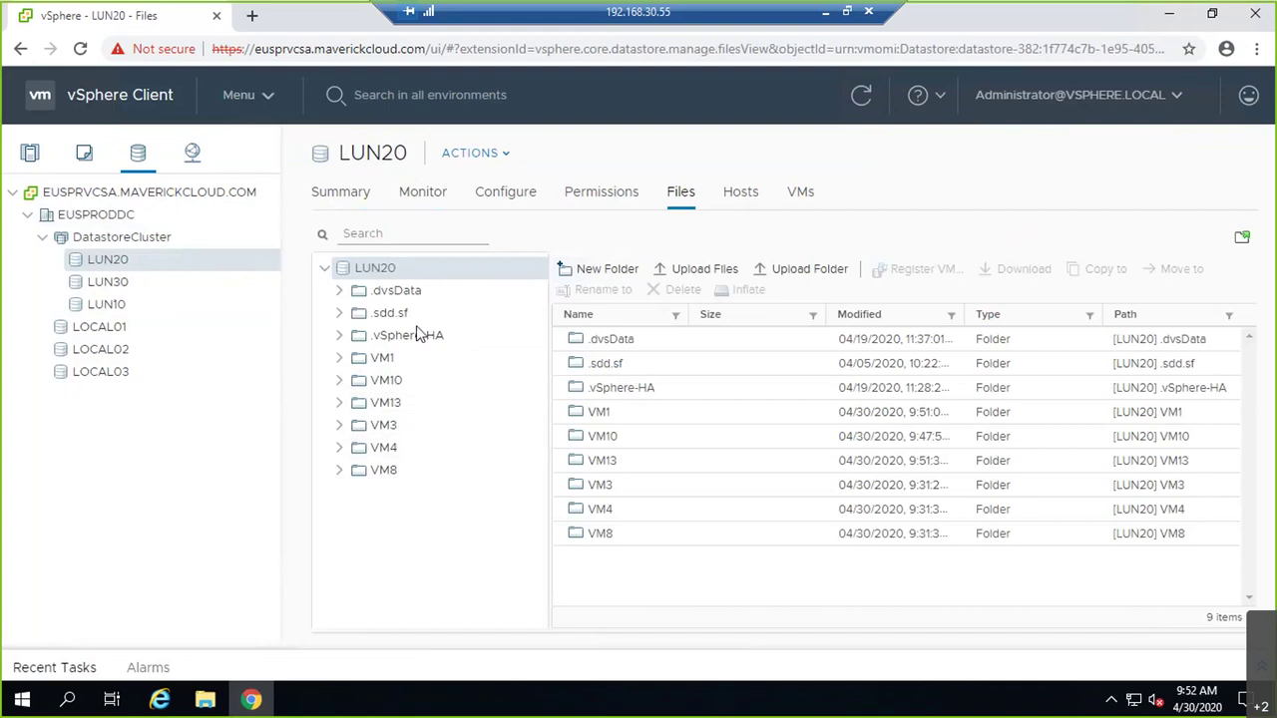
left_click(148, 307)
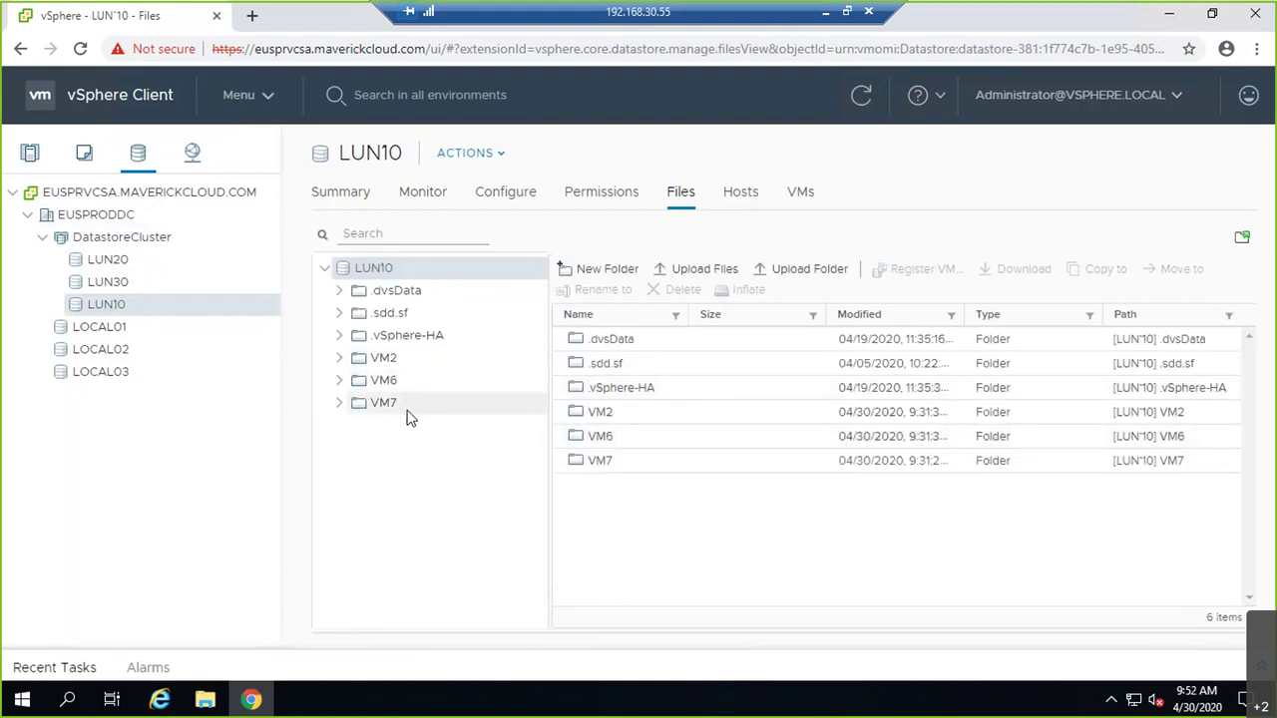
Check the Hard disk 1 details of VM2, VM6 and VM7 for the datastore on which each disk is located.
left_click(29, 154)
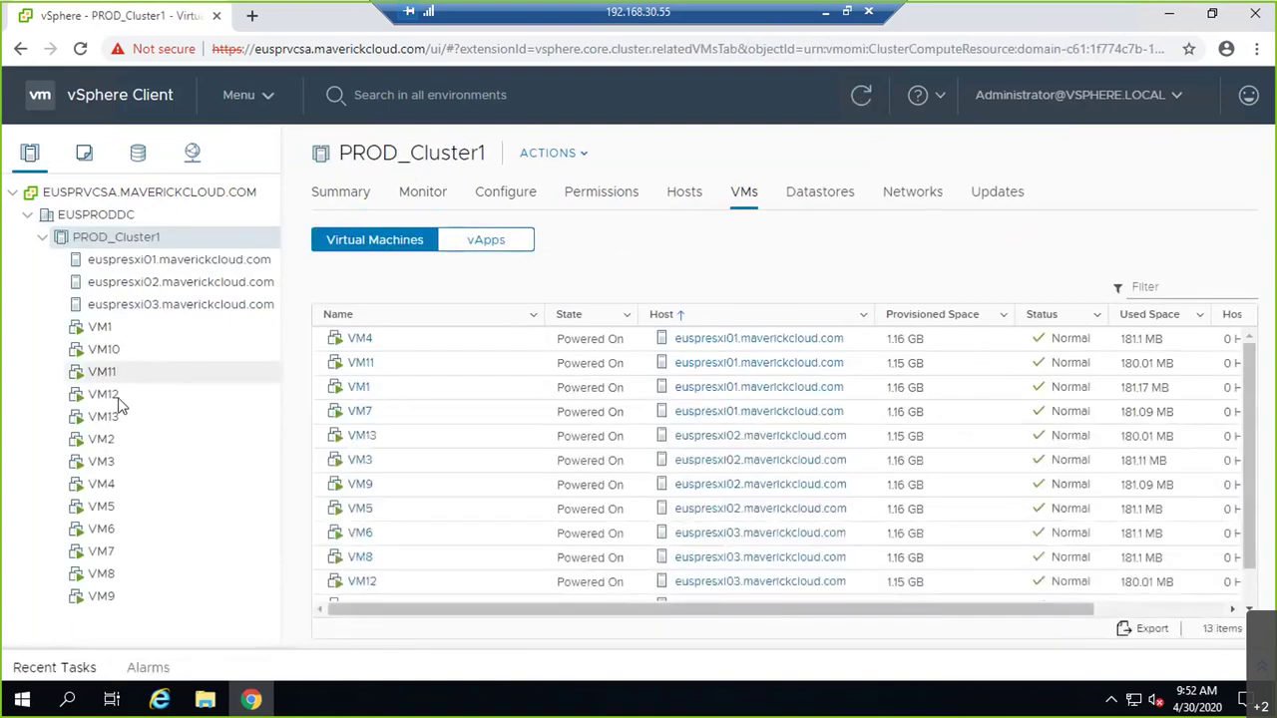
left_click(180, 439)
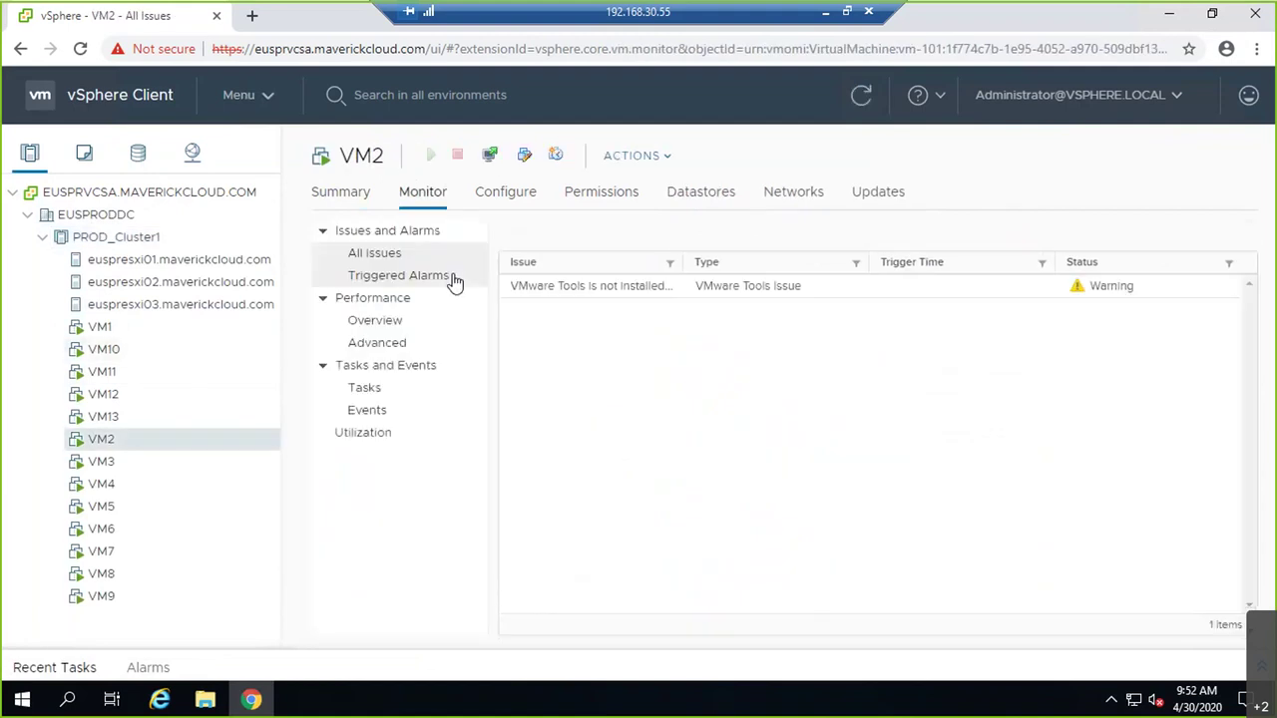
left_click(349, 199)
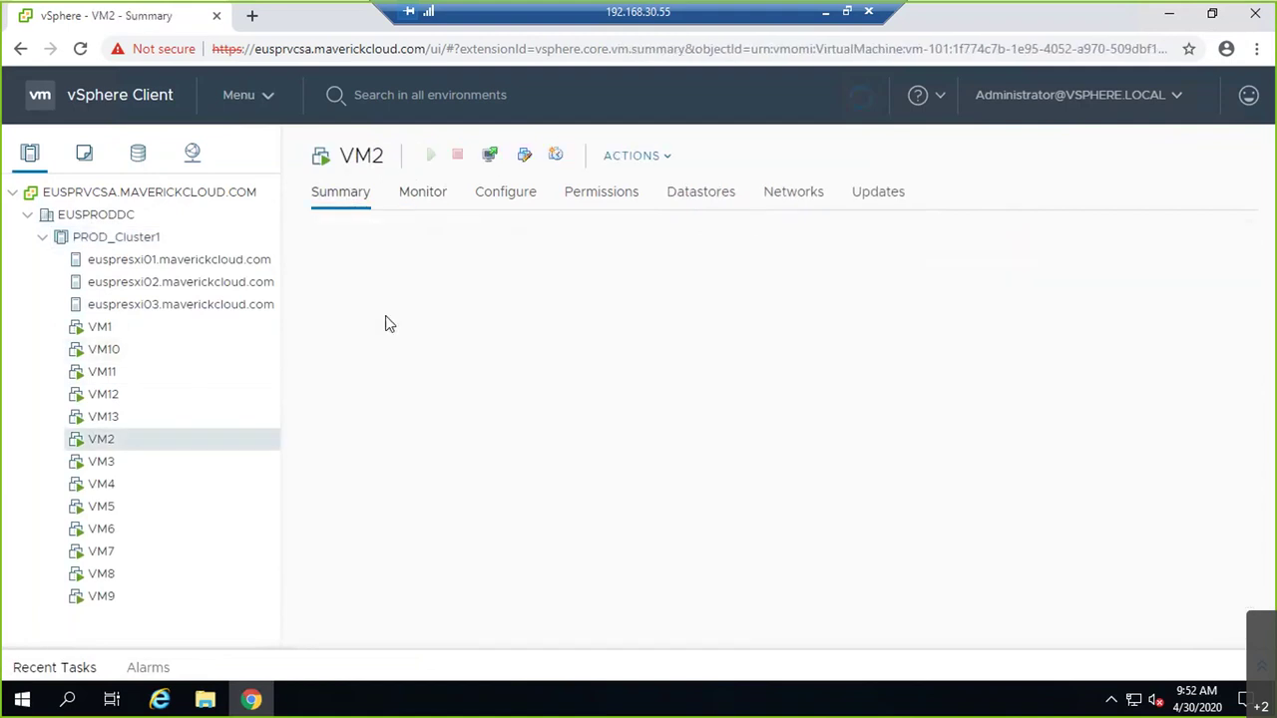
scroll(450, 459, "down", 3)
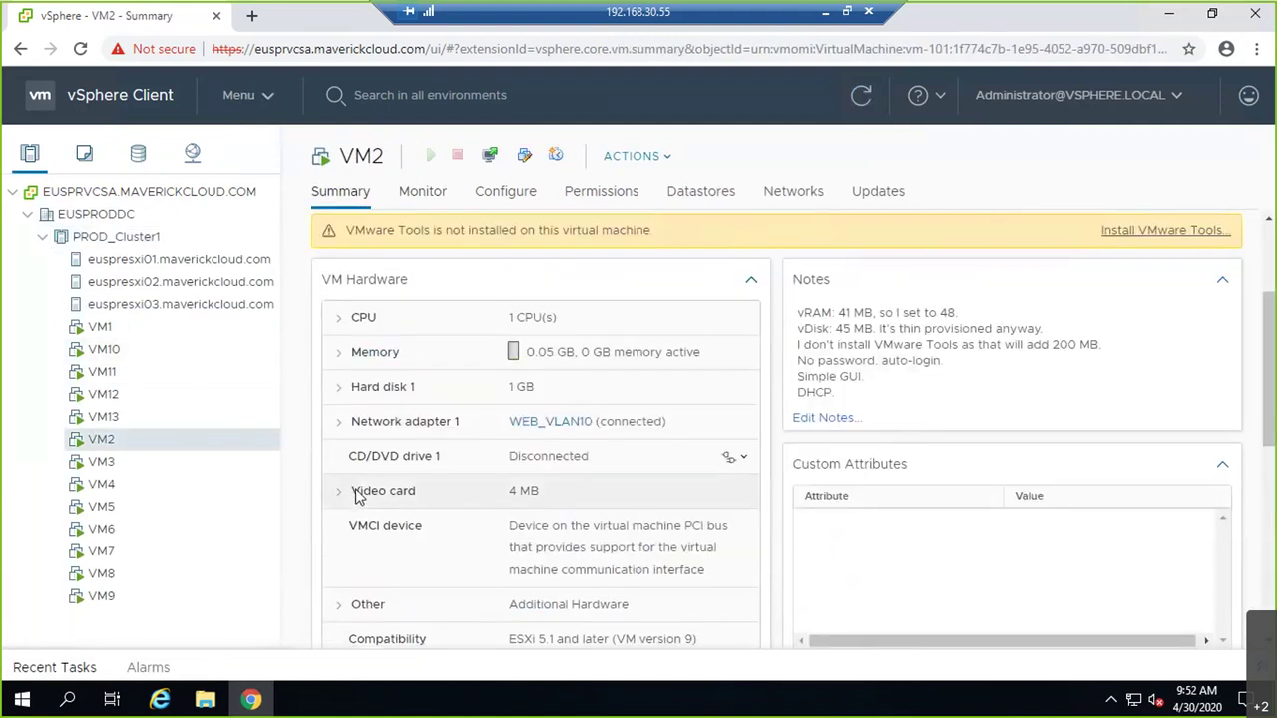
left_click(339, 389)
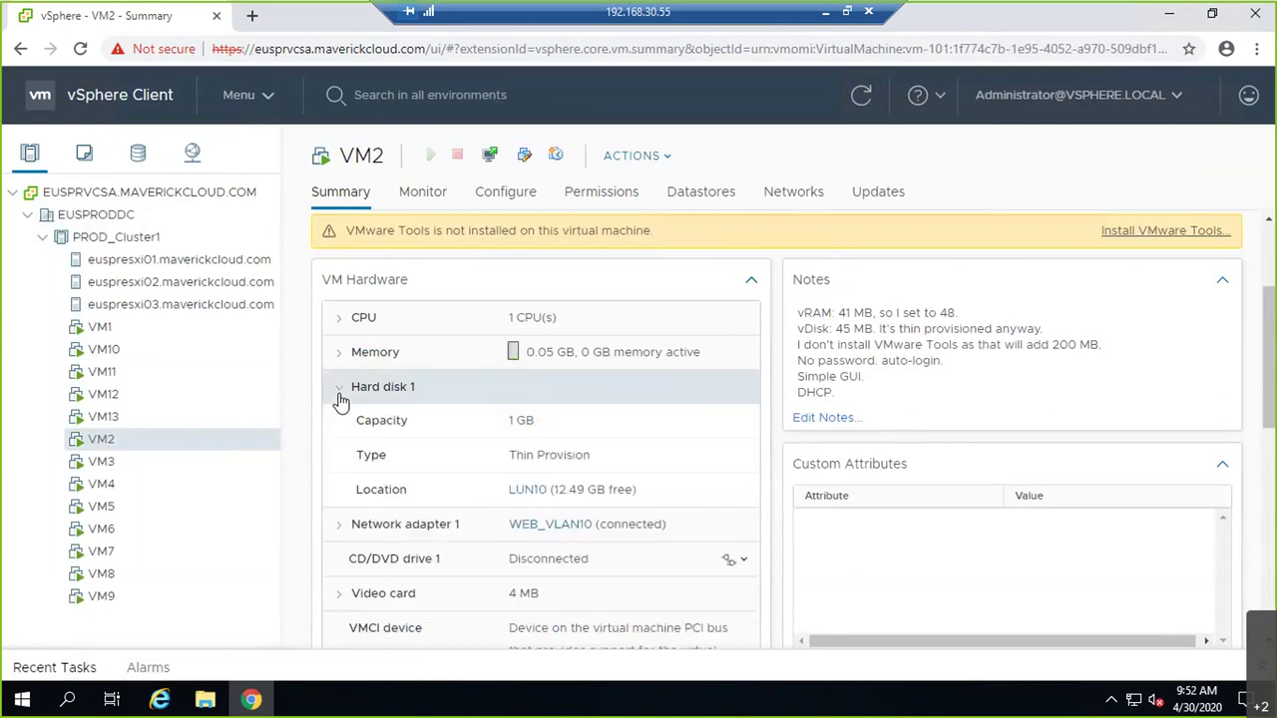
left_click(100, 528)
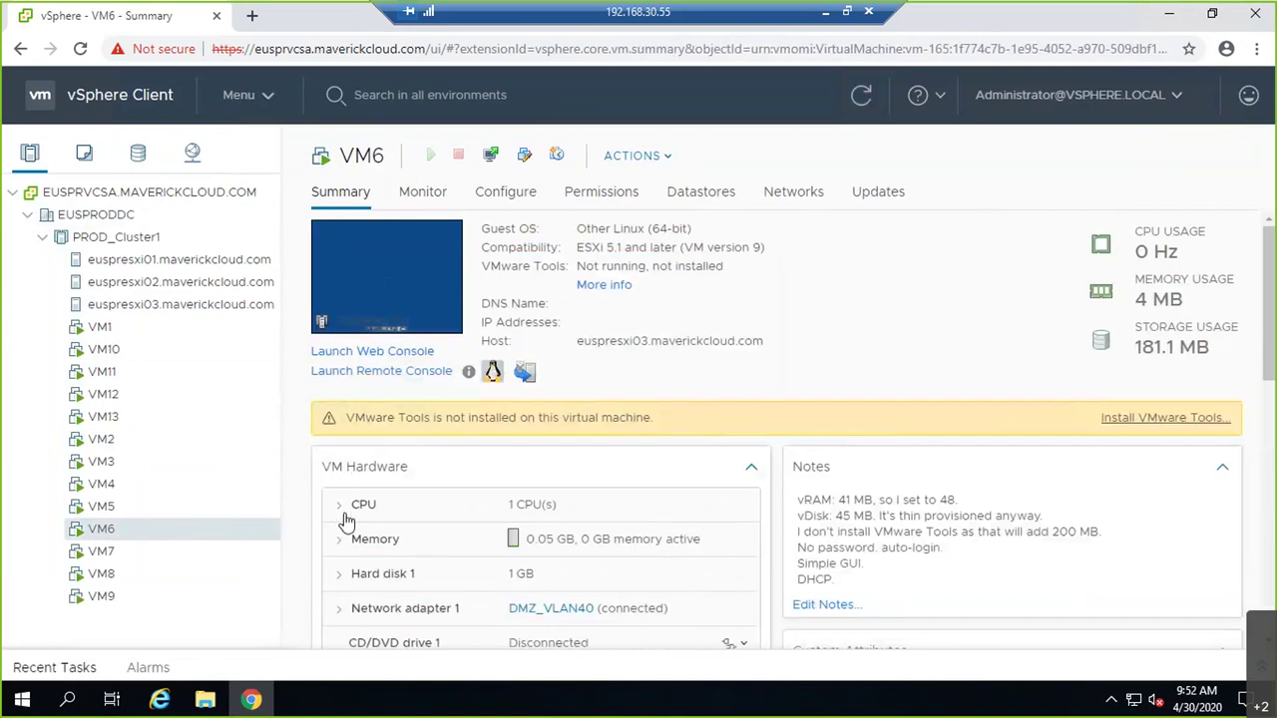
left_click(339, 573)
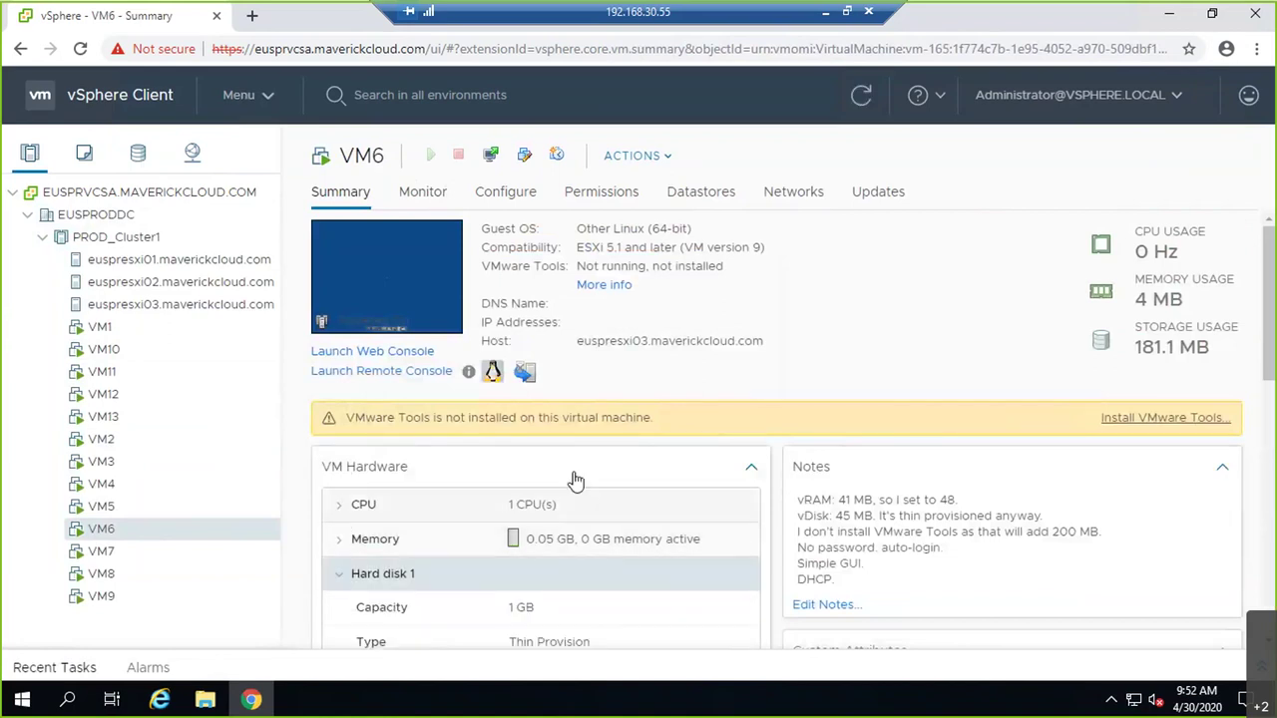
scroll(576, 481, "down", 3)
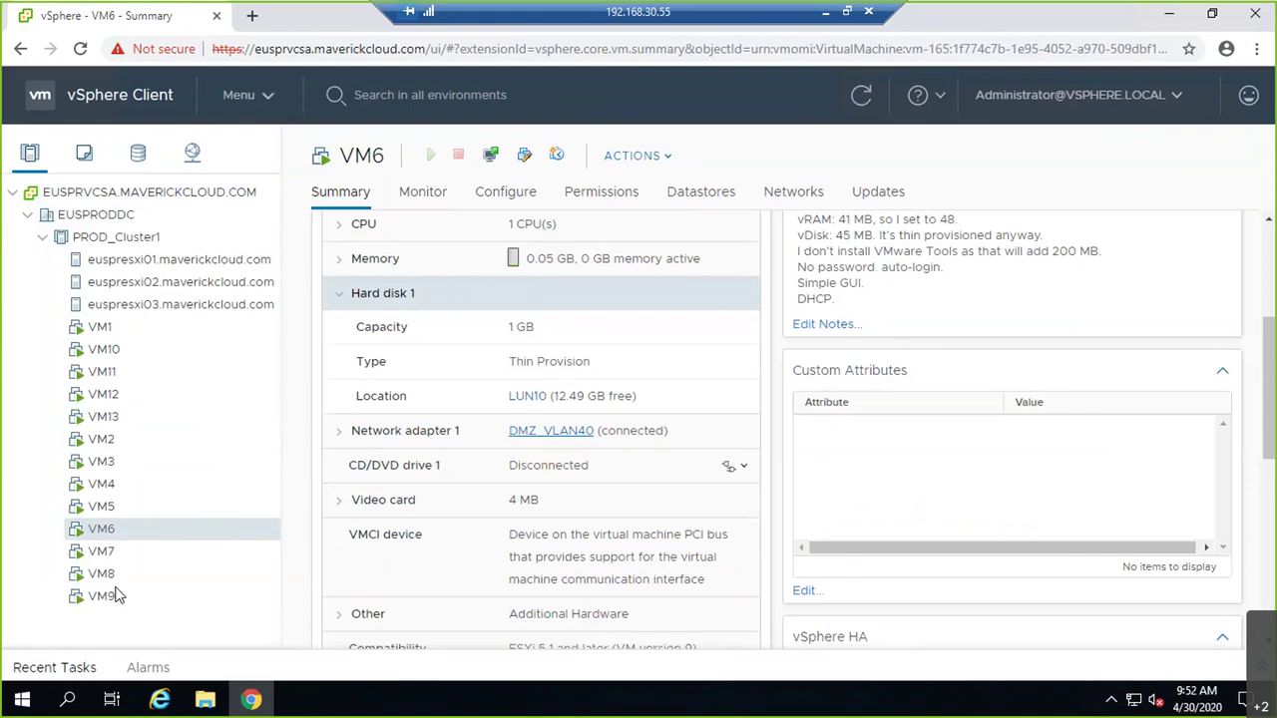
left_click(100, 551)
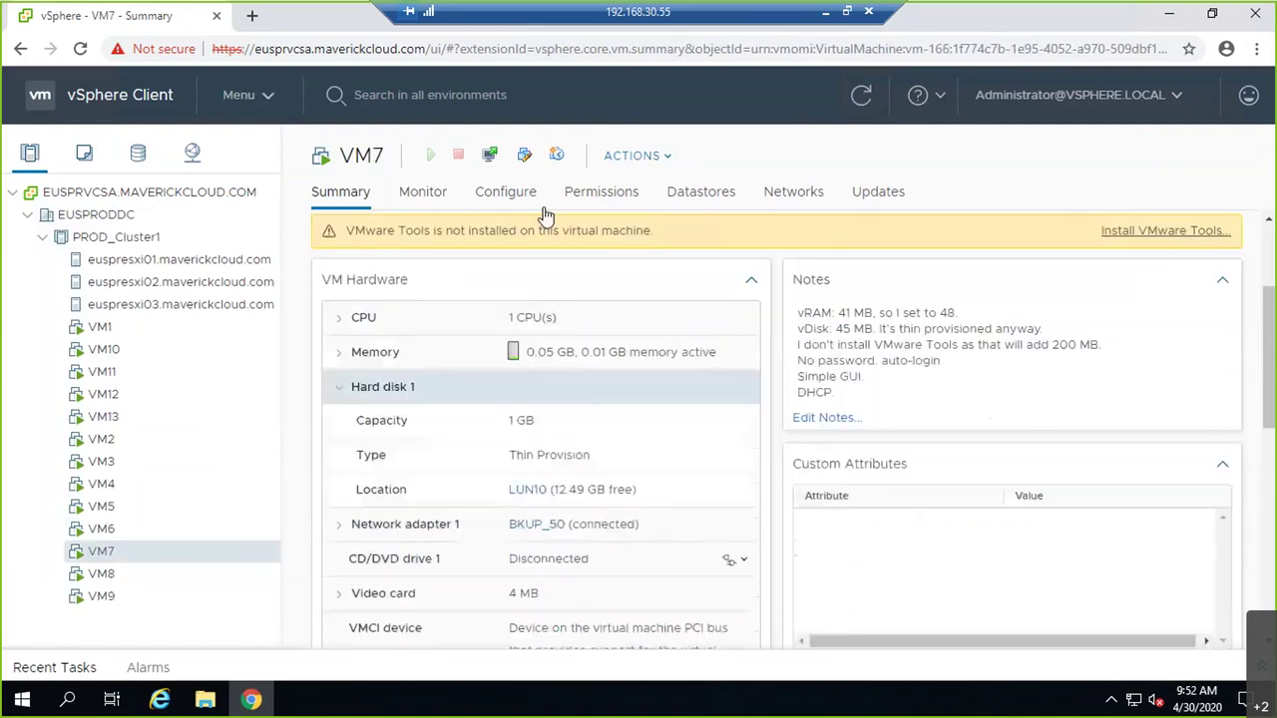
Review the datastores belonging to DatastoreCluster, widening the Datastore Cluster column to read its full entries.
left_click(140, 164)
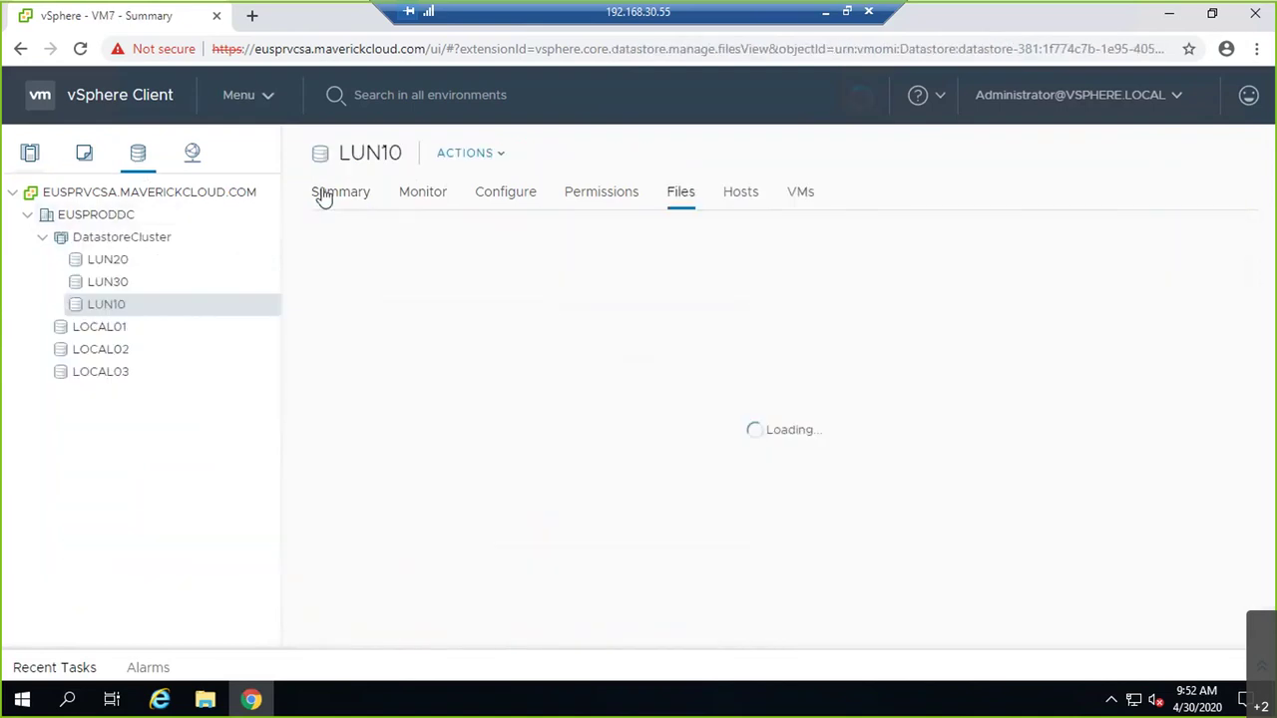
left_click(106, 240)
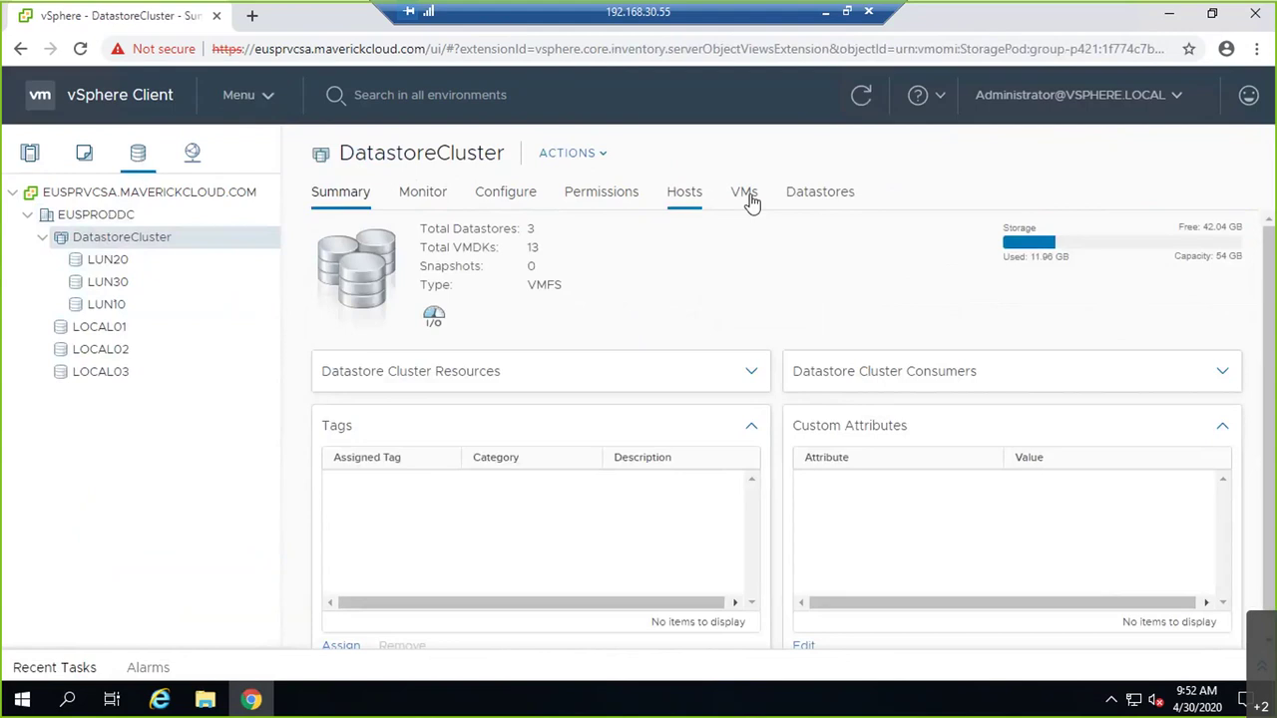
left_click(810, 194)
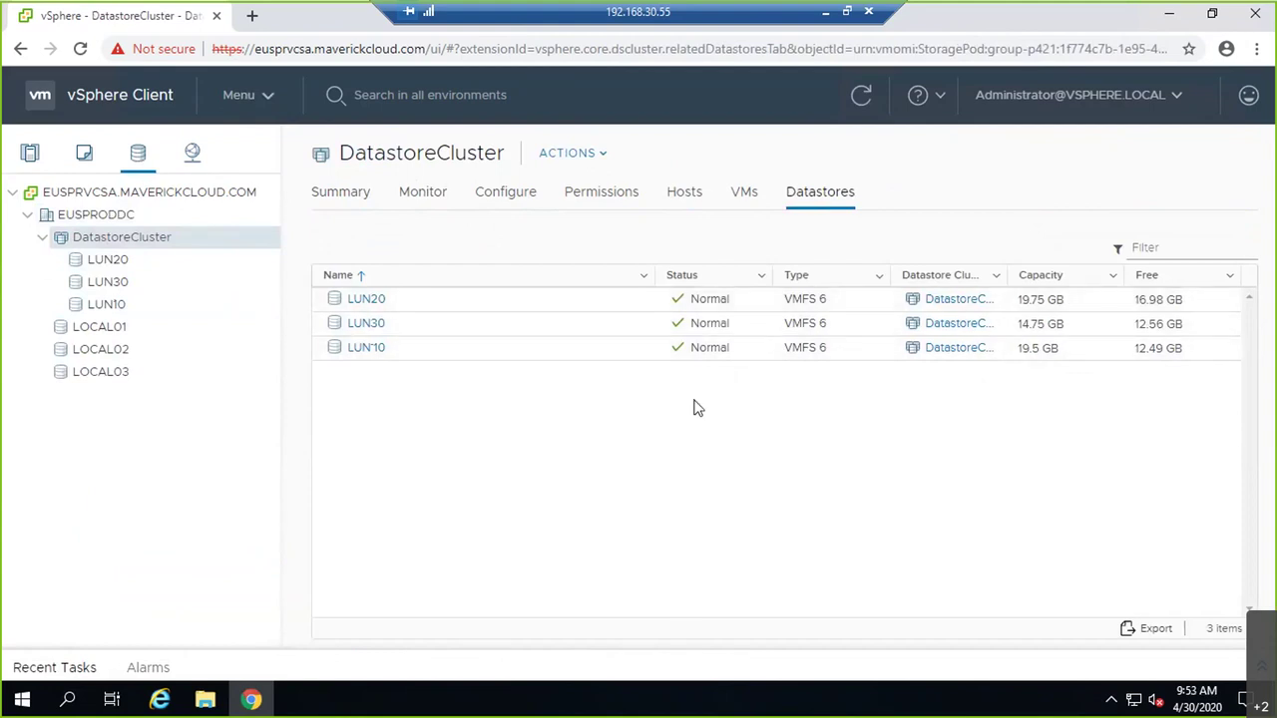
left_click(415, 361)
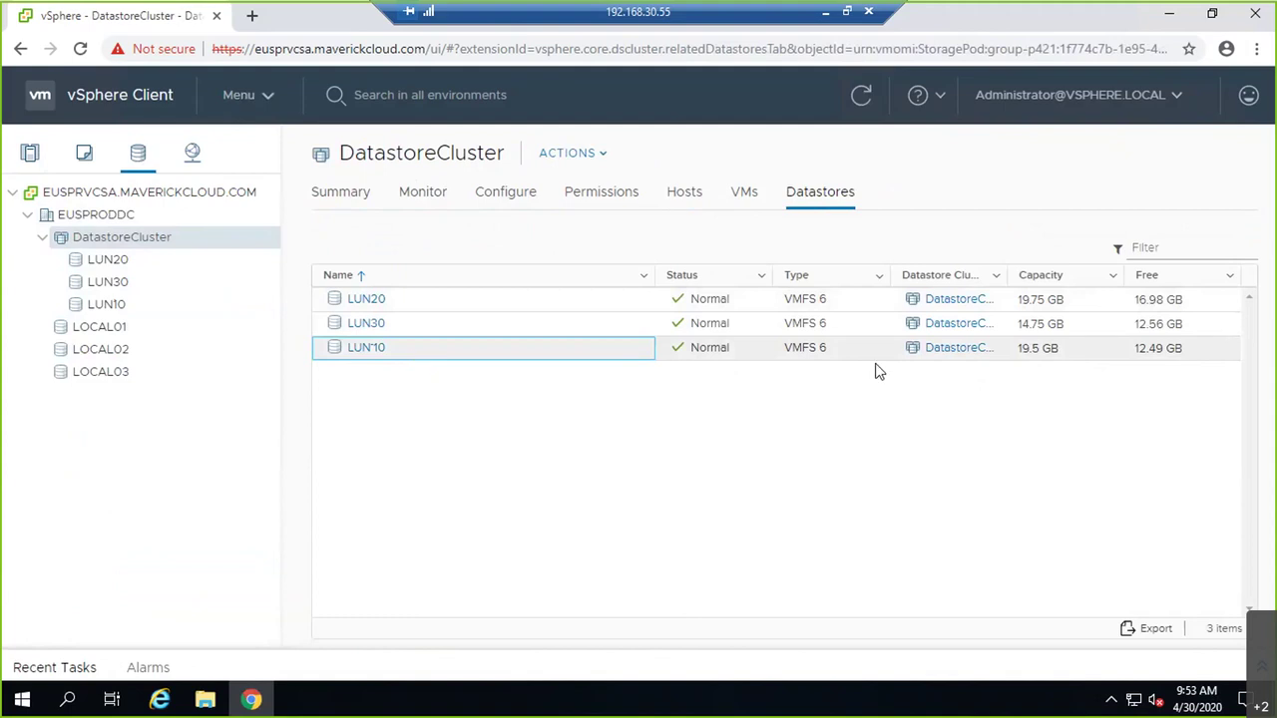
left_click_drag(1004, 274, 1037, 278)
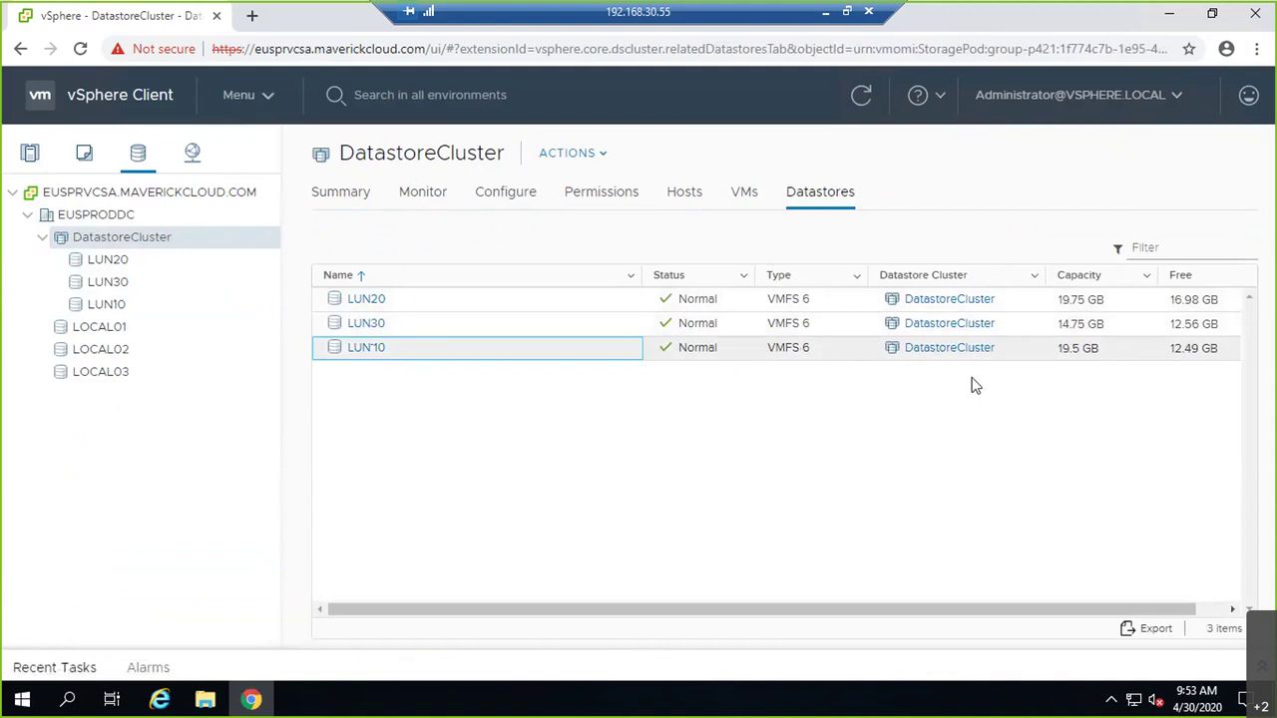
Compare the virtual machine folders stored on LUN10, LUN30 and LUN20, and glance at VM7's summary.
left_click(92, 304)
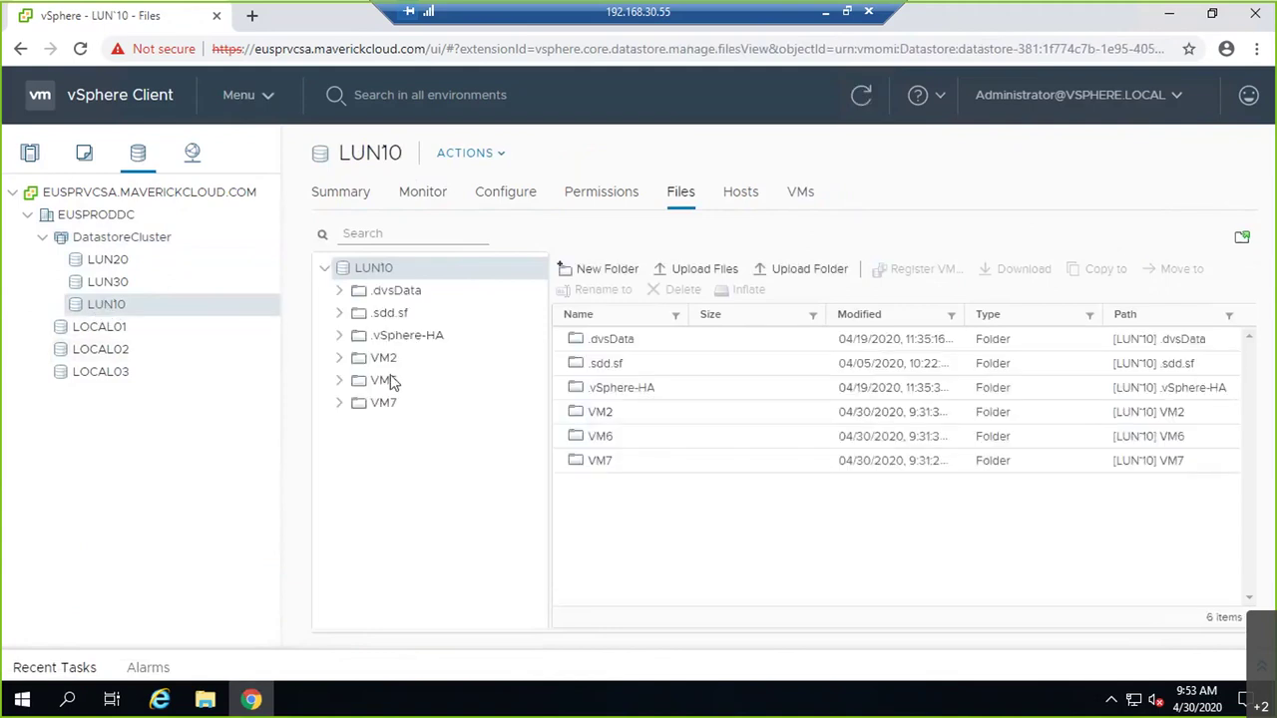
left_click(111, 283)
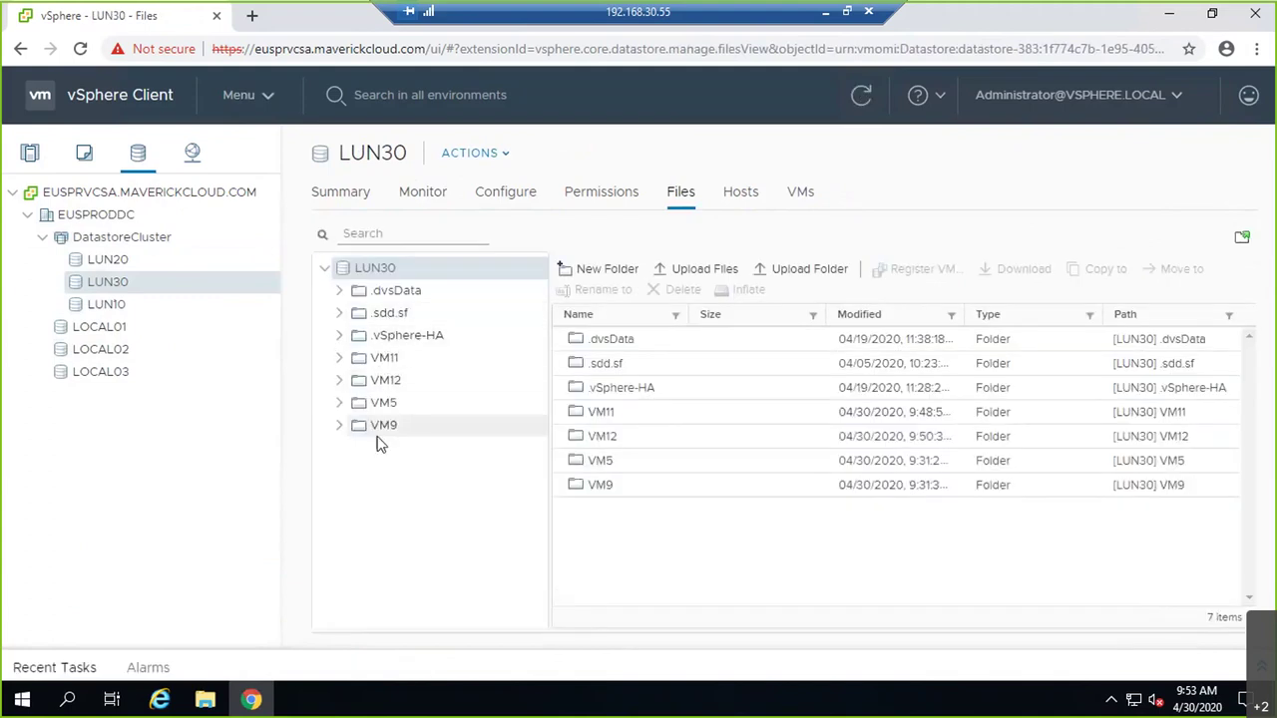
left_click(128, 262)
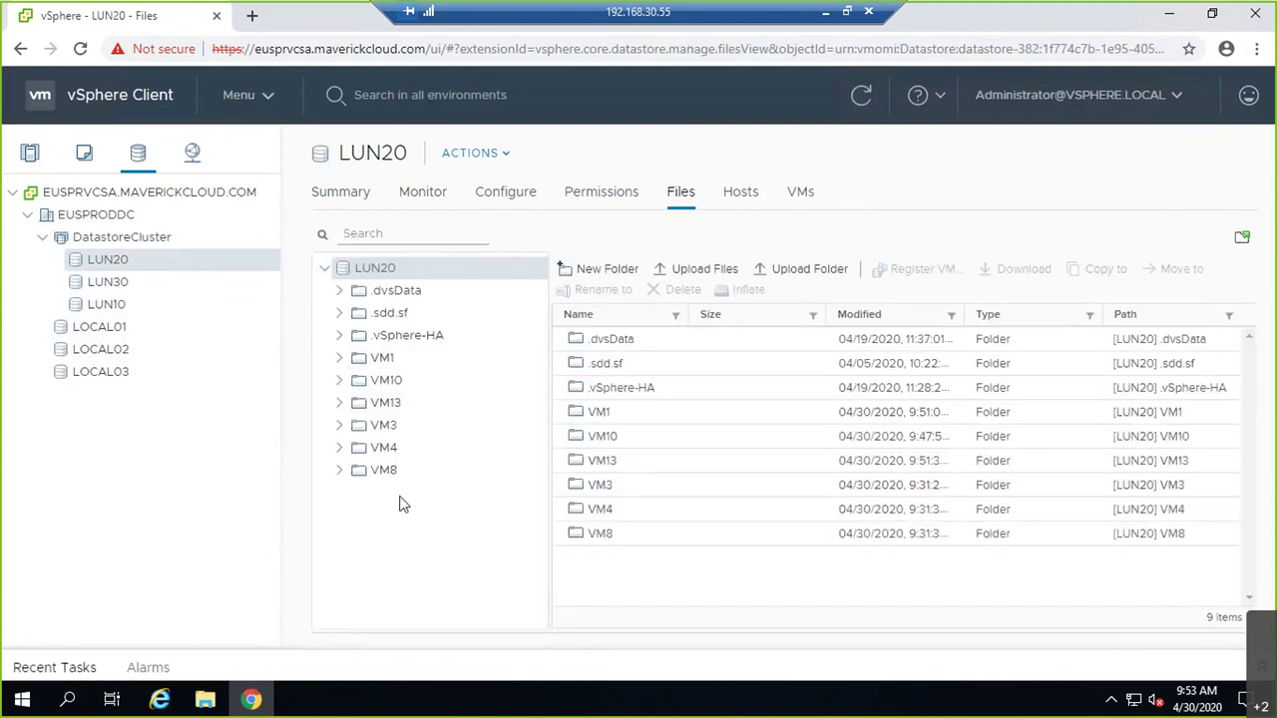
left_click(31, 156)
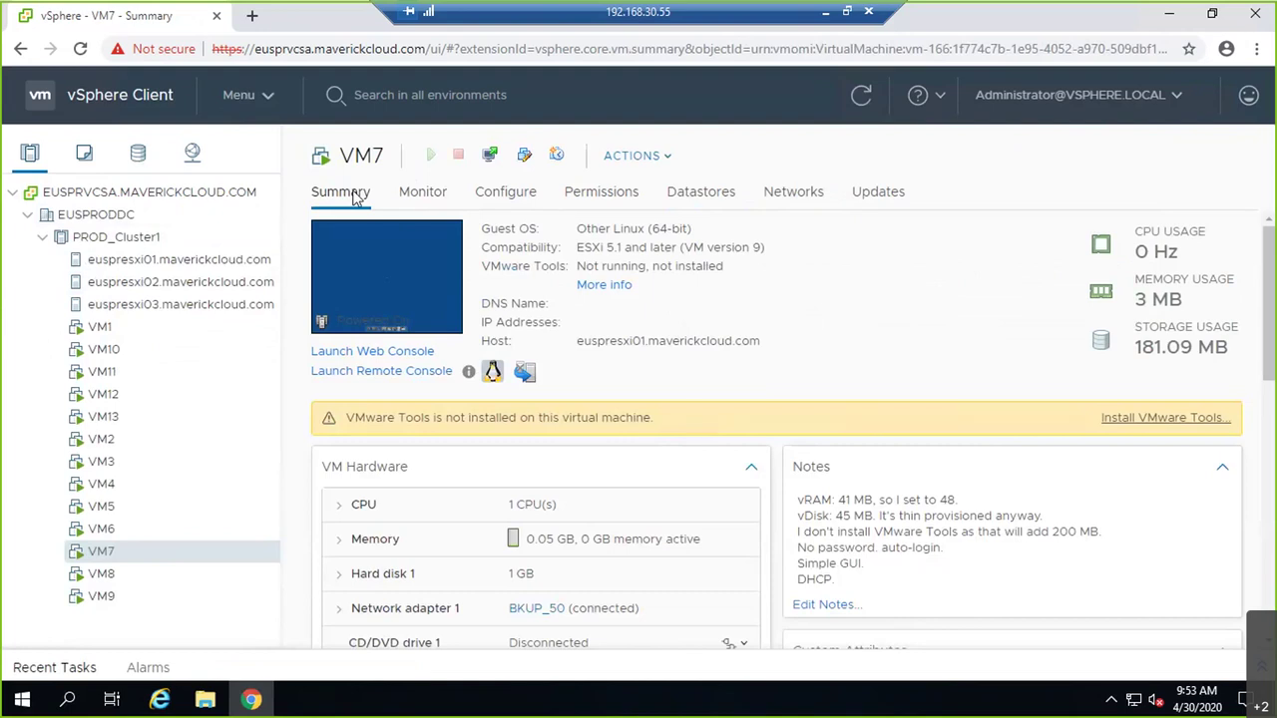
left_click(138, 152)
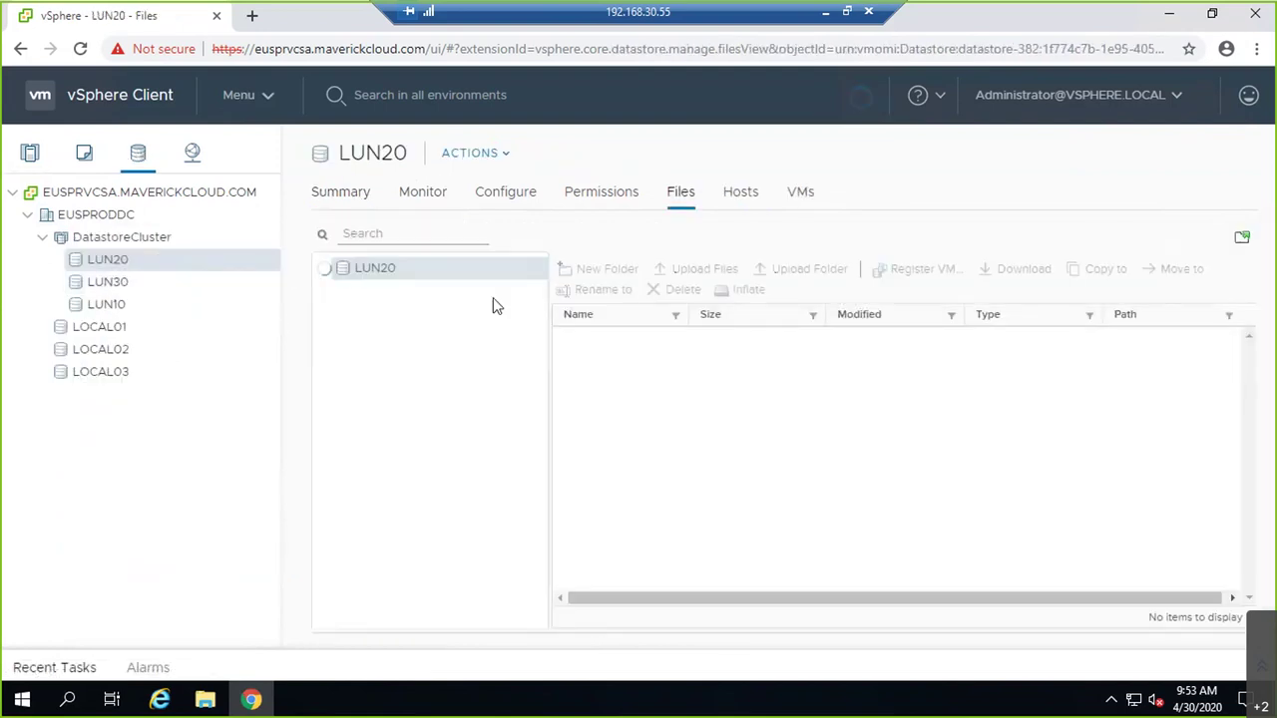
Open the Storage DRS settings of DatastoreCluster for editing and turn on vSphere Storage DRS.
left_click(136, 239)
right_click(136, 240)
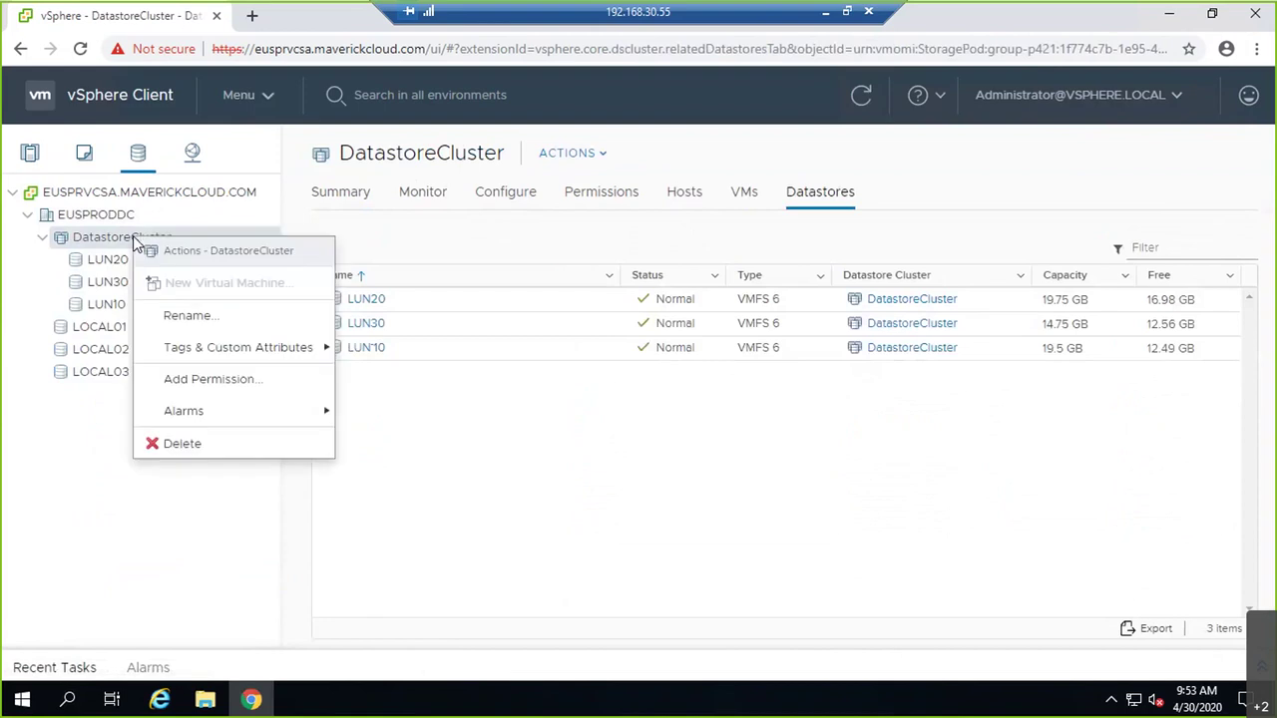
left_click(349, 196)
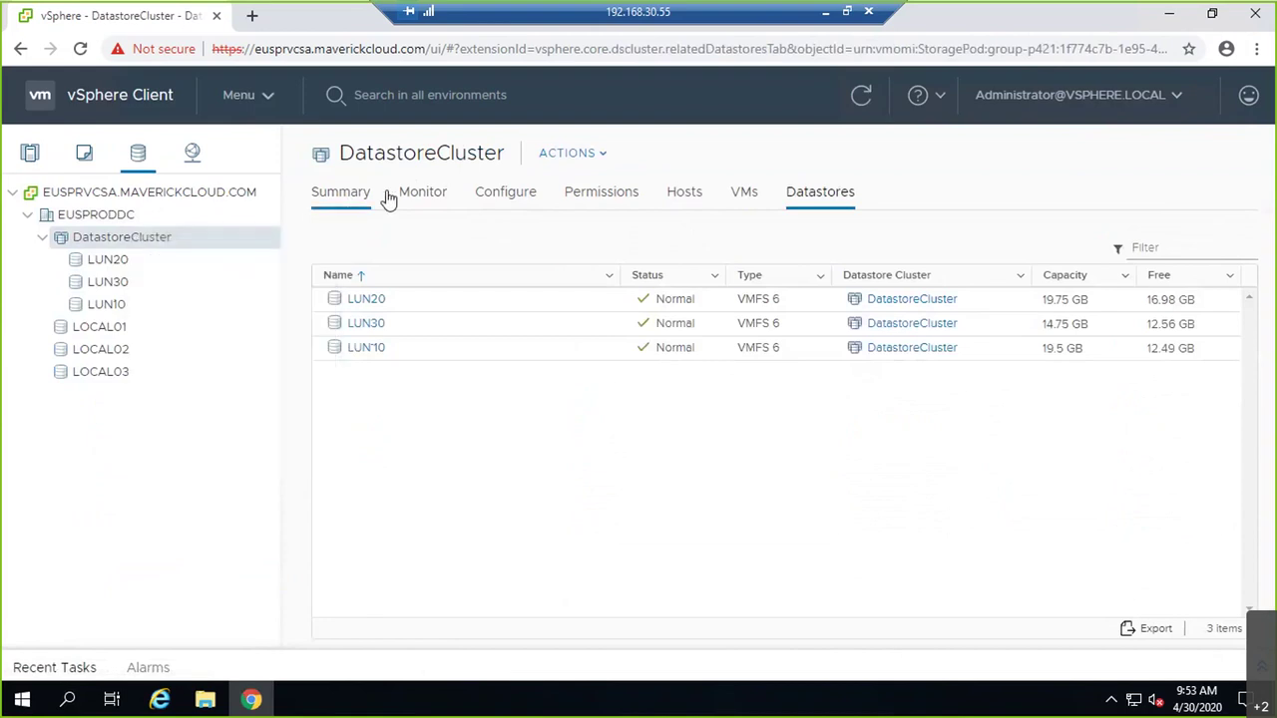
left_click(514, 192)
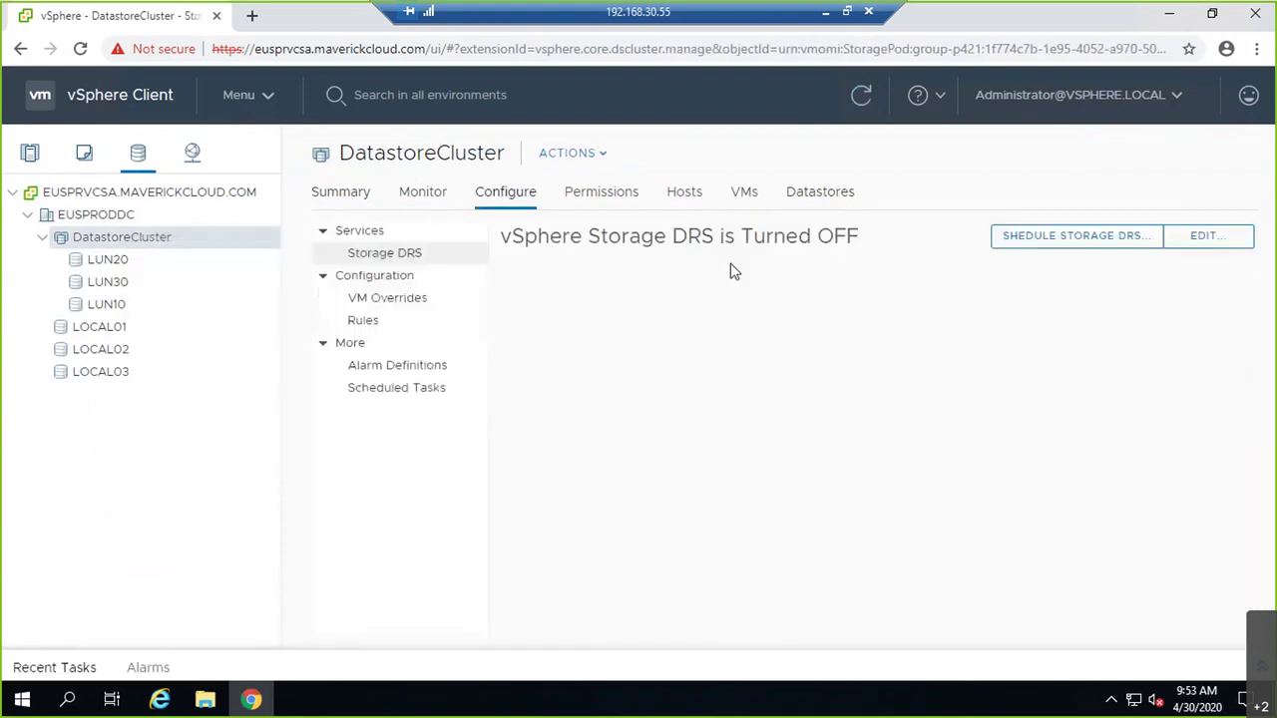
left_click(1238, 239)
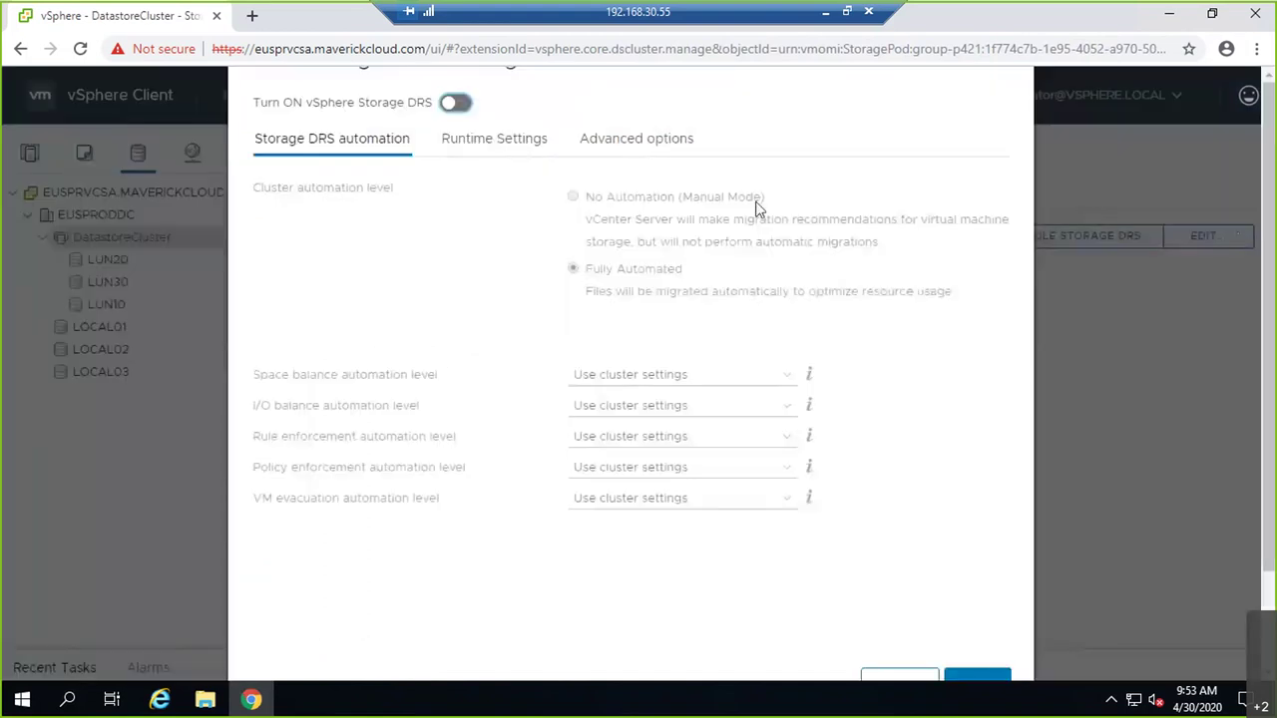
left_click(457, 103)
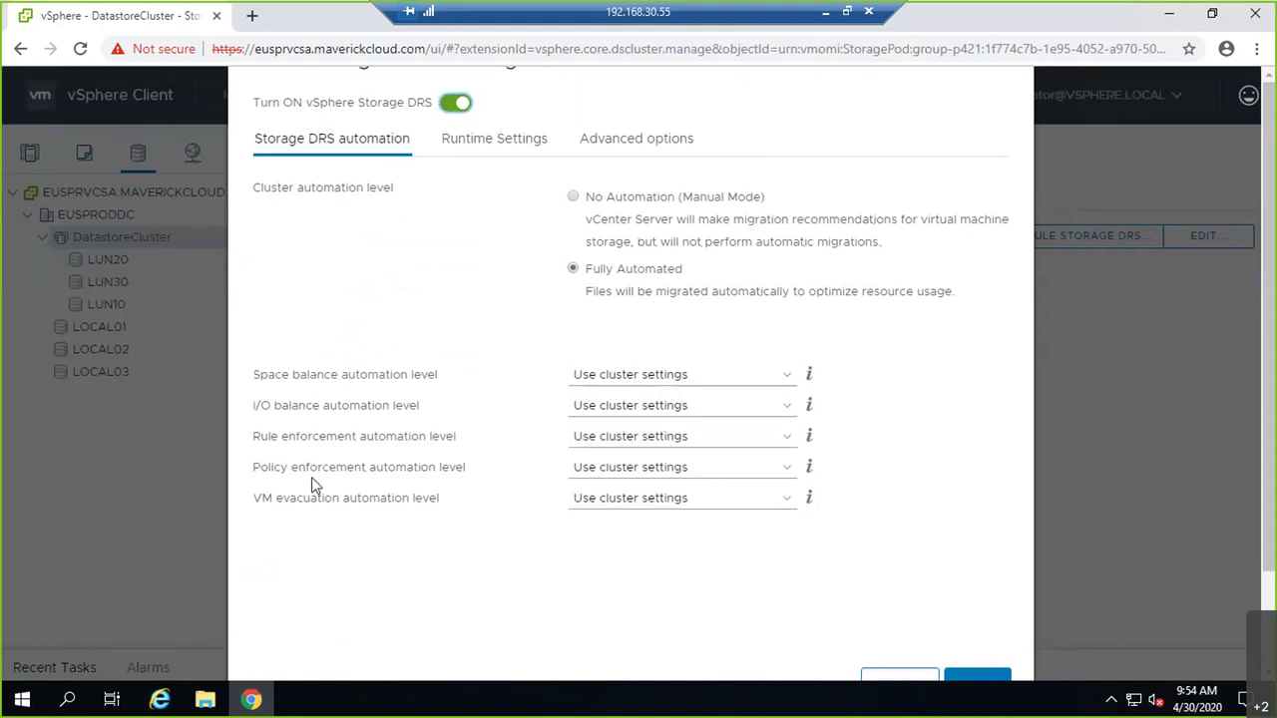
Set the VM evacuation, policy enforcement, rule enforcement, I/O balance and space balance automation levels to Fully Automated.
left_click(655, 504)
left_click(652, 504)
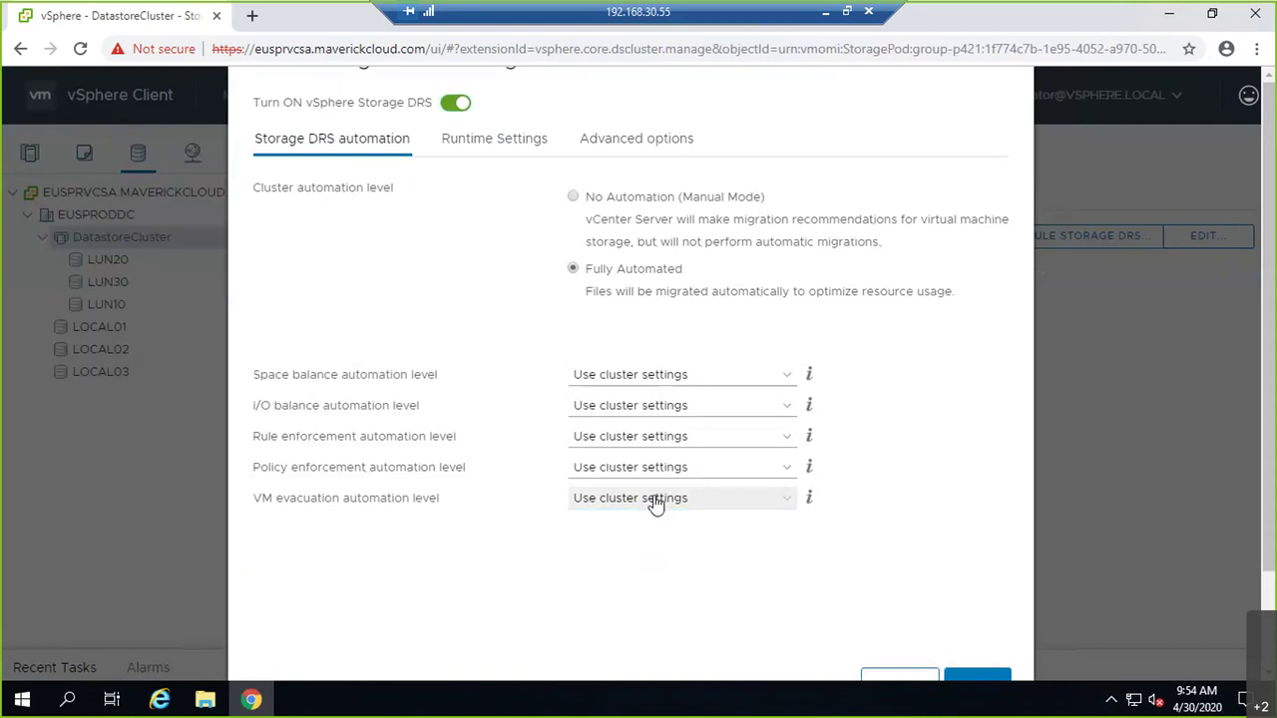
left_click(652, 504)
left_click(643, 555)
left_click(655, 467)
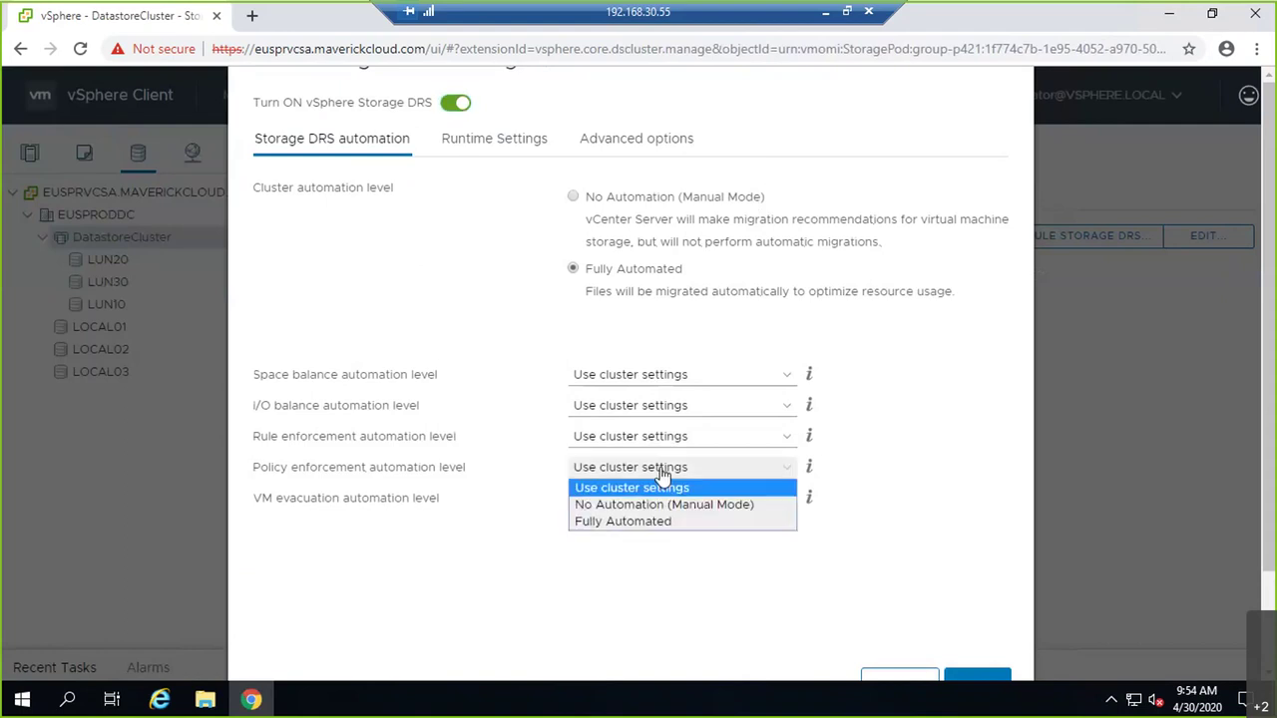
left_click(652, 519)
left_click(673, 439)
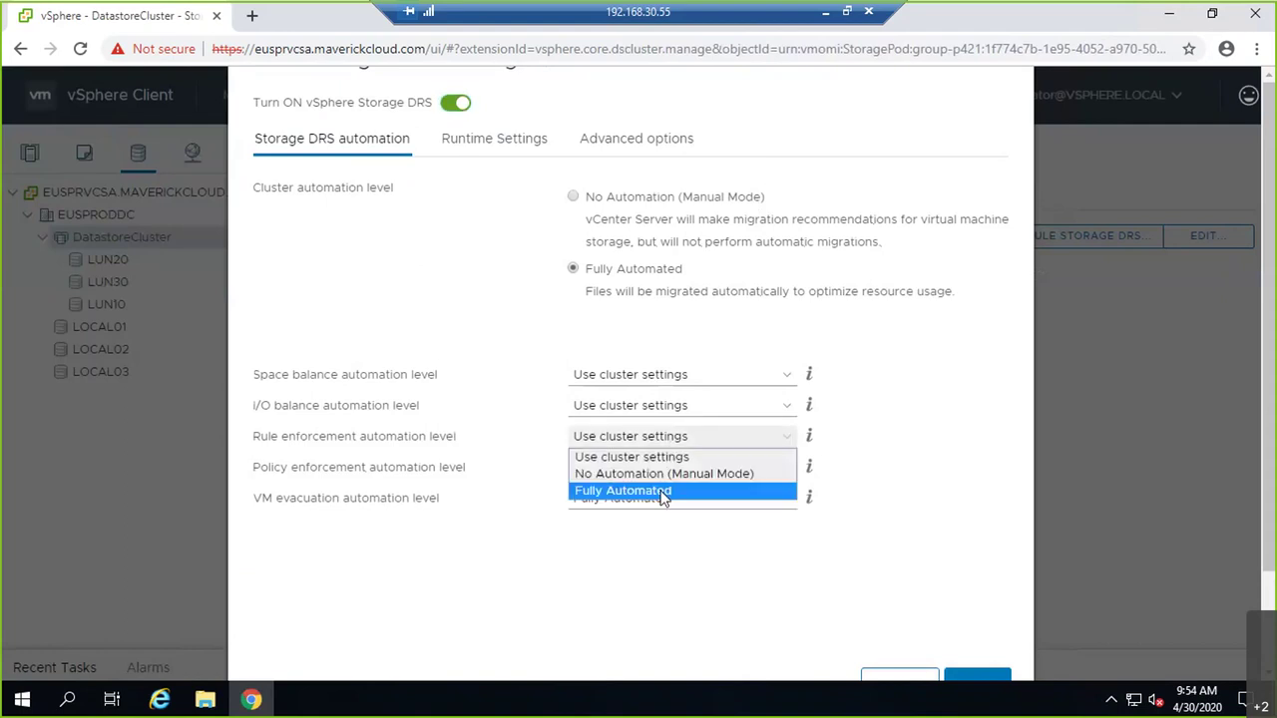
left_click(639, 490)
left_click(673, 419)
left_click(678, 456)
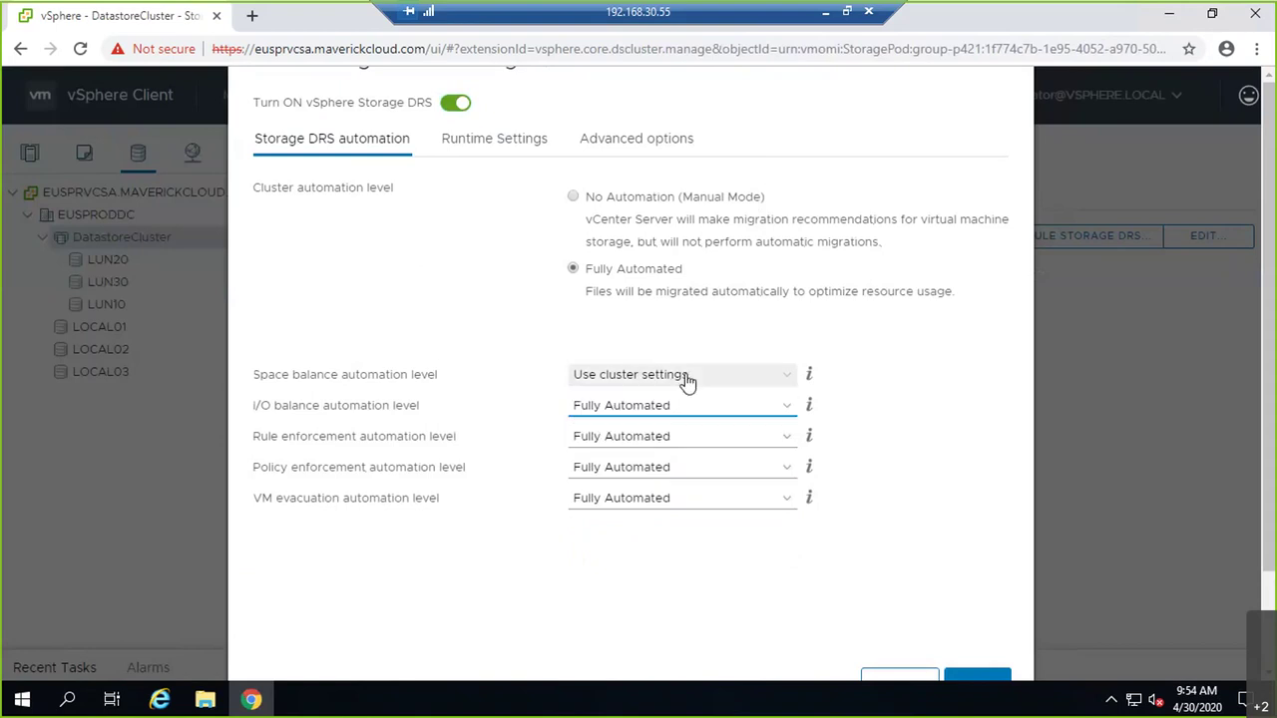
left_click(685, 376)
left_click(674, 430)
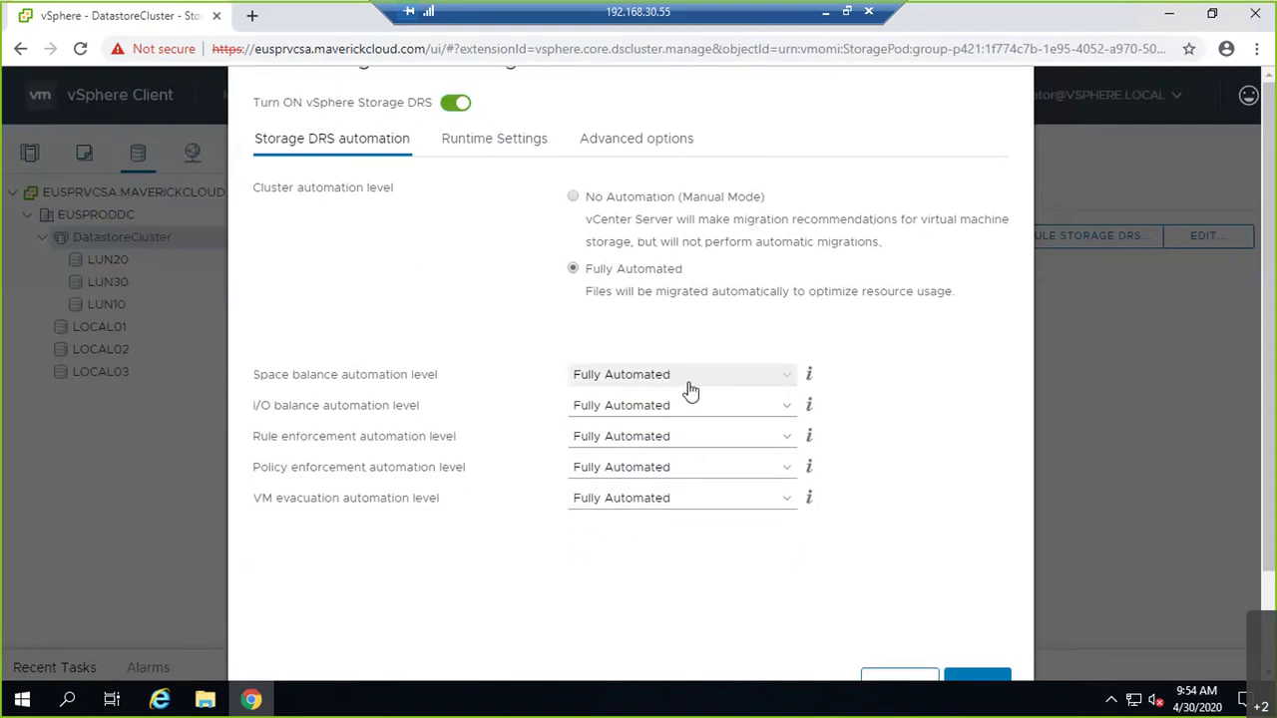
Switch policy enforcement automation to No Automation (Manual Mode), read its help text, and return it to Fully Automated.
left_click(662, 469)
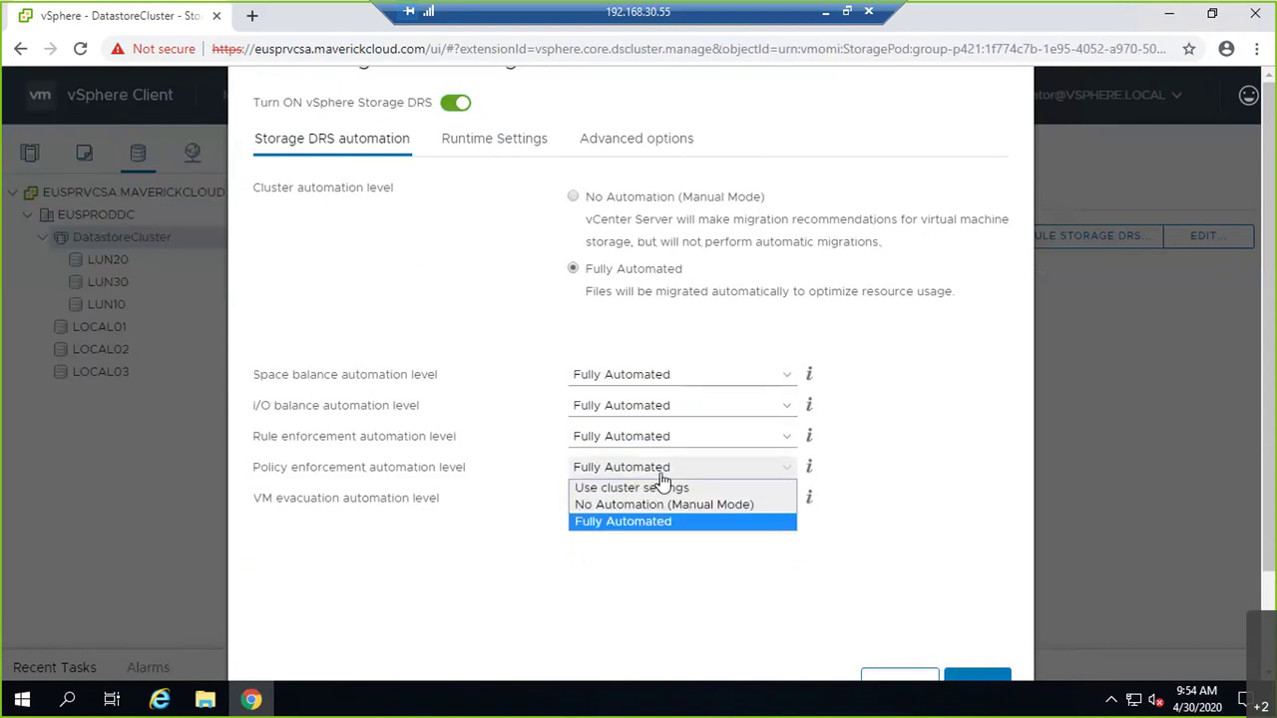
left_click(663, 505)
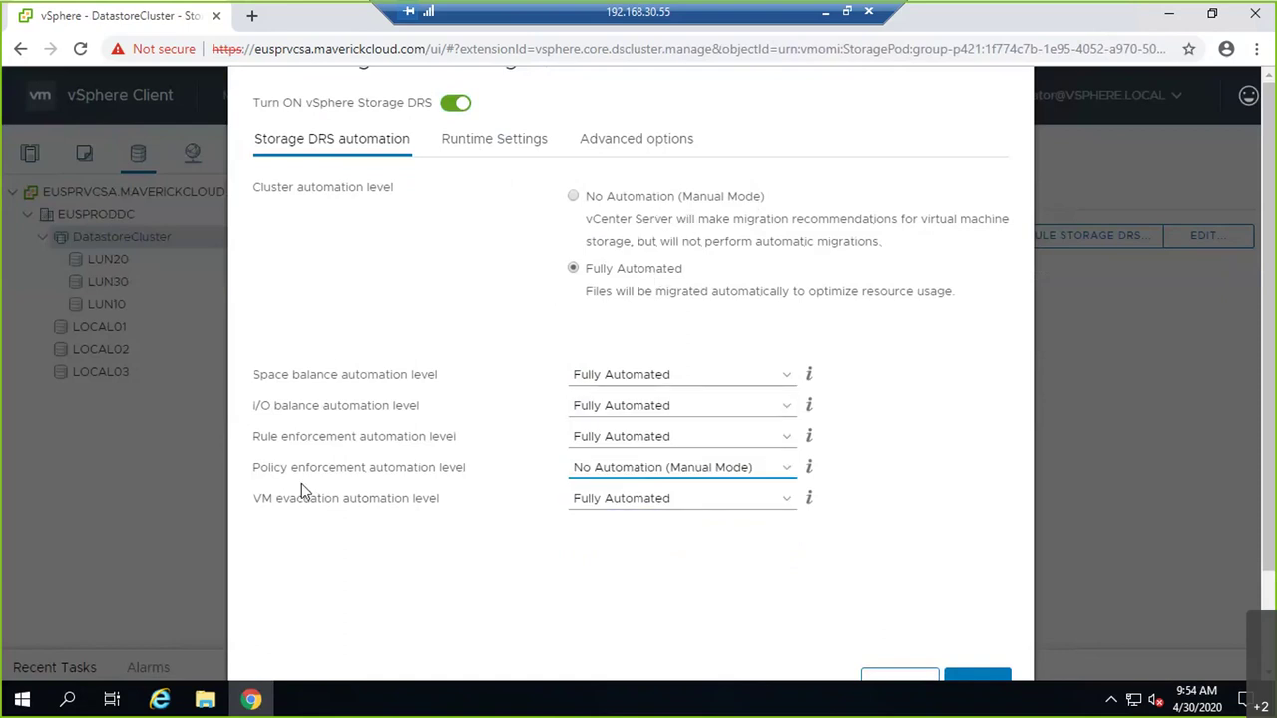
left_click(809, 468)
left_click(795, 478)
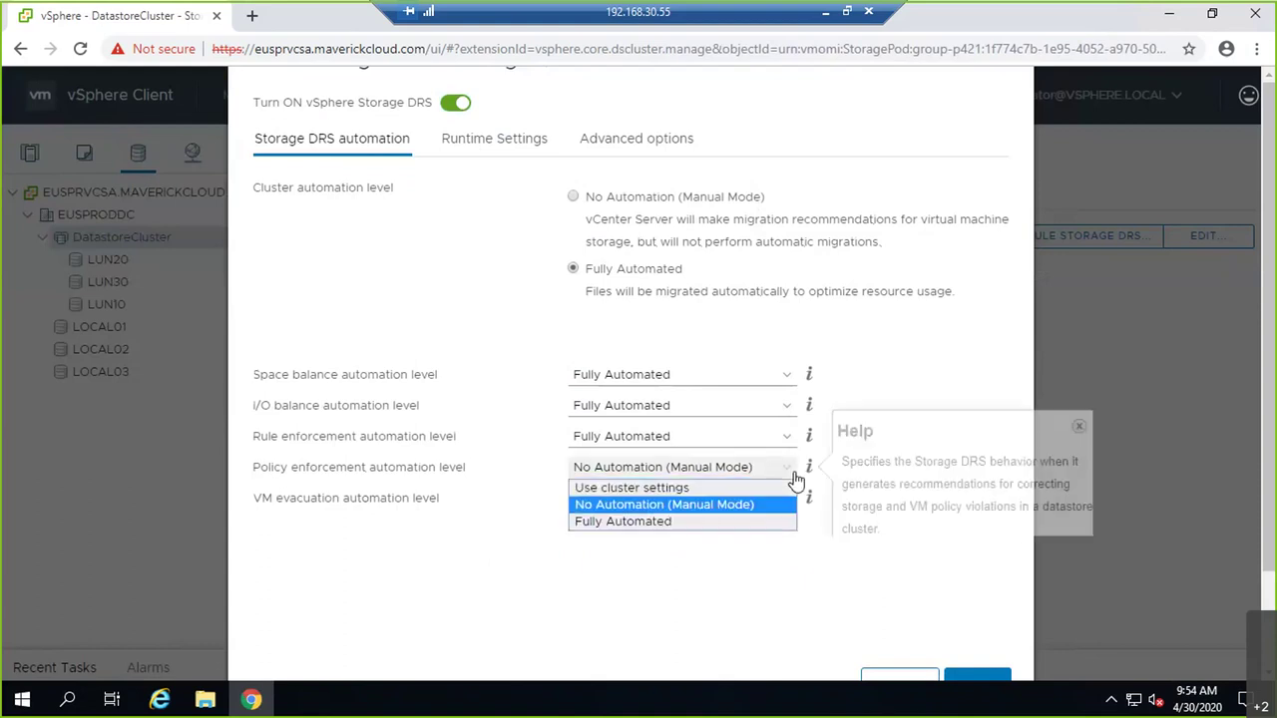
left_click(705, 523)
In the Storage DRS runtime settings, lower the I/O latency threshold to 5 ms and leave the utilized space threshold at 80%.
scroll(798, 454, "down", 2)
scroll(639, 389, "up", 2)
left_click(466, 142)
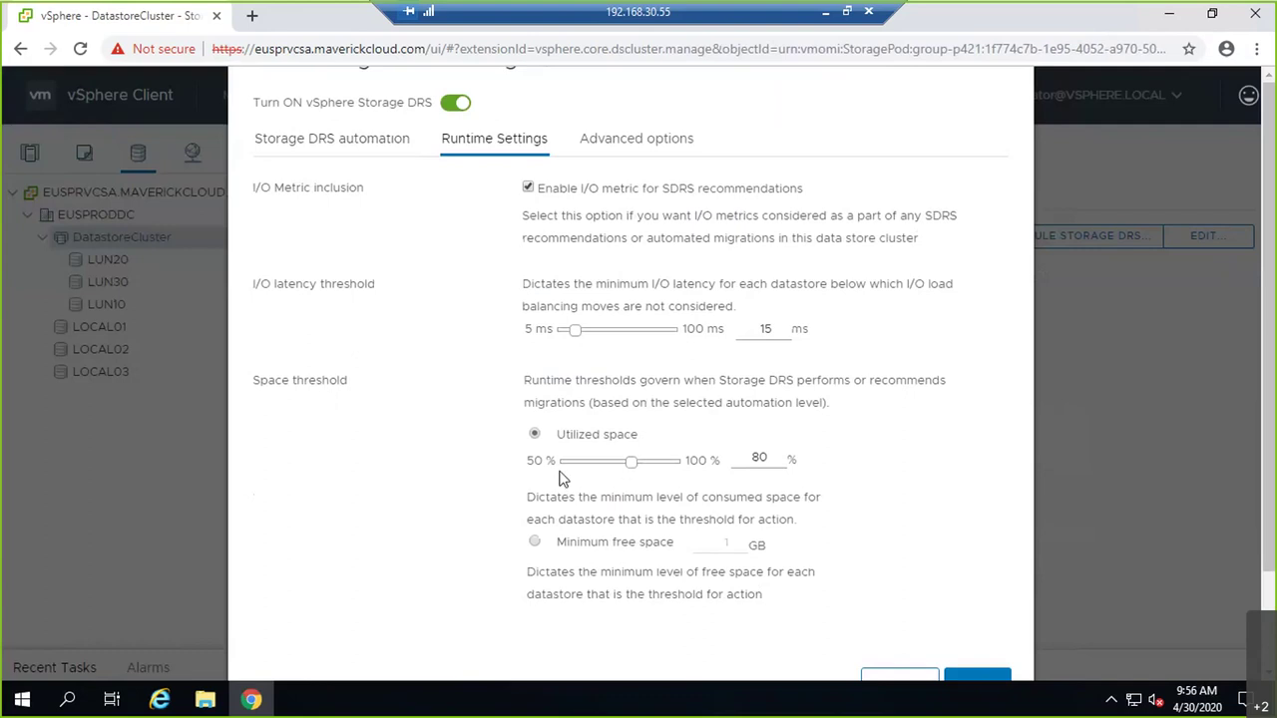
left_click_drag(631, 465, 615, 473)
left_click_drag(615, 463, 633, 465)
mouse_move(576, 337)
left_click_drag(576, 338, 559, 332)
scroll(870, 341, "down", 2)
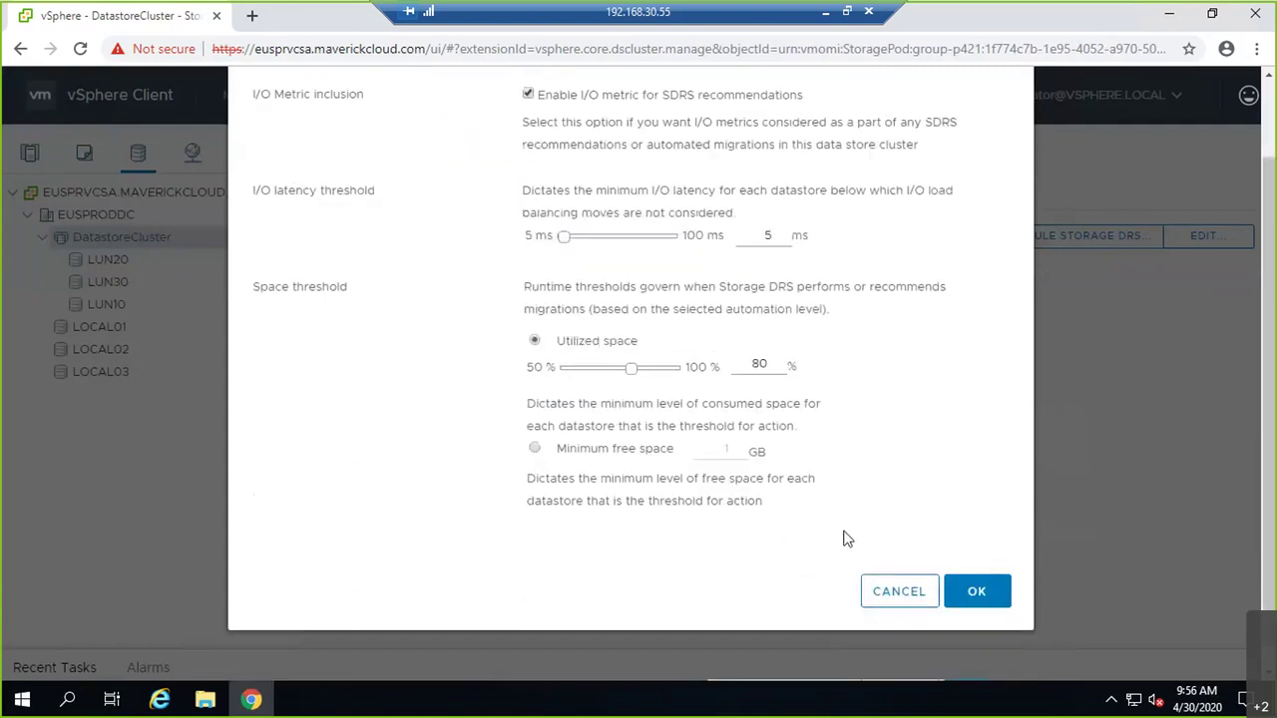
scroll(828, 527, "up", 2)
Set the I/O imbalance threshold to its most aggressive level, then apply the Storage DRS settings and check the configuration task's status.
left_click(626, 148)
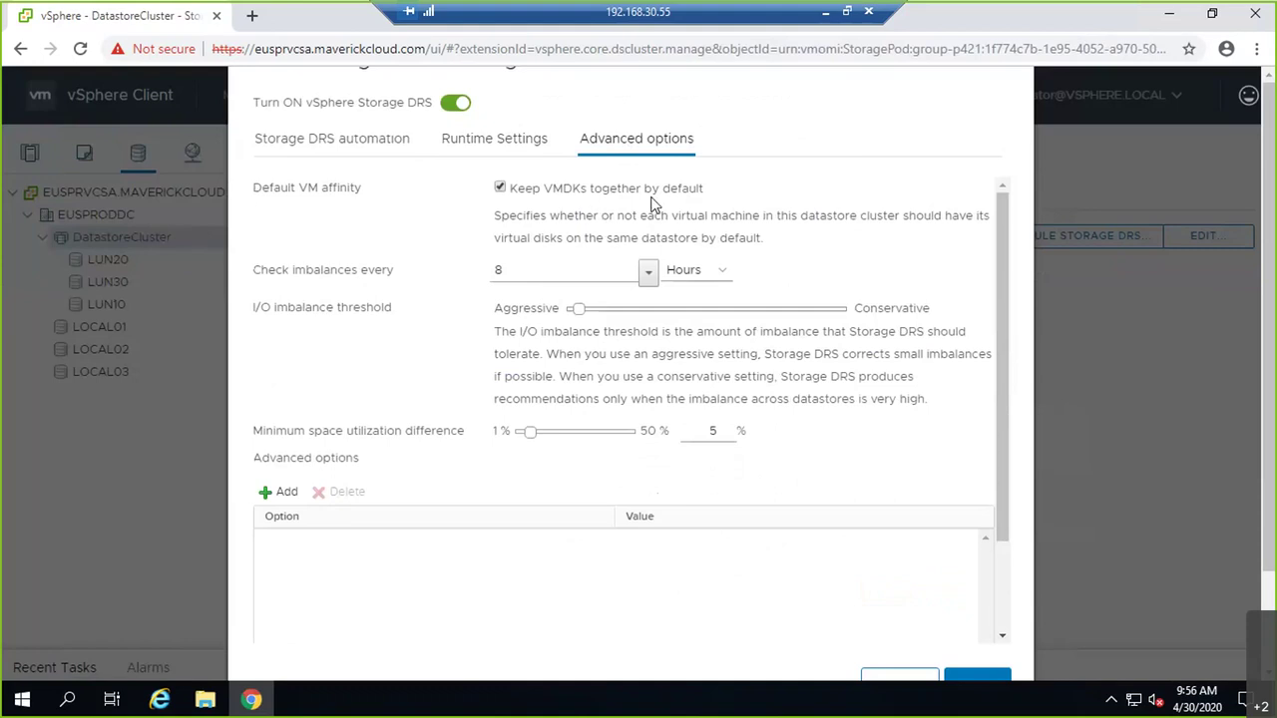
left_click_drag(320, 282, 383, 273)
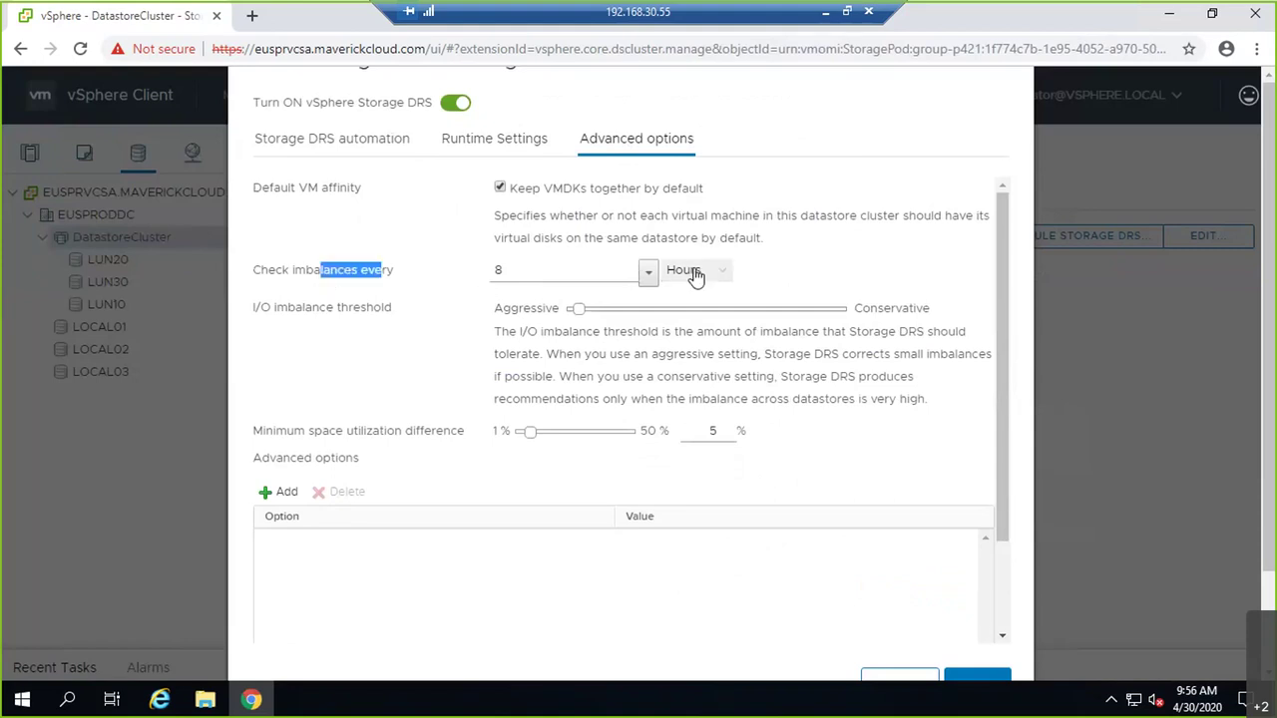
left_click(382, 379)
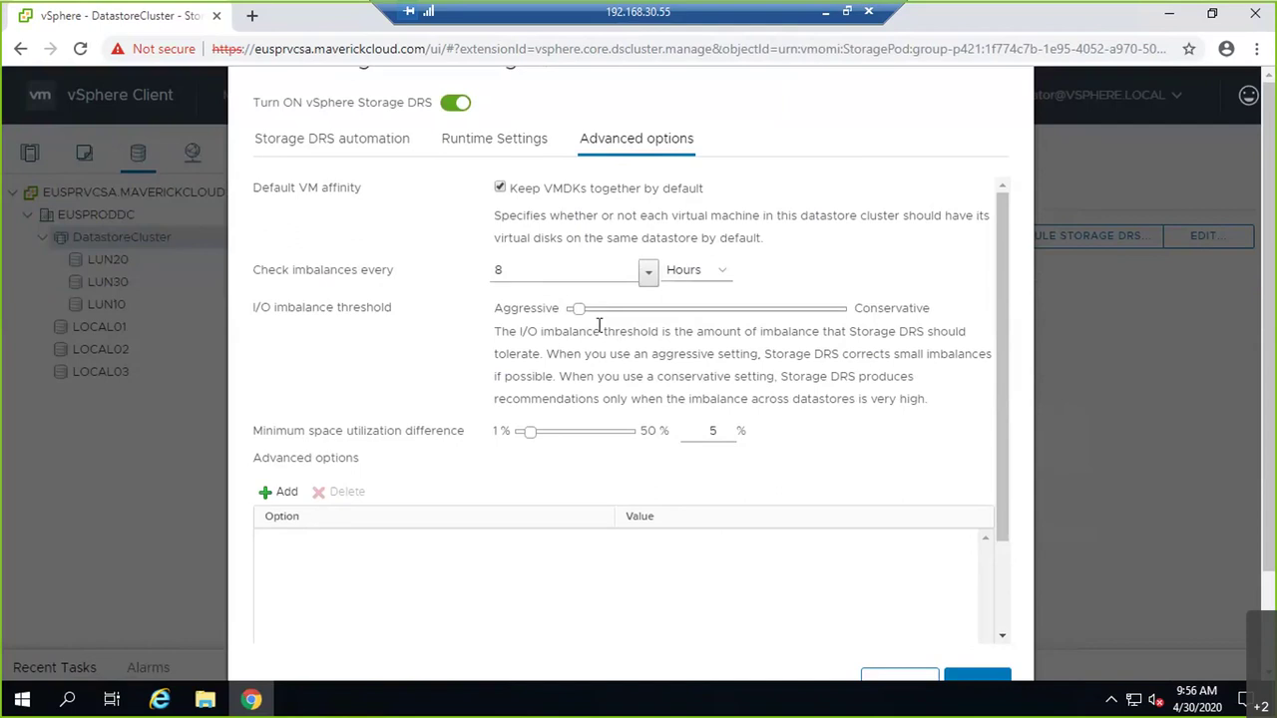
left_click_drag(577, 310, 550, 310)
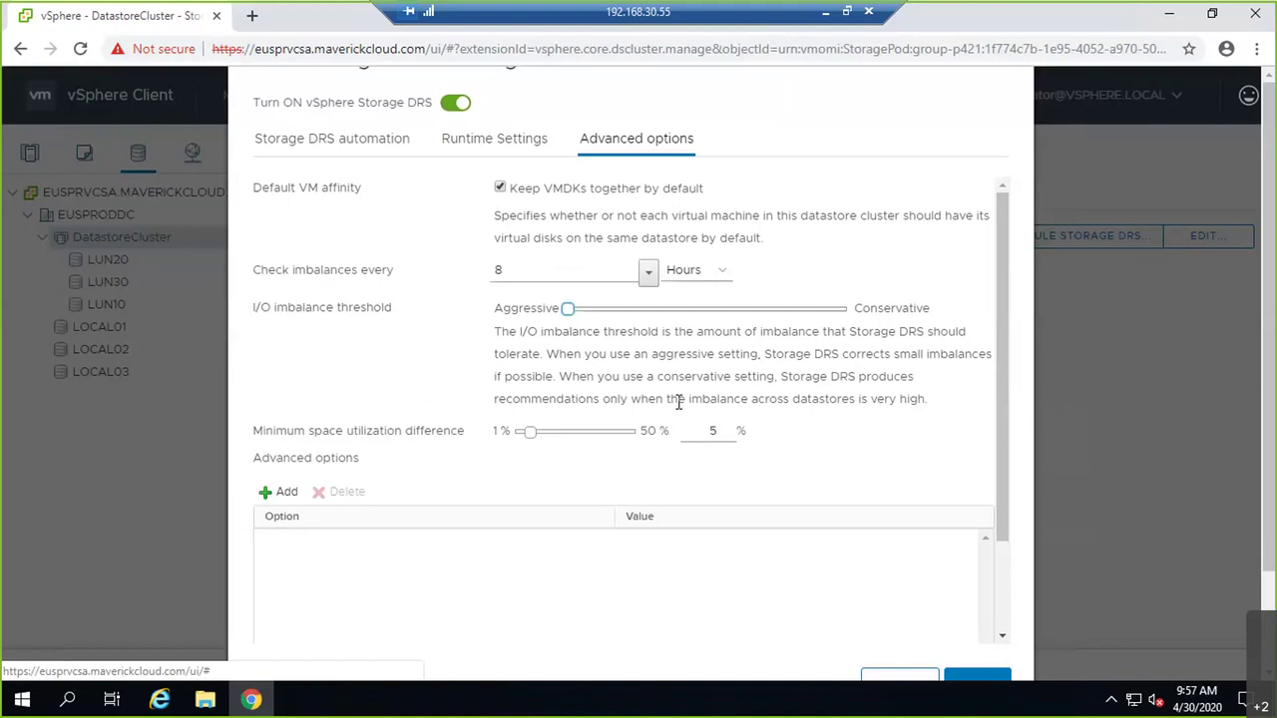
scroll(735, 427, "down", 3)
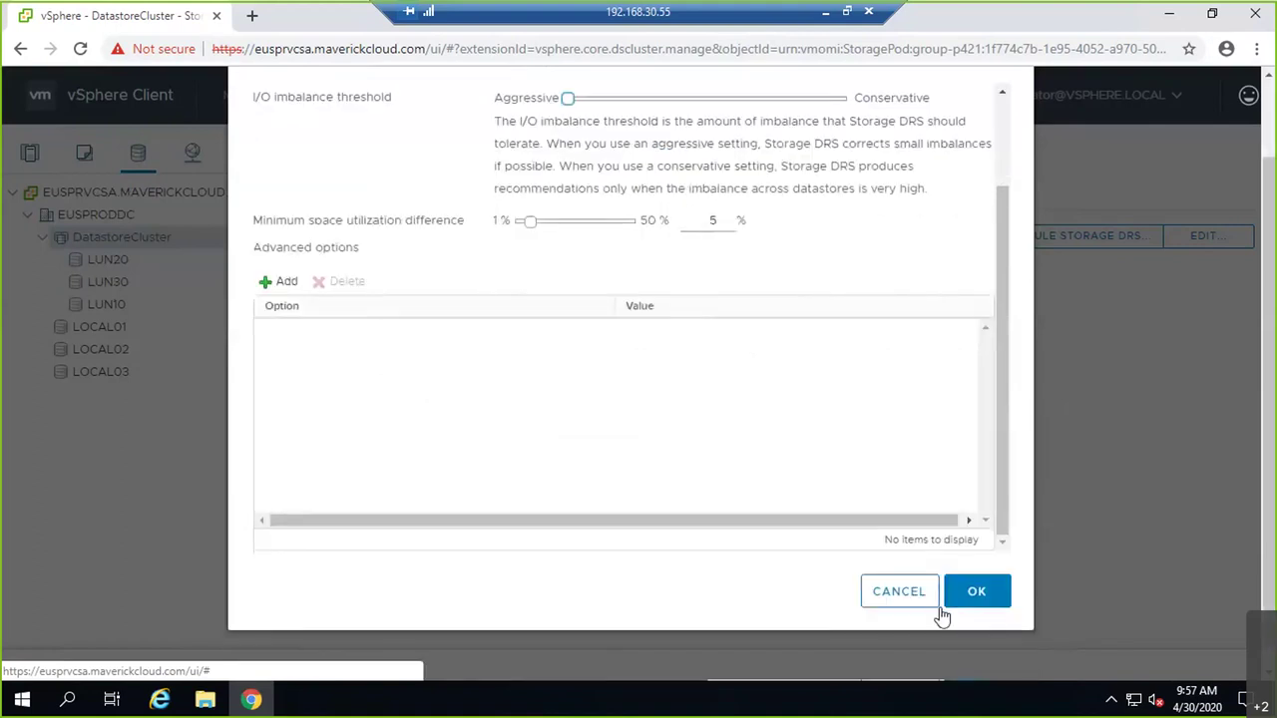
left_click(898, 591)
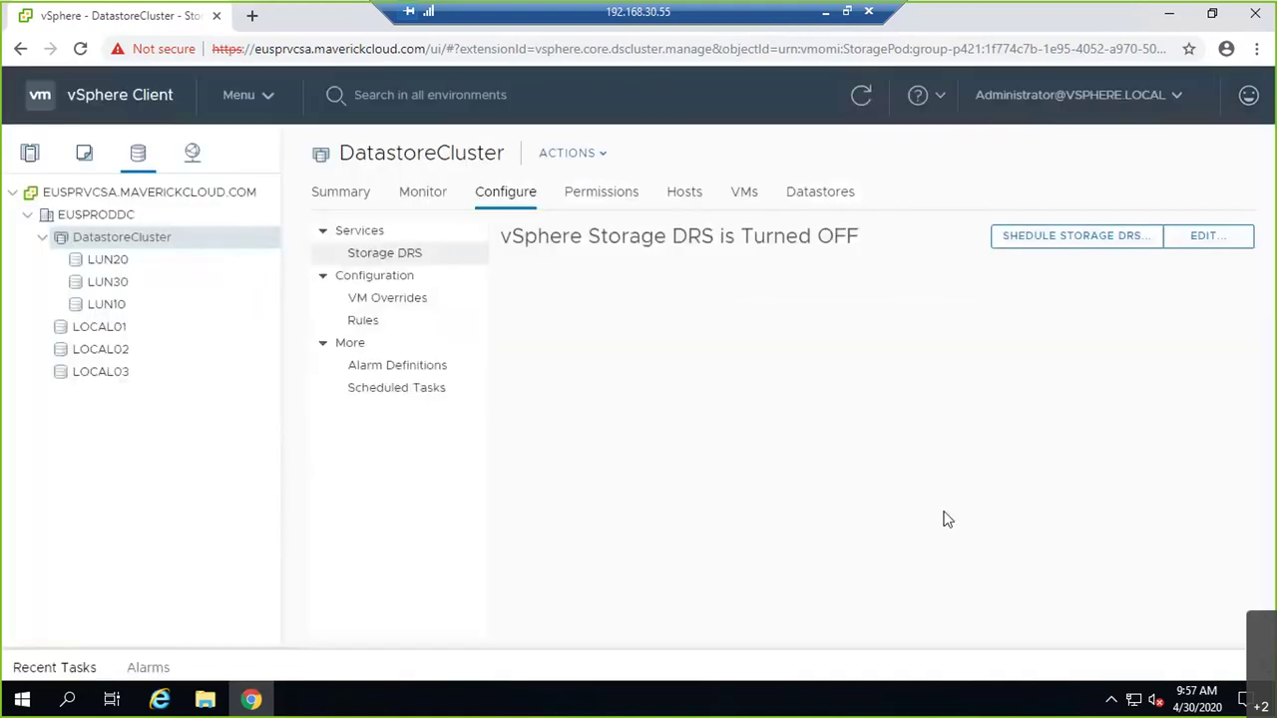
left_click(35, 668)
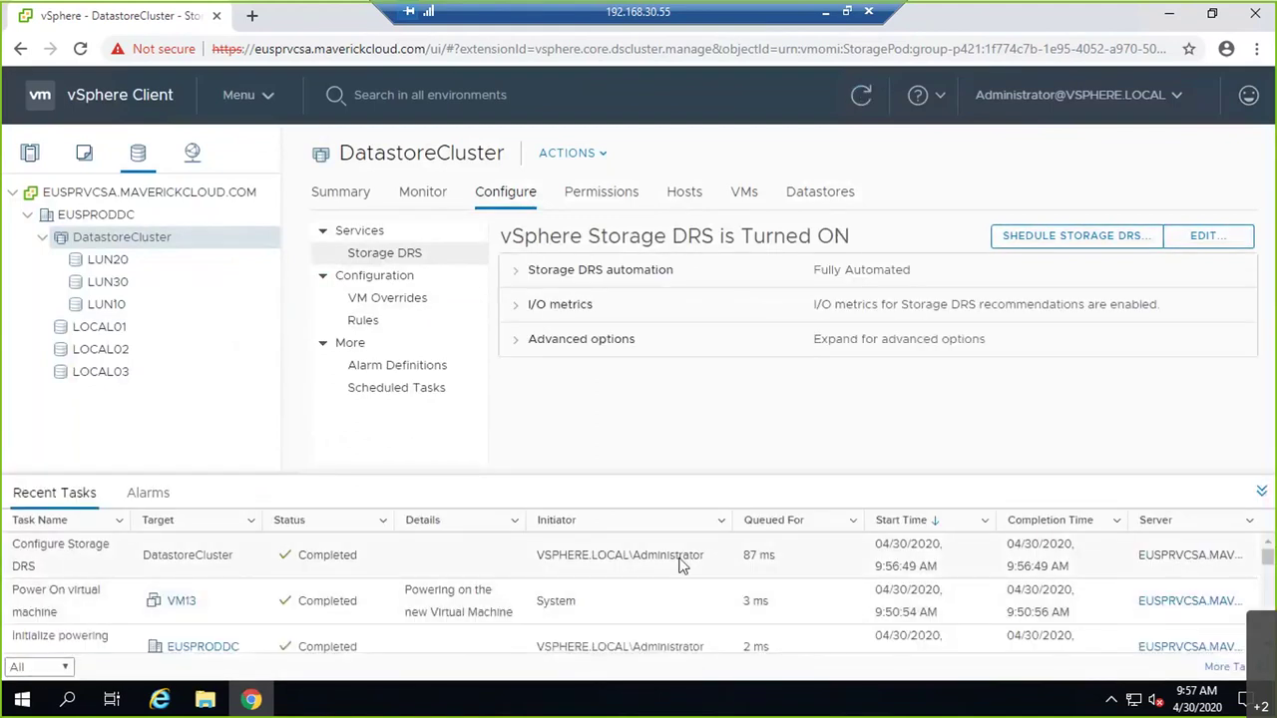
left_click(1261, 492)
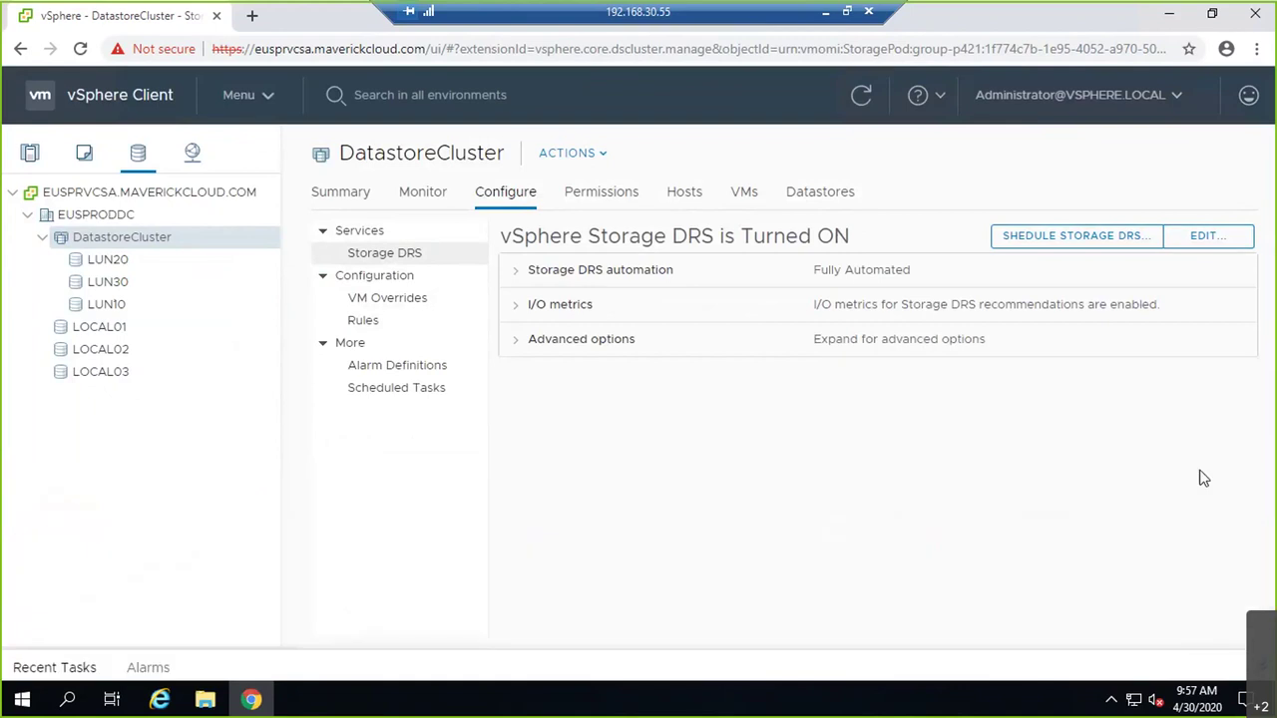
Review DatastoreCluster's VM overrides, alarm definitions, blank new alarm form and scheduled tasks without adding anything.
left_click(387, 302)
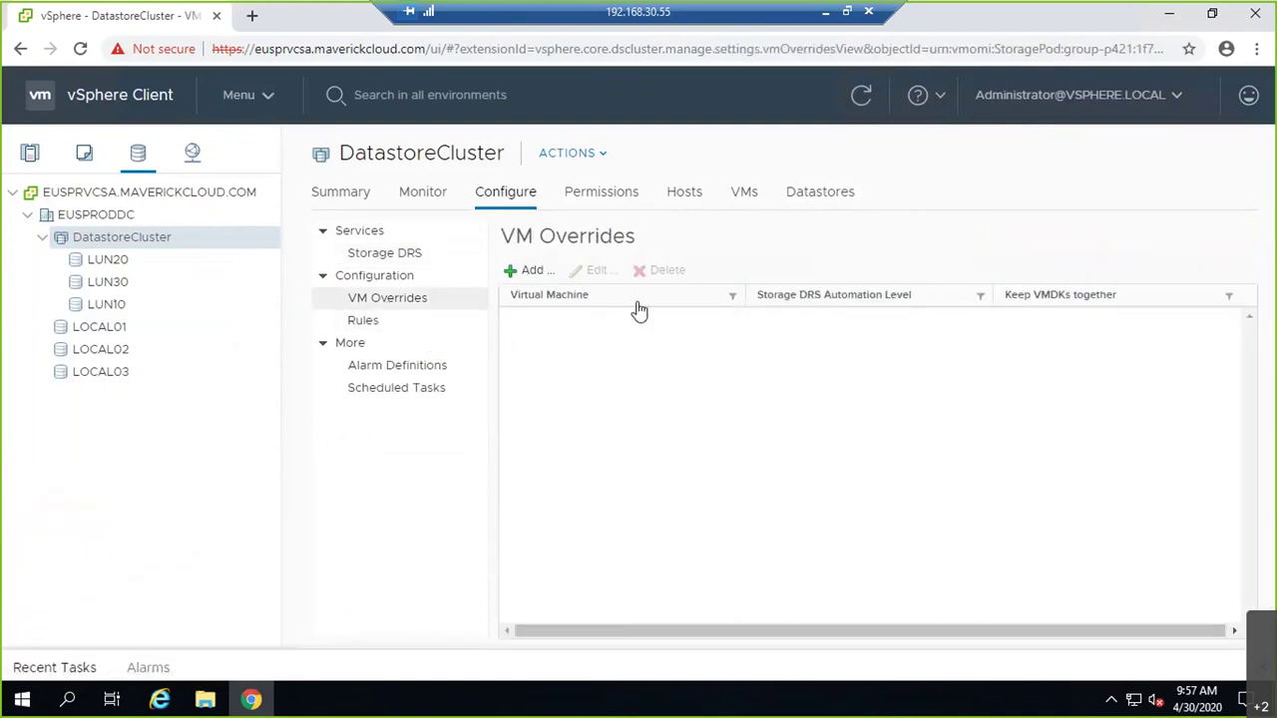
left_click(399, 369)
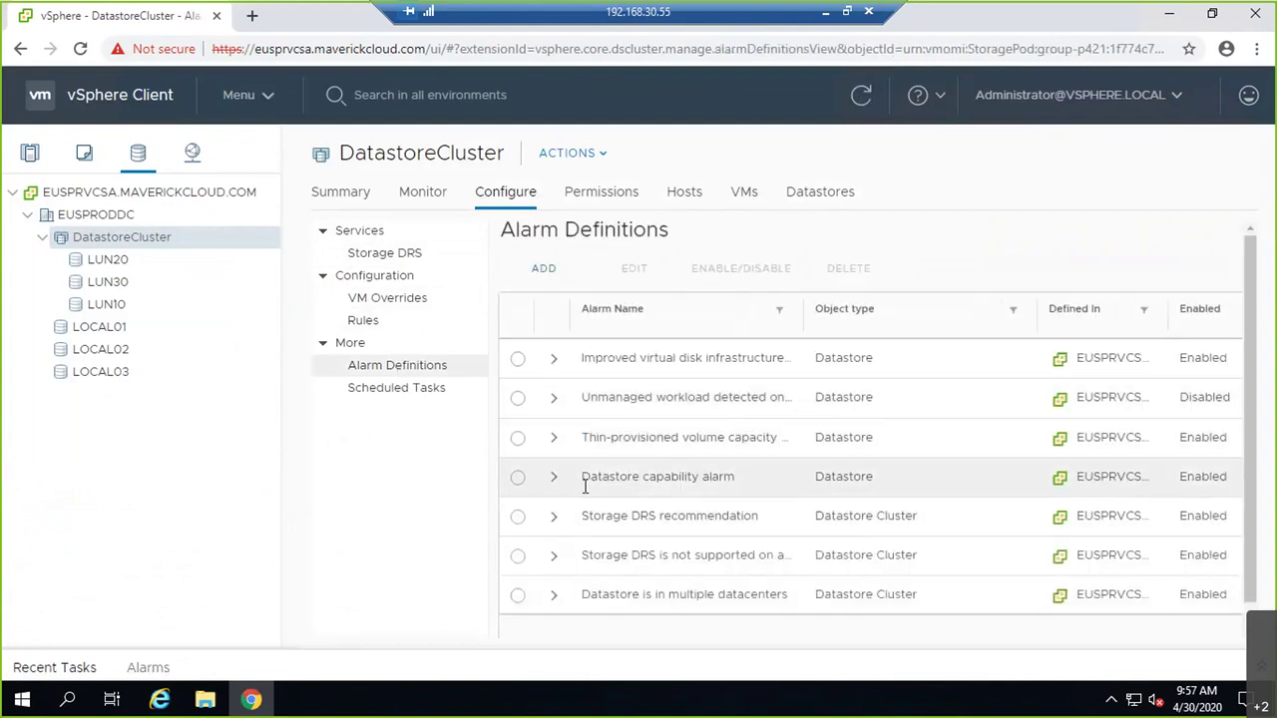
left_click(517, 361)
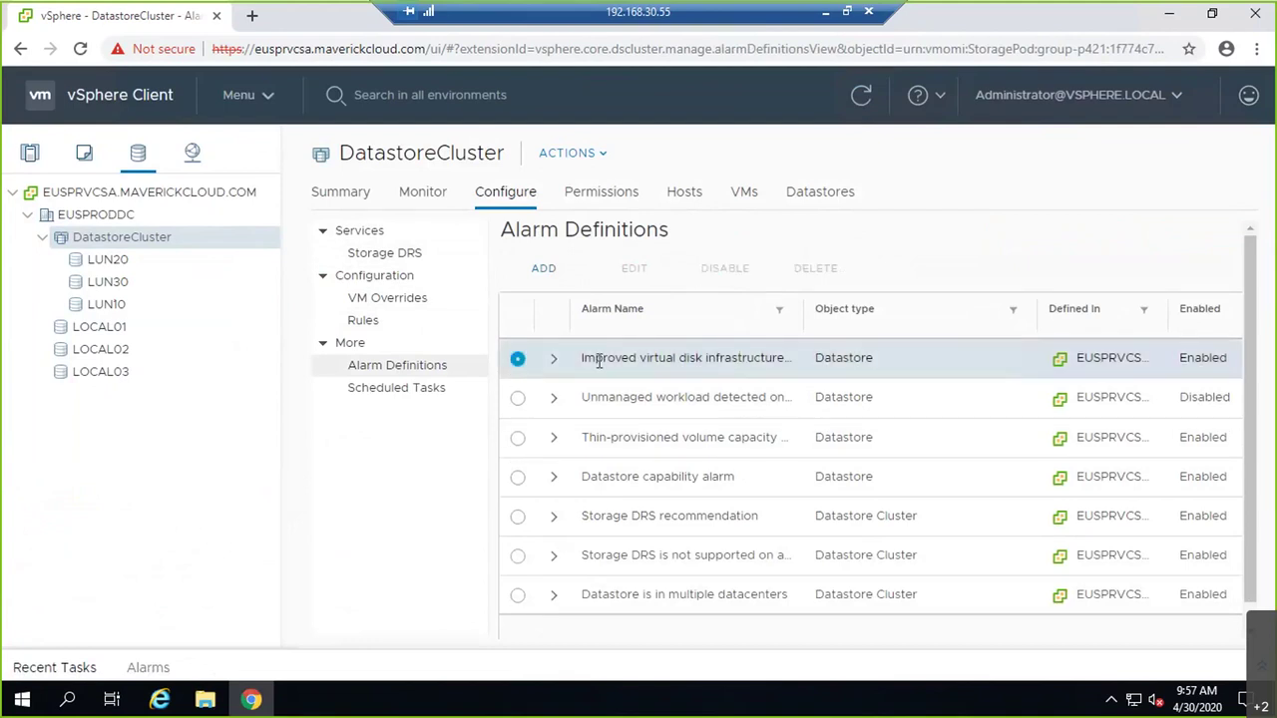
left_click(554, 360)
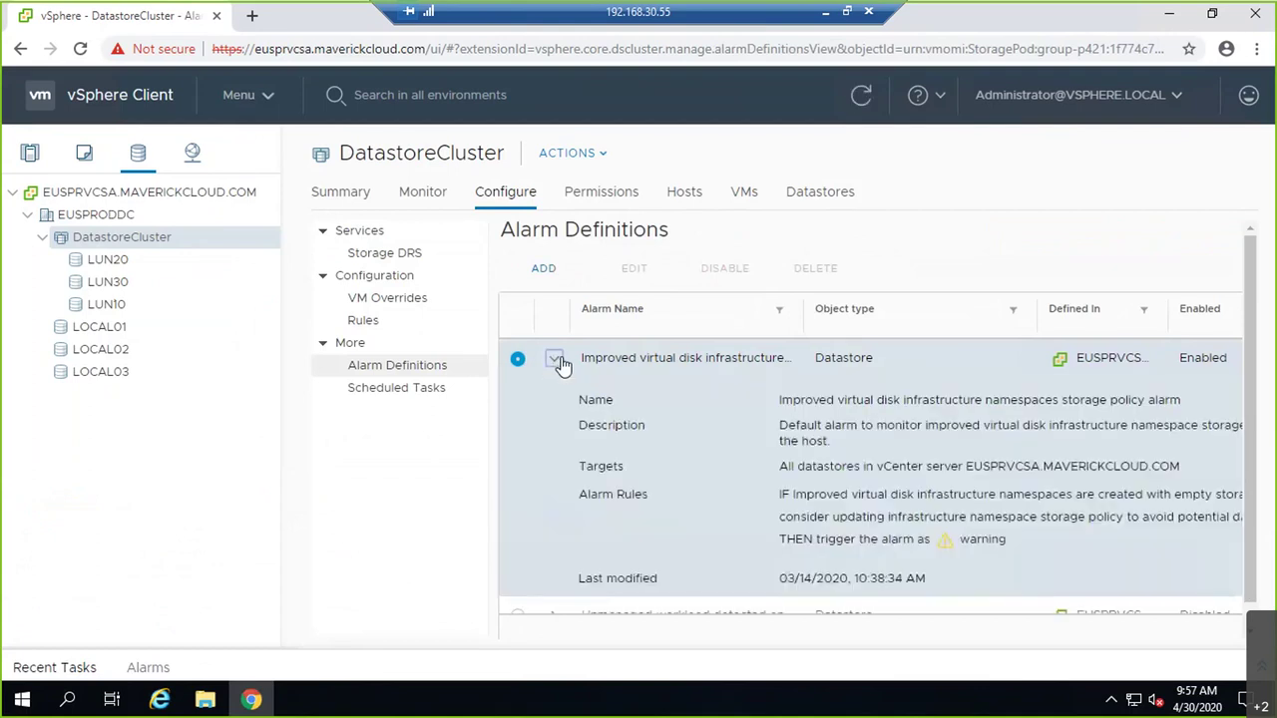
scroll(897, 429, "down", 5)
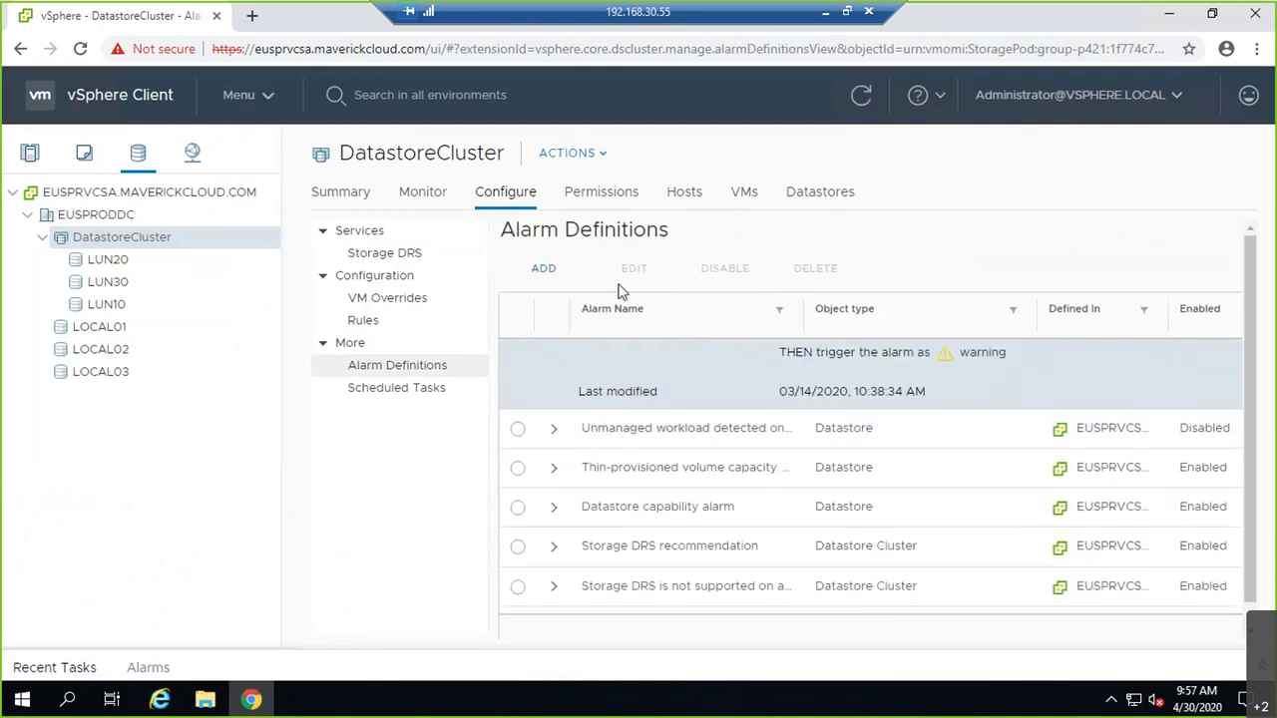
left_click(543, 269)
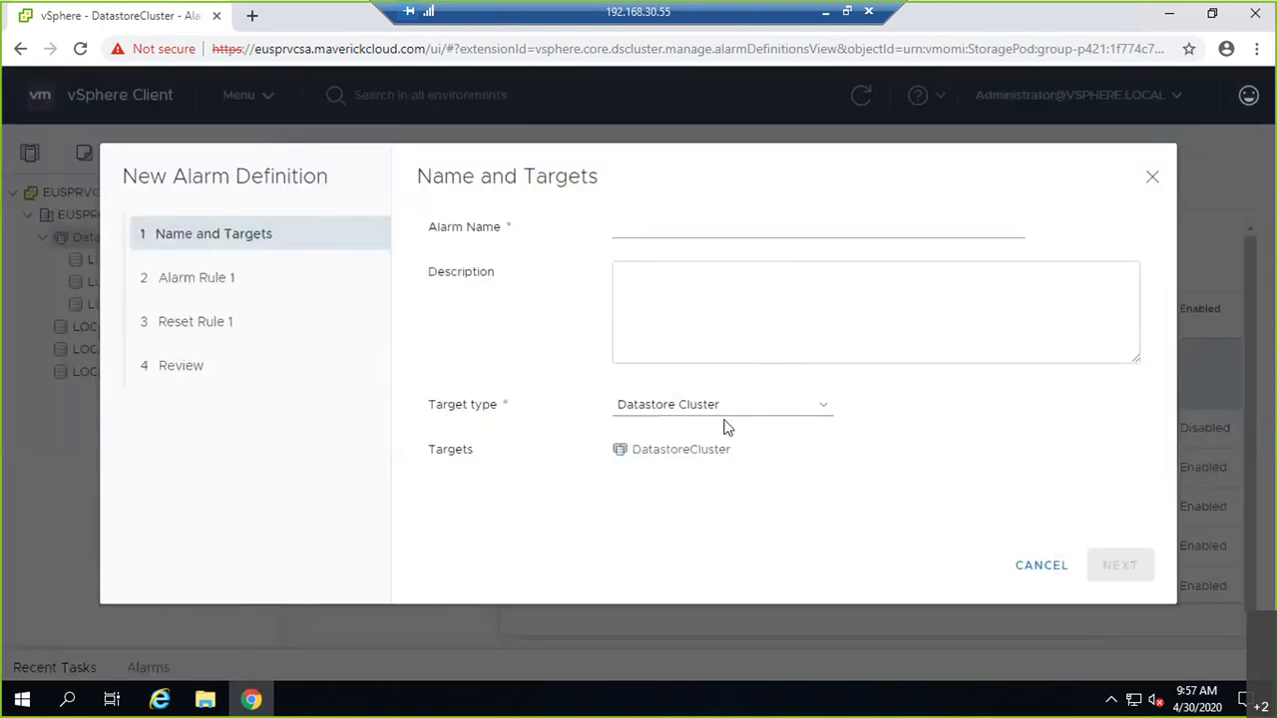
left_click(1033, 577)
left_click(389, 389)
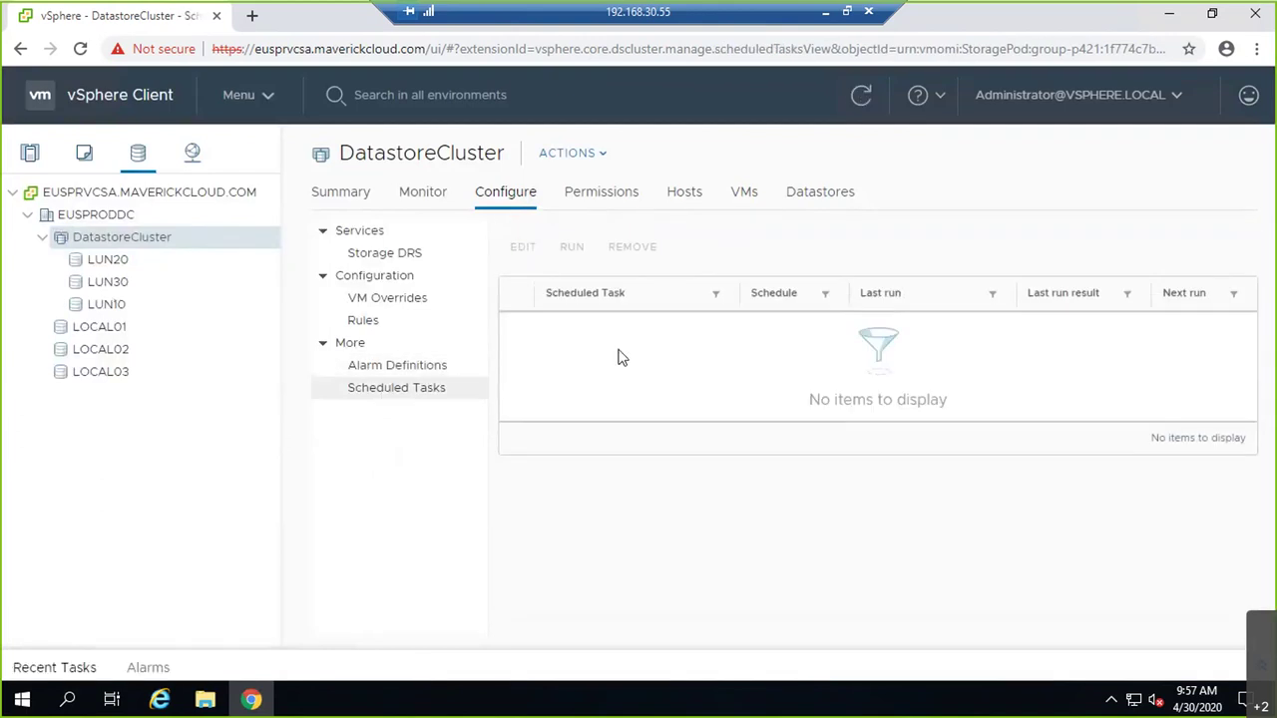
Examine the VM and VMDK anti-affinity types in a new Storage DRS rule named RUL1, then discard the rule.
left_click(387, 325)
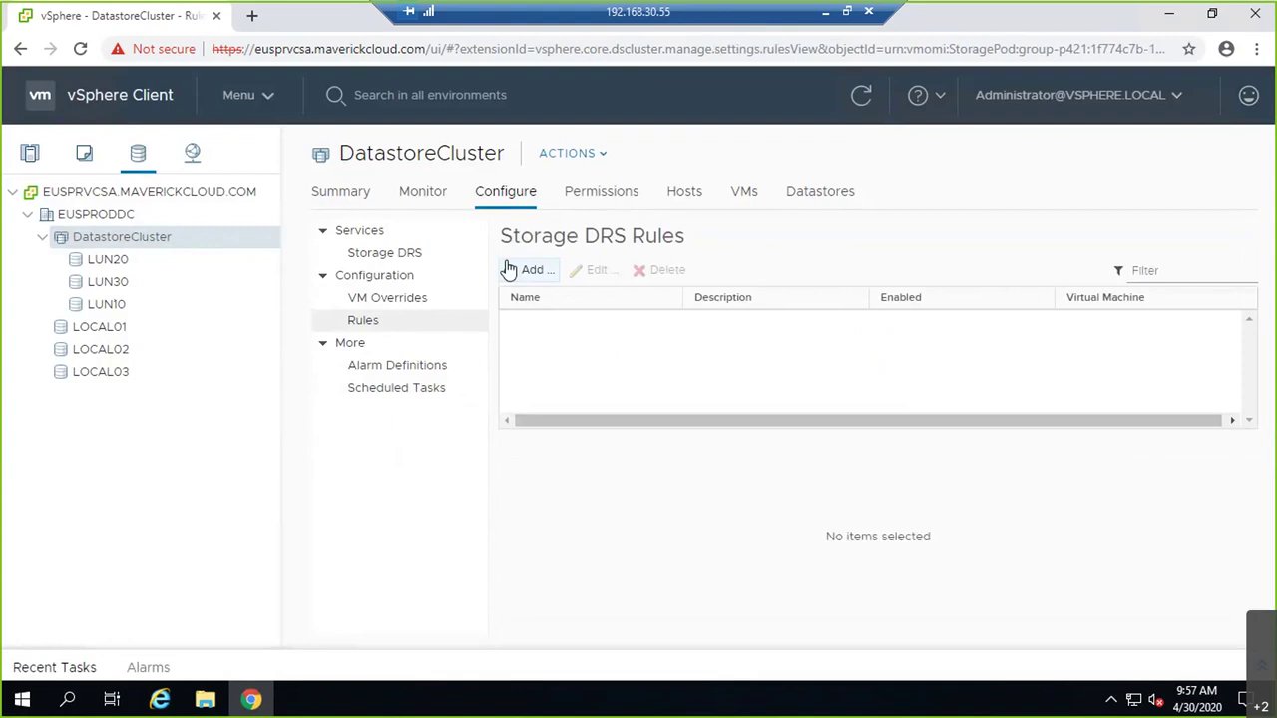
left_click(522, 271)
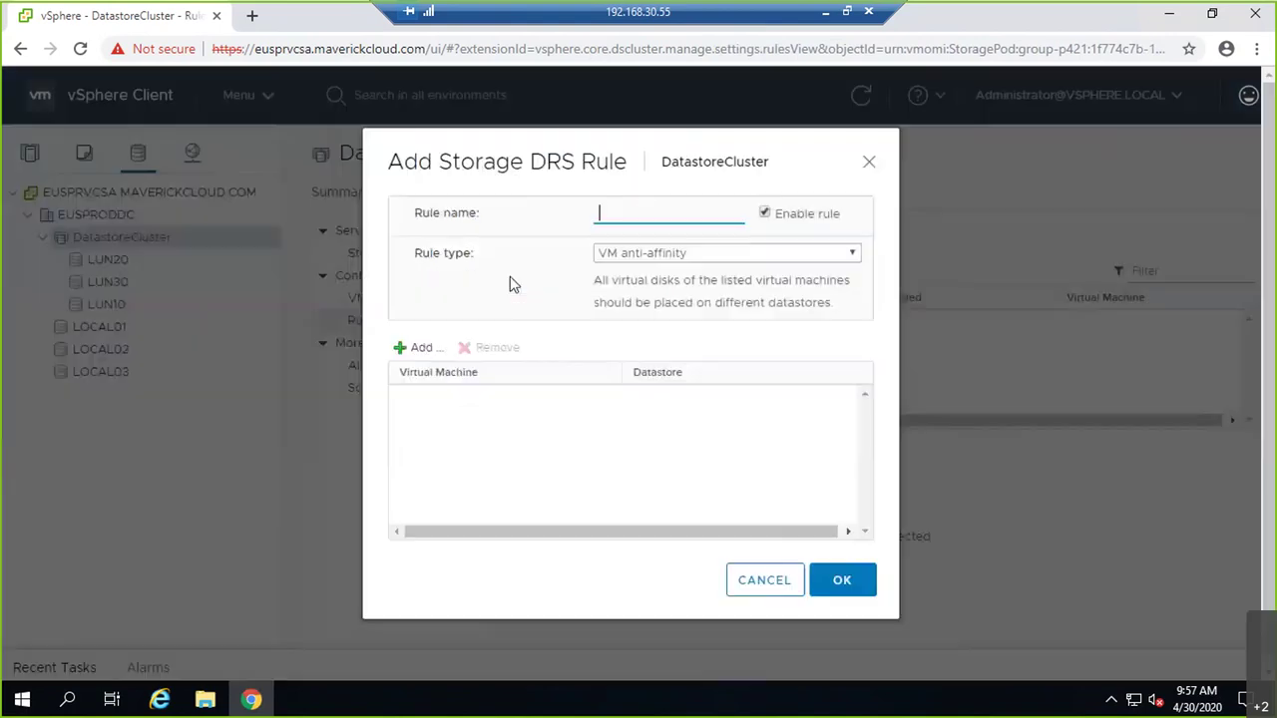
left_click(755, 255)
left_click(755, 254)
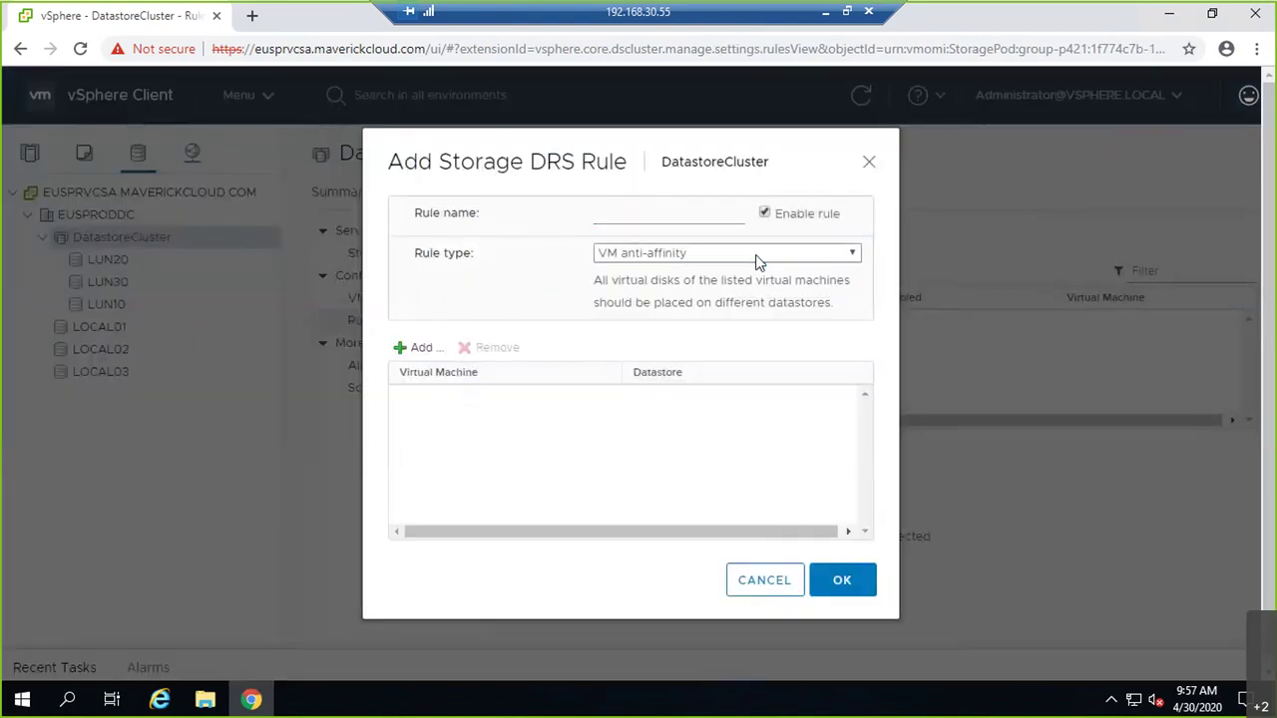
left_click(655, 254)
left_click(678, 221)
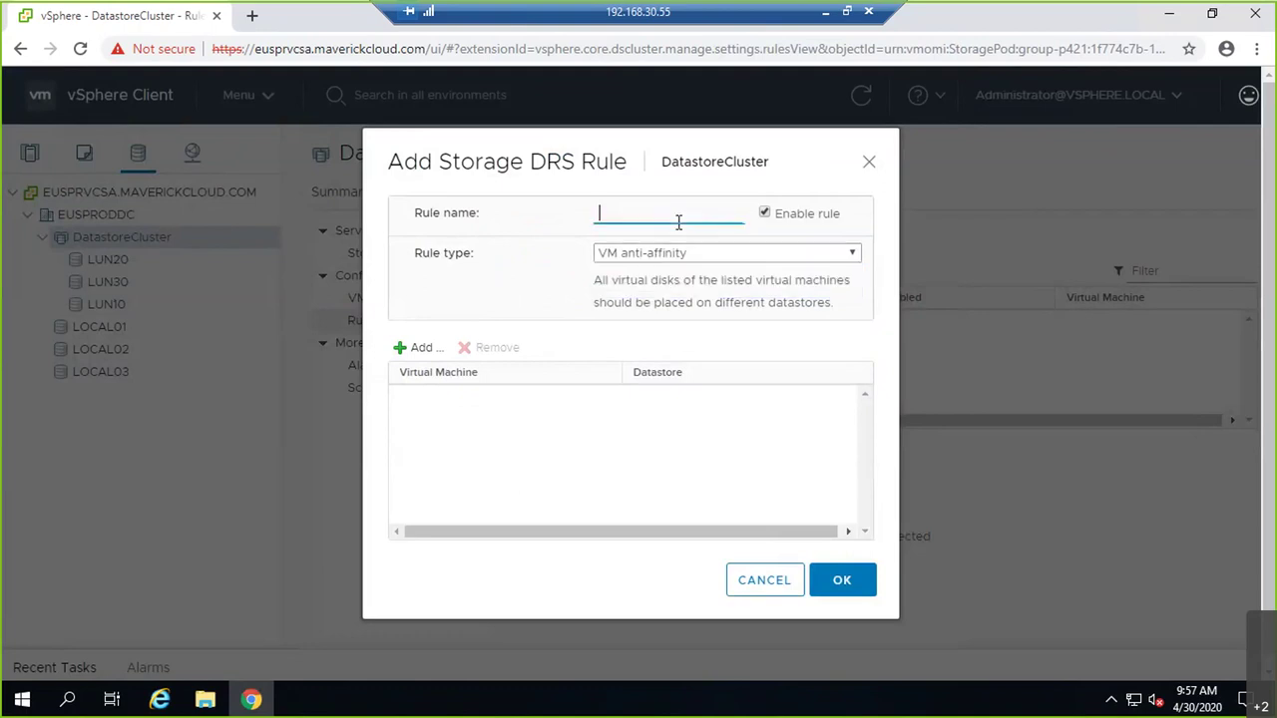
type("RU")
key("BackSpace")
type("UL1")
left_click(717, 247)
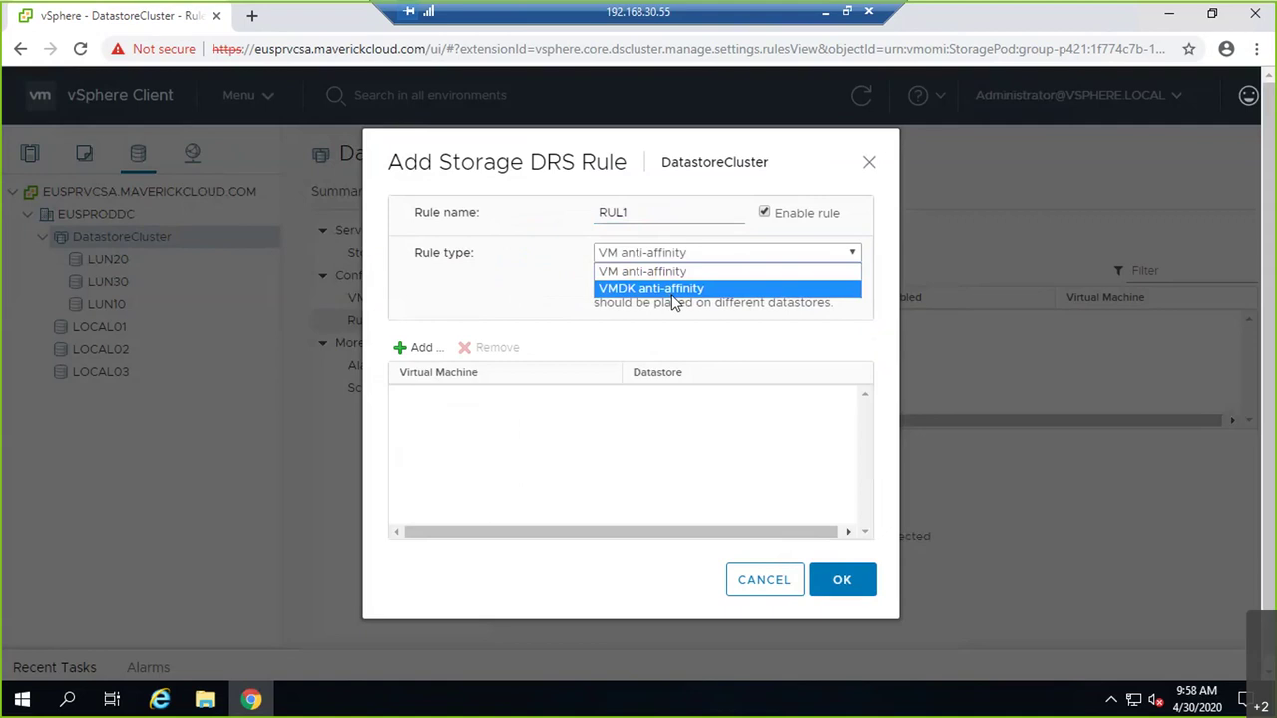
left_click(758, 571)
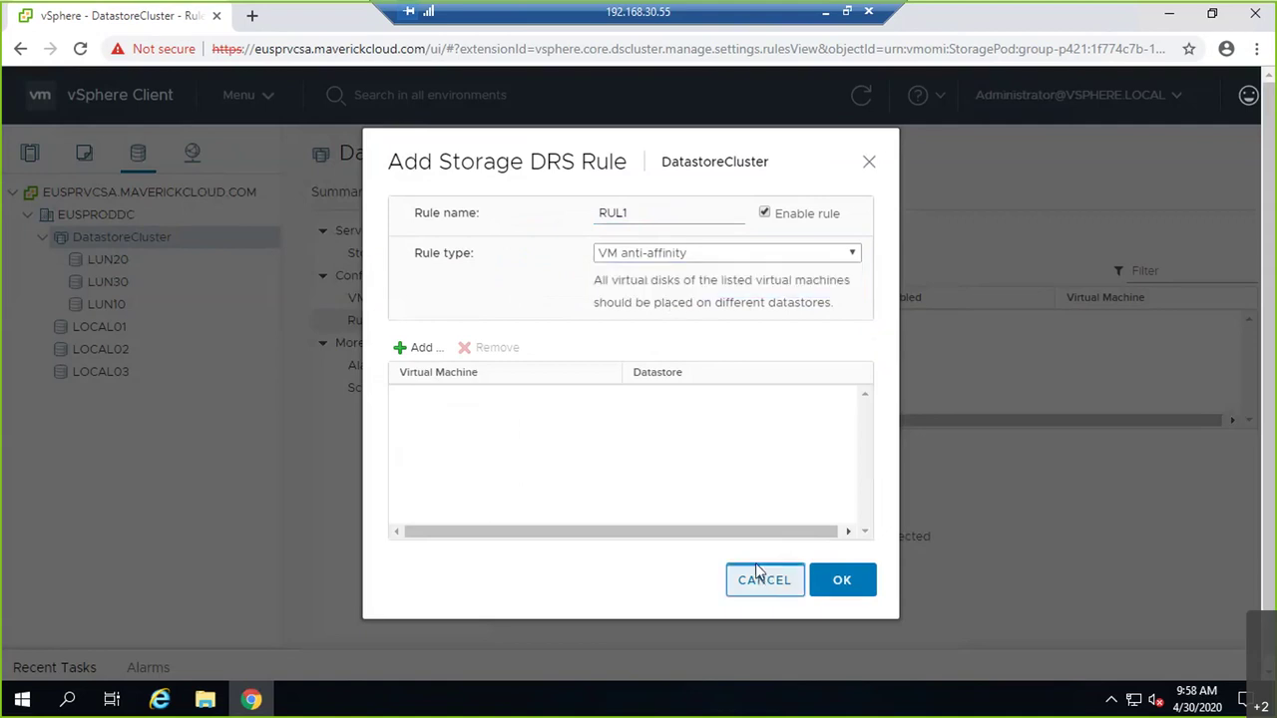
left_click(756, 571)
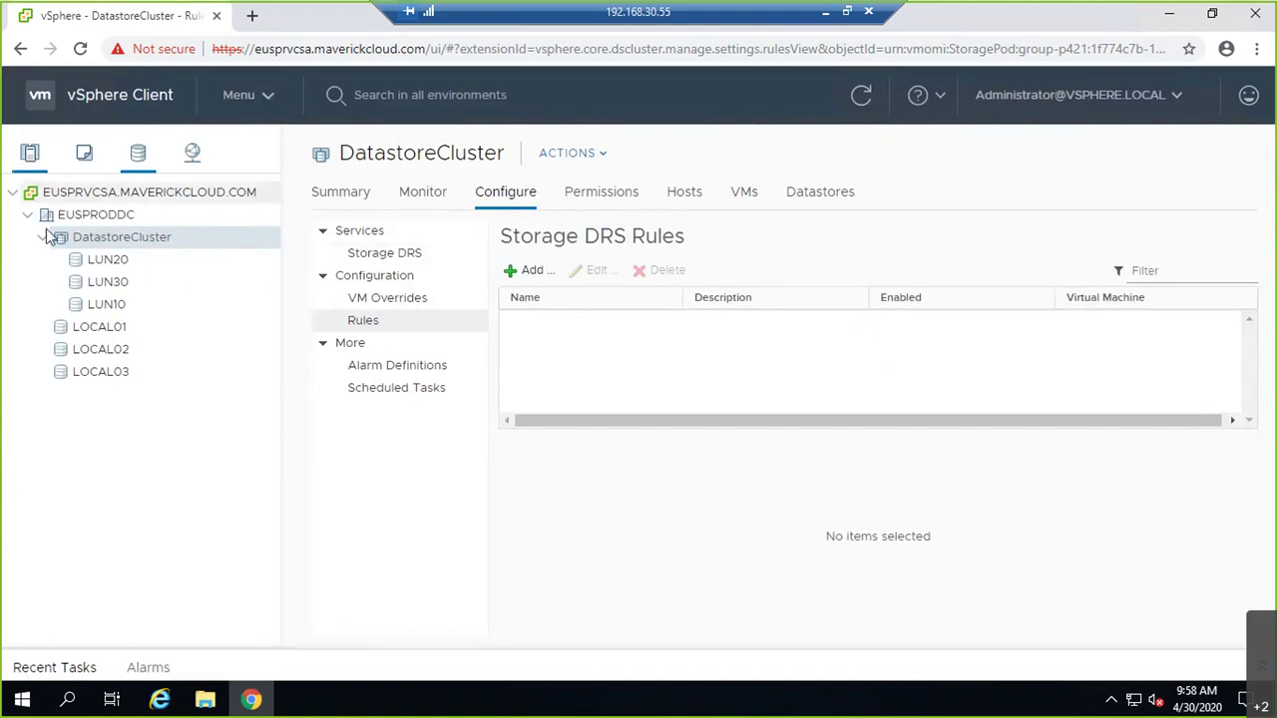
Start cloning VM10 to a new virtual machine named VM14 located in EUSPRODDC.
left_click(30, 153)
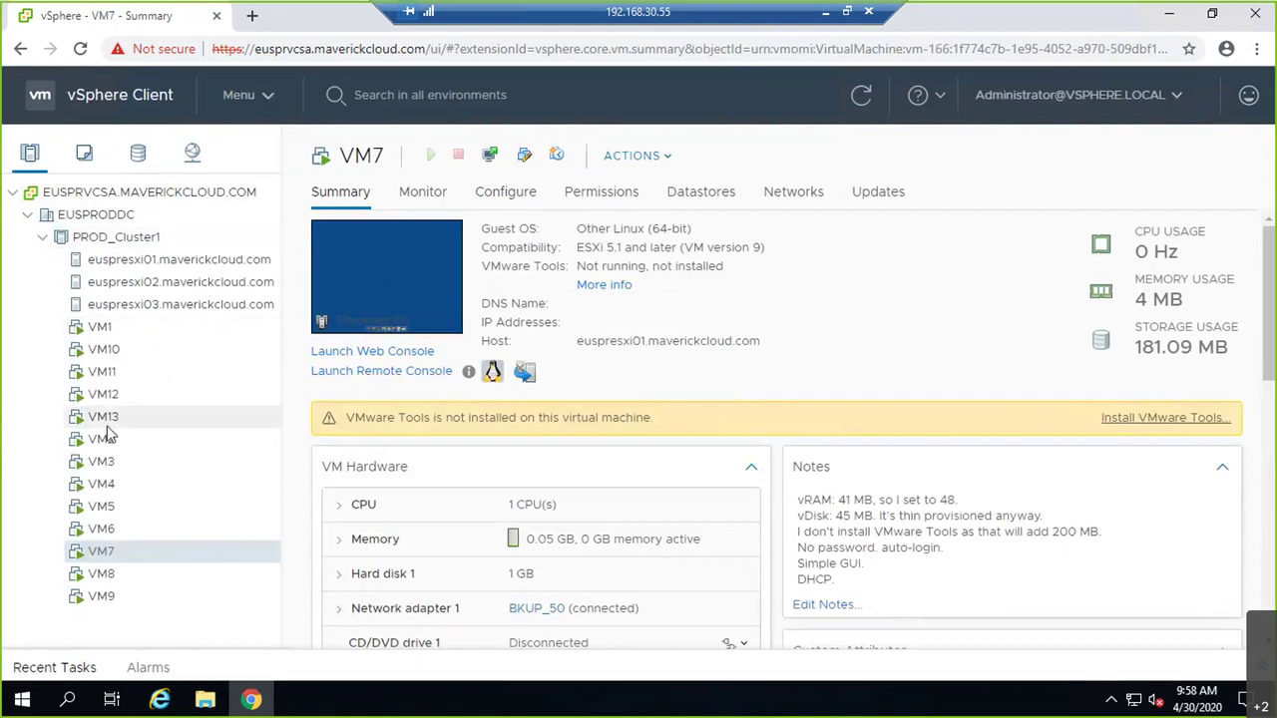
right_click(105, 237)
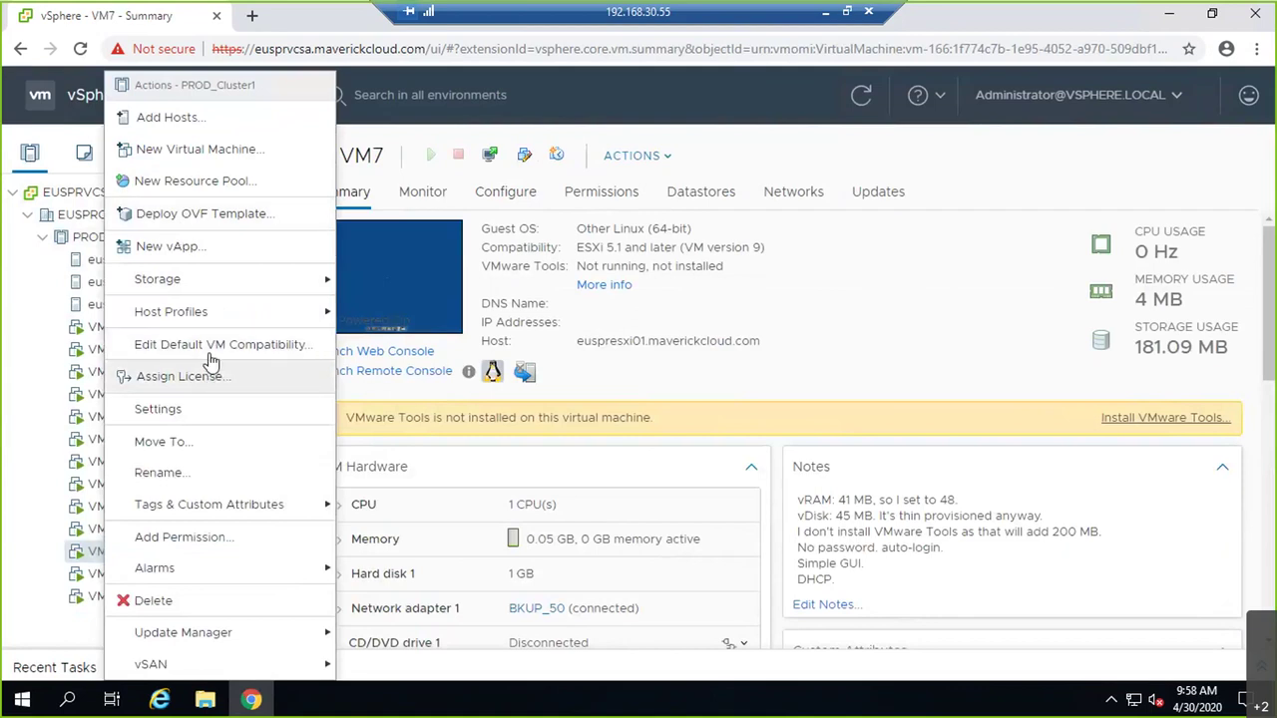
right_click(78, 348)
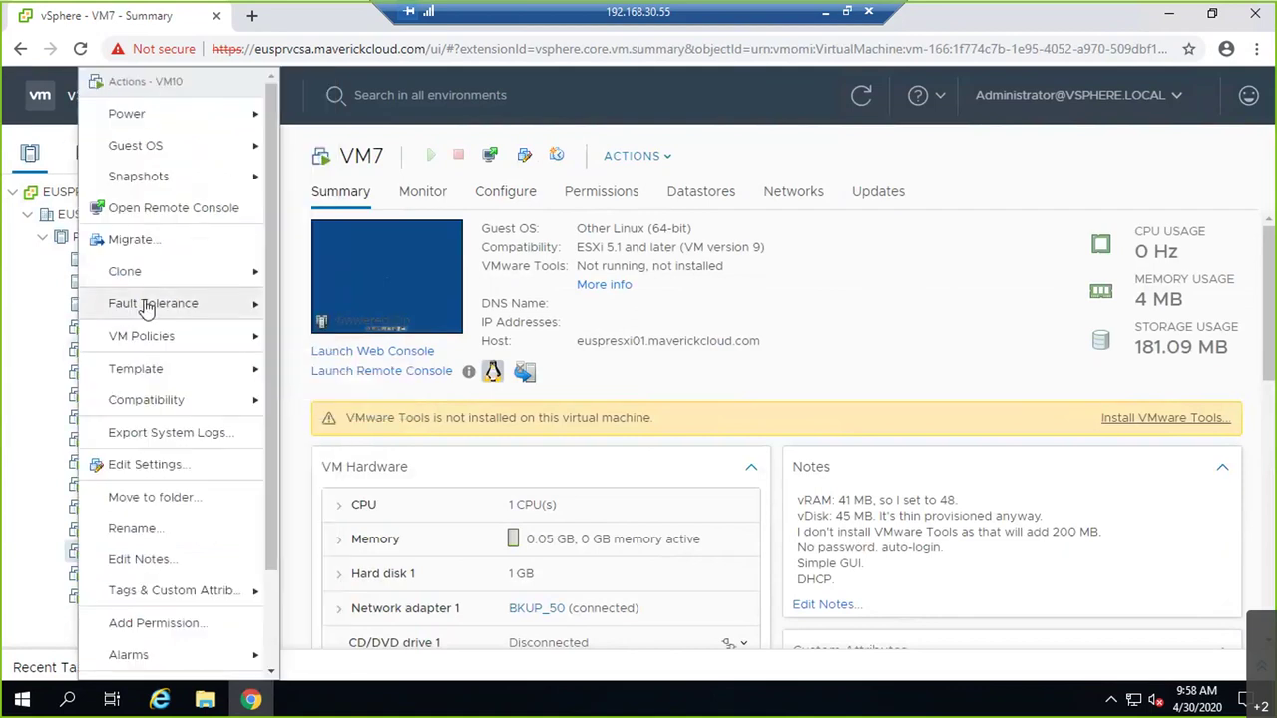
mouse_move(163, 273)
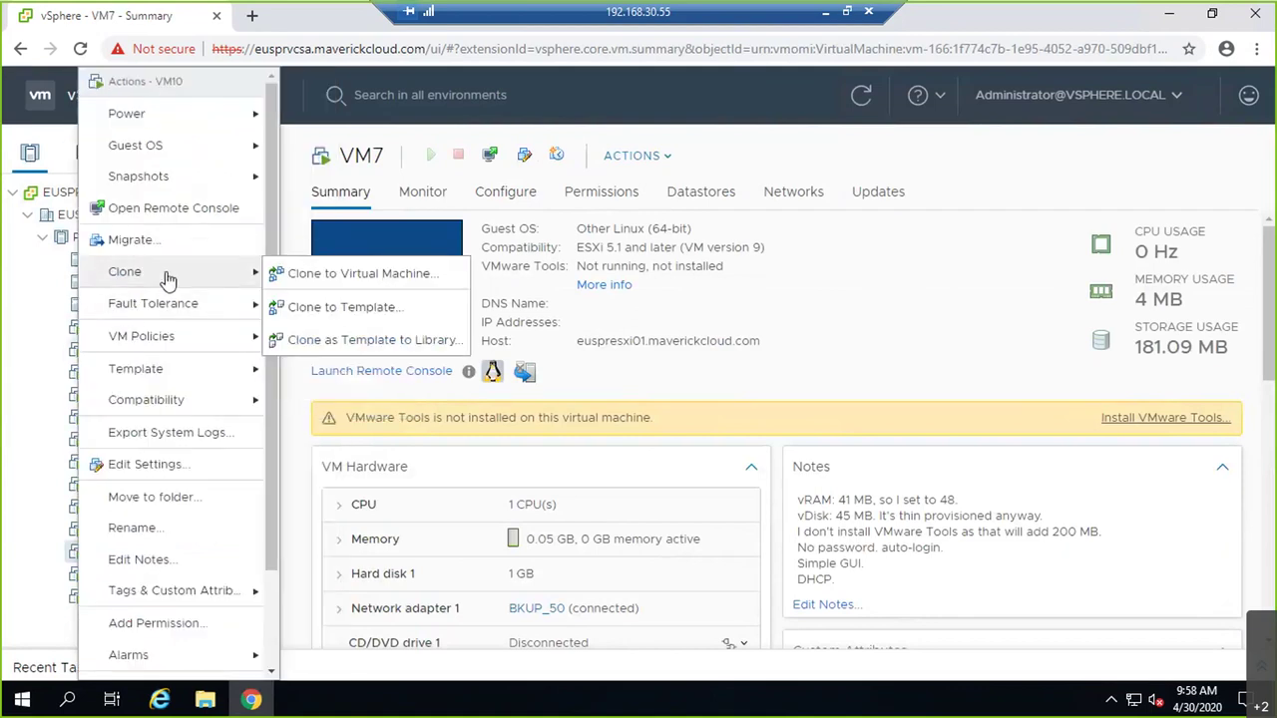
left_click(336, 285)
type("VM14")
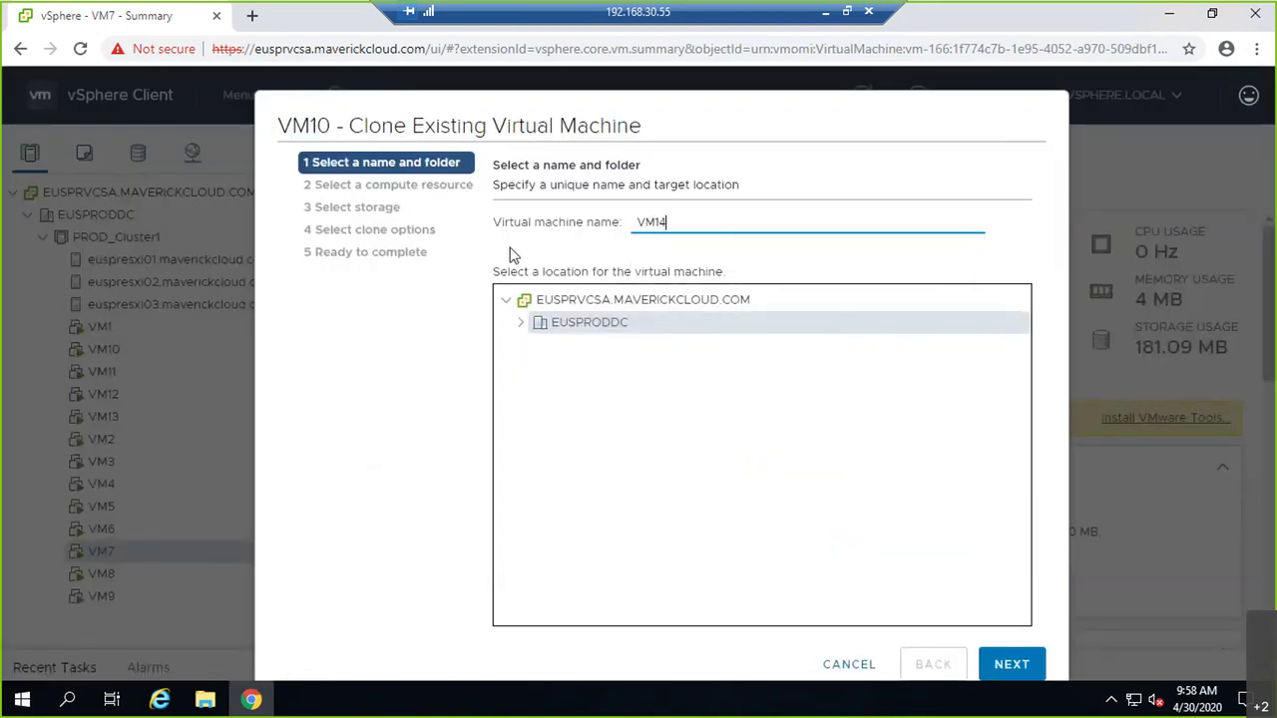
left_click(1010, 664)
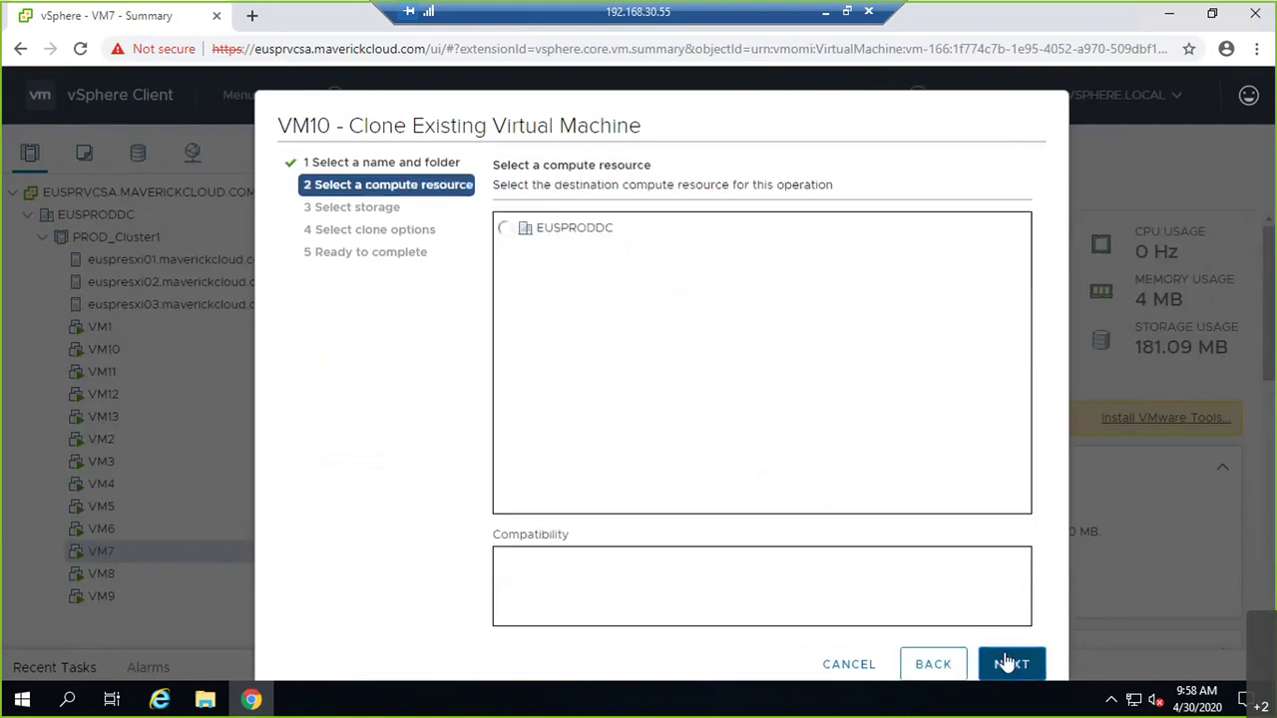
Check the hosts under PROD_Cluster1 and choose the cluster itself as VM14's compute resource.
left_click(589, 252)
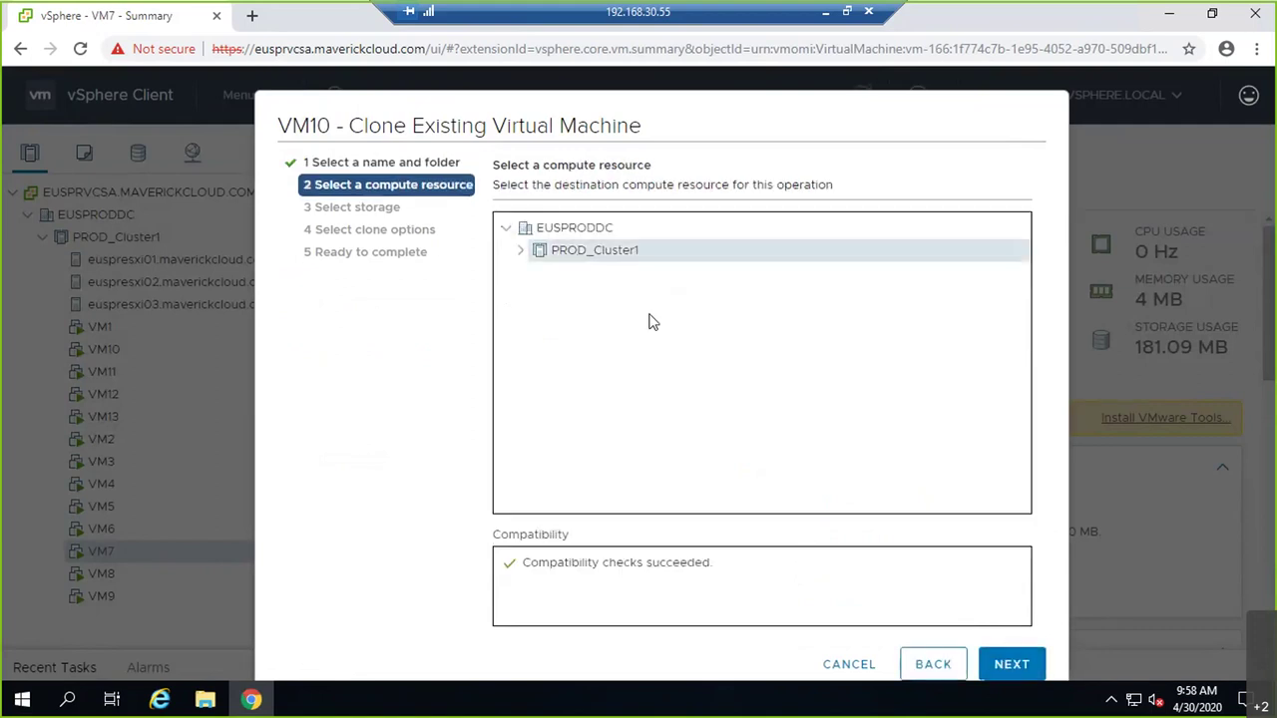
left_click(521, 250)
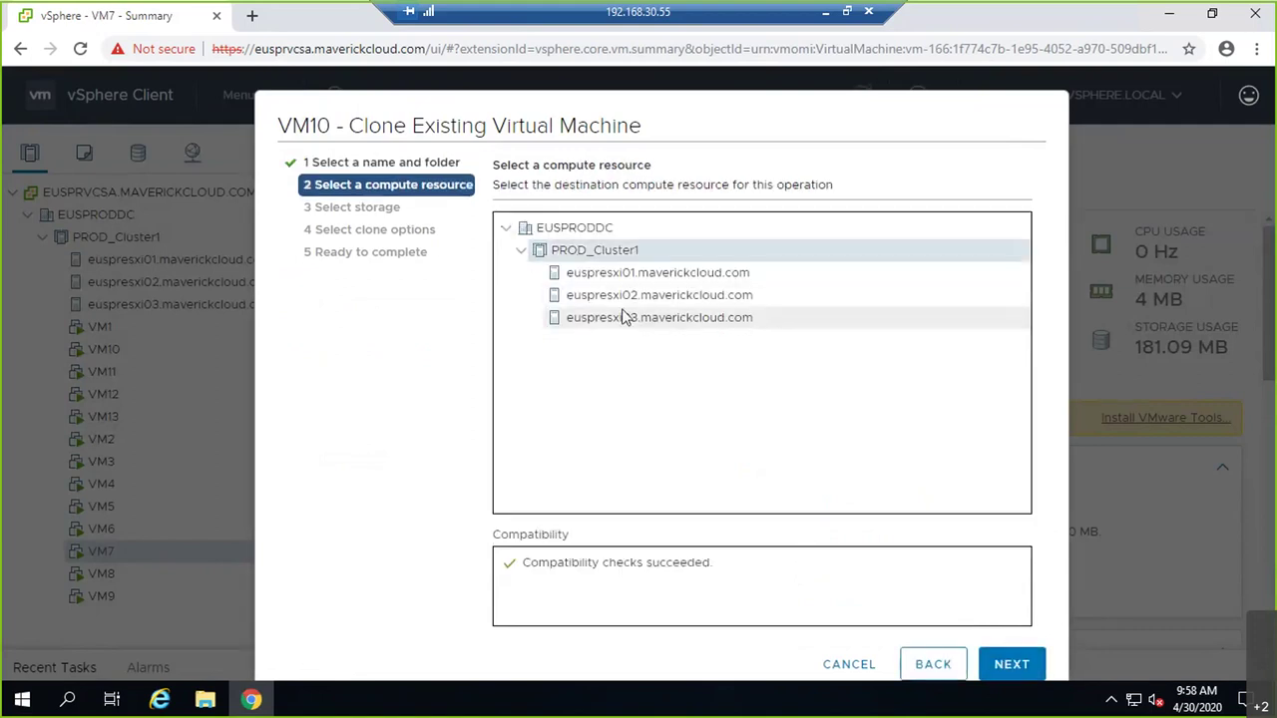
left_click(597, 272)
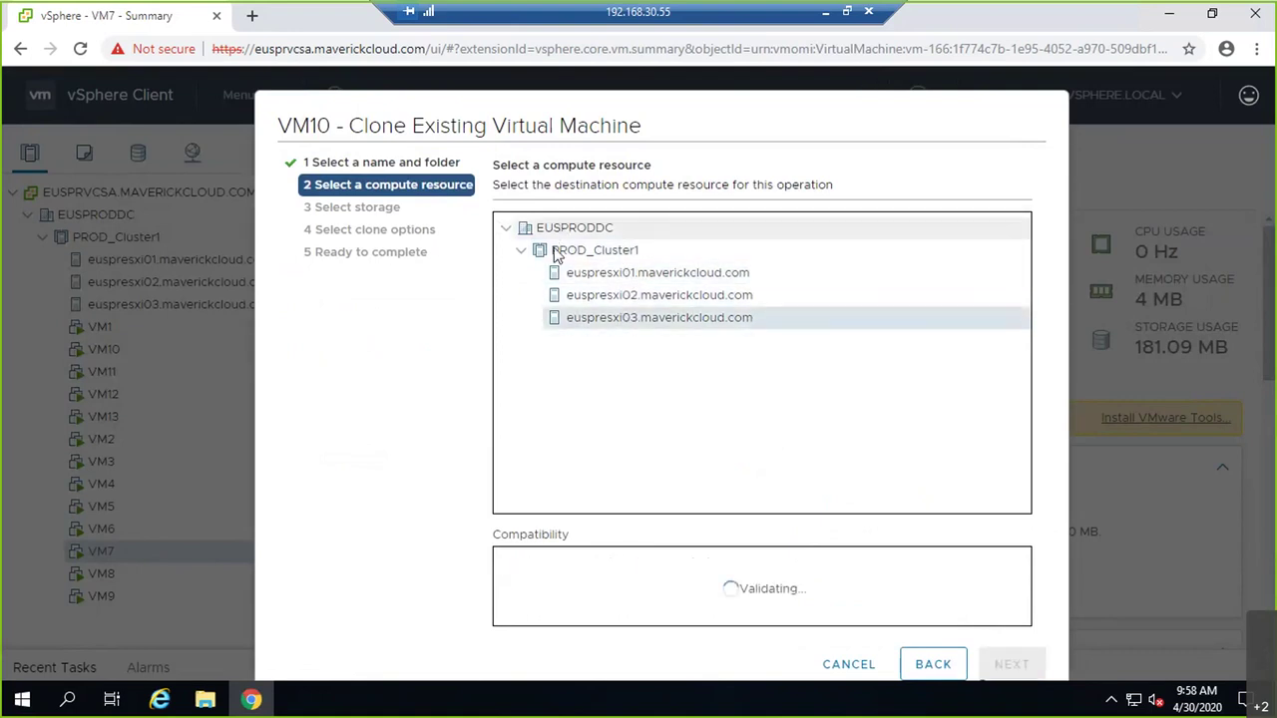
left_click(523, 251)
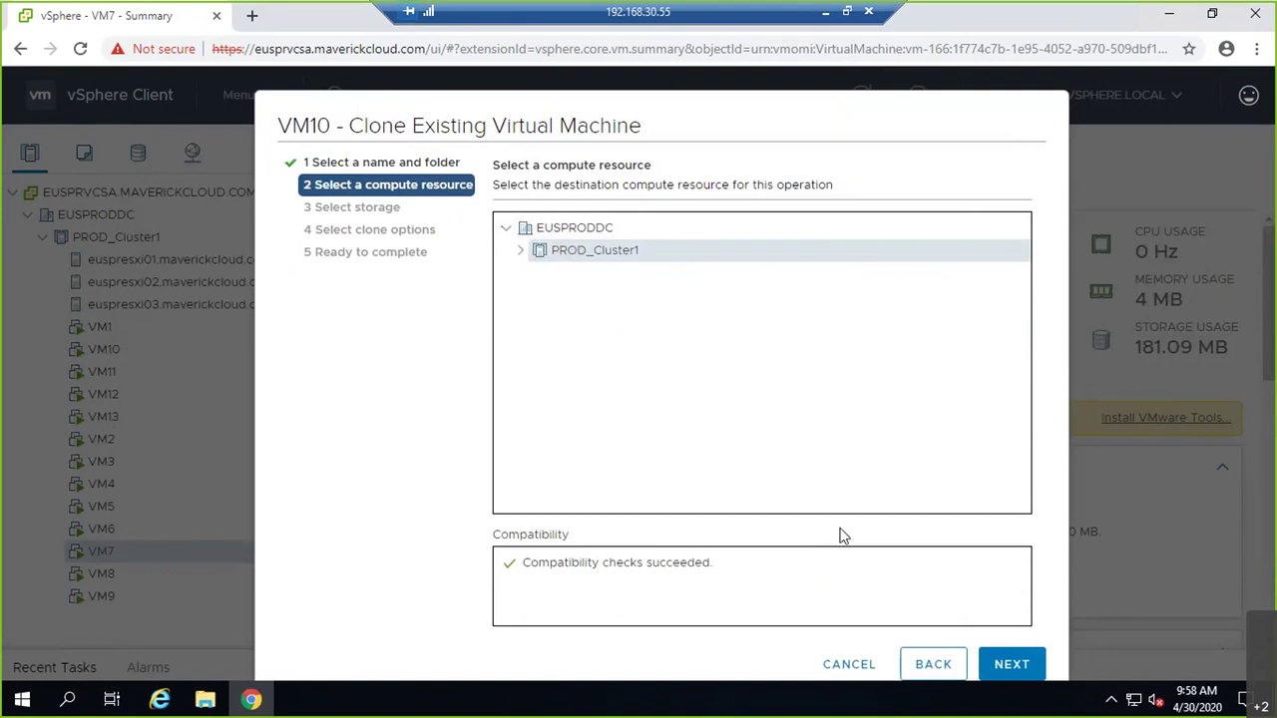
left_click(1012, 664)
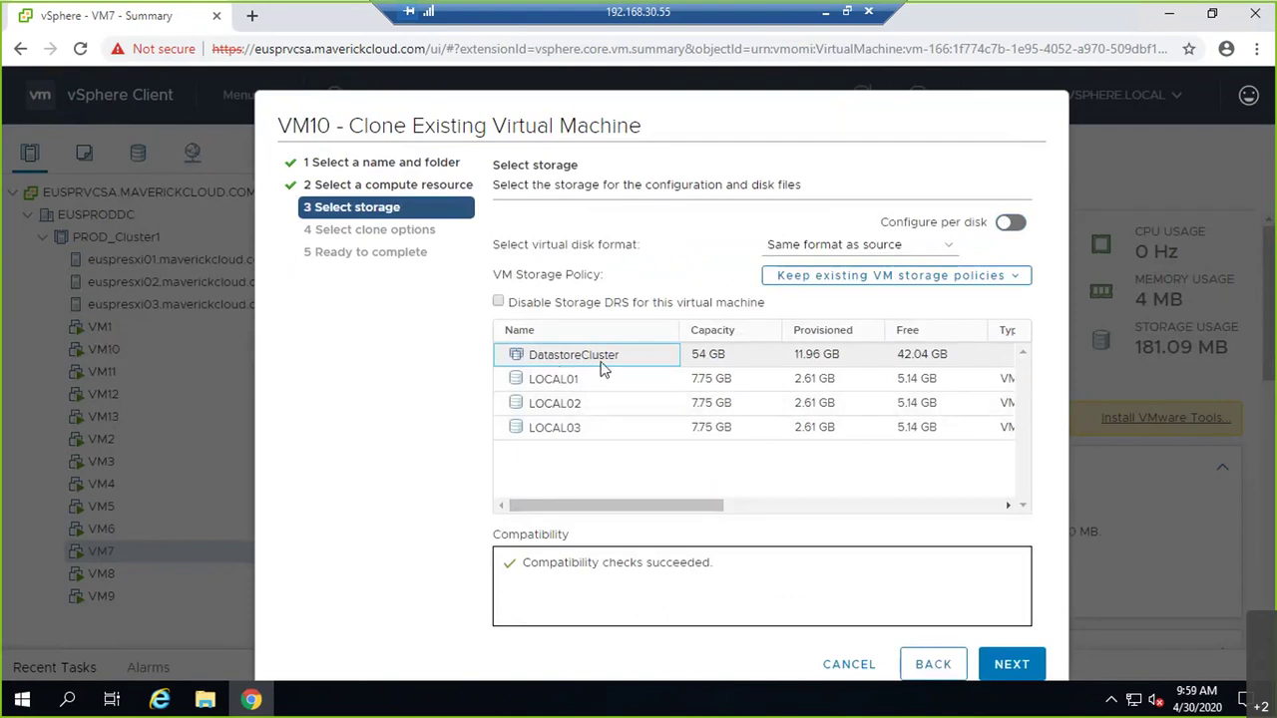
Store VM14 on DatastoreCluster with no extra clone options, check the recommended datastore, and complete the clone.
left_click(995, 668)
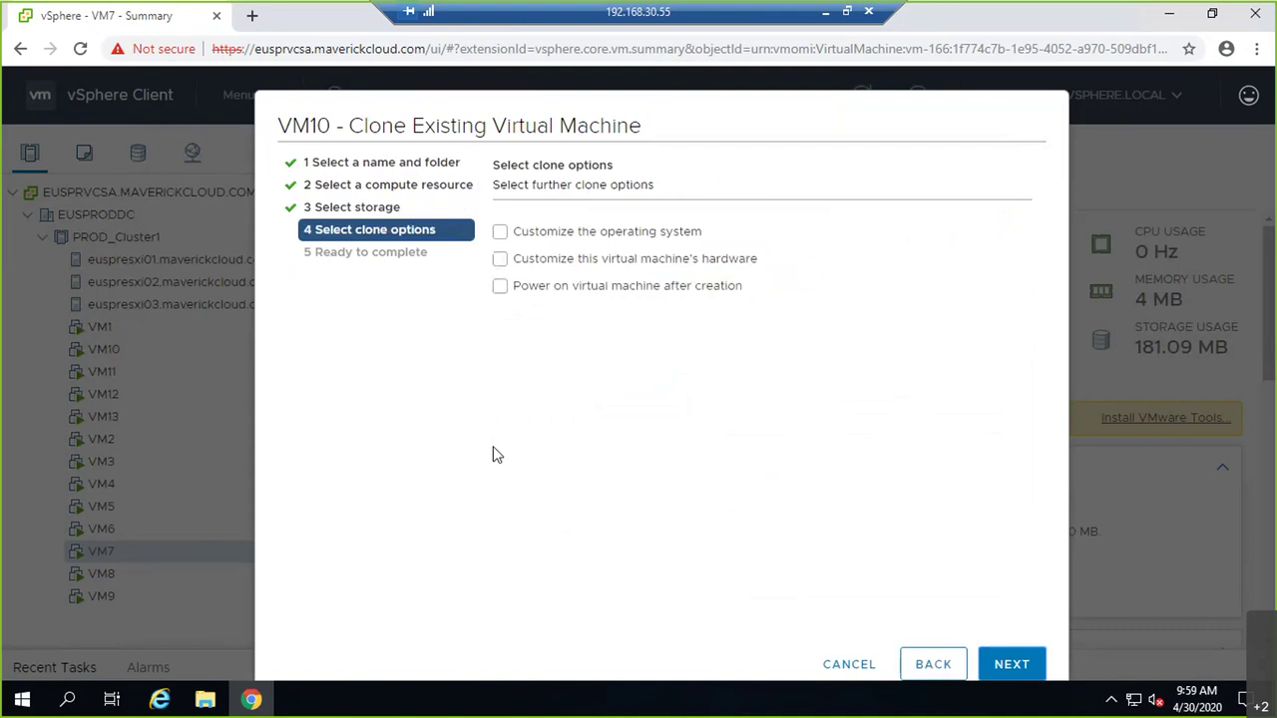
left_click(1001, 666)
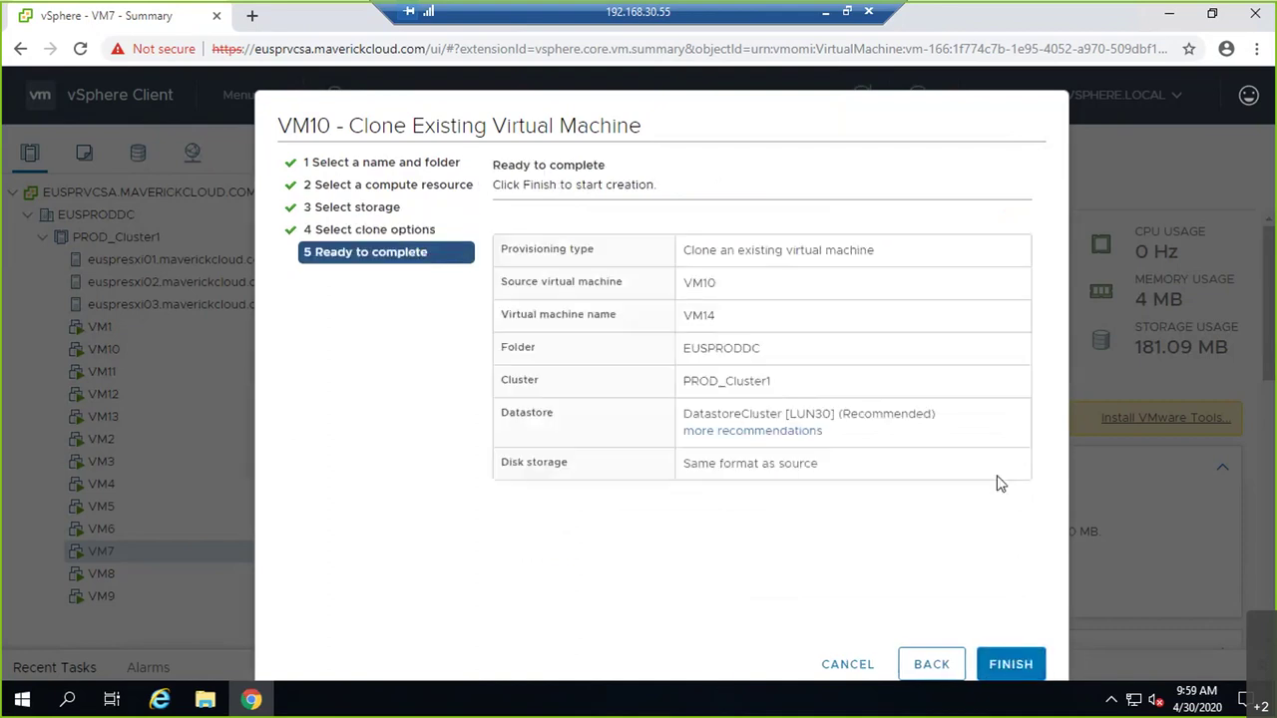
left_click_drag(851, 439, 684, 417)
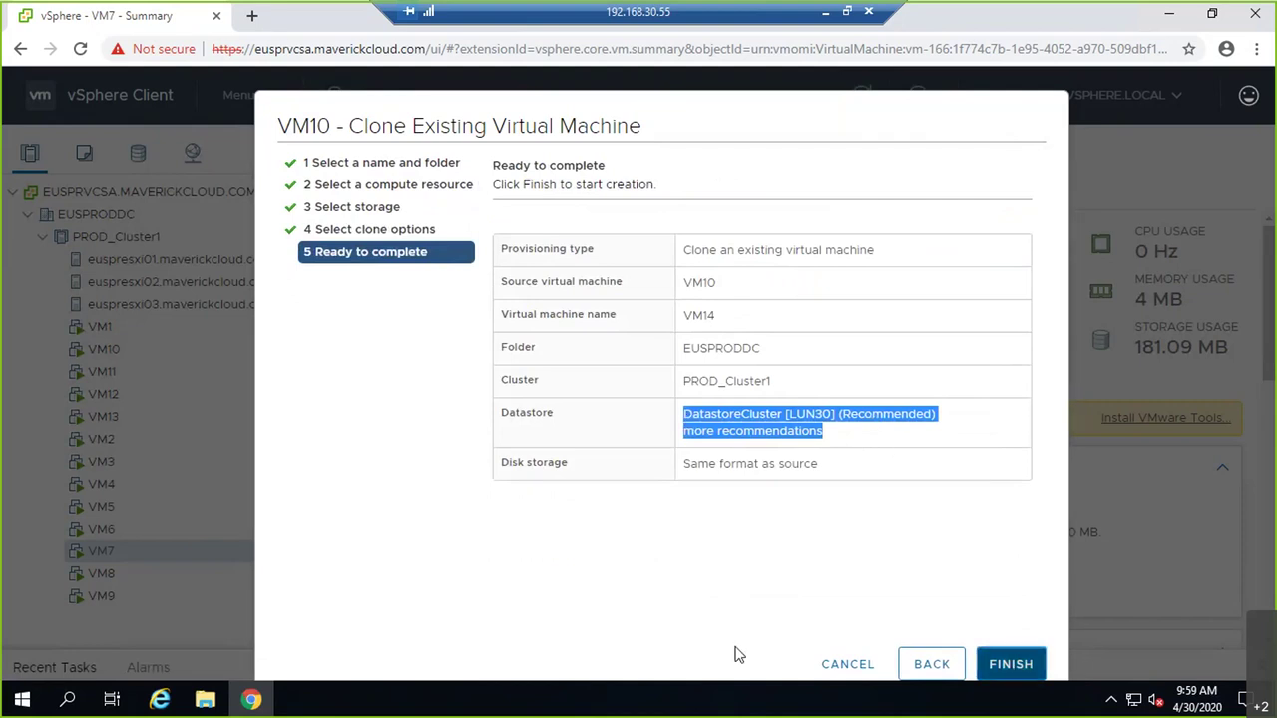
key("Return")
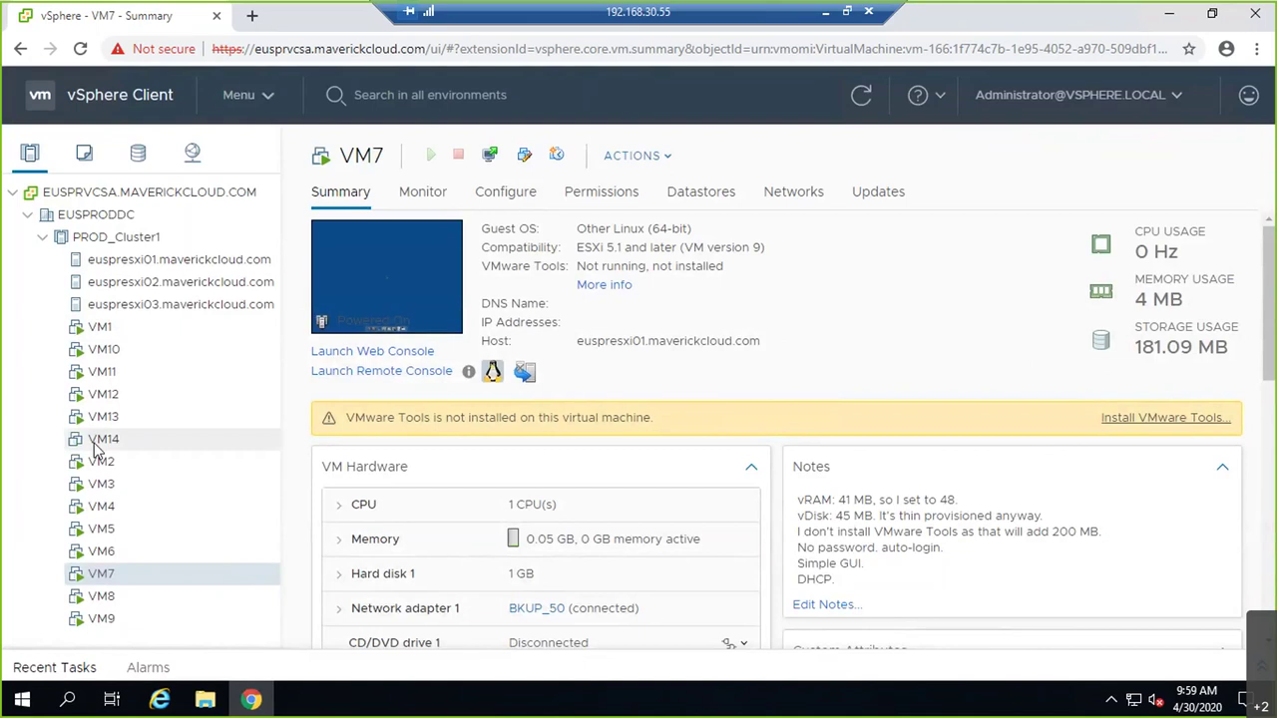
Power on VM14 and dismiss the error dialogs.
right_click(102, 439)
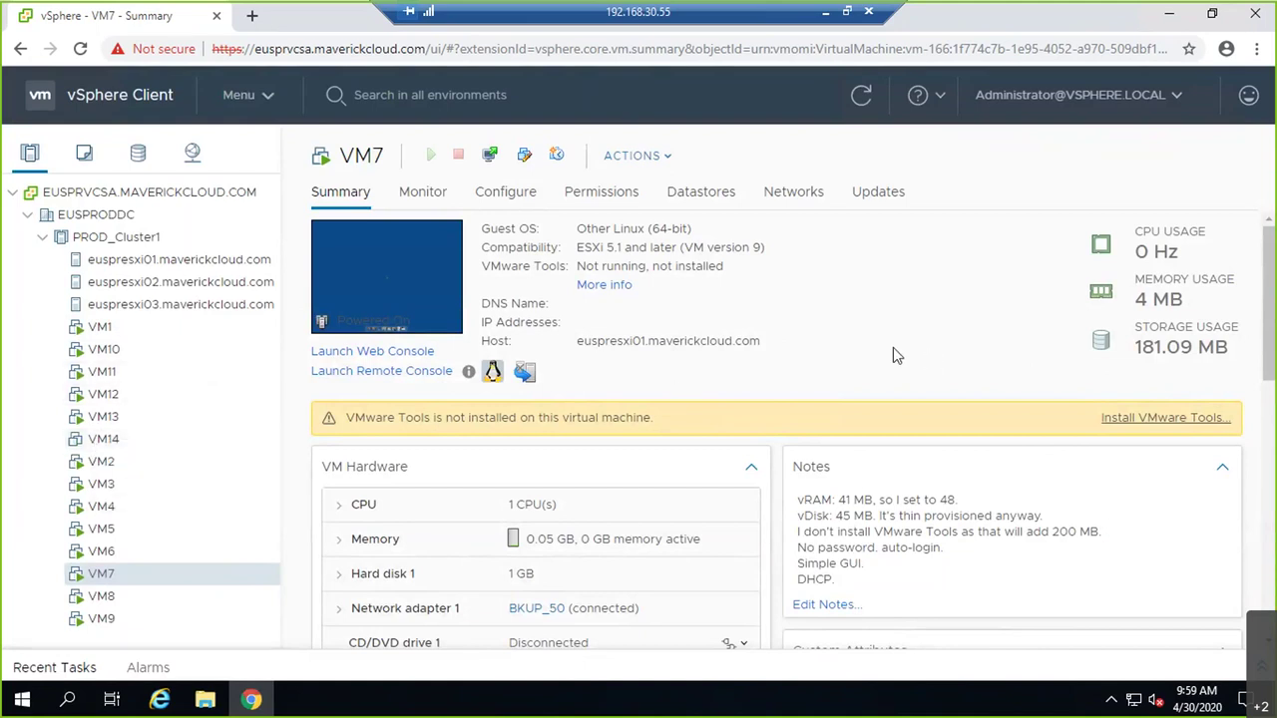
left_click(865, 100)
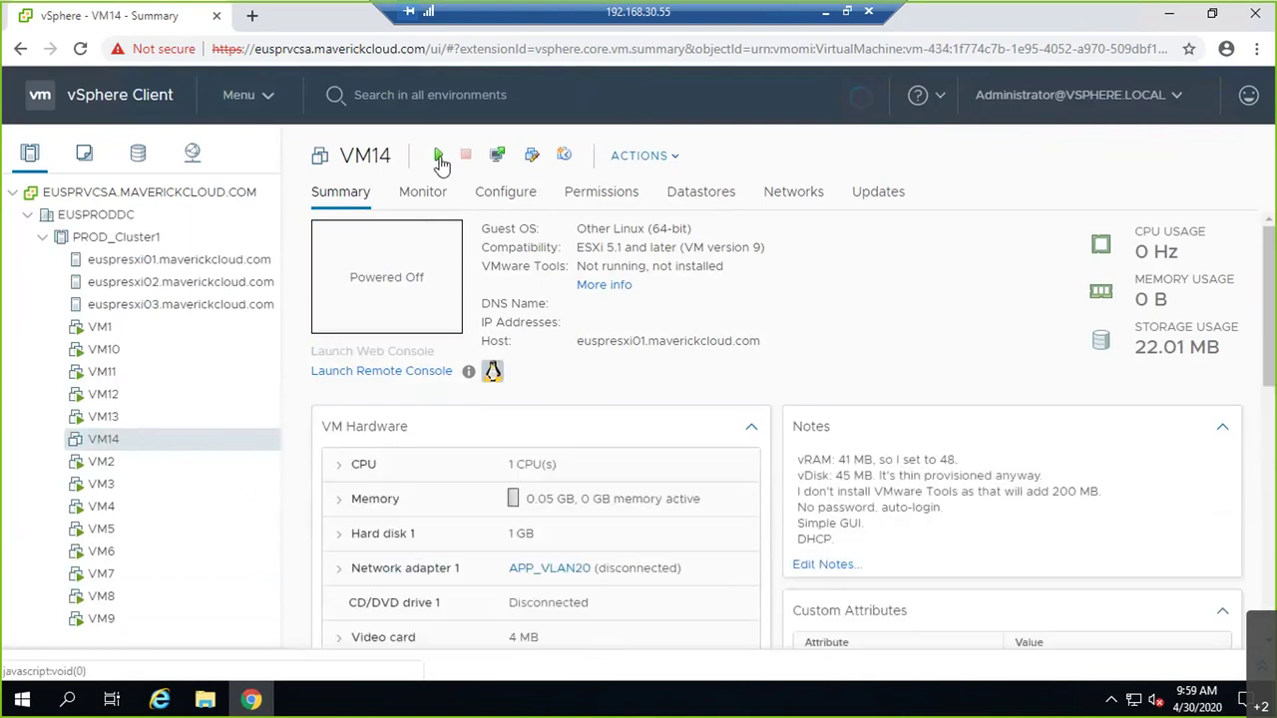
left_click(434, 161)
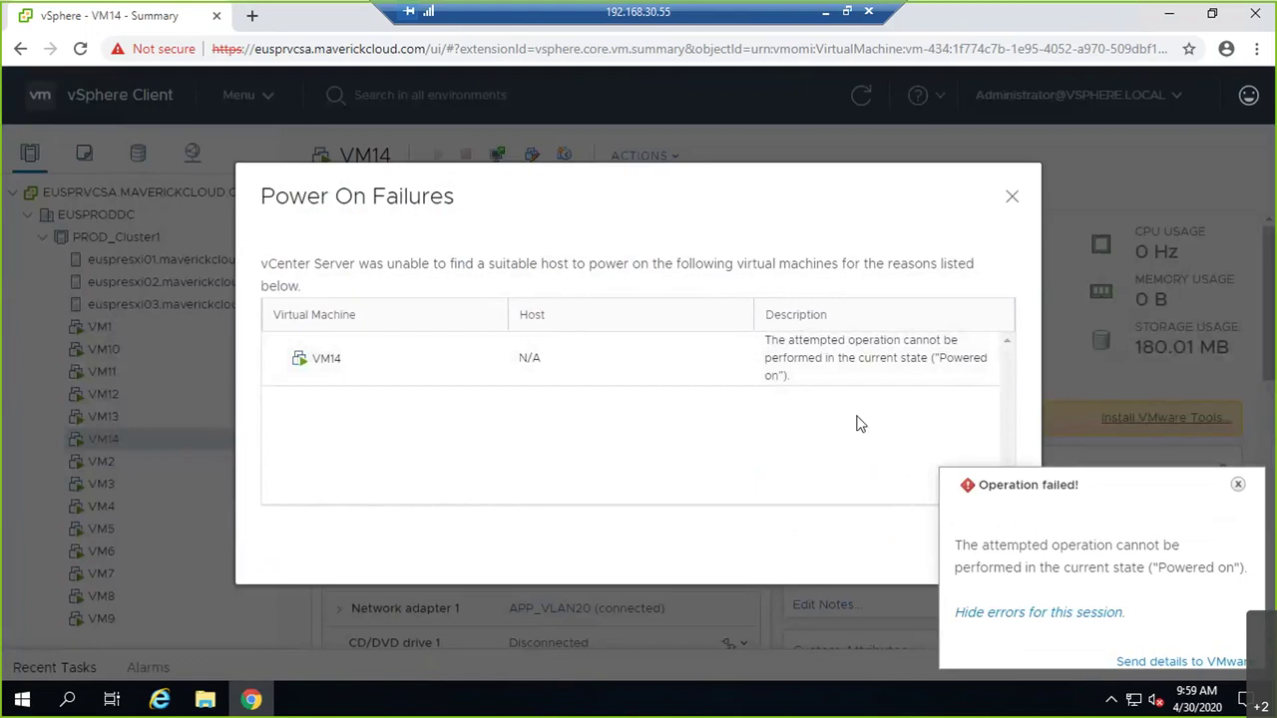
left_click(1237, 486)
left_click(1013, 199)
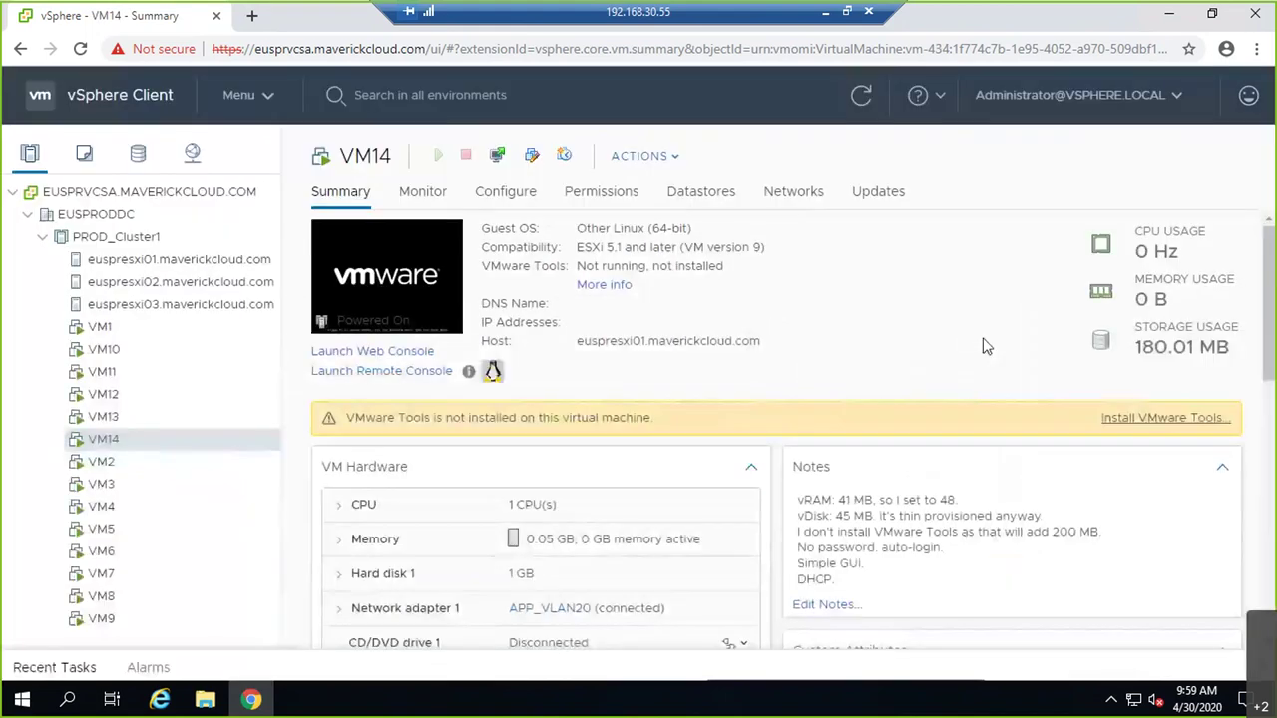
Start cloning VM1 to a virtual machine named VM15 in EUSPRODDC, using PROD_Cluster1 as the compute resource.
right_click(101, 328)
mouse_move(146, 282)
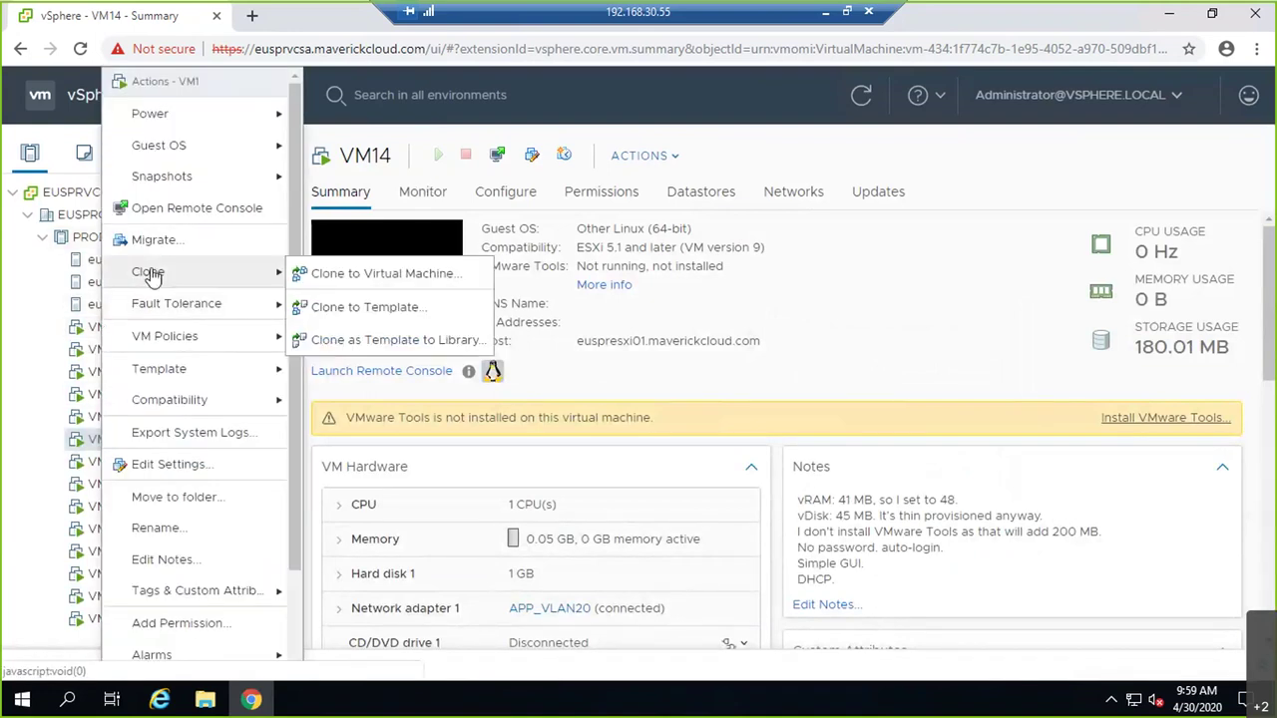
left_click(339, 279)
type("VM15")
left_click(589, 329)
left_click(1010, 665)
left_click(588, 258)
left_click(1011, 664)
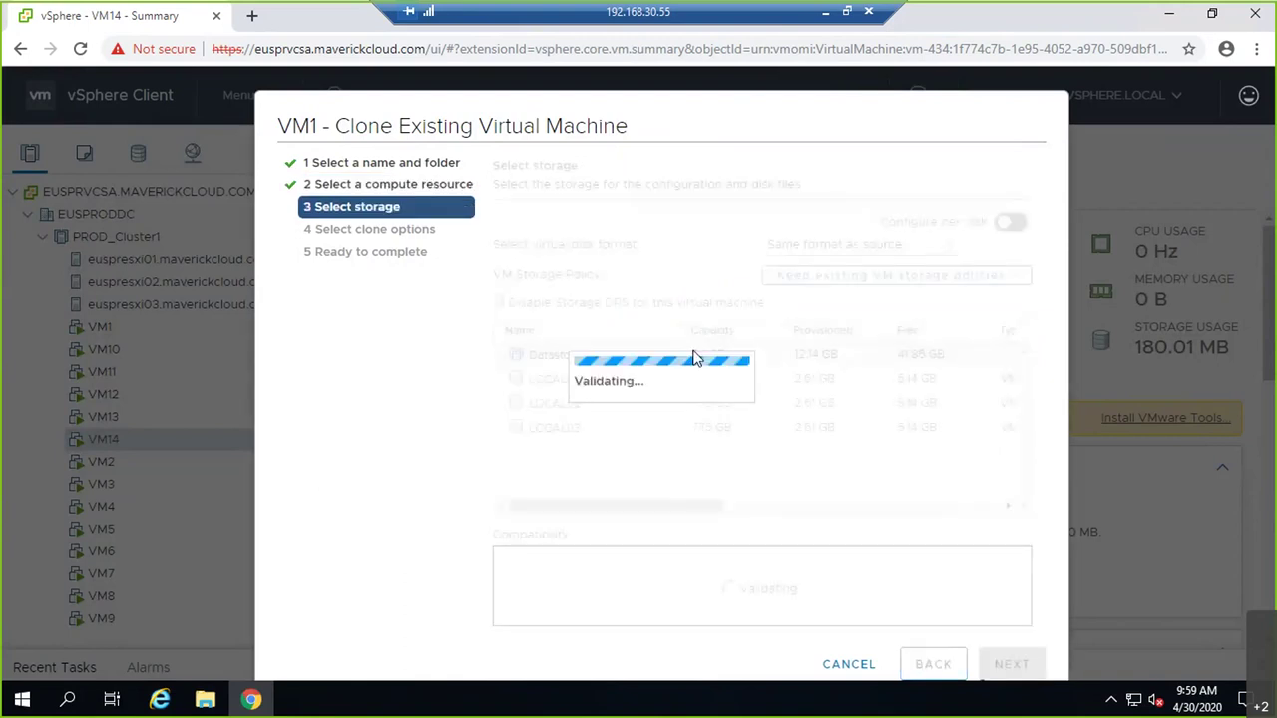
Place VM15 on DatastoreCluster with no extra clone options, check the recommended datastore, and complete the clone.
left_click(564, 359)
left_click(1015, 670)
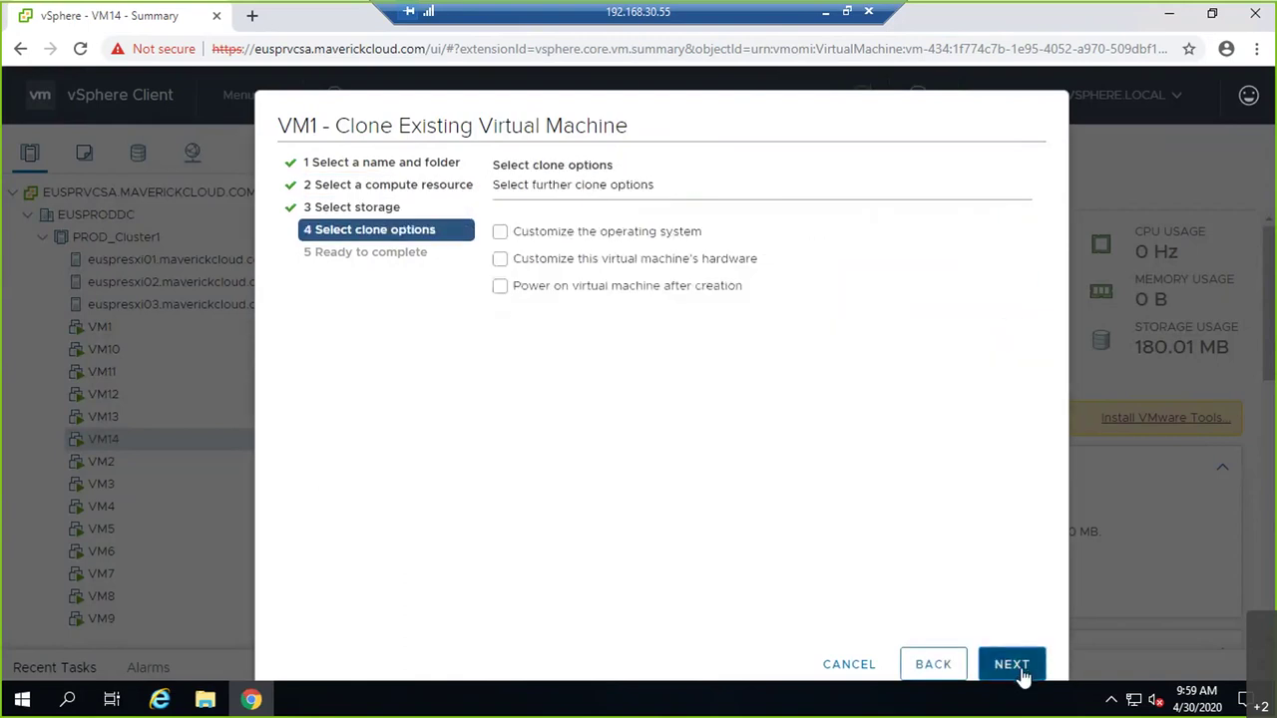
left_click(1017, 672)
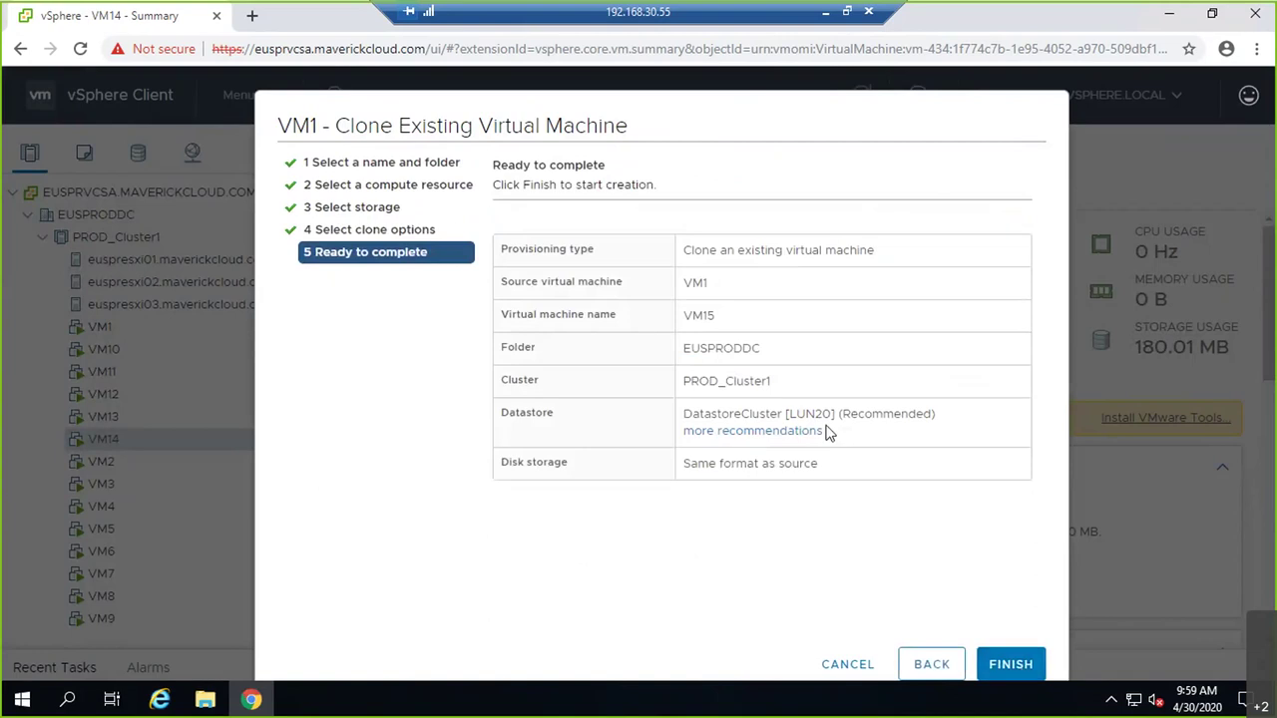
left_click_drag(833, 428, 683, 413)
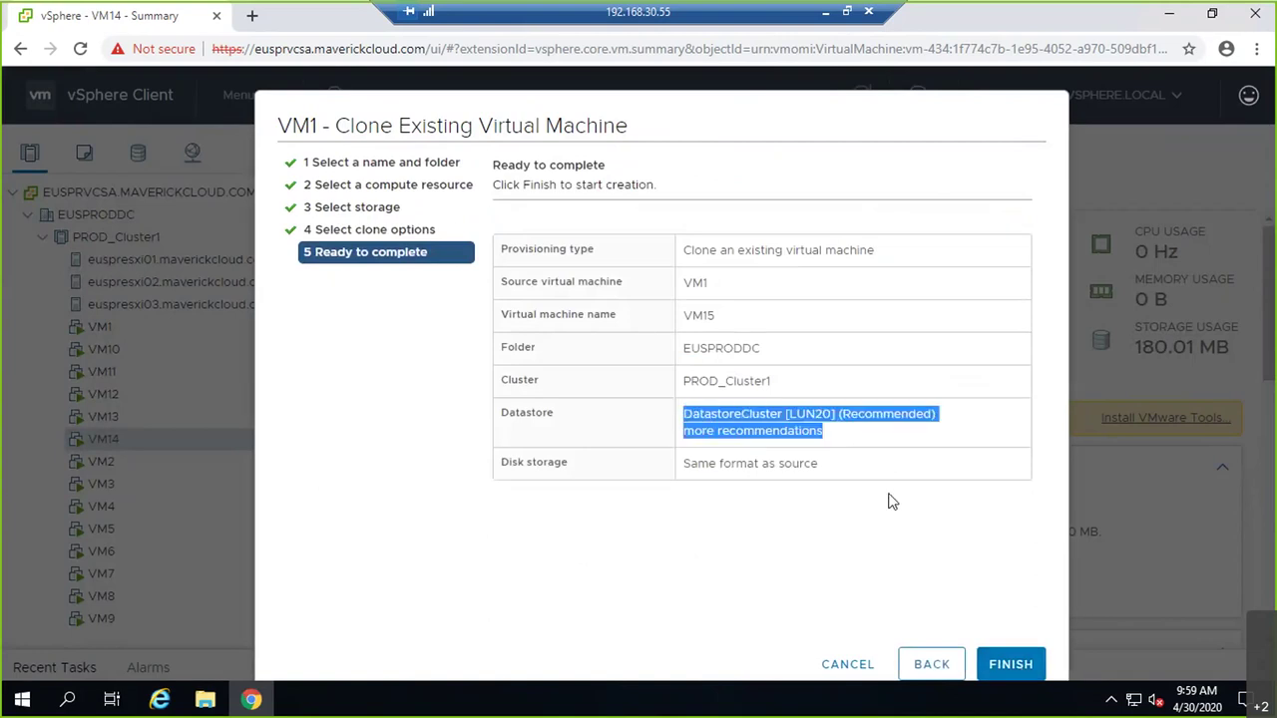
left_click(1009, 666)
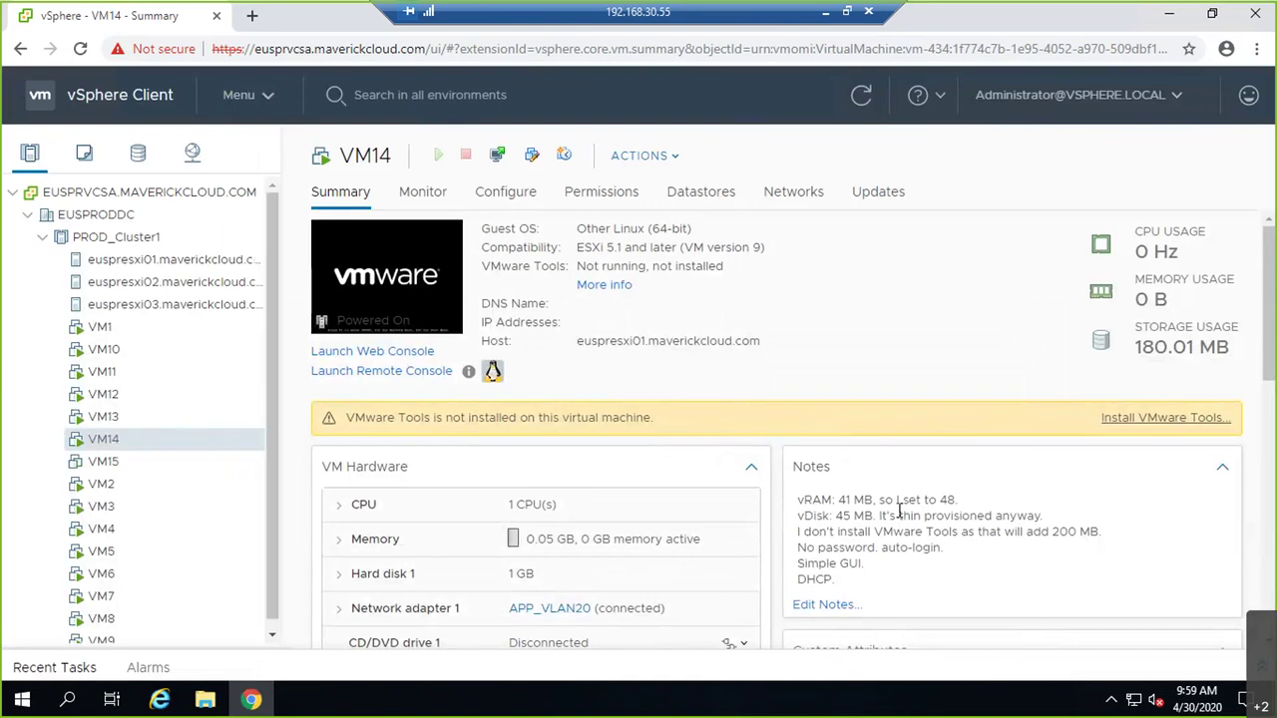
View VM15's summary, then review the capacity and free space of the datastores in DatastoreCluster.
left_click(103, 461)
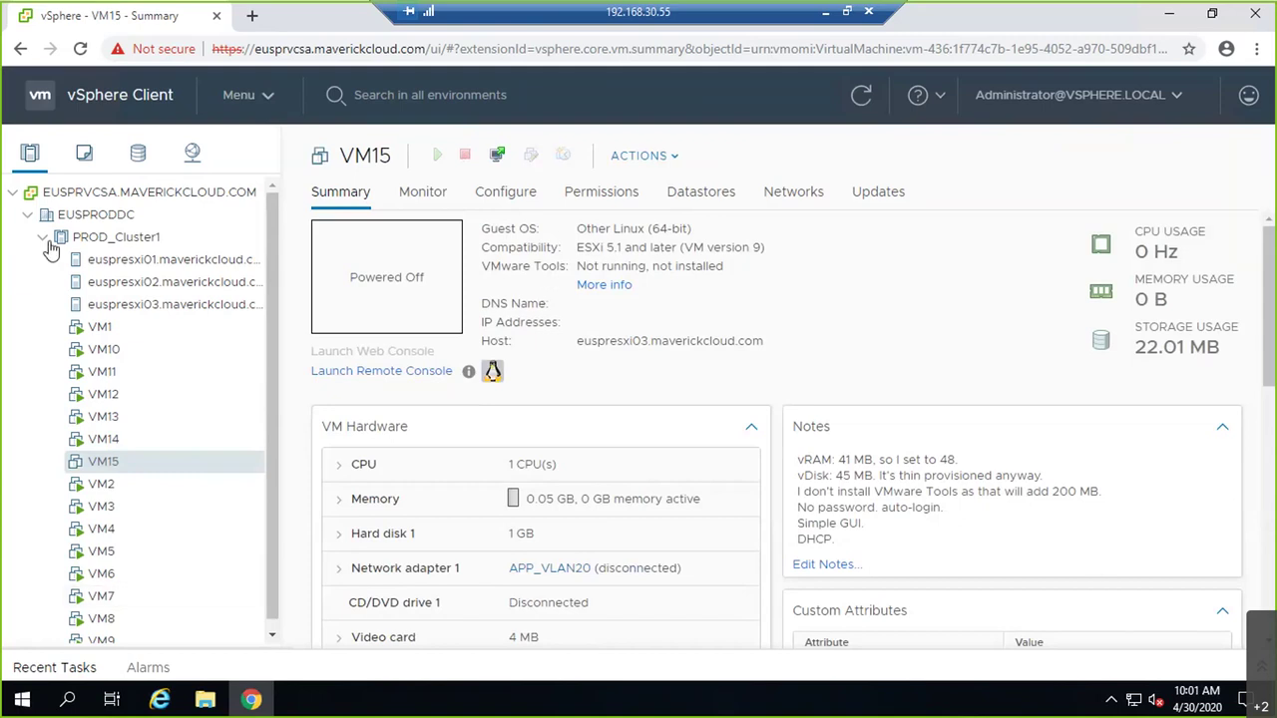
left_click(140, 159)
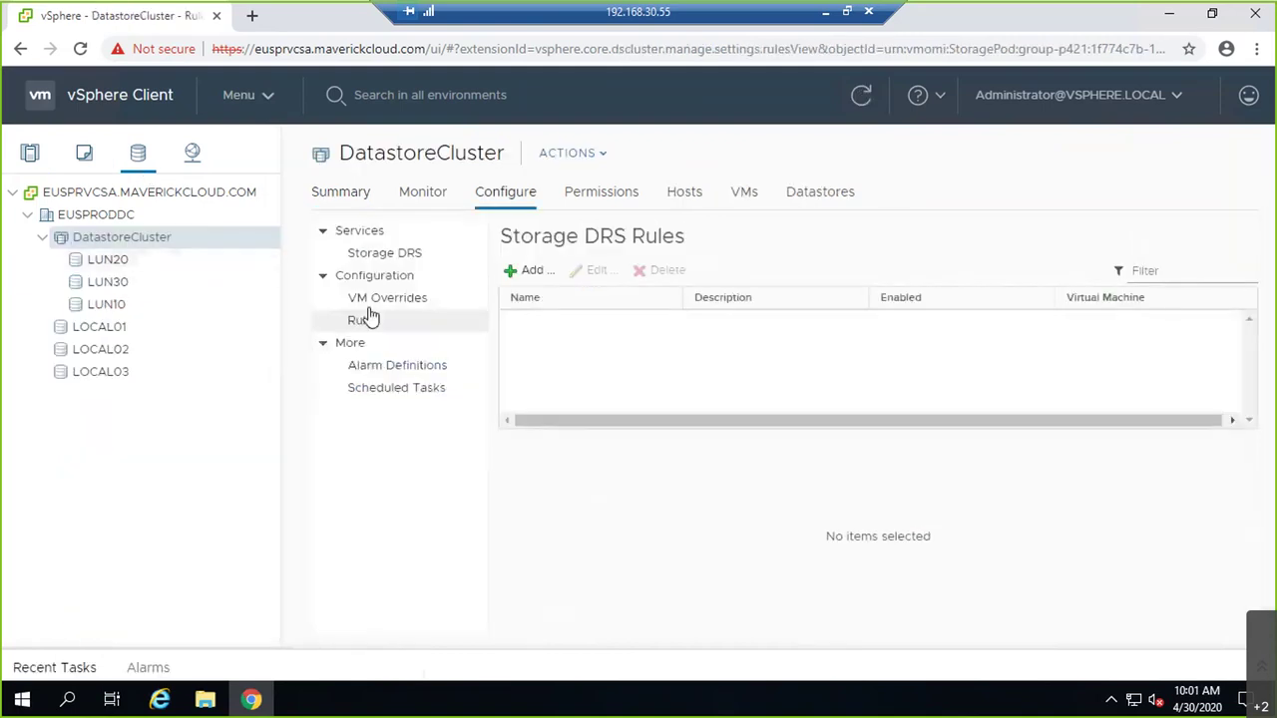
left_click(816, 200)
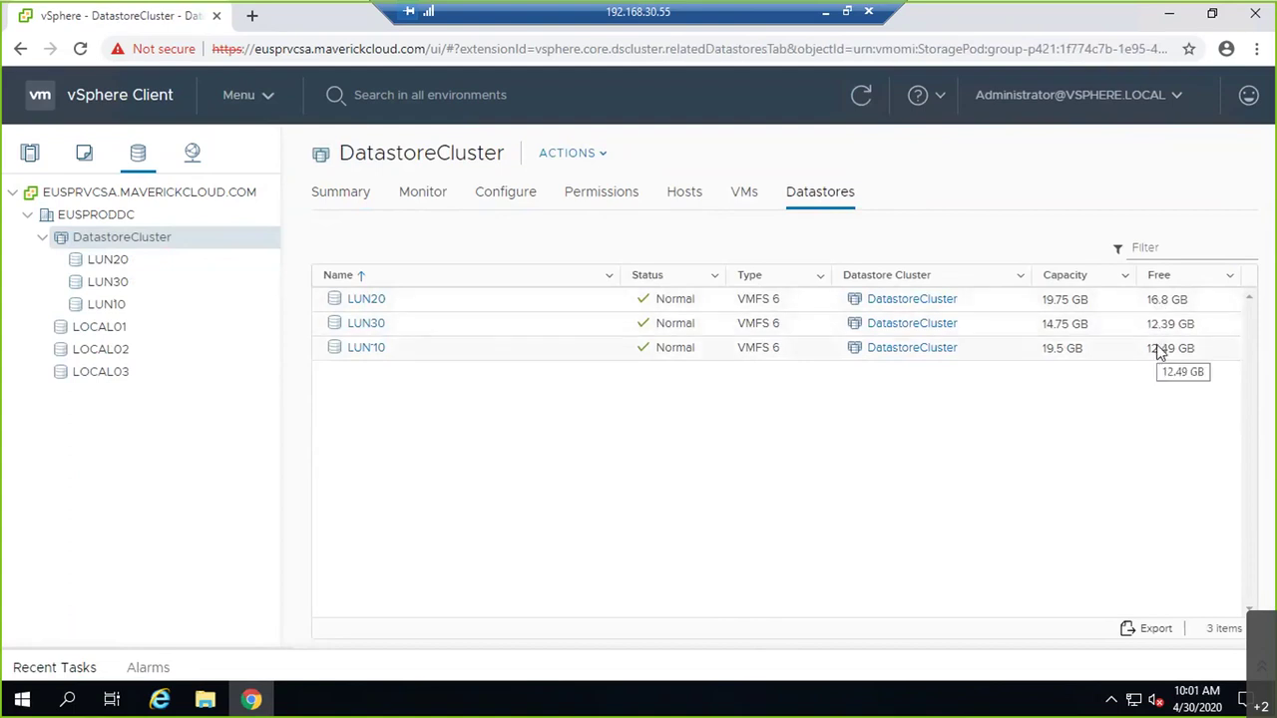
Check LUN20's free space in DatastoreCluster and view the files stored on LUN10.
left_click(1168, 300)
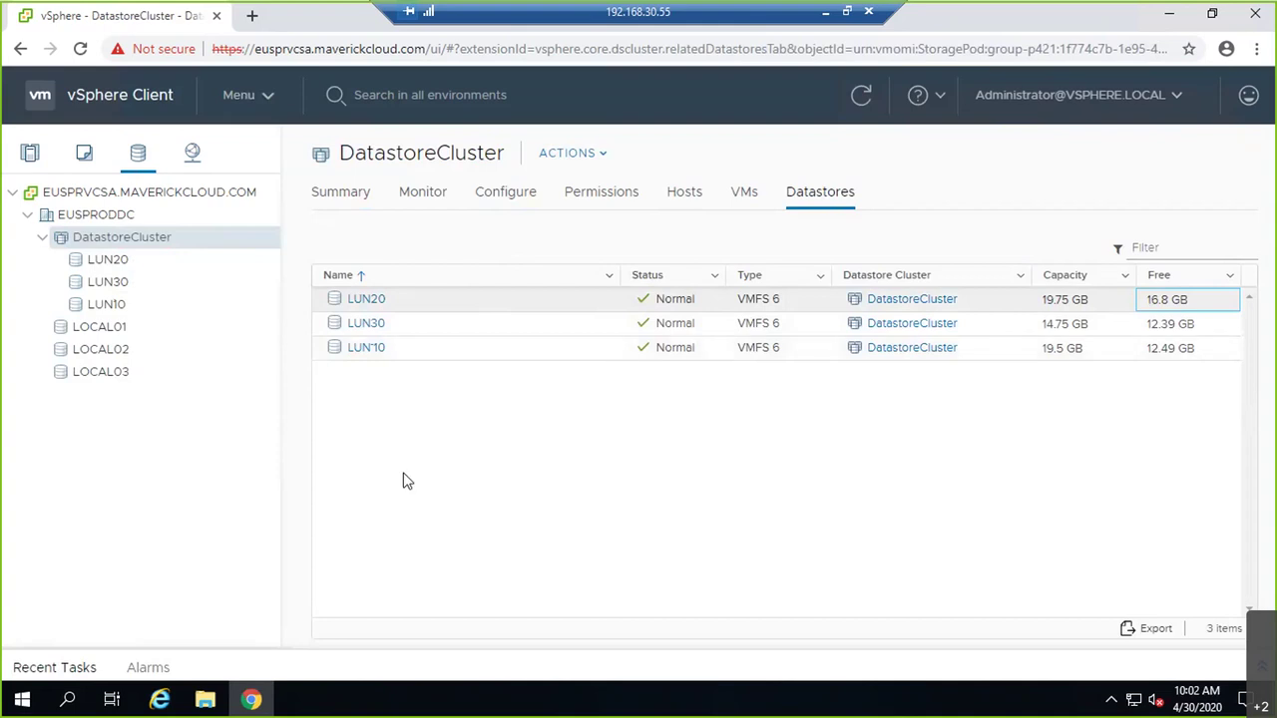
left_click(371, 353)
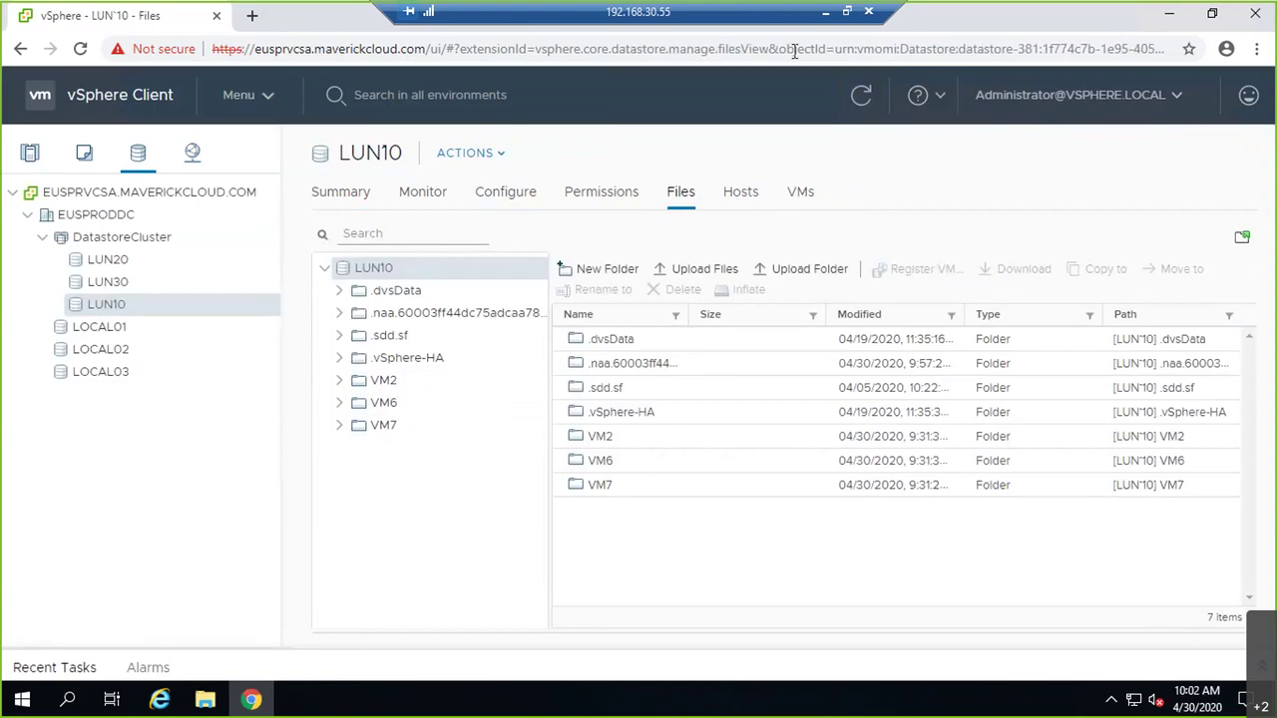
Switch to Microsoft Whiteboard and draw two red boxes linked to a small node above them, beside the existing diagram.
key("alt+Tab")
scroll(675, 445, "down", 3)
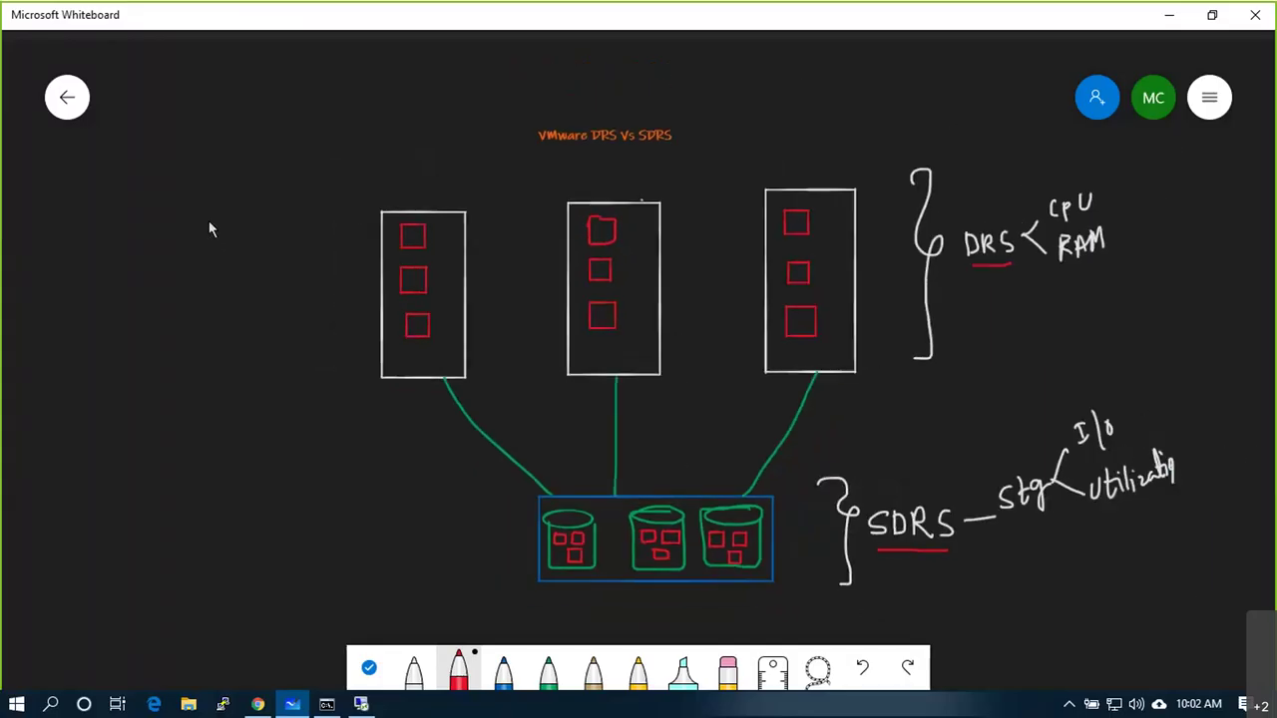
mouse_move(156, 156)
left_mouse_down()
mouse_move(161, 196)
mouse_move(199, 165)
mouse_move(162, 159)
left_mouse_up()
mouse_move(268, 200)
left_mouse_down()
mouse_move(270, 150)
mouse_move(229, 150)
mouse_move(214, 114)
mouse_move(239, 147)
mouse_move(225, 106)
mouse_move(287, 70)
mouse_move(245, 72)
left_mouse_up()
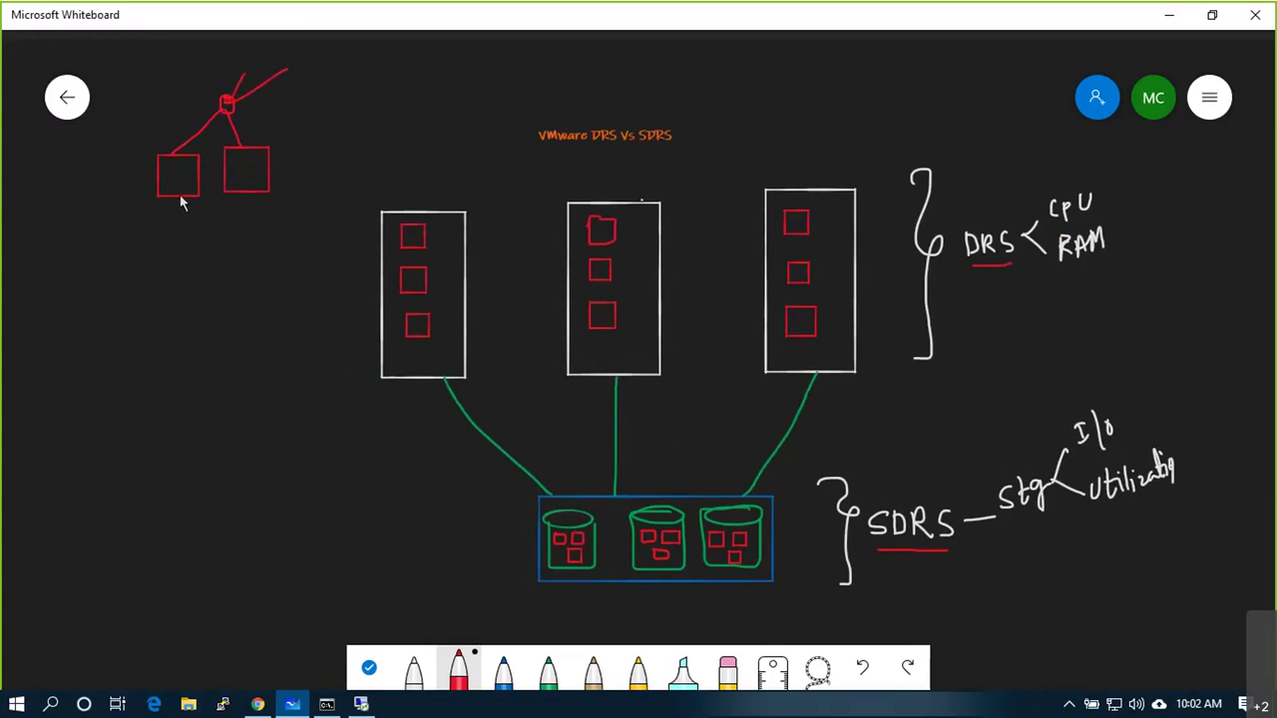
Label the two red boxes 1 and 2, draw outward arrows below them, and add red check marks to the first two hosts.
left_click_drag(176, 165, 176, 184)
left_click_drag(238, 159, 238, 172)
left_click_drag(237, 175, 245, 184)
left_click_drag(189, 216, 174, 218)
left_click_drag(439, 346, 453, 325)
left_click_drag(652, 340, 668, 330)
Draw a white storage box containing a datastore cylinder with two disks, and connect boxes 1 and 2 to it with white lines.
left_click(419, 681)
left_click_drag(170, 194, 189, 369)
left_click_drag(257, 191, 247, 302)
mouse_move(154, 374)
left_mouse_down()
mouse_move(283, 452)
mouse_move(146, 464)
mouse_move(150, 377)
mouse_move(225, 398)
mouse_move(229, 454)
mouse_move(234, 406)
mouse_move(191, 430)
mouse_move(199, 419)
mouse_move(186, 411)
mouse_move(218, 429)
mouse_move(222, 411)
mouse_move(225, 429)
mouse_move(208, 419)
left_mouse_up()
mouse_move(190, 367)
left_mouse_down()
mouse_move(196, 385)
mouse_move(219, 383)
left_mouse_up()
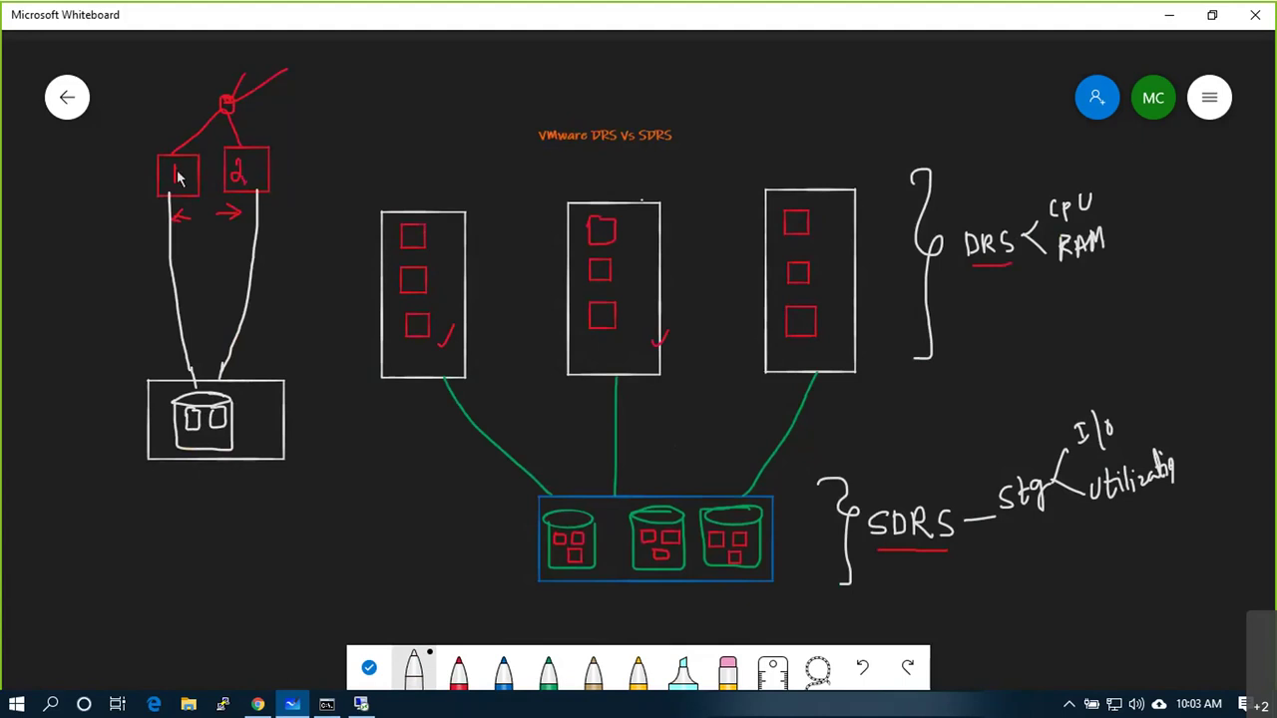
Write an underlined "A.AF" beside box 2 and draw a white check mark above the first host.
mouse_move(282, 140)
left_mouse_down()
mouse_move(283, 157)
mouse_move(335, 138)
mouse_move(325, 149)
left_mouse_up()
left_click(305, 155)
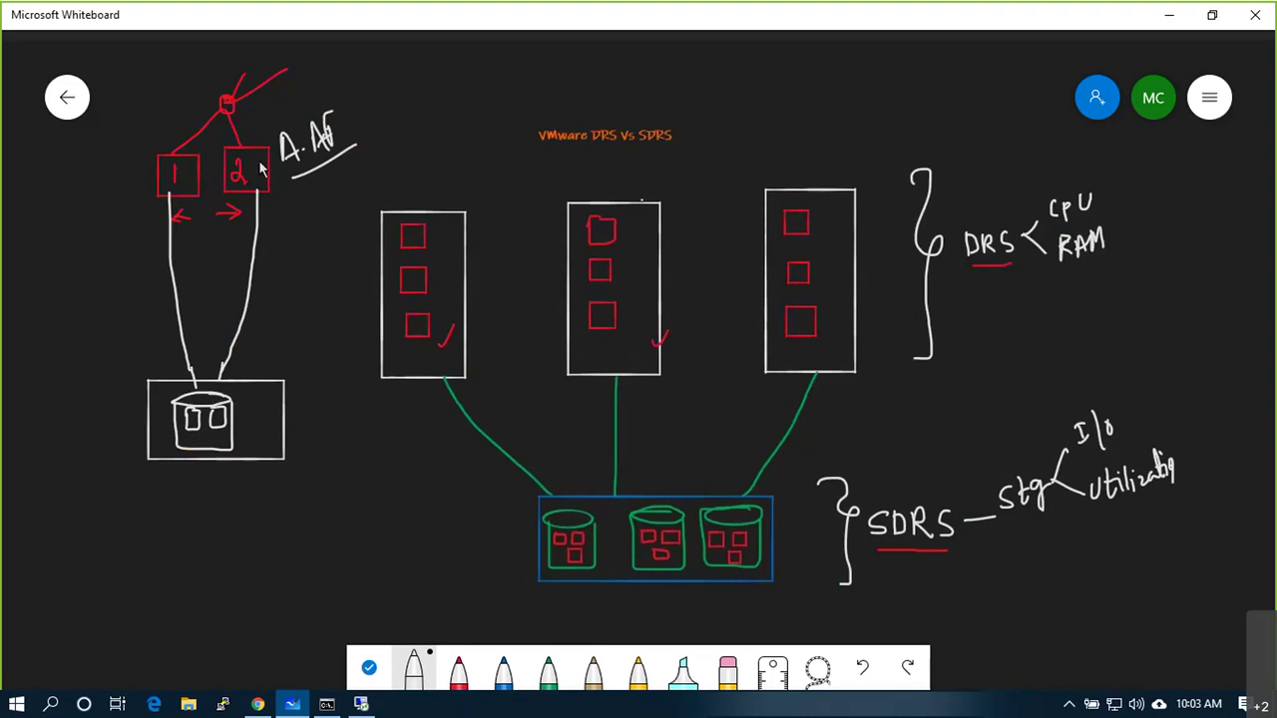
left_click_drag(469, 193, 518, 158)
Try striking through boxes 1 and 2 with a connecting stroke between them, and undo these four strokes.
left_click_drag(145, 146, 192, 195)
left_click_drag(187, 151, 142, 221)
left_click_drag(185, 180, 245, 205)
left_click_drag(255, 155, 225, 220)
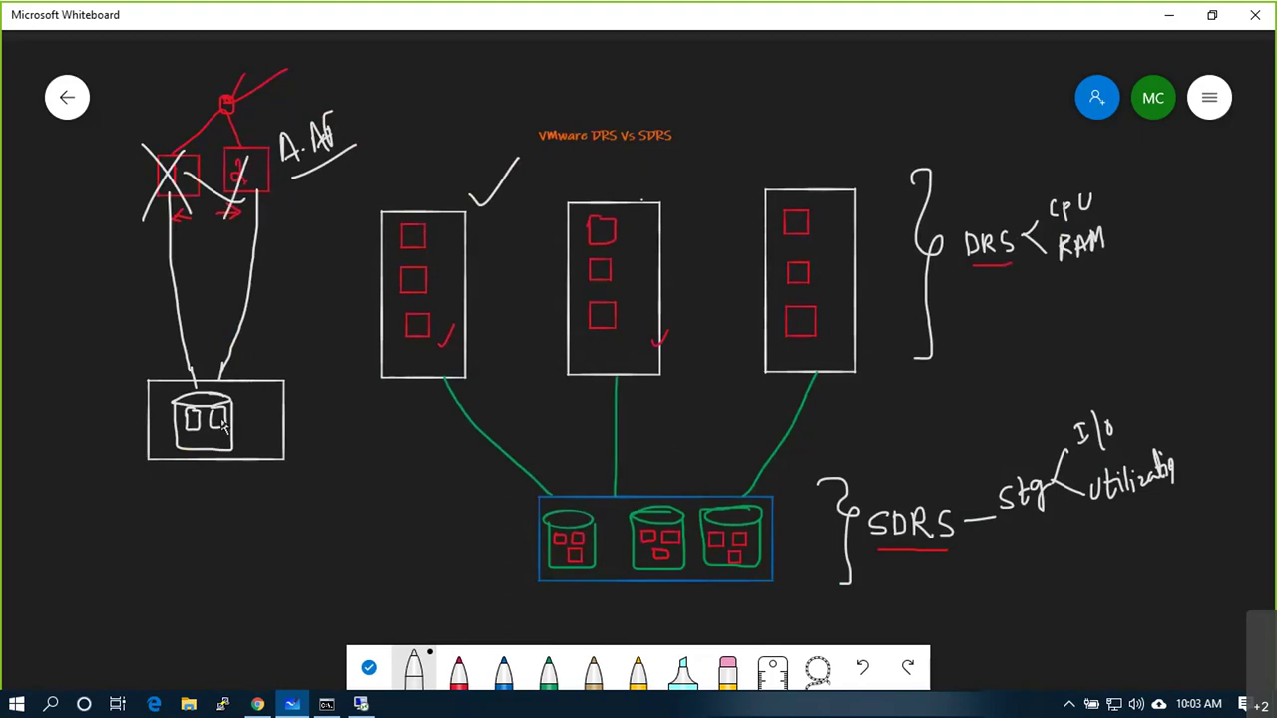
key("ctrl+z")
key("ctrl+z")
key("ctrl+z")
key("ctrl+z")
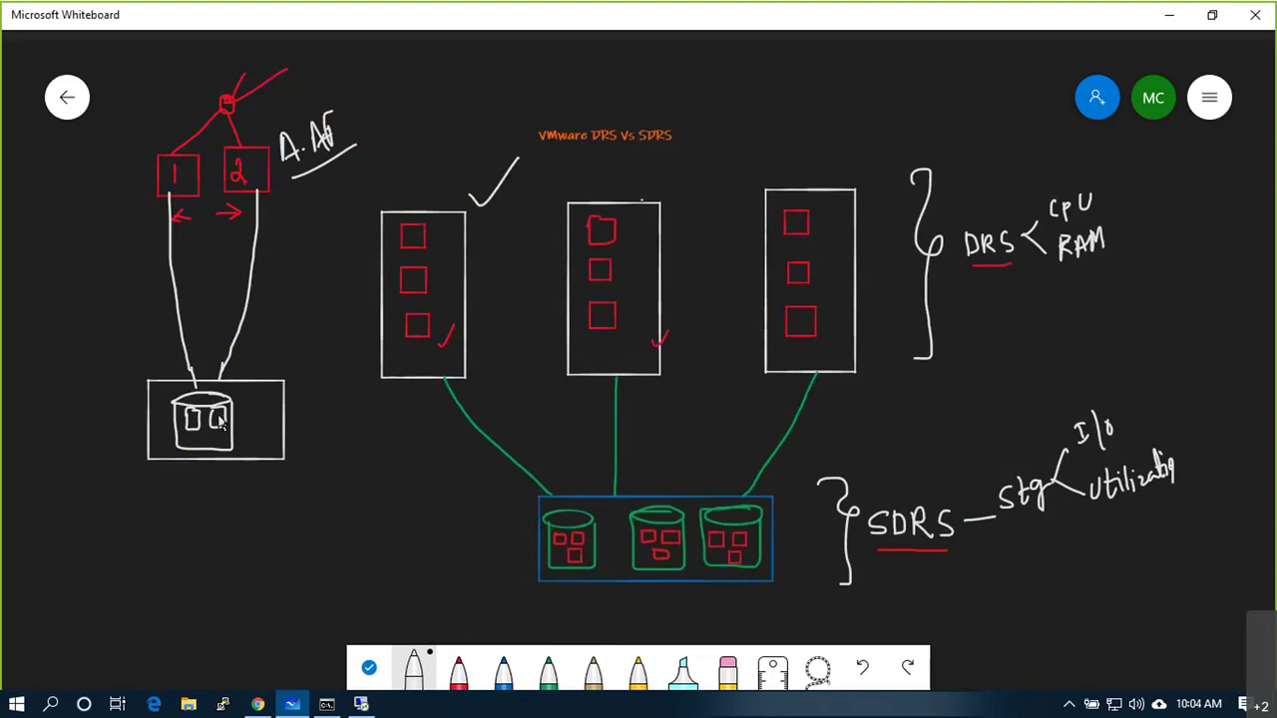
Draw a second datastore cylinder inside the white storage box and mark a disk moving to it from the first cylinder.
mouse_move(225, 435)
left_mouse_down()
mouse_move(235, 448)
mouse_move(246, 427)
left_mouse_up()
mouse_move(247, 399)
left_mouse_down()
mouse_move(254, 440)
mouse_move(280, 445)
mouse_move(283, 404)
mouse_move(269, 391)
mouse_move(281, 411)
left_mouse_up()
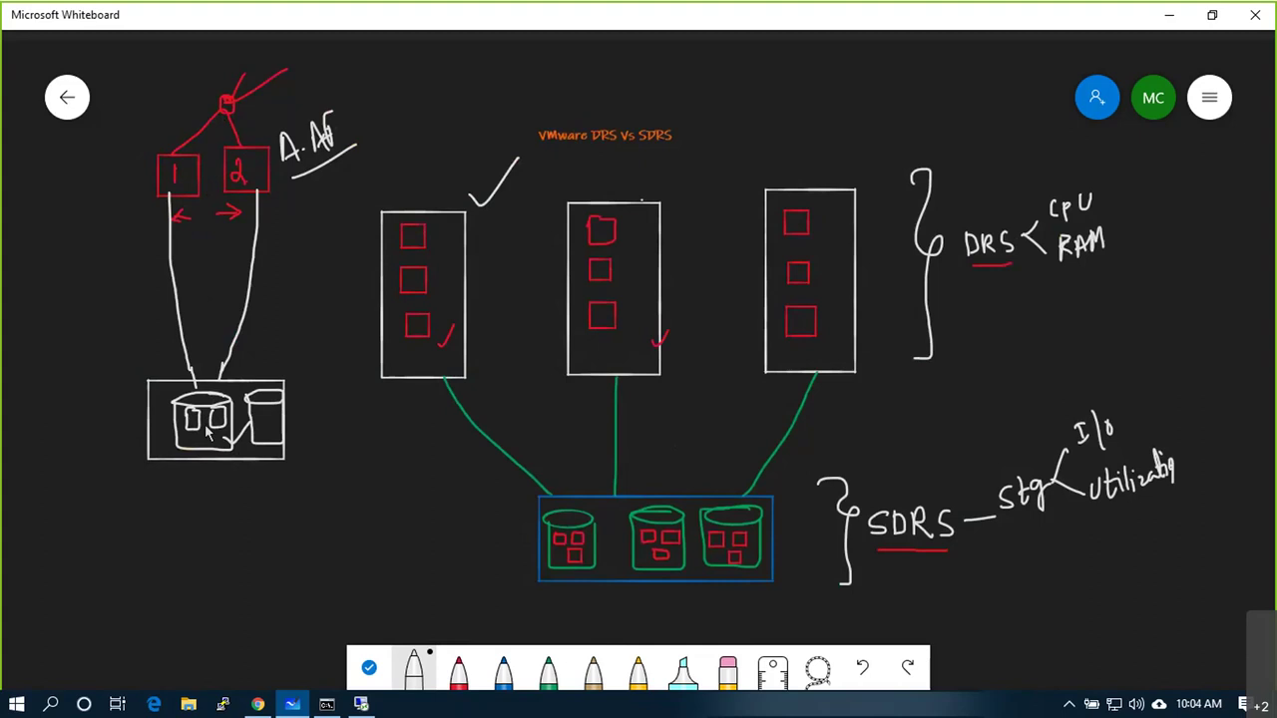
mouse_move(224, 431)
left_mouse_down()
mouse_move(257, 425)
mouse_move(261, 437)
left_mouse_up()
left_click_drag(167, 409, 178, 417)
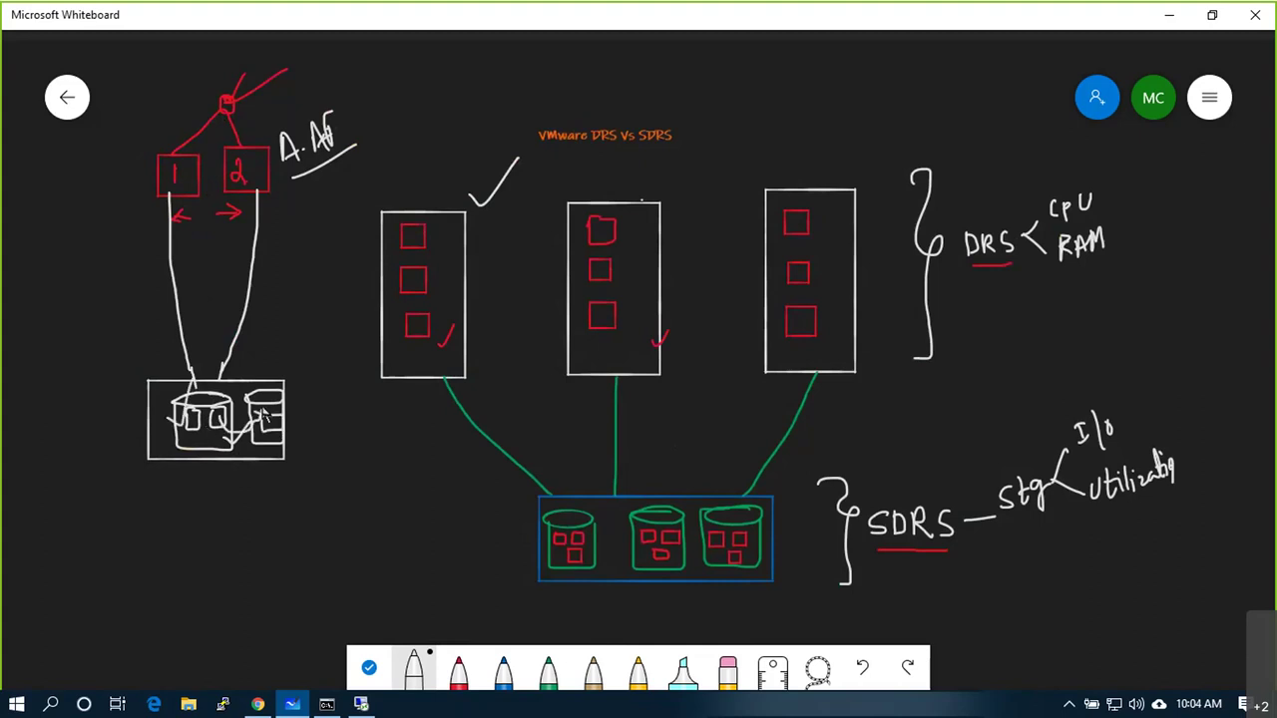
Cross out the first datastore cylinder, check-mark the second one, and connect box 2 to the second cylinder.
left_click_drag(262, 424, 298, 378)
mouse_move(193, 439)
left_mouse_down()
mouse_move(212, 465)
mouse_move(197, 471)
left_mouse_up()
left_click_drag(275, 439, 321, 411)
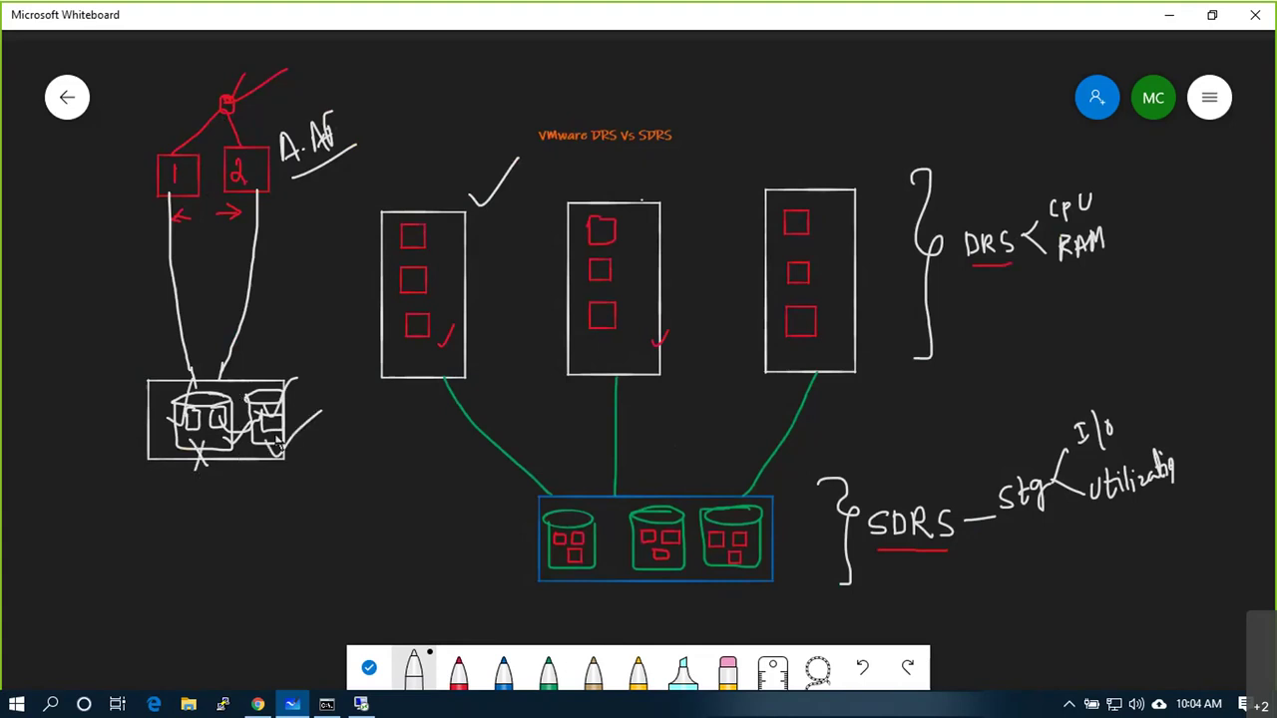
left_click_drag(231, 404, 261, 176)
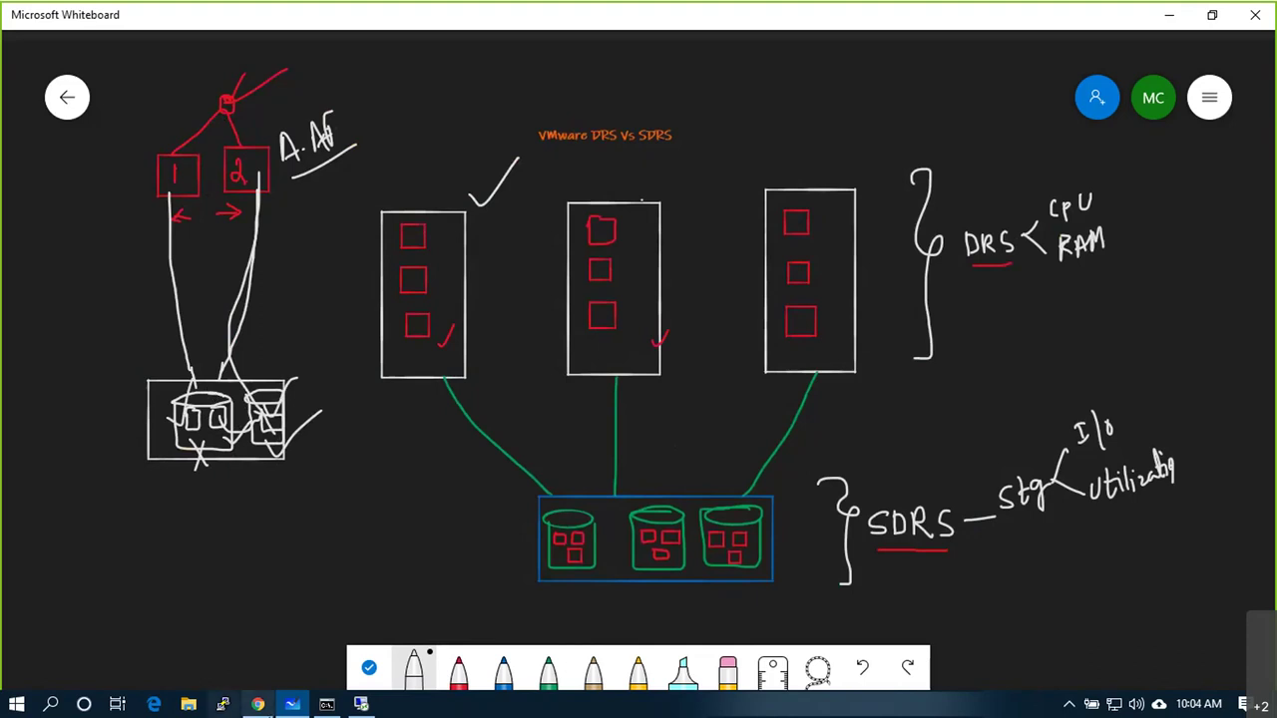
Switch back to the vSphere Client and start a VM anti-affinity Storage DRS rule named win_cluster_r1 on DatastoreCluster.
left_click(359, 704)
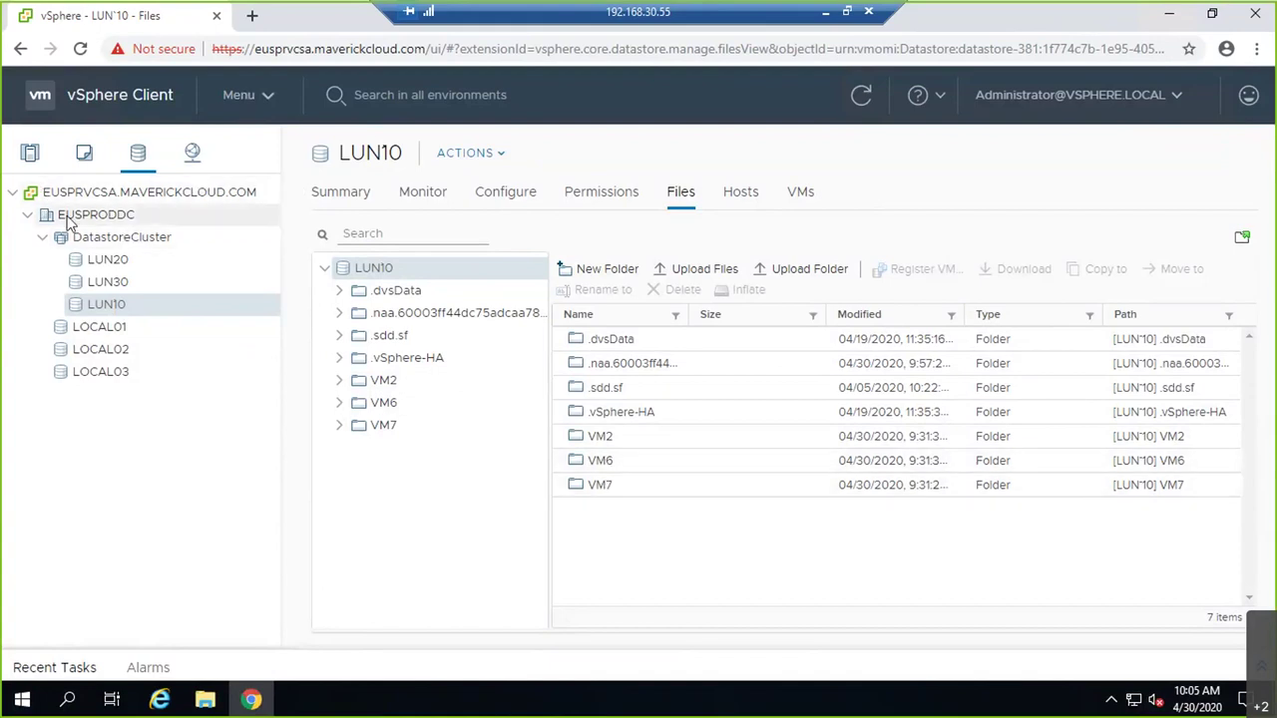
left_click(104, 245)
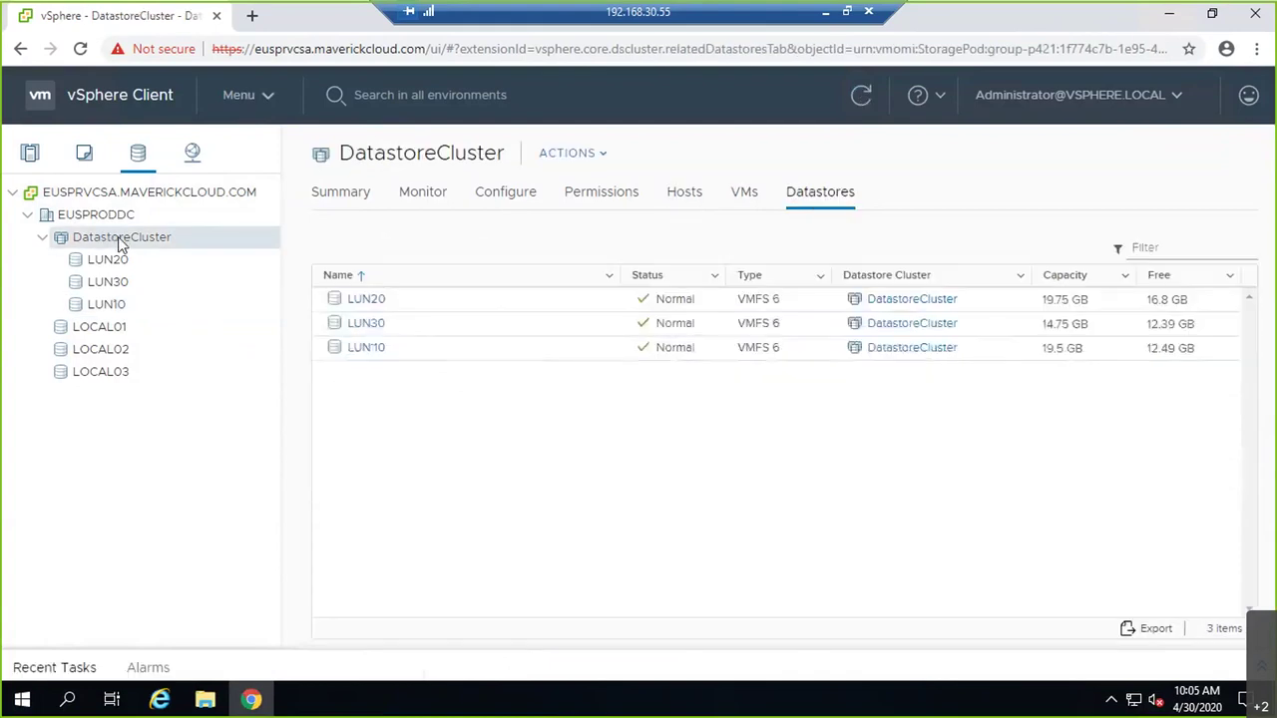
left_click(532, 198)
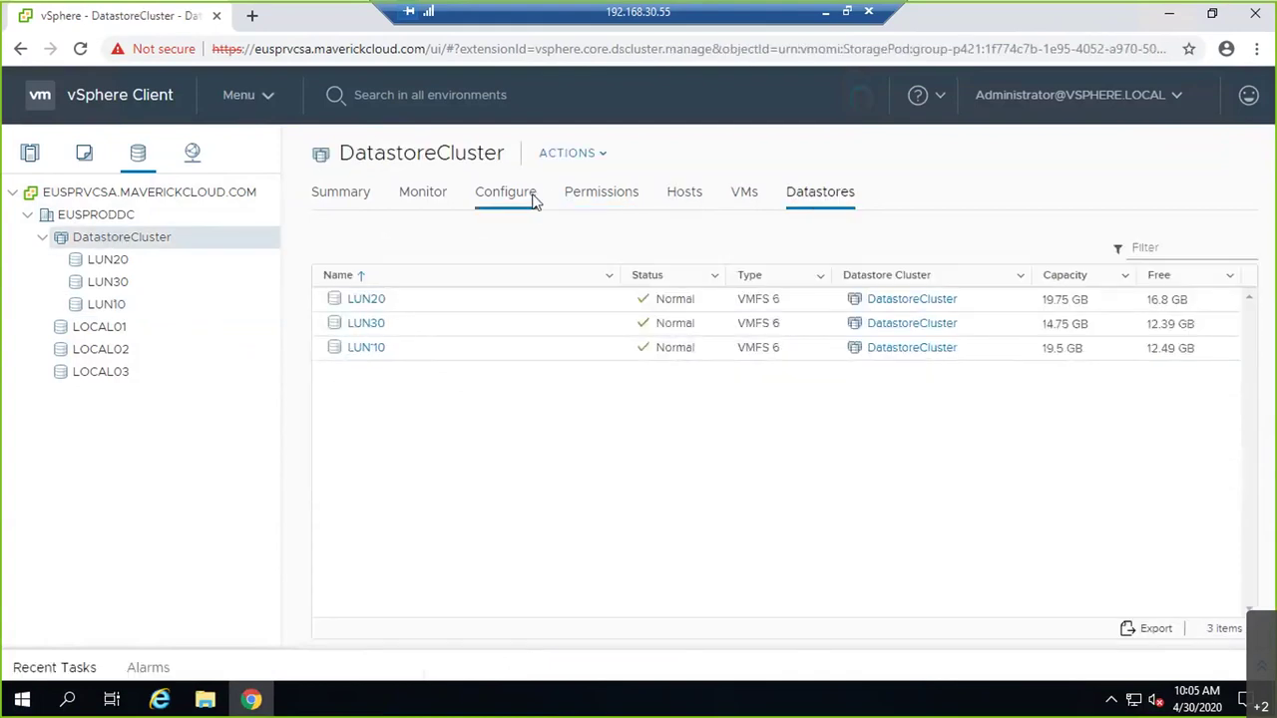
left_click(369, 325)
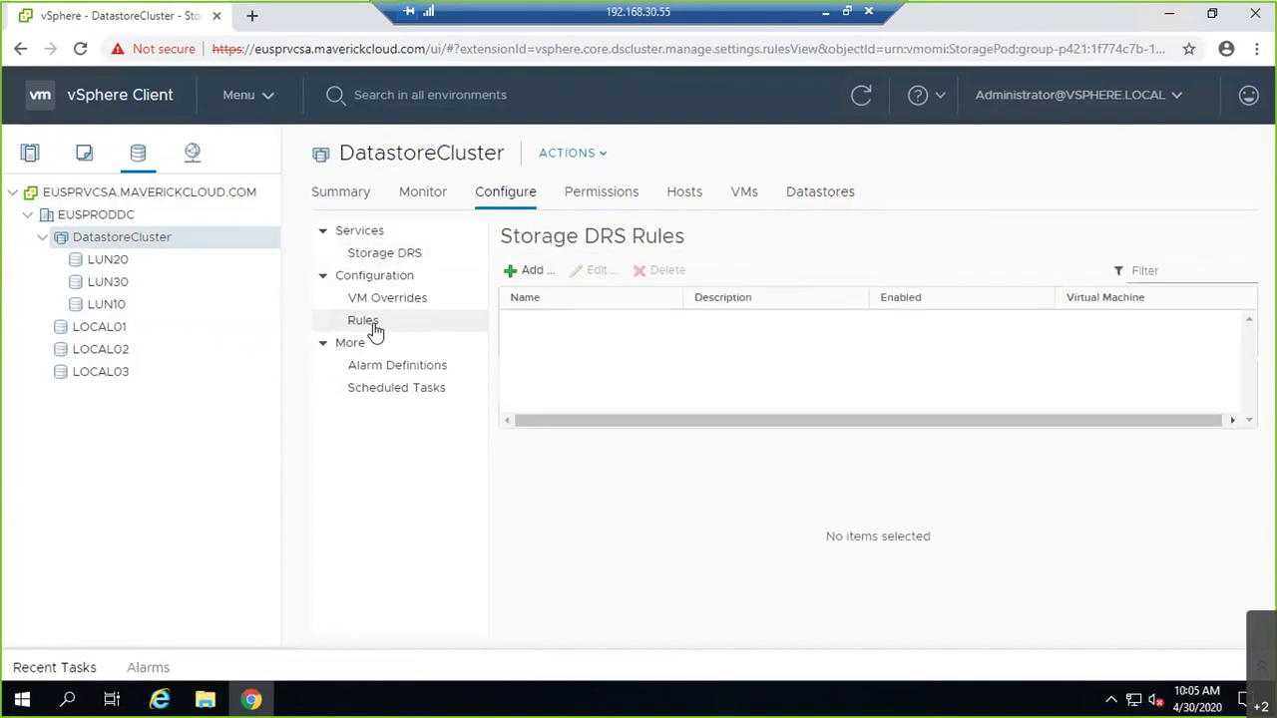
left_click(534, 271)
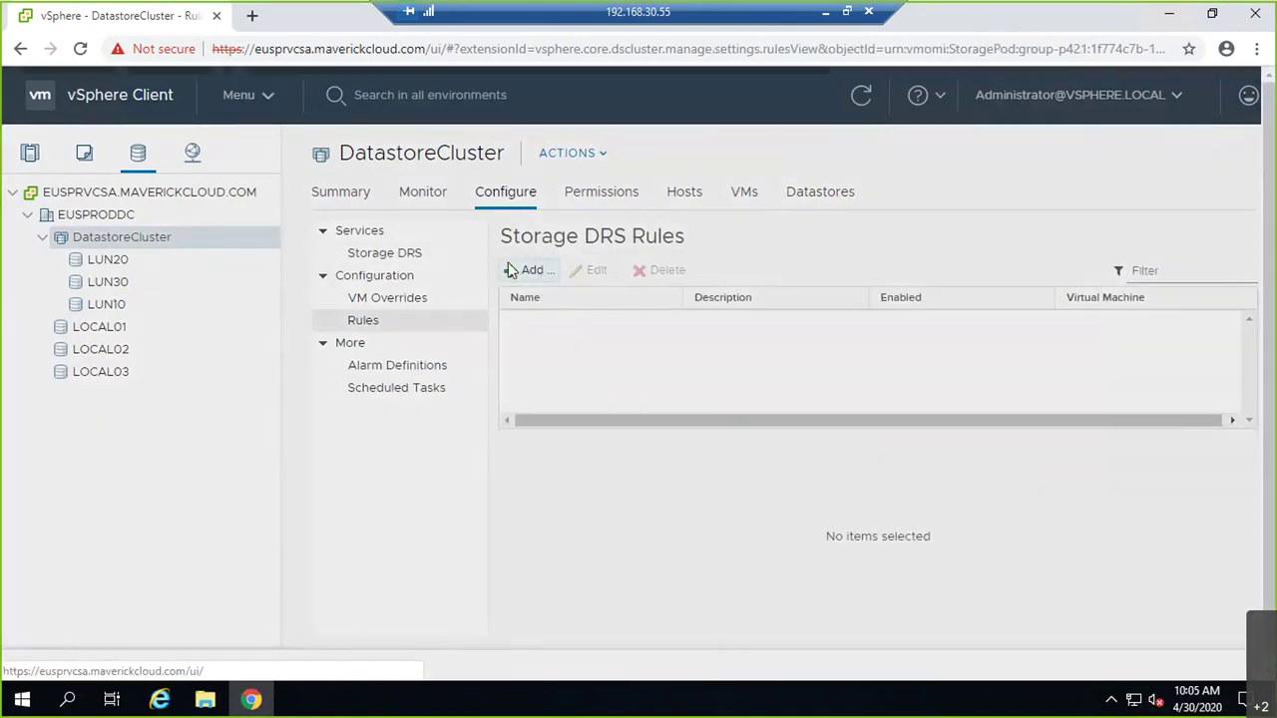
type("win")
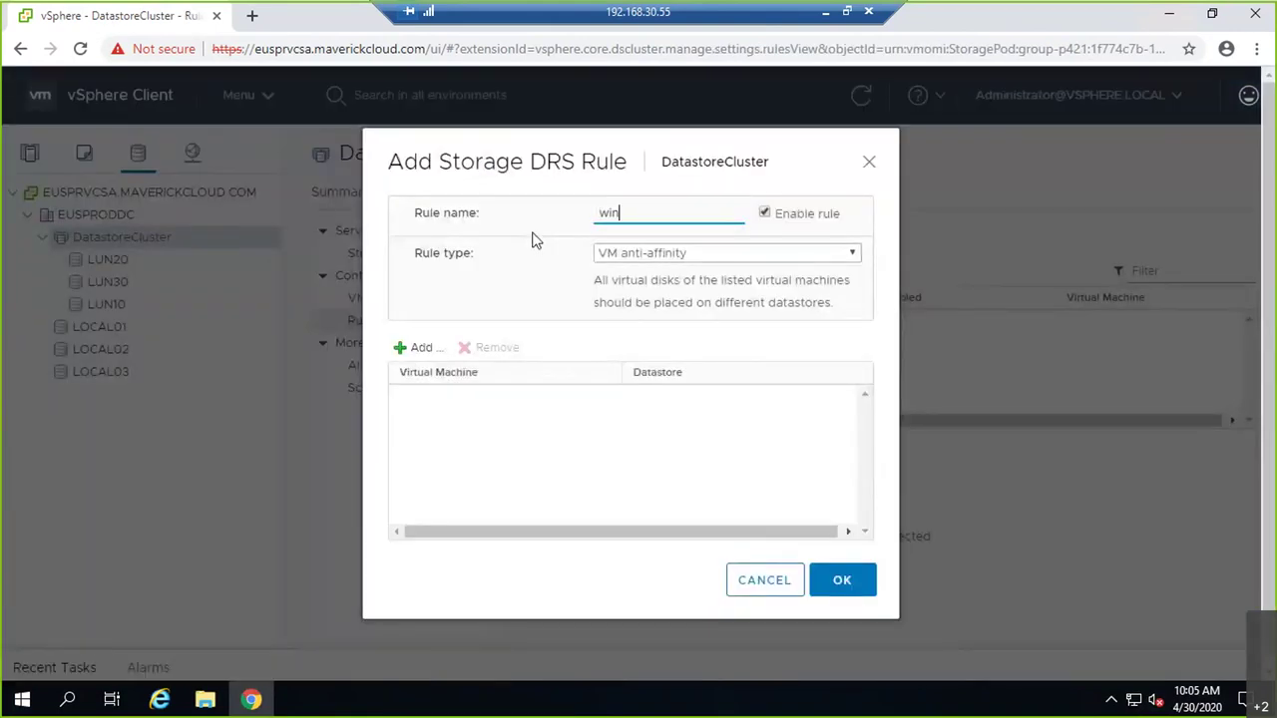
type("_cluster_r1")
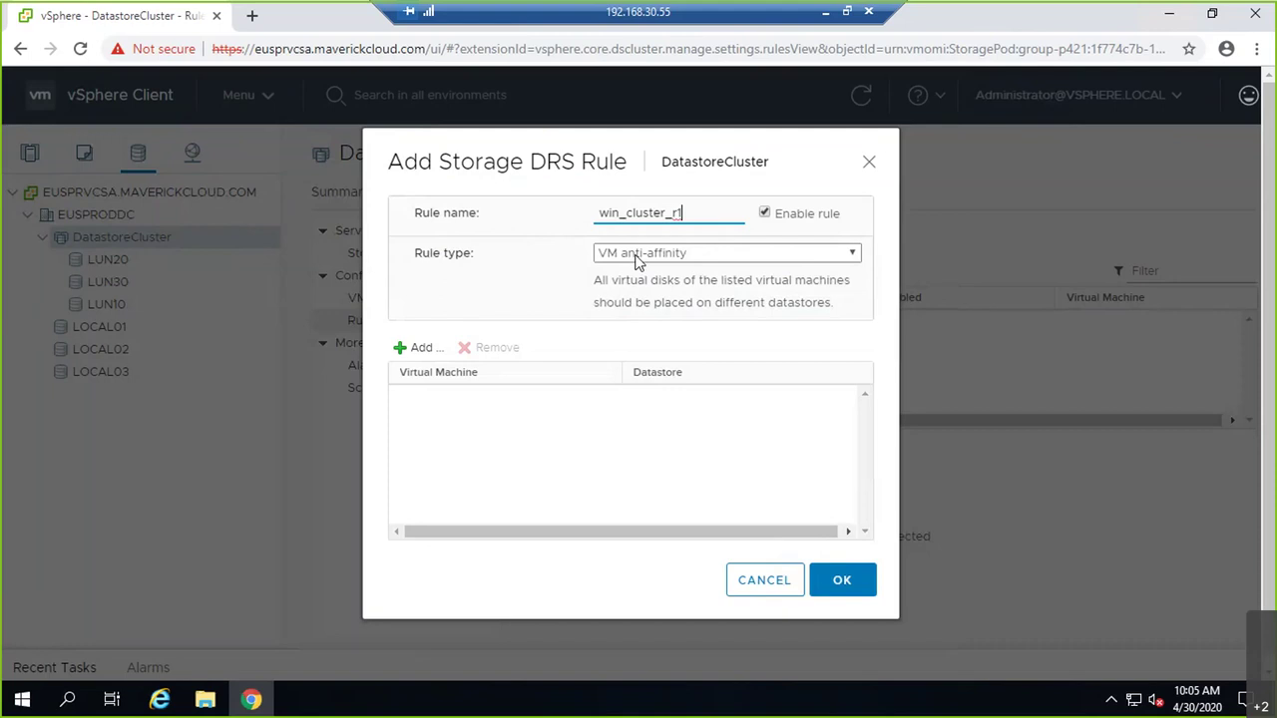
Add VM6 and VM7 as members of the win_cluster_r1 rule and save the rule.
left_click(414, 347)
scroll(330, 475, "down", 3)
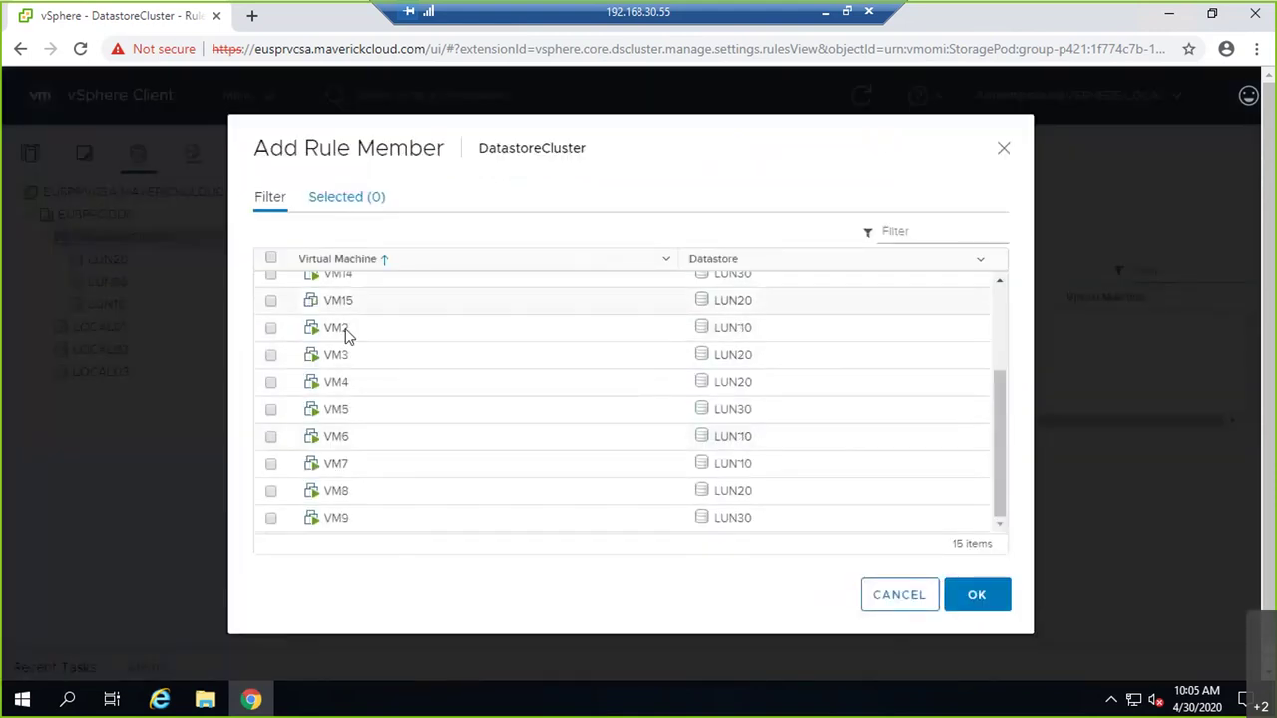
left_click(271, 439)
left_click(271, 464)
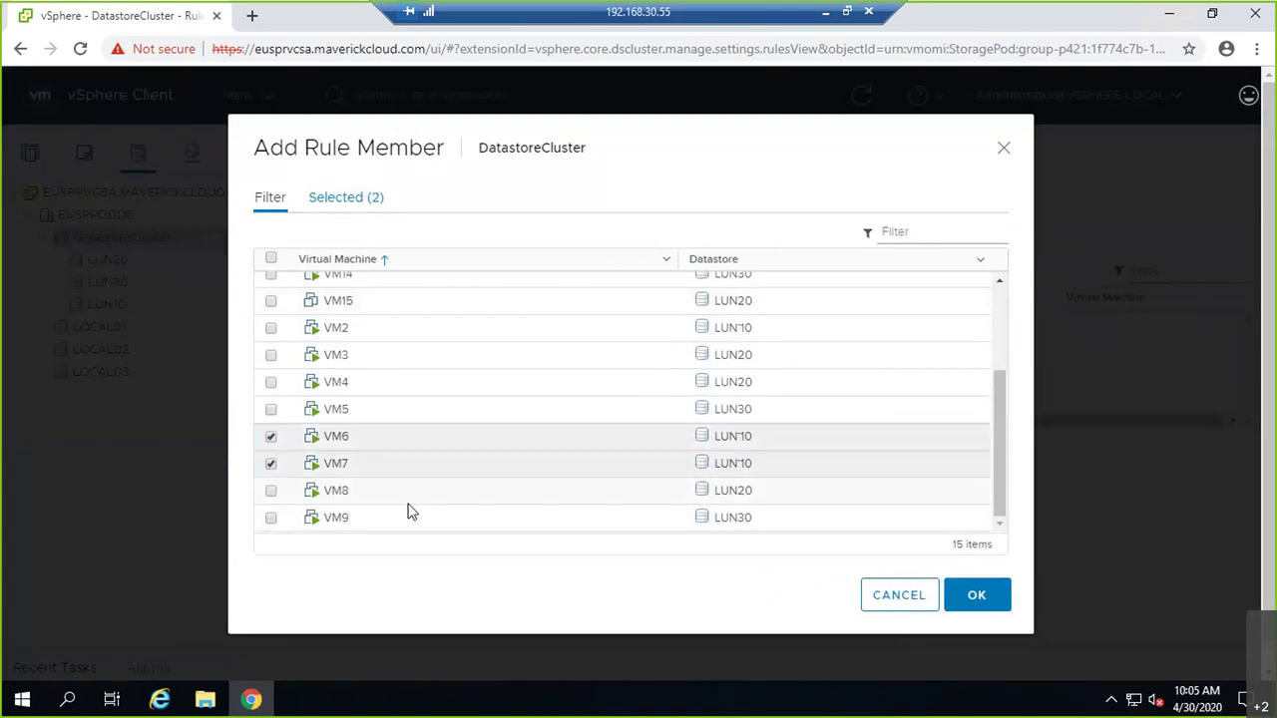
left_click(988, 603)
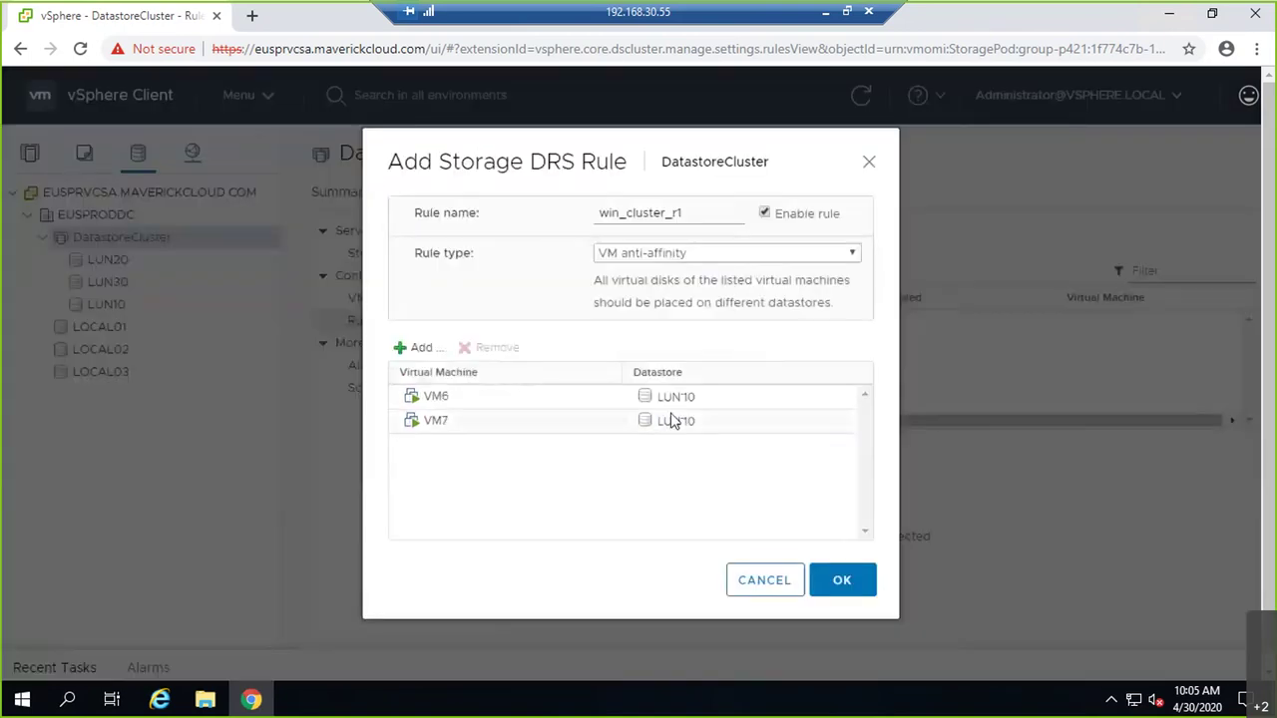
left_click(843, 580)
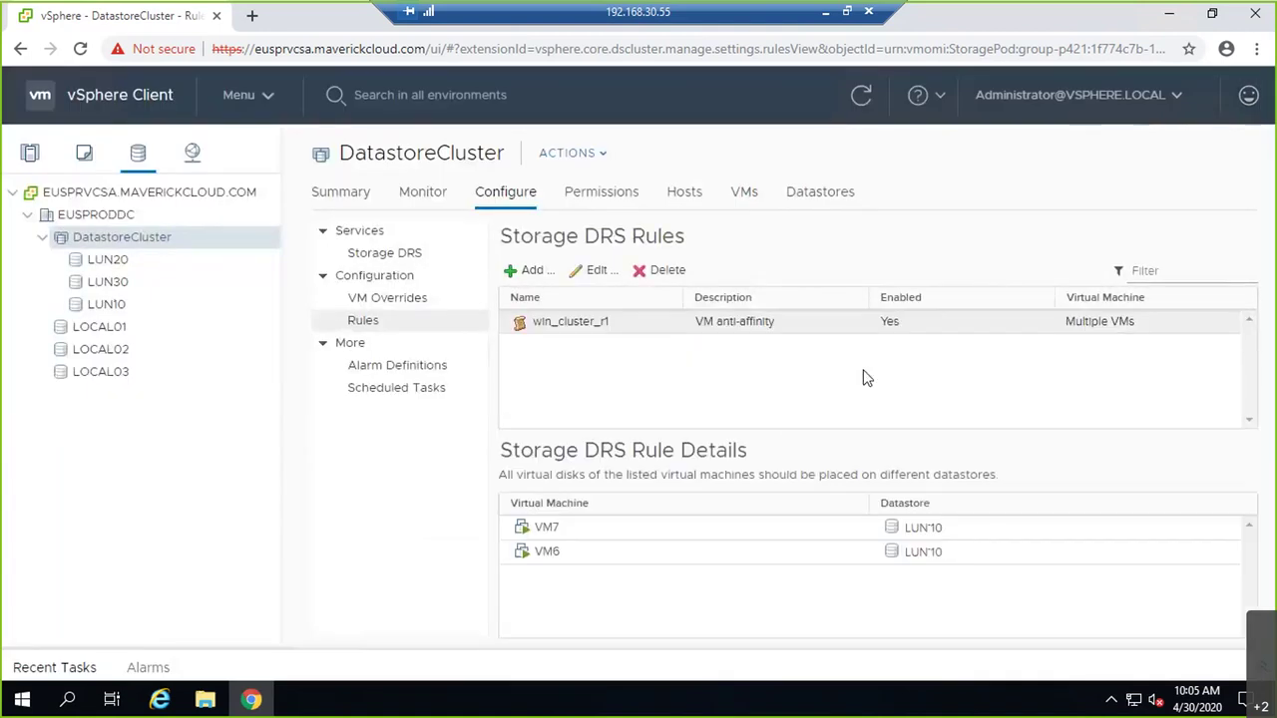
Show the recent tasks and start scheduling a Storage DRS settings task for DatastoreCluster that runs once.
left_click(40, 675)
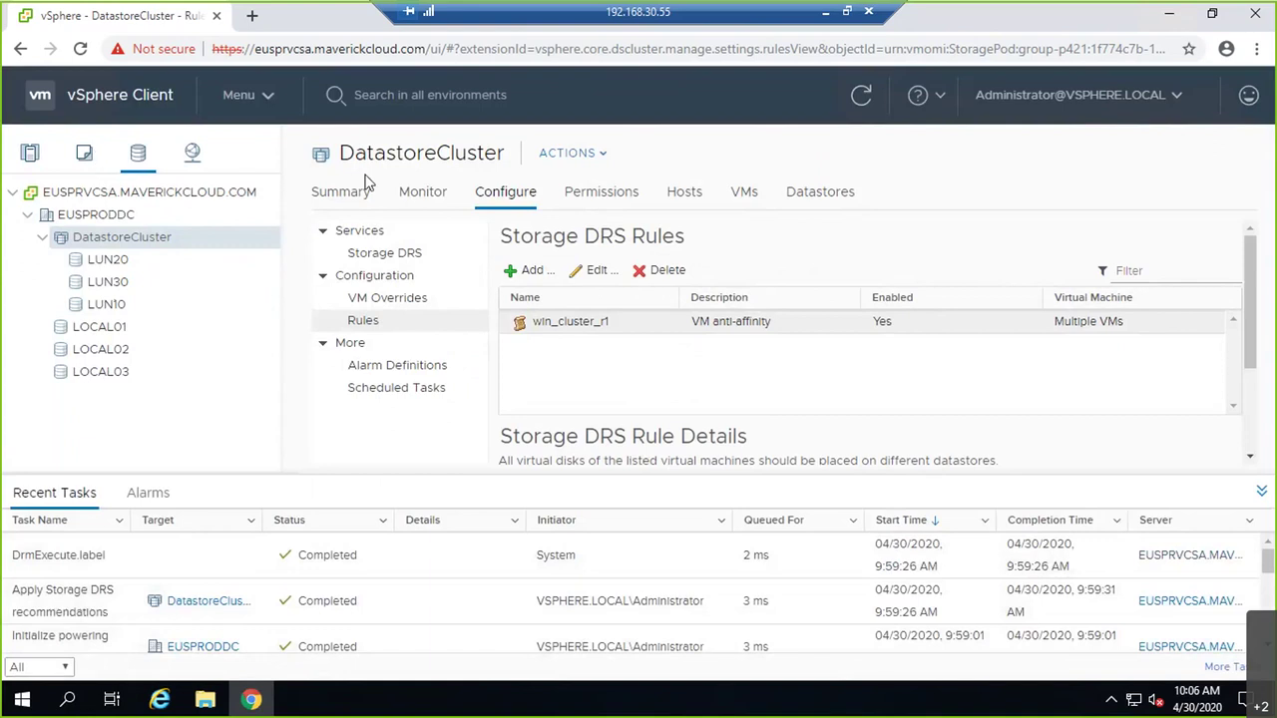
left_click(404, 253)
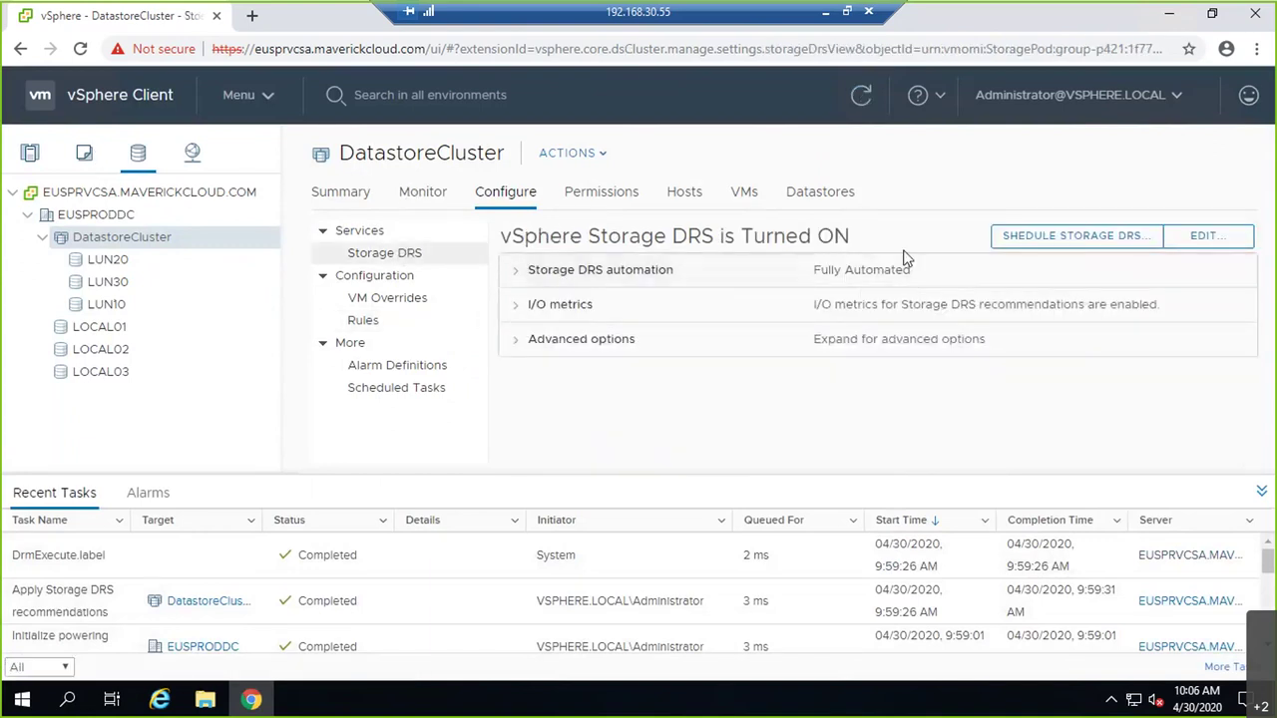
left_click(1032, 245)
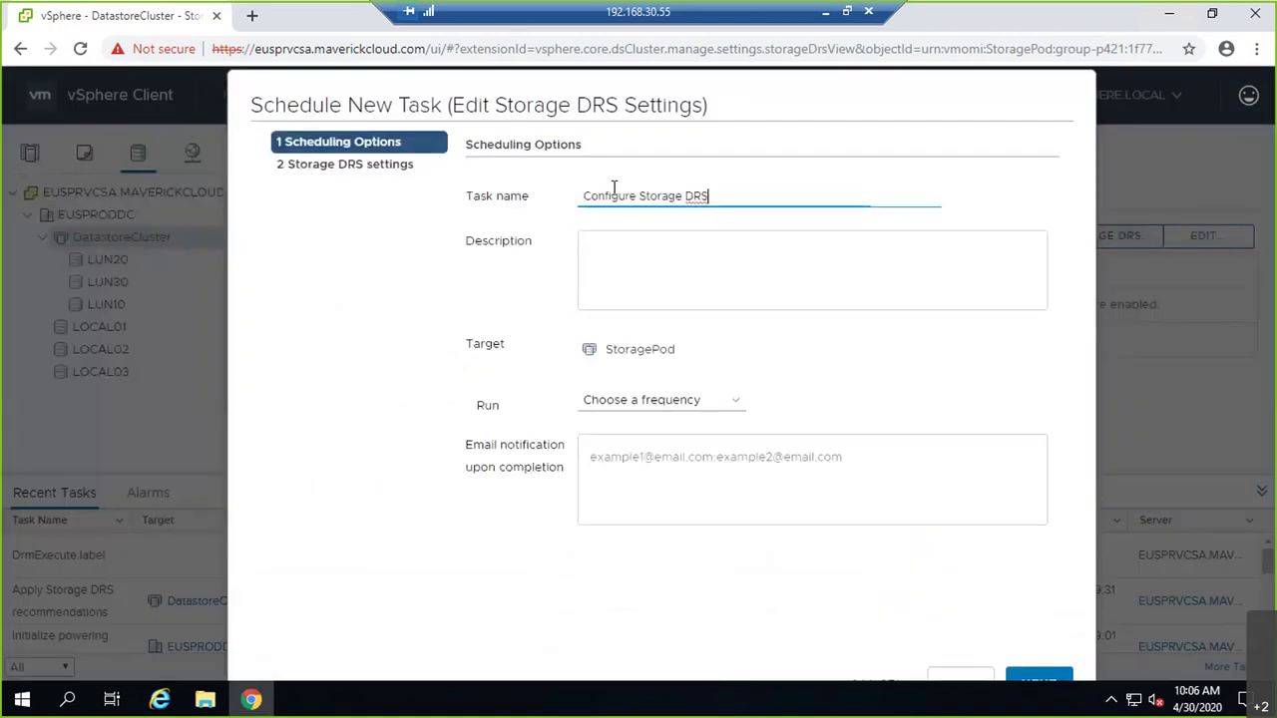
left_click(731, 407)
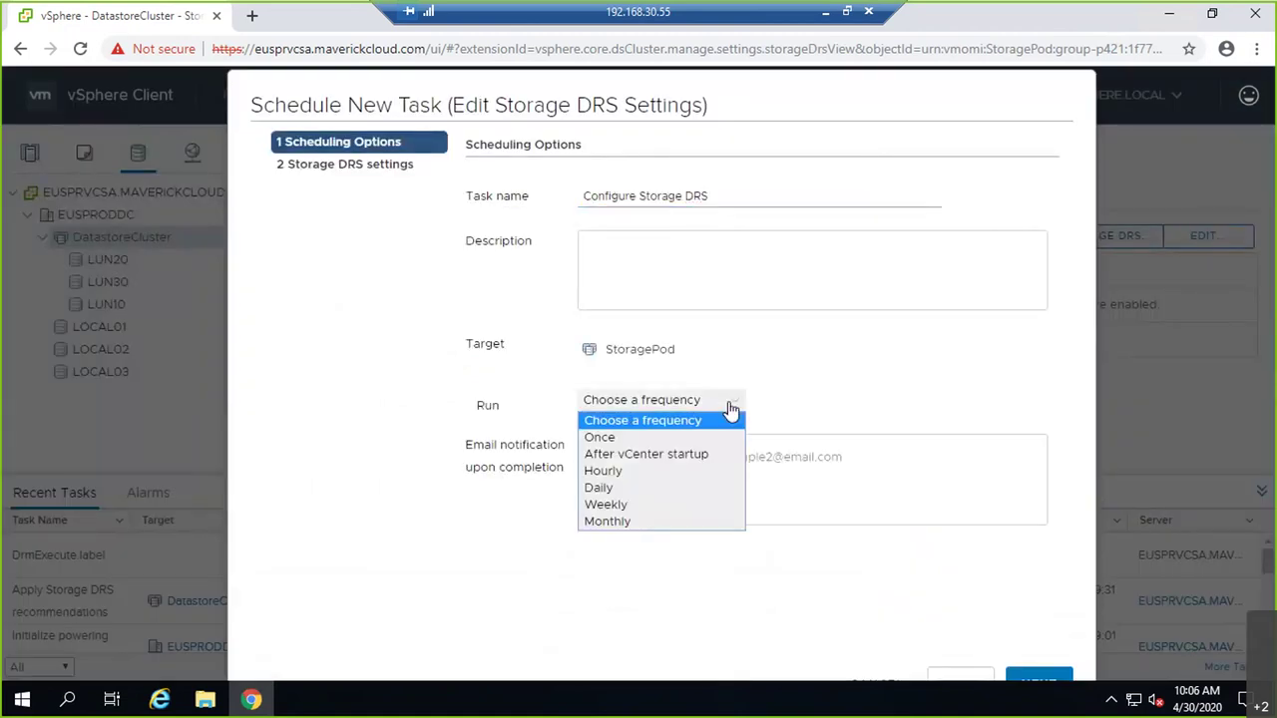
left_click(712, 436)
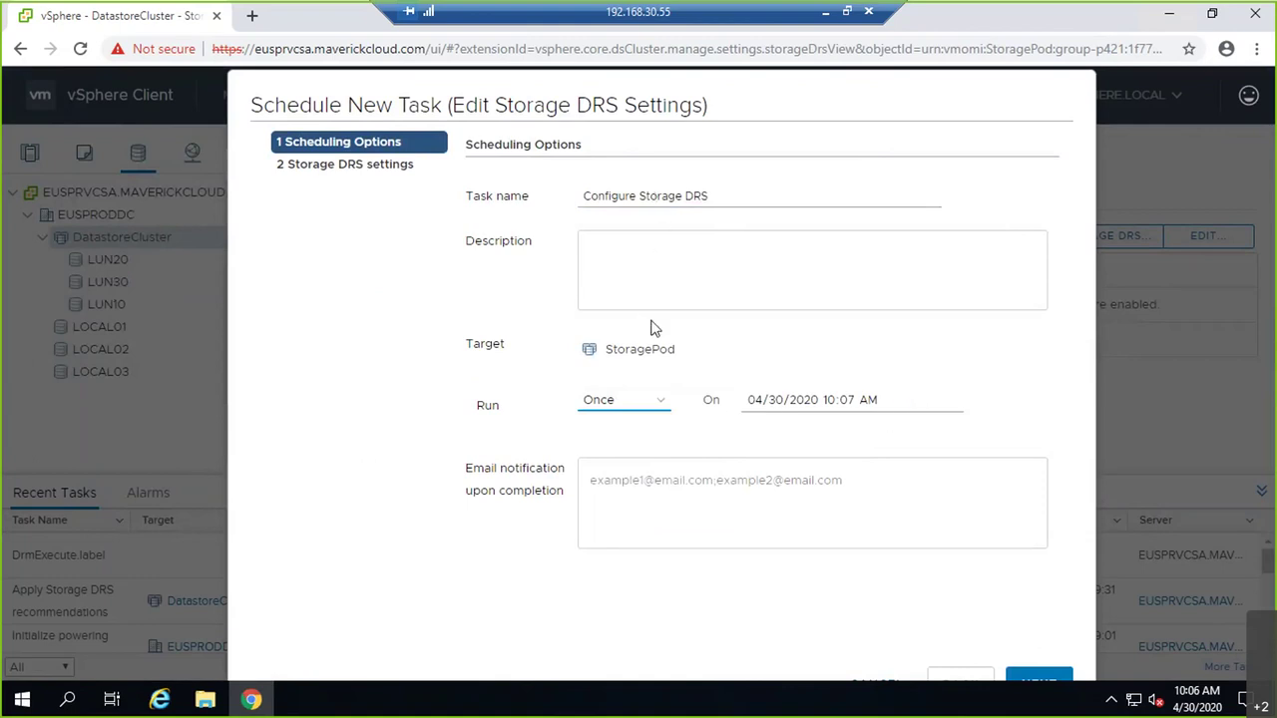
Try the Hourly run frequency for the scheduled task and return it to Once.
left_click(649, 399)
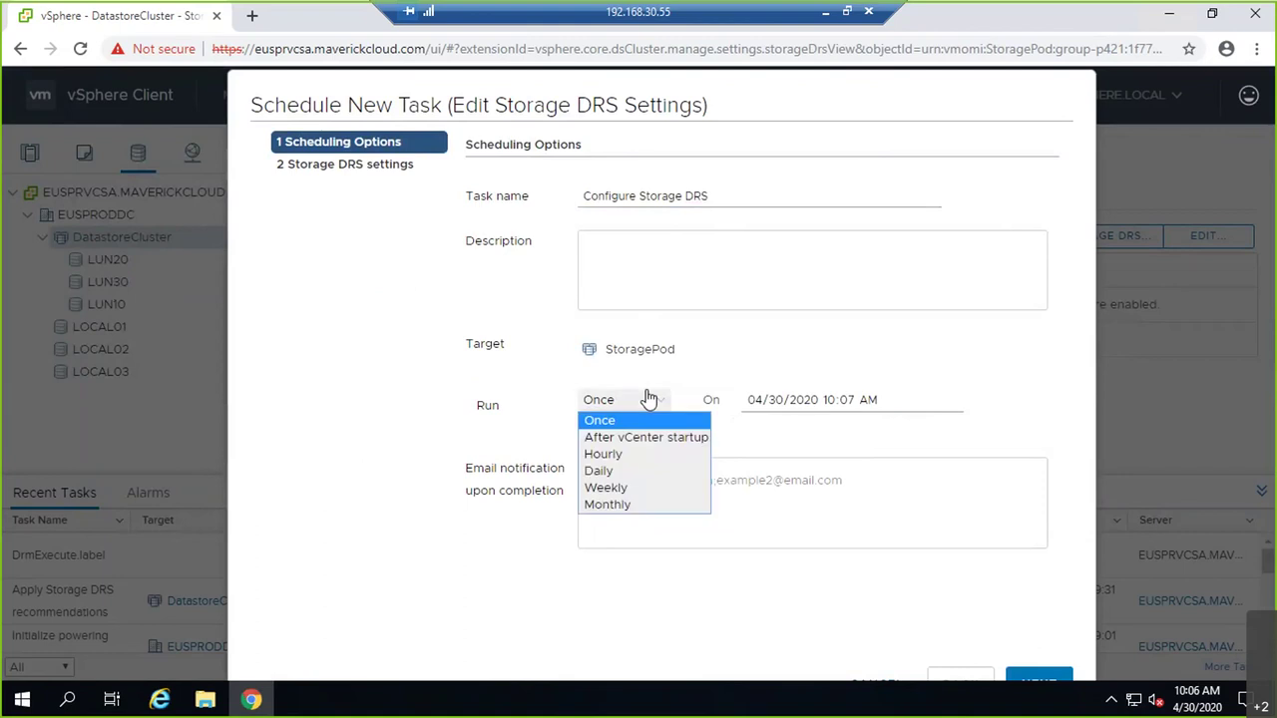
left_click(636, 453)
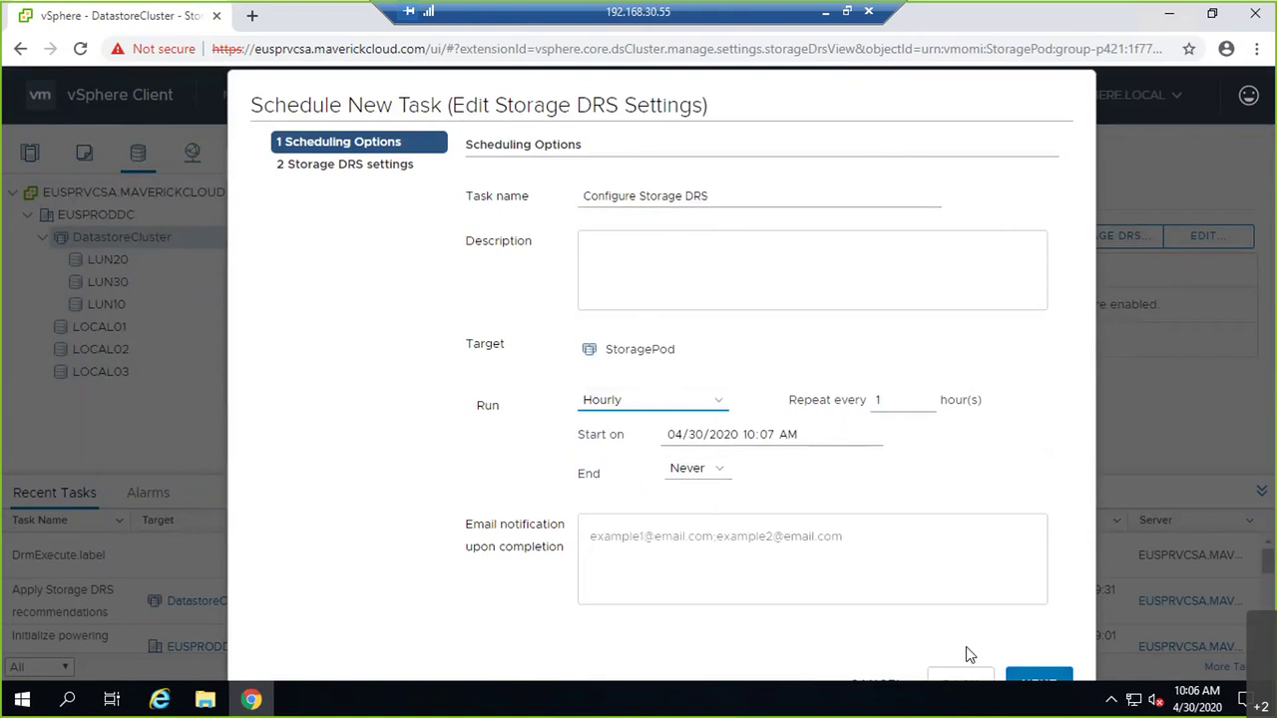
left_click(678, 400)
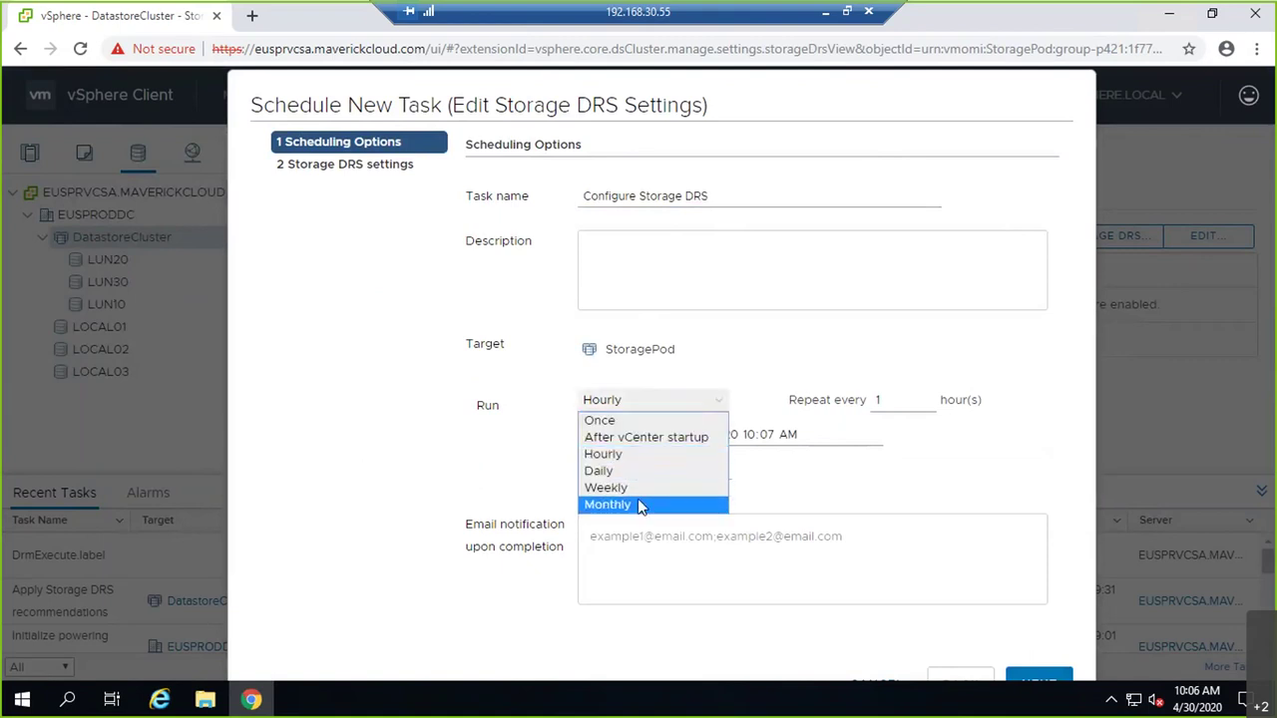
left_click(644, 421)
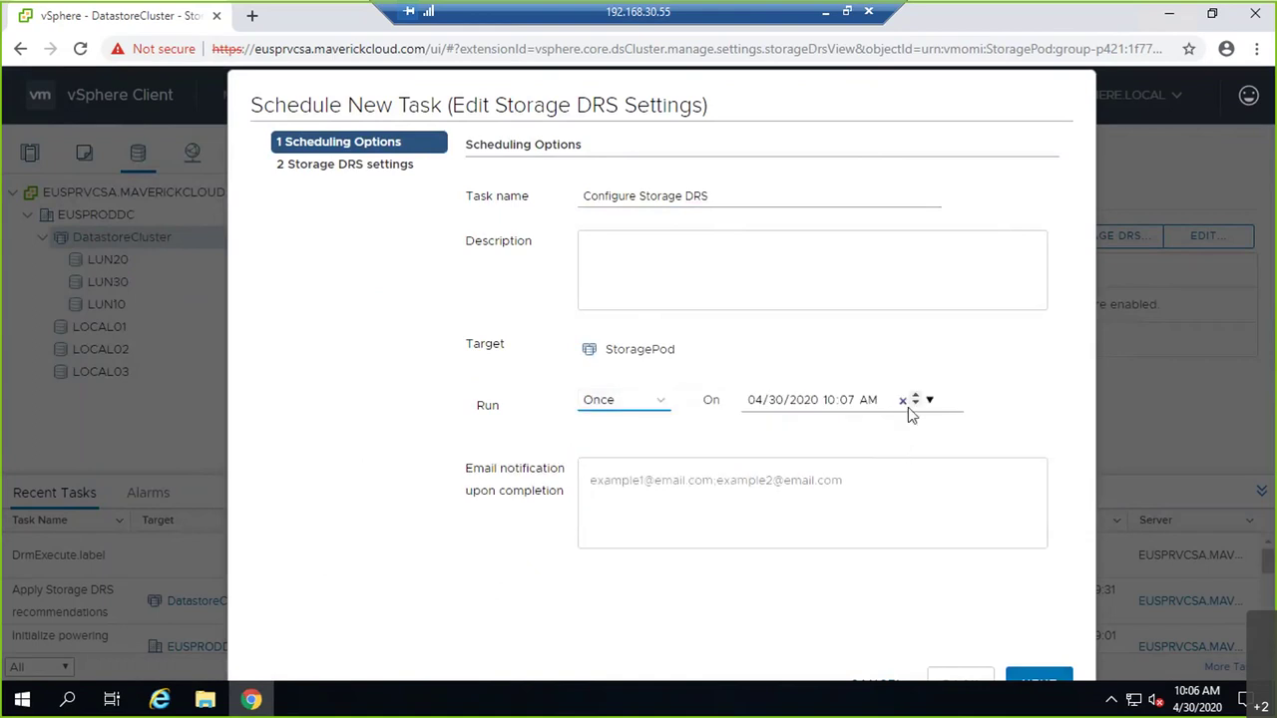
Set the scheduled run to 04/30/2020 10:08 AM, keep the Fully Automated Storage DRS settings, and finish the task.
left_click(845, 400)
type("08")
left_click(791, 503)
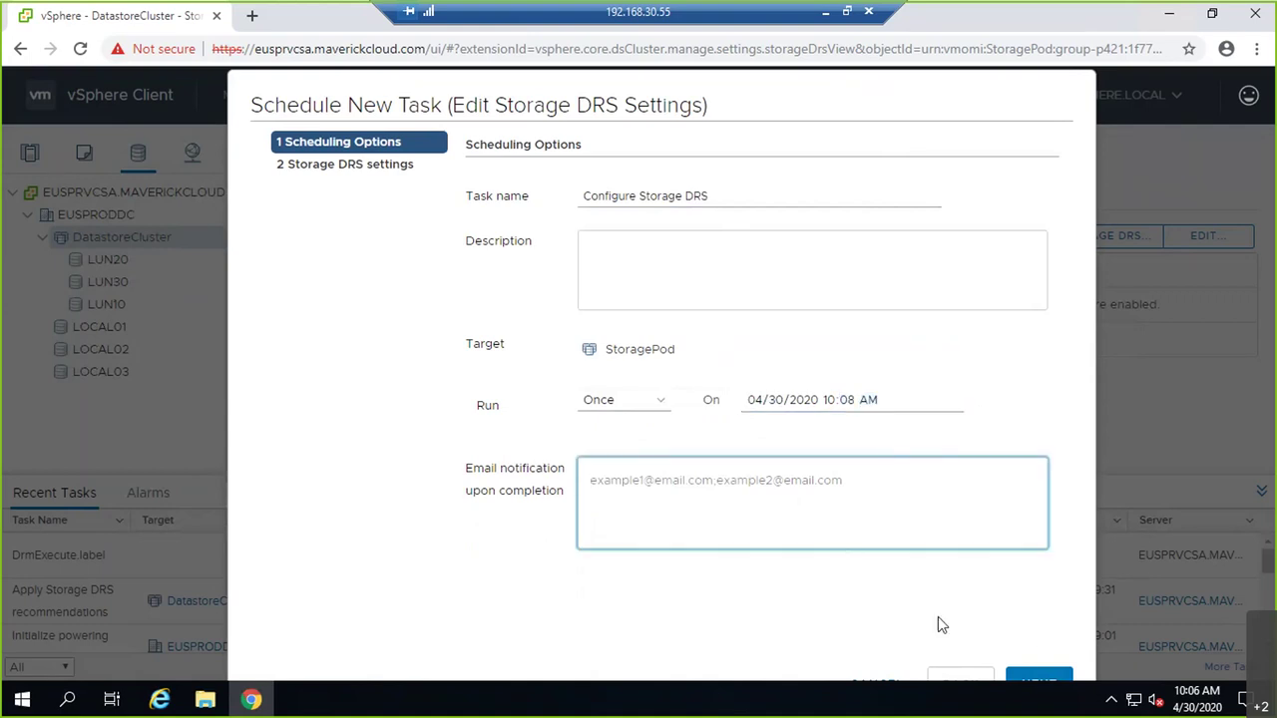
left_click(1040, 679)
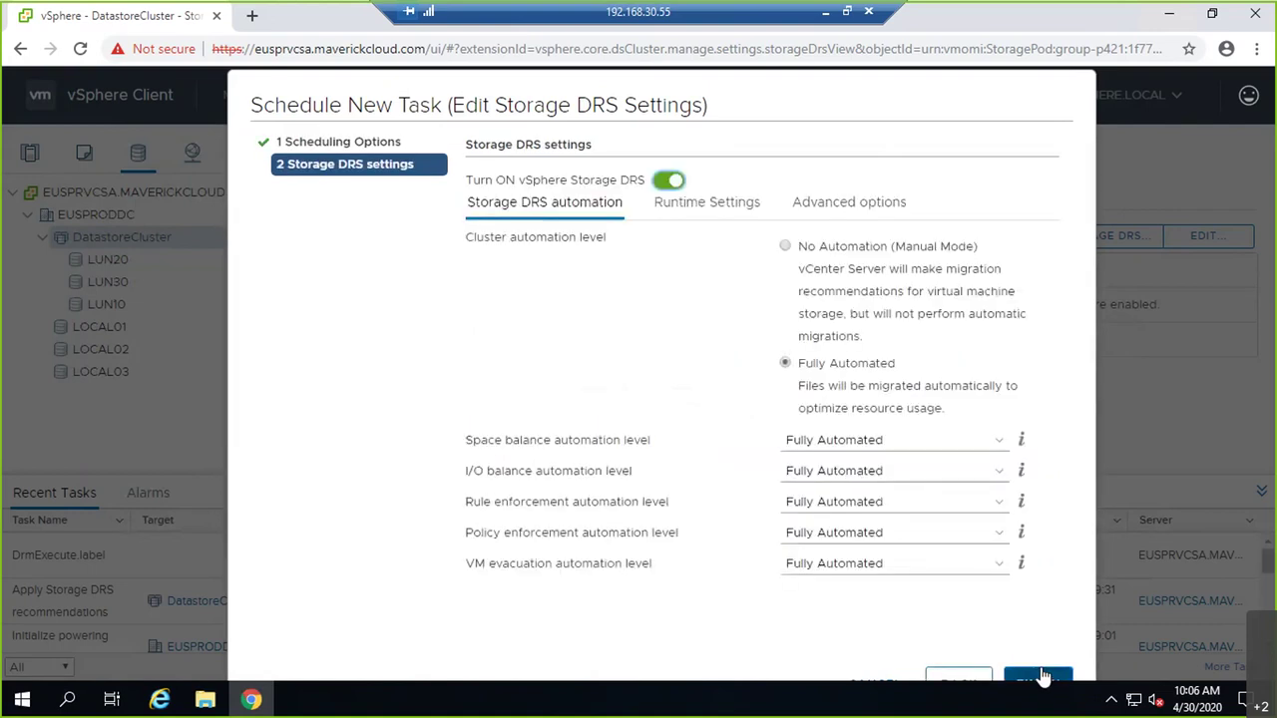
left_click(1040, 678)
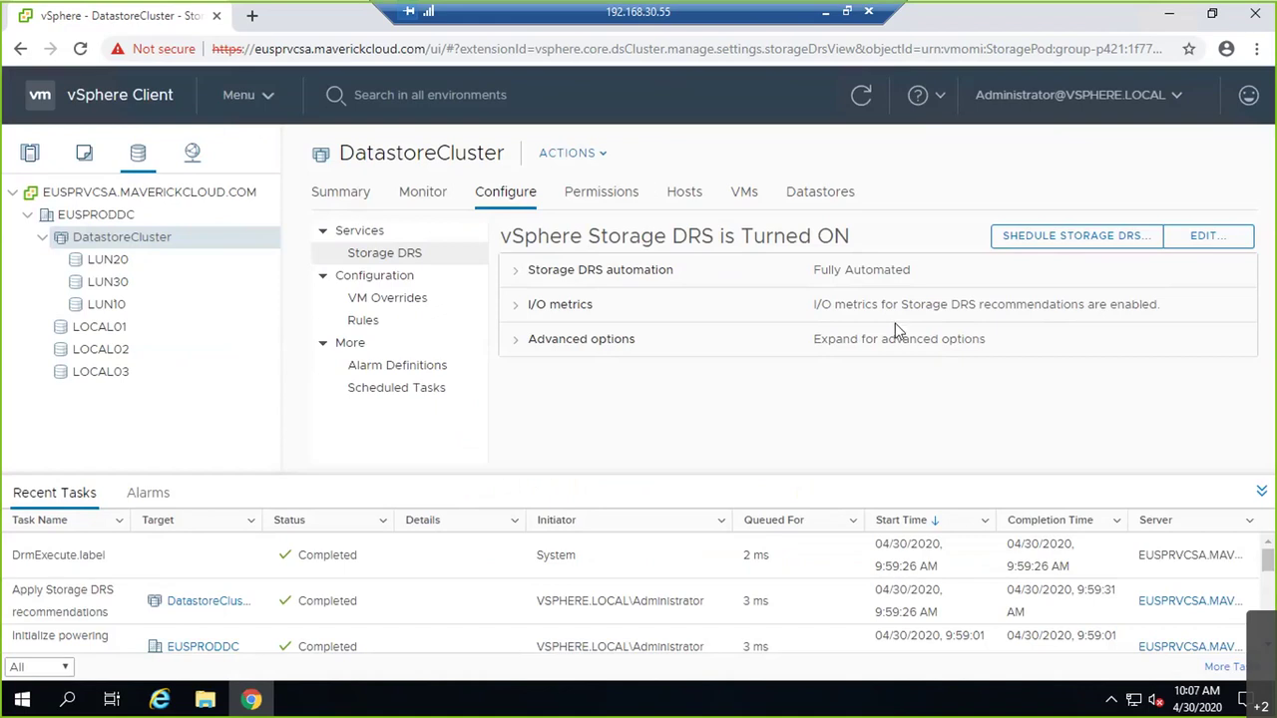
left_click(1100, 249)
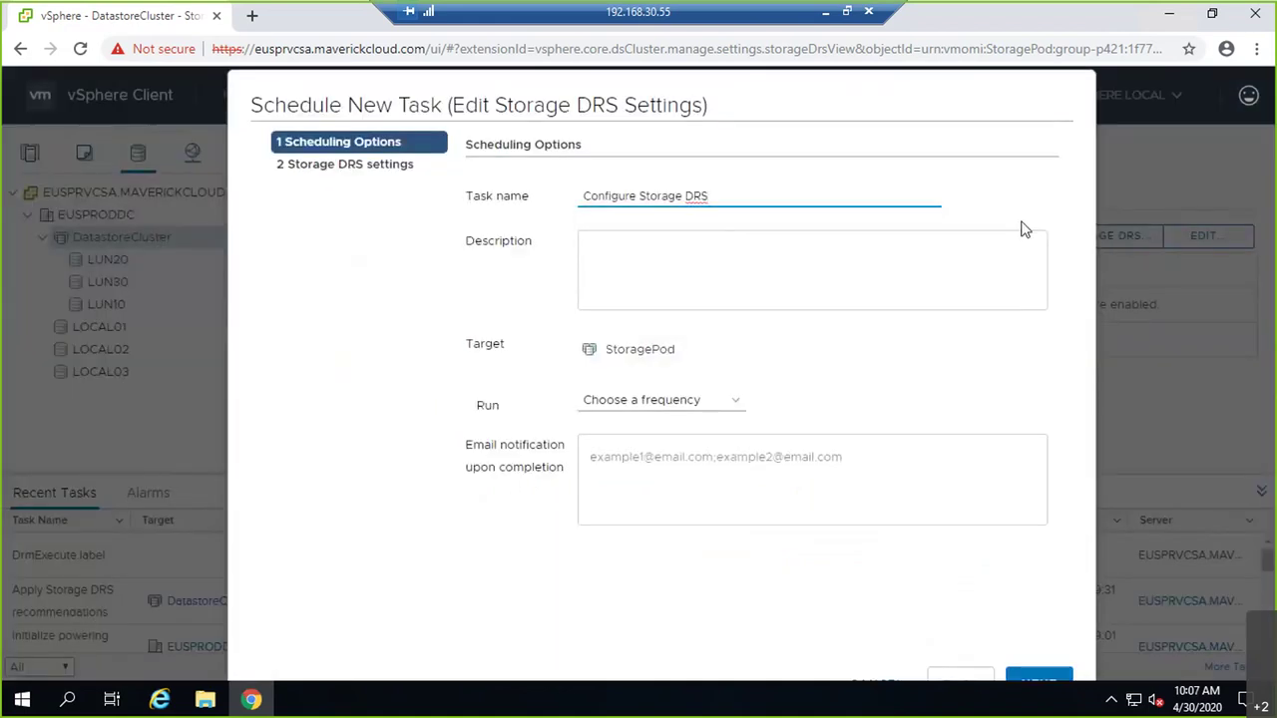
left_click(392, 168)
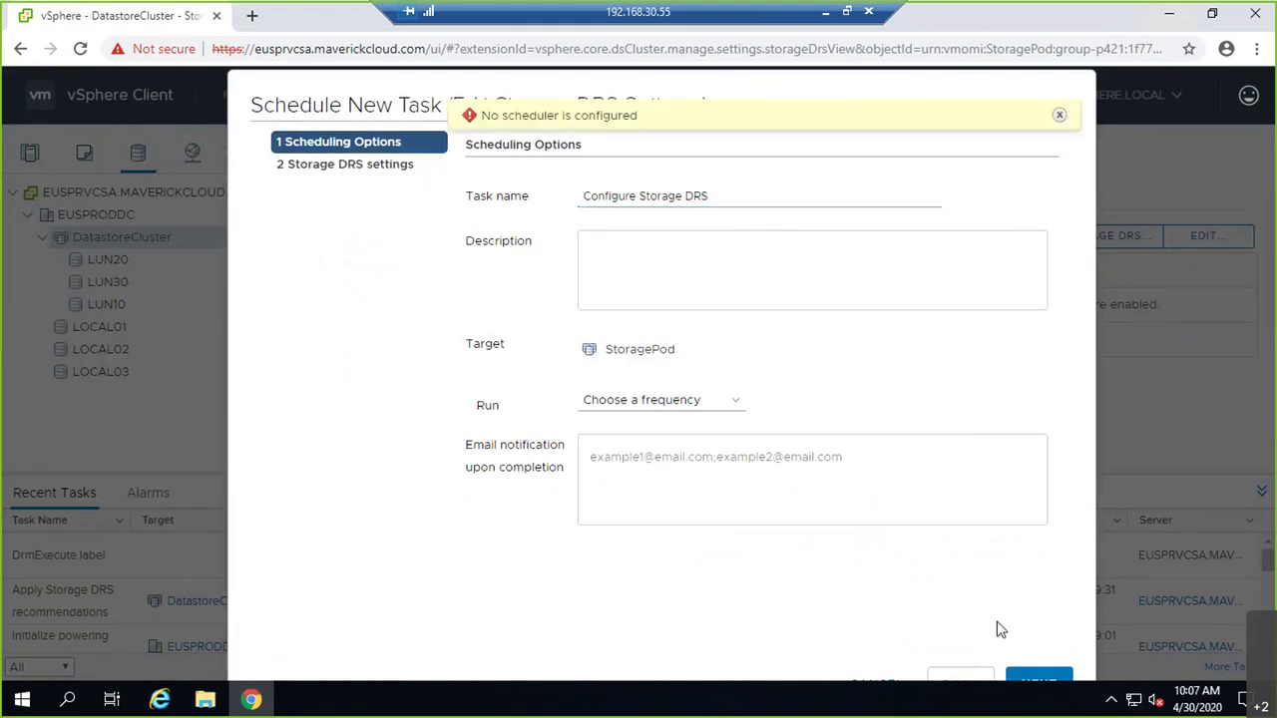
left_click(1060, 117)
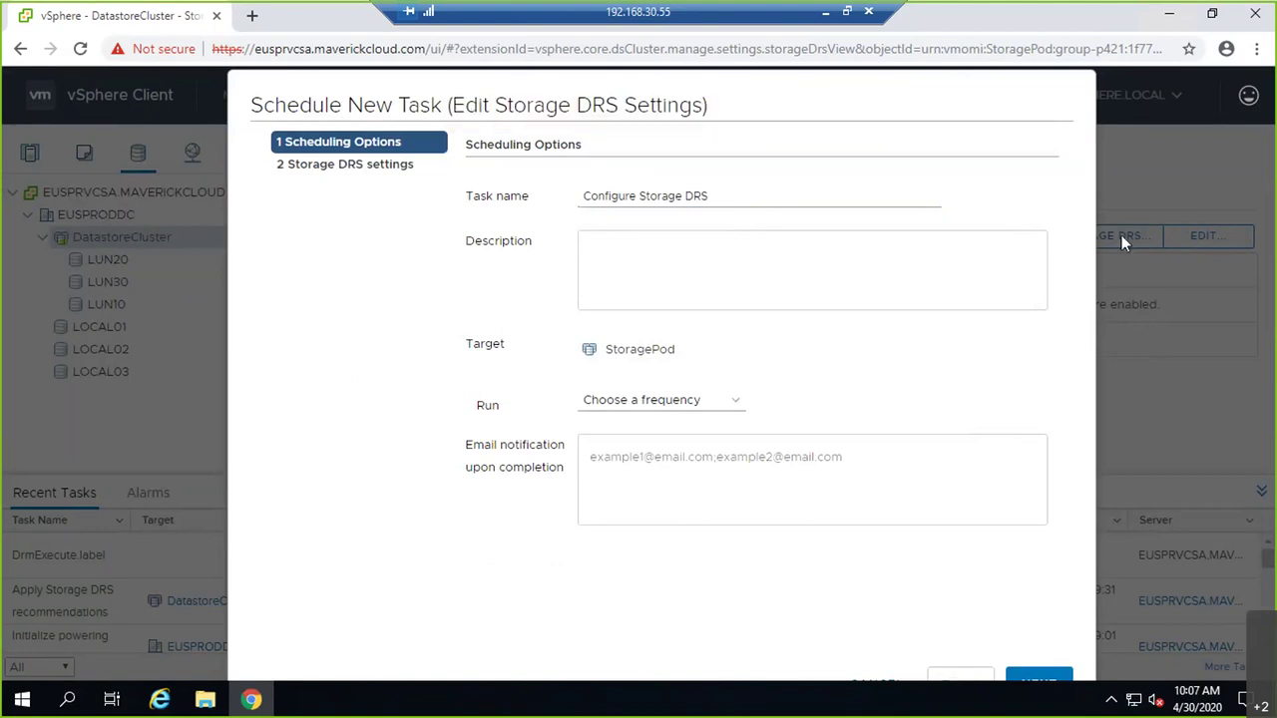
left_click(1040, 688)
left_click(1041, 682)
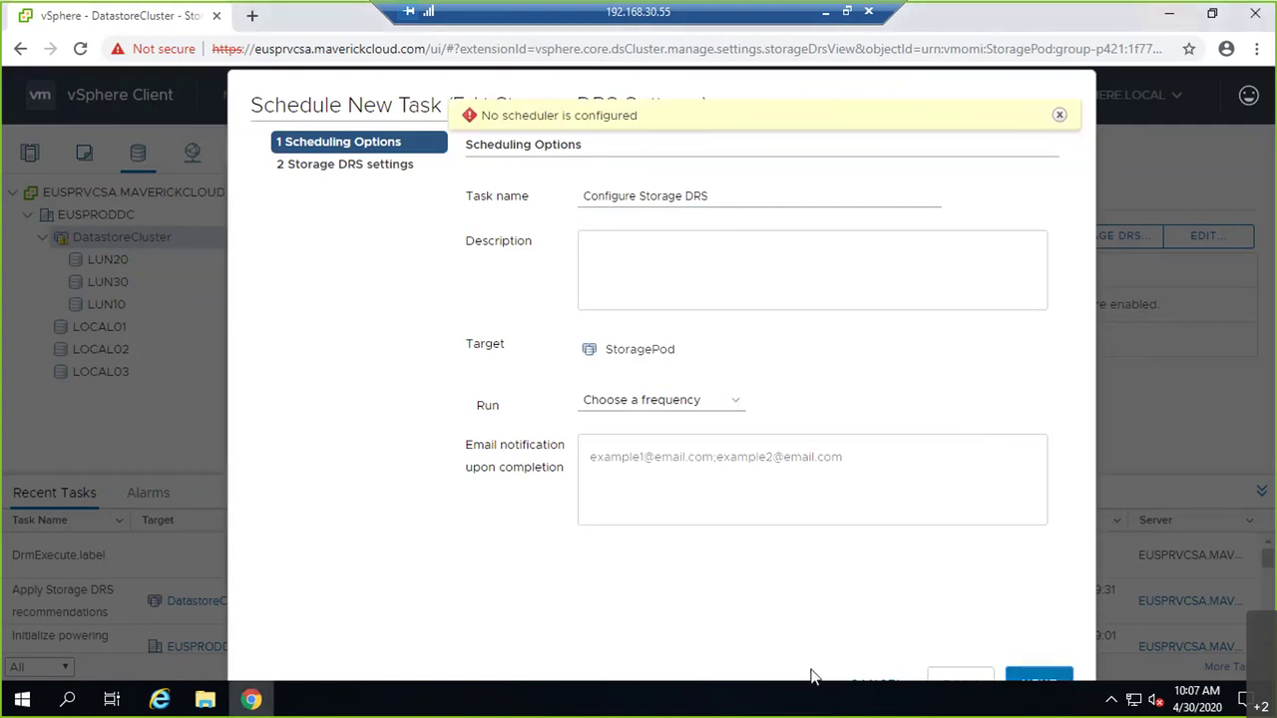
left_click(873, 686)
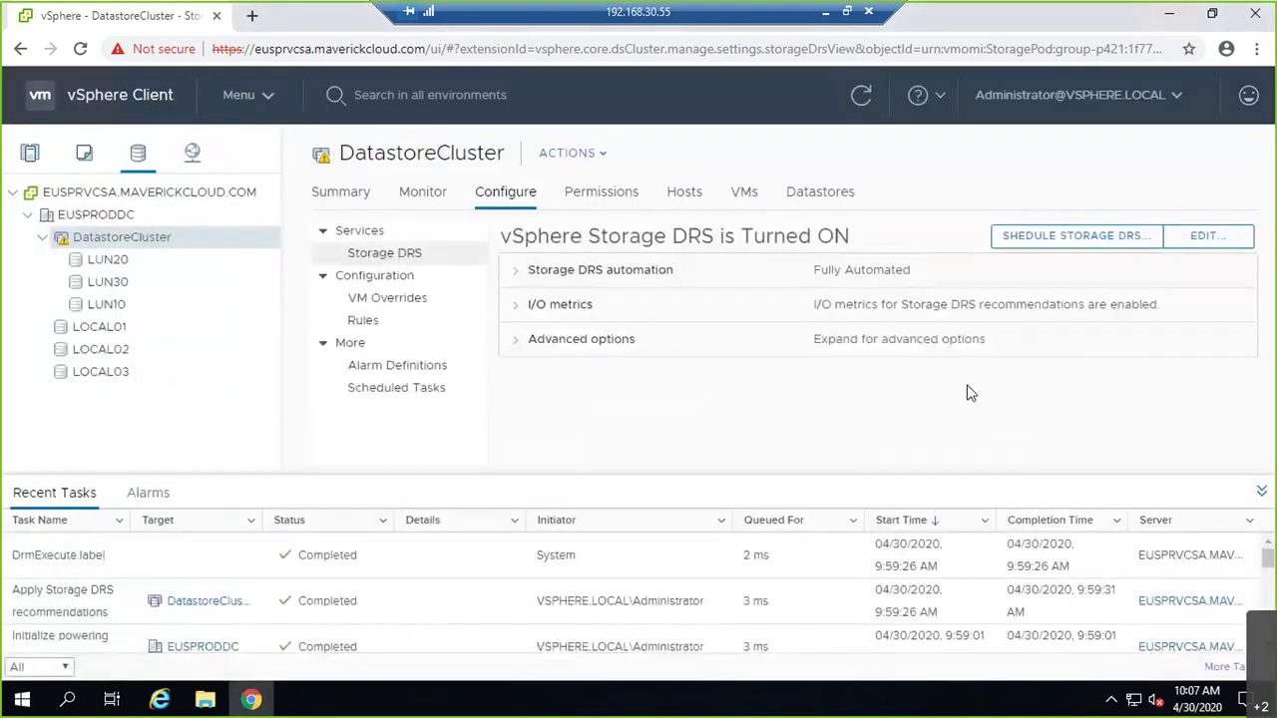
left_click(1057, 252)
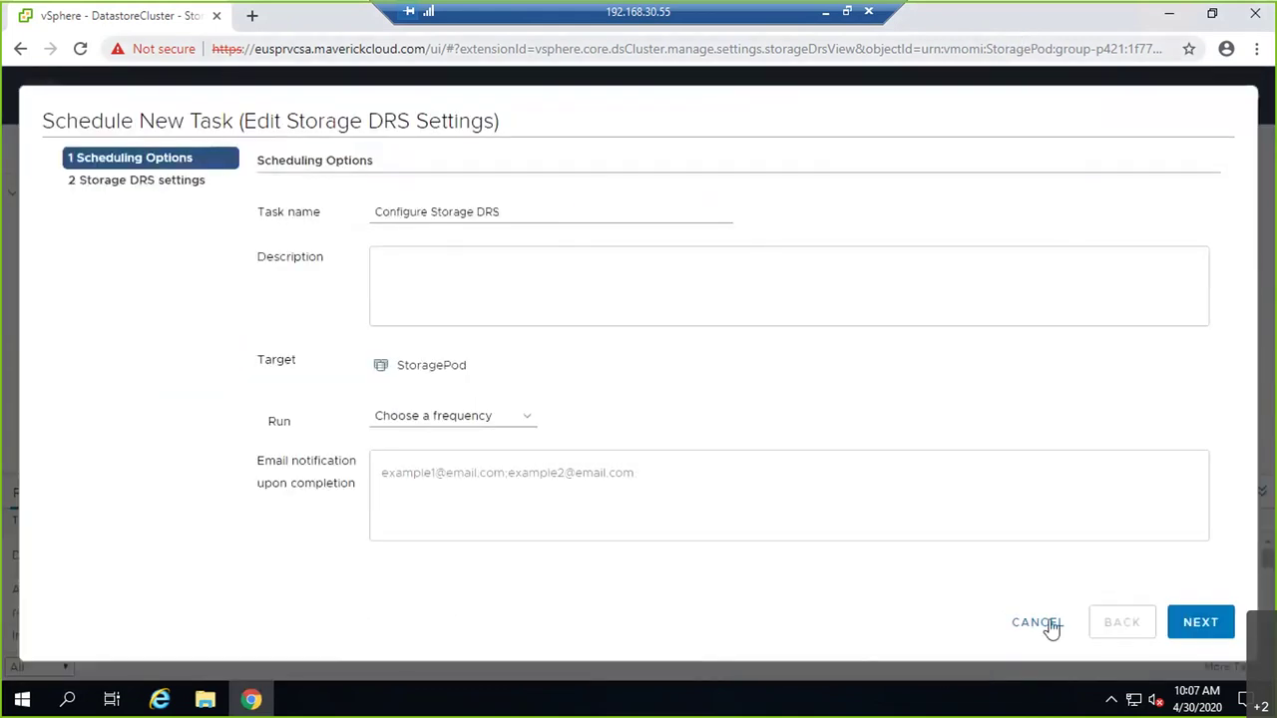
left_click(1038, 624)
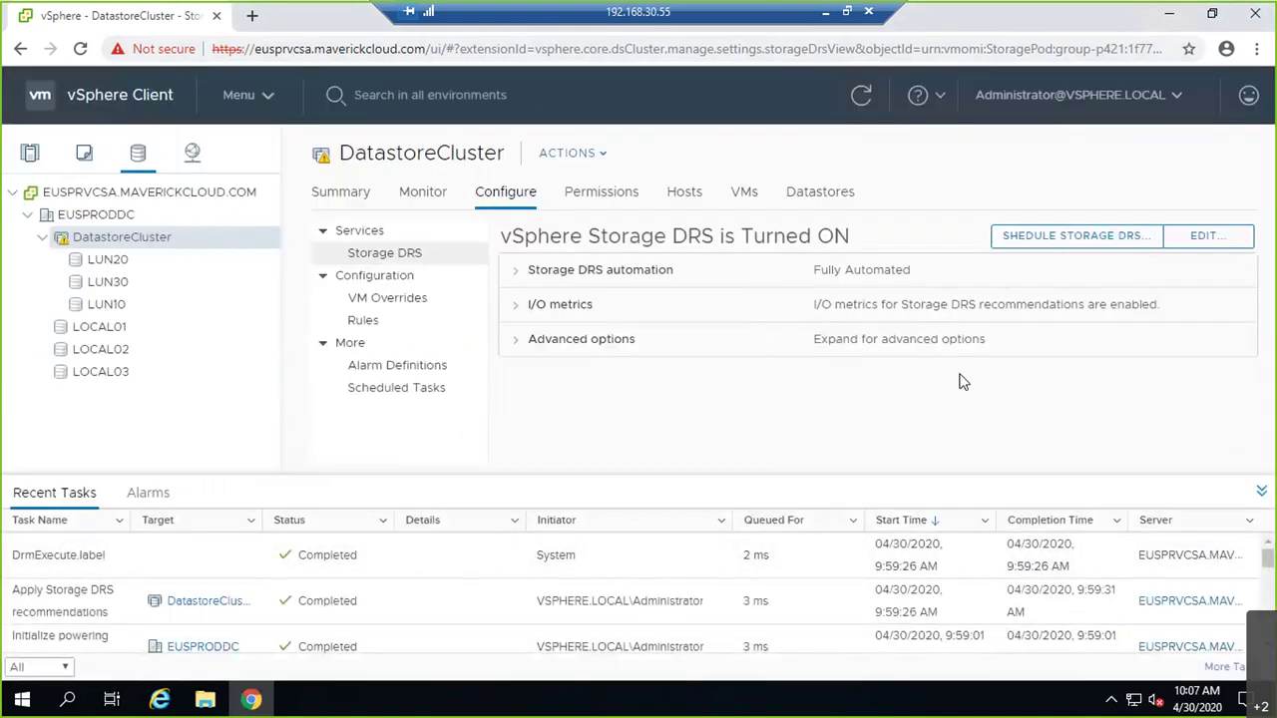
Refresh the view, check DatastoreCluster's issues and triggered alarms, and open the object behind the Storage DRS recommendation alarm.
left_click(861, 95)
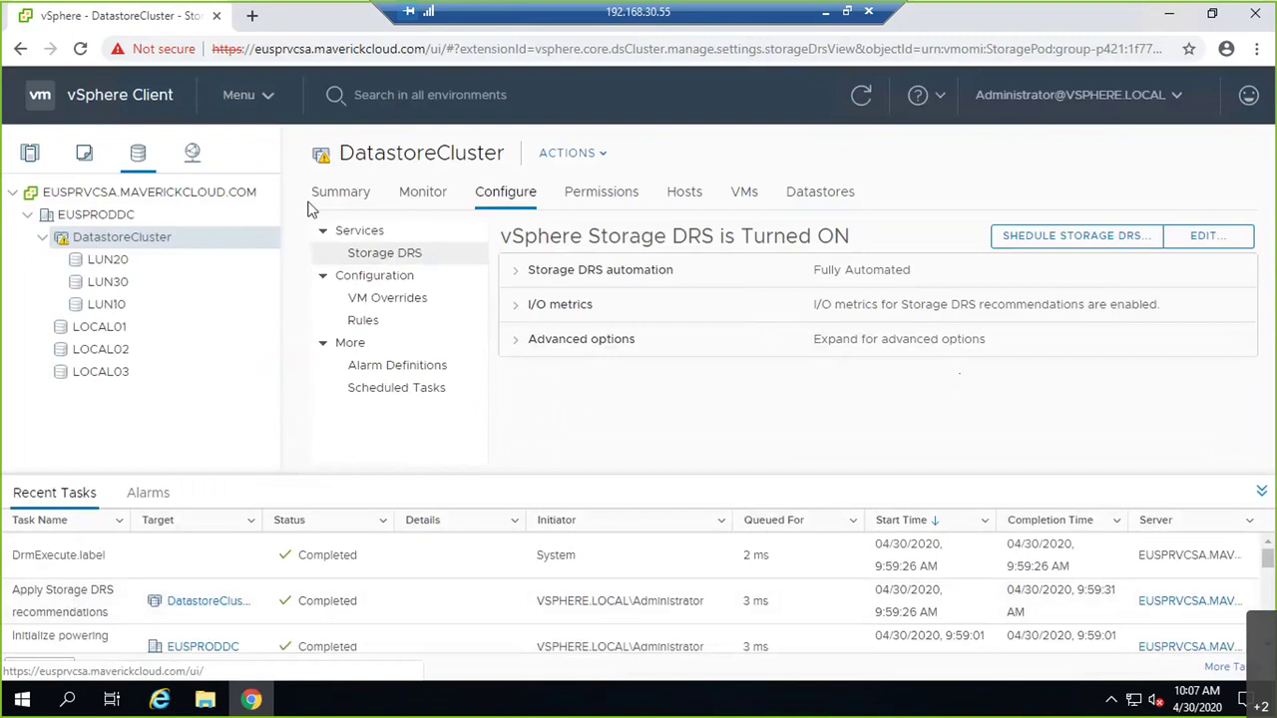
left_click(401, 210)
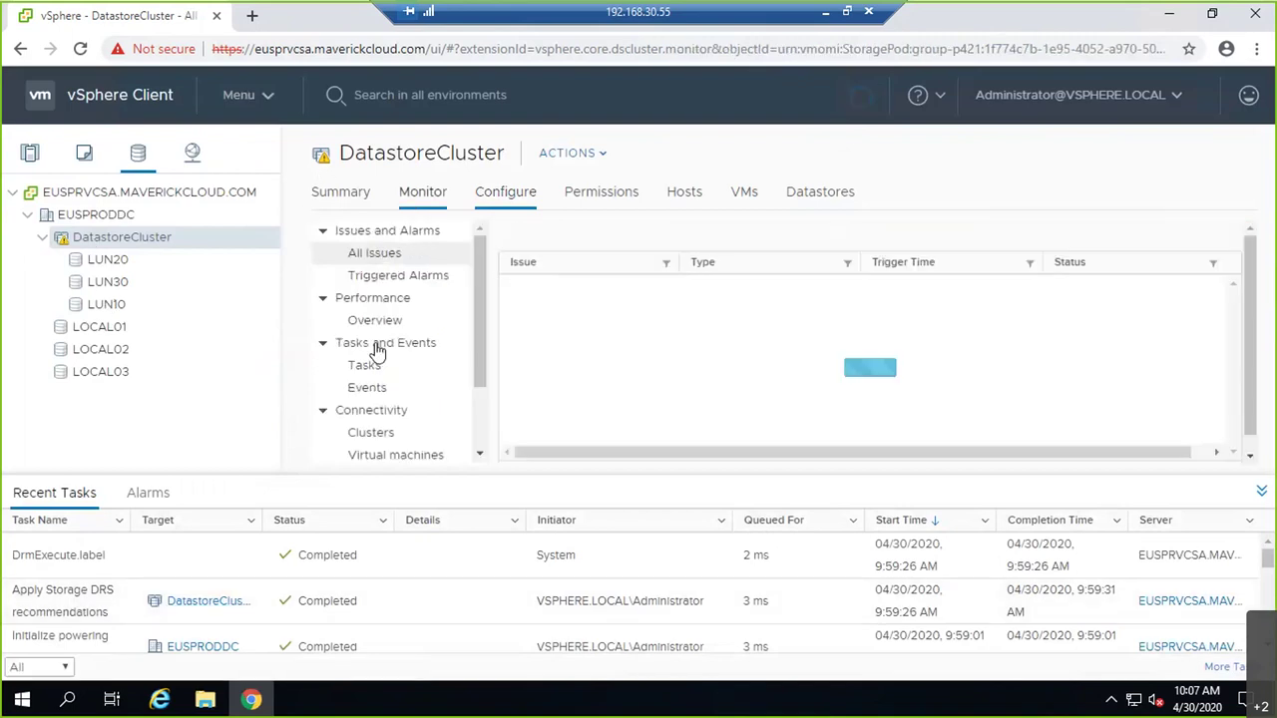
left_click(588, 286)
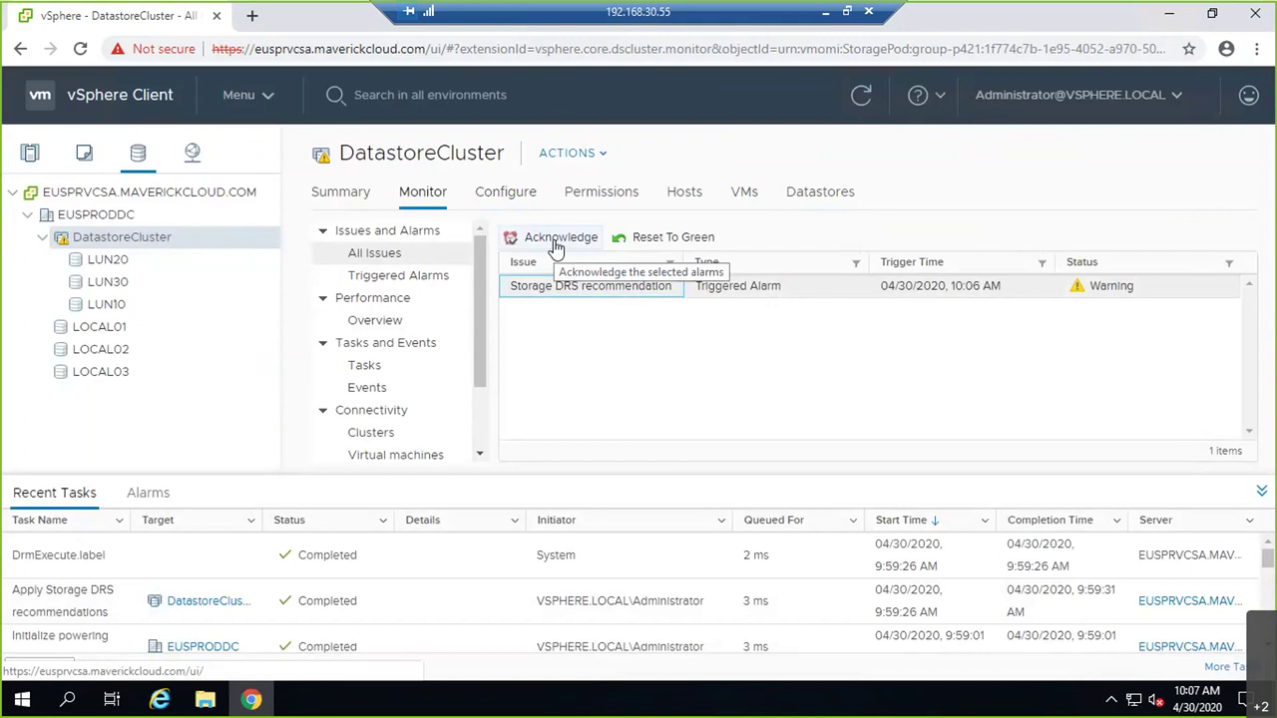
left_click(436, 275)
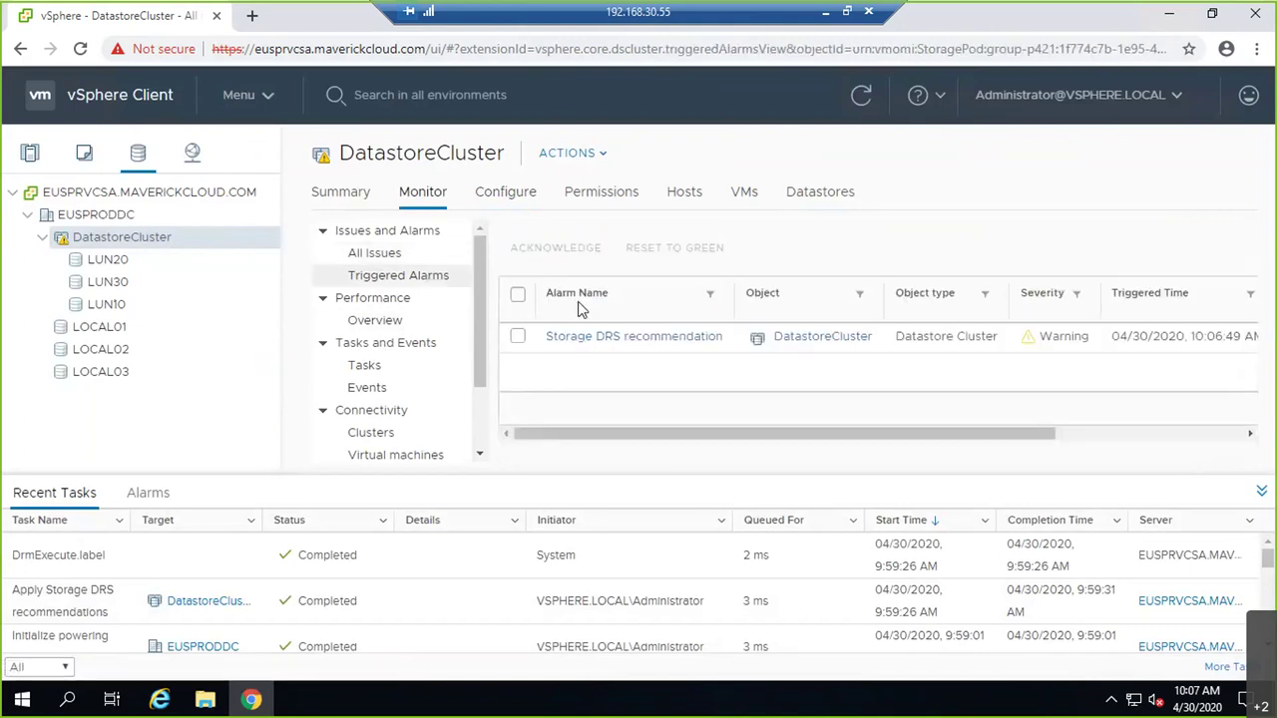
left_click(623, 337)
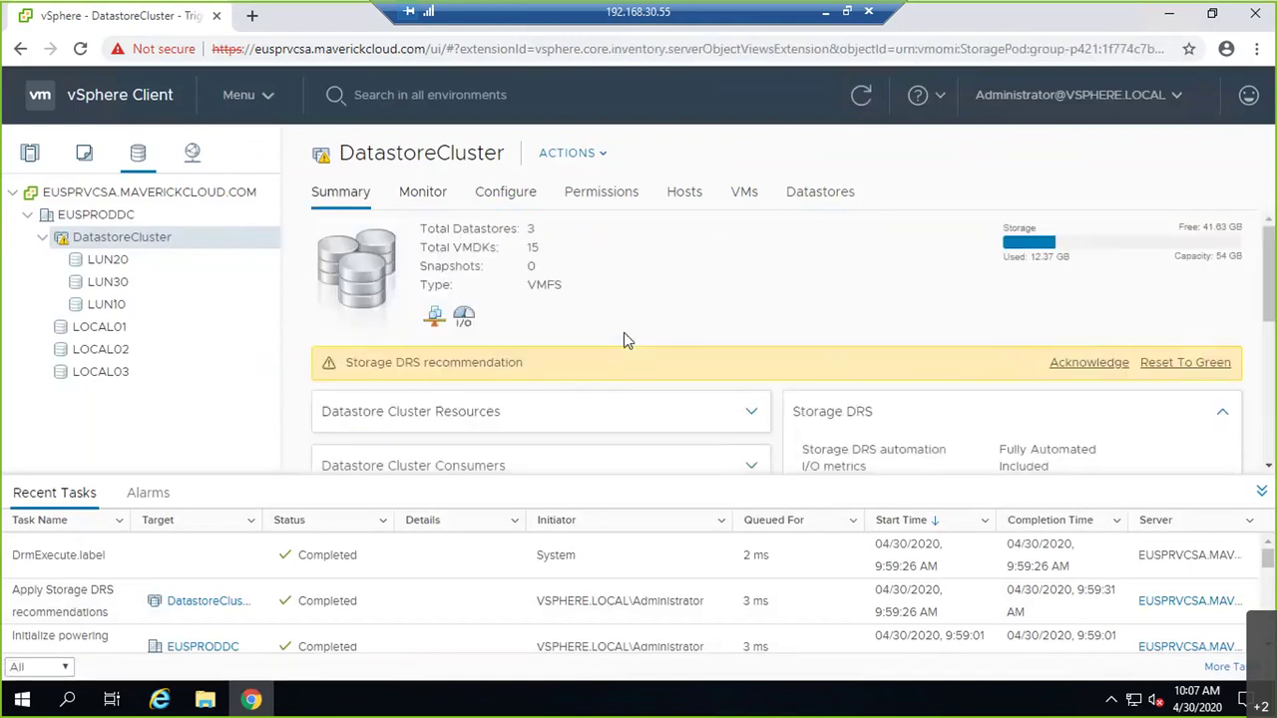
Expand the resource and consumer details in the DatastoreCluster summary and acknowledge the Storage DRS recommendation alarm.
scroll(623, 341, "down", 3)
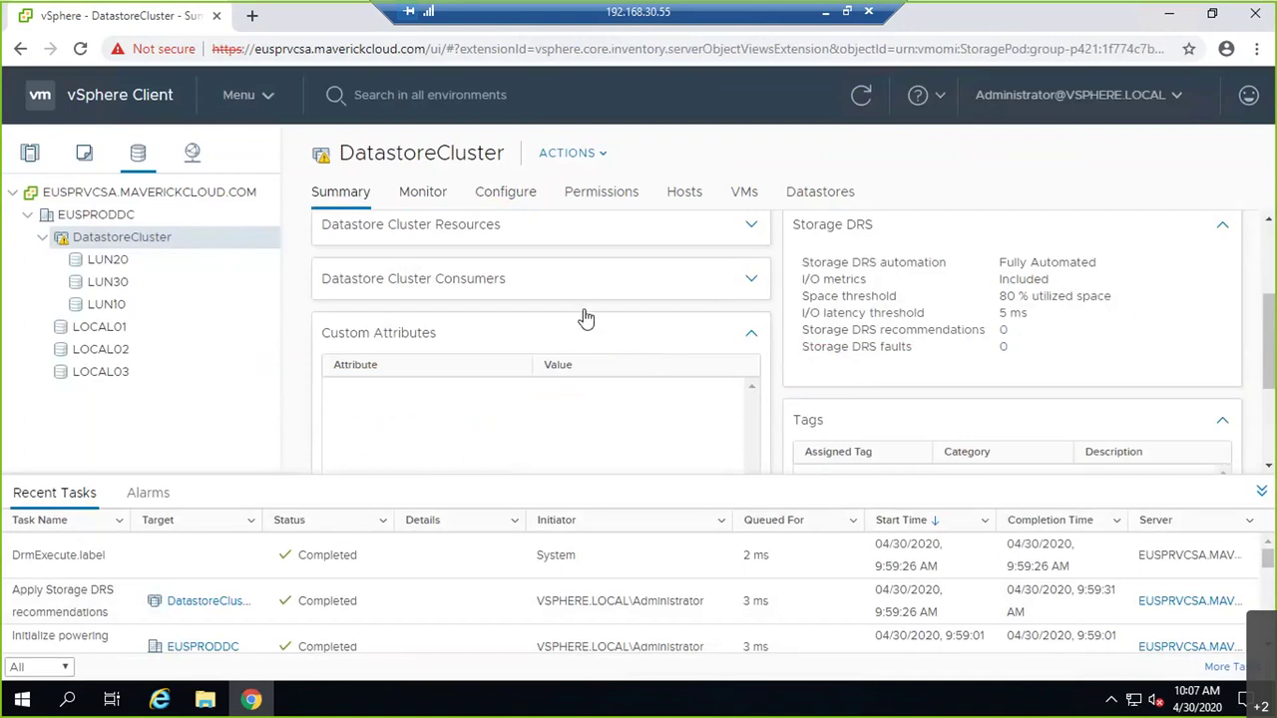
left_click(620, 288)
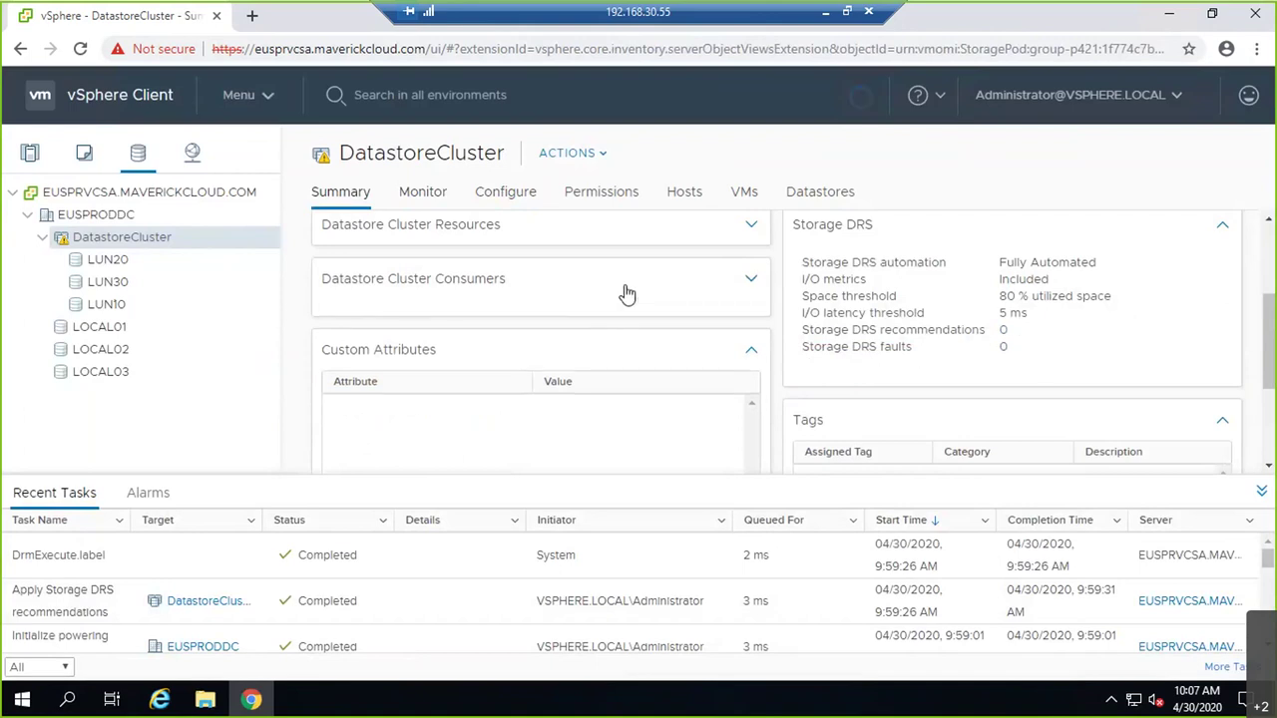
left_click(646, 235)
scroll(646, 357, "down", 5)
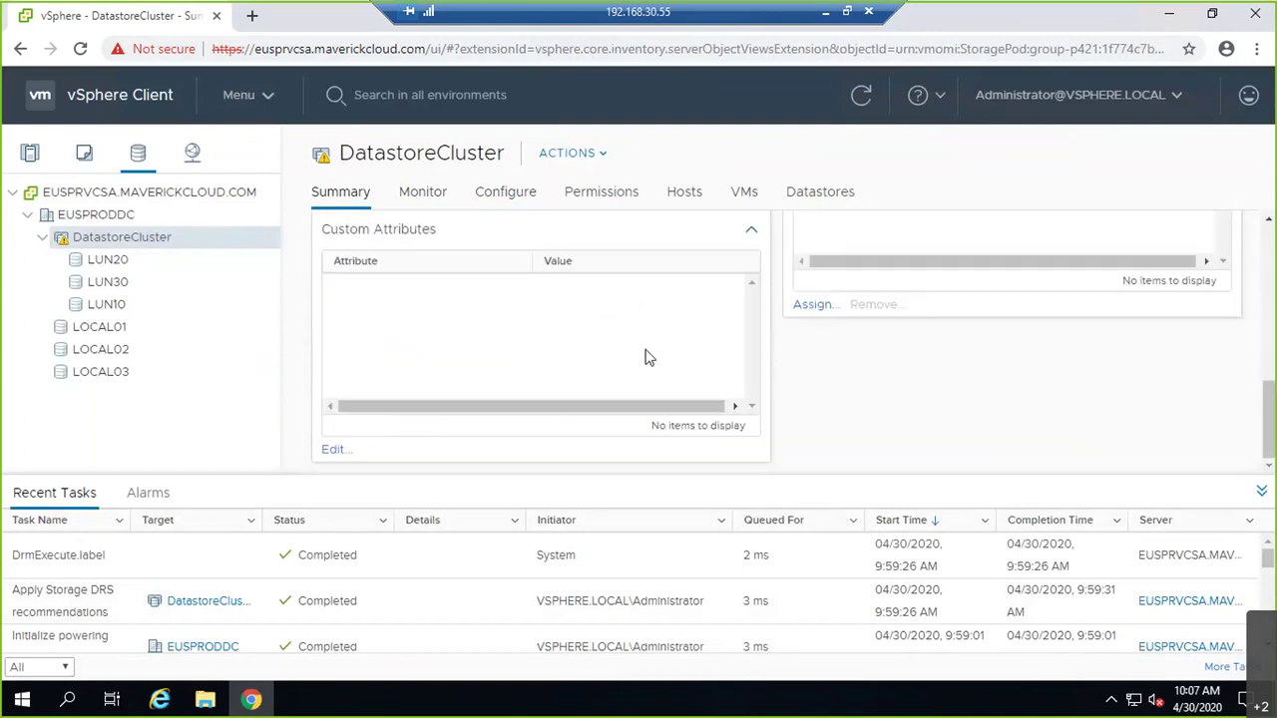
scroll(946, 394, "up", 5)
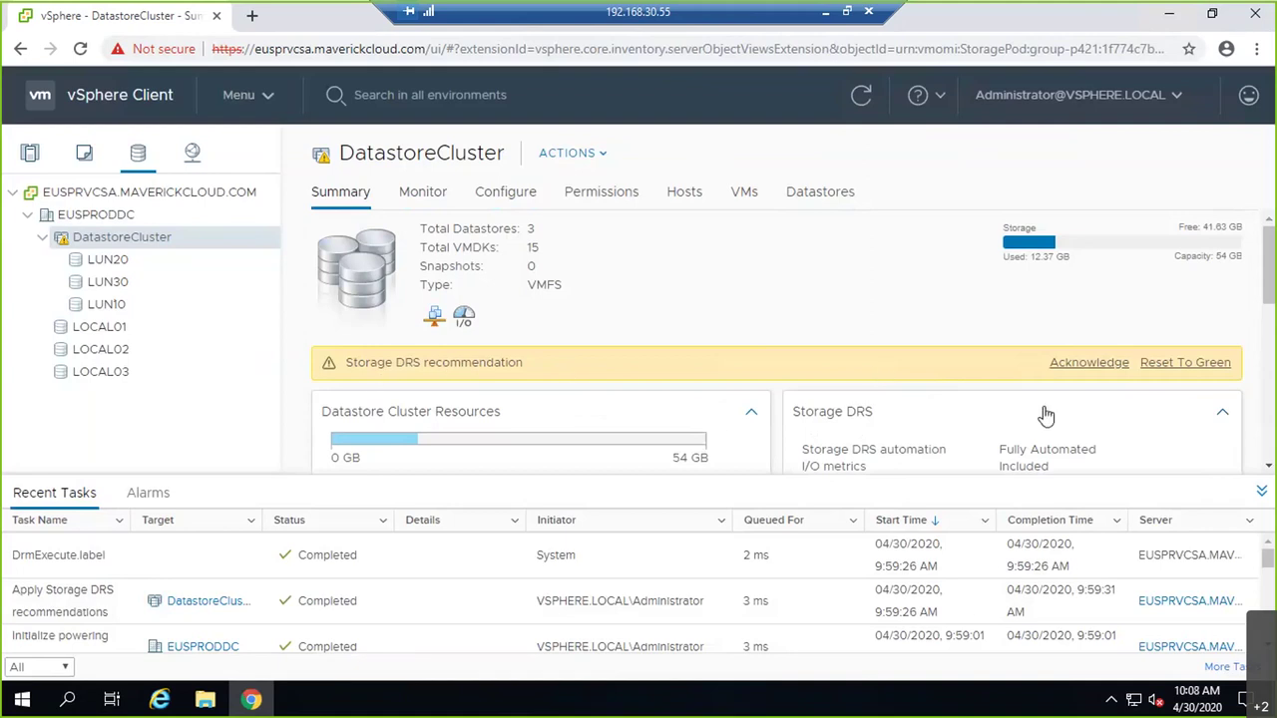
left_click(1097, 365)
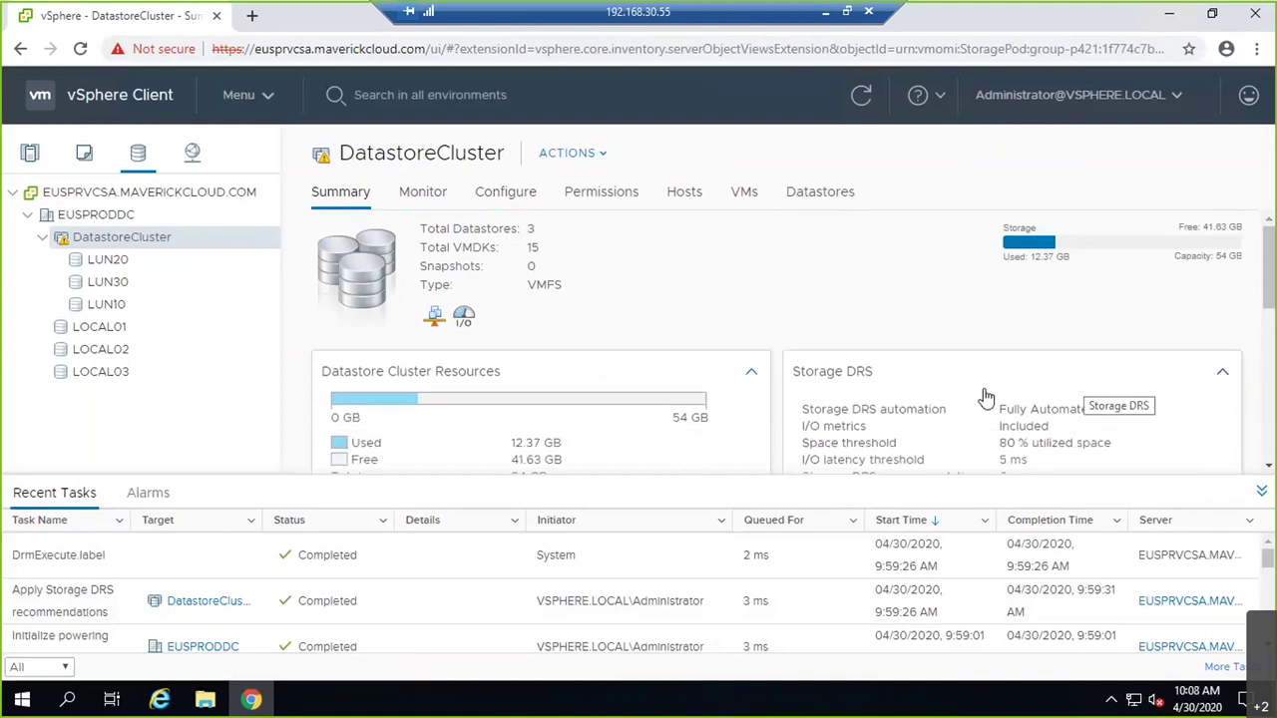
Acknowledge the Storage DRS recommendation entry among DatastoreCluster's triggered alarms and refresh the view.
left_click(422, 195)
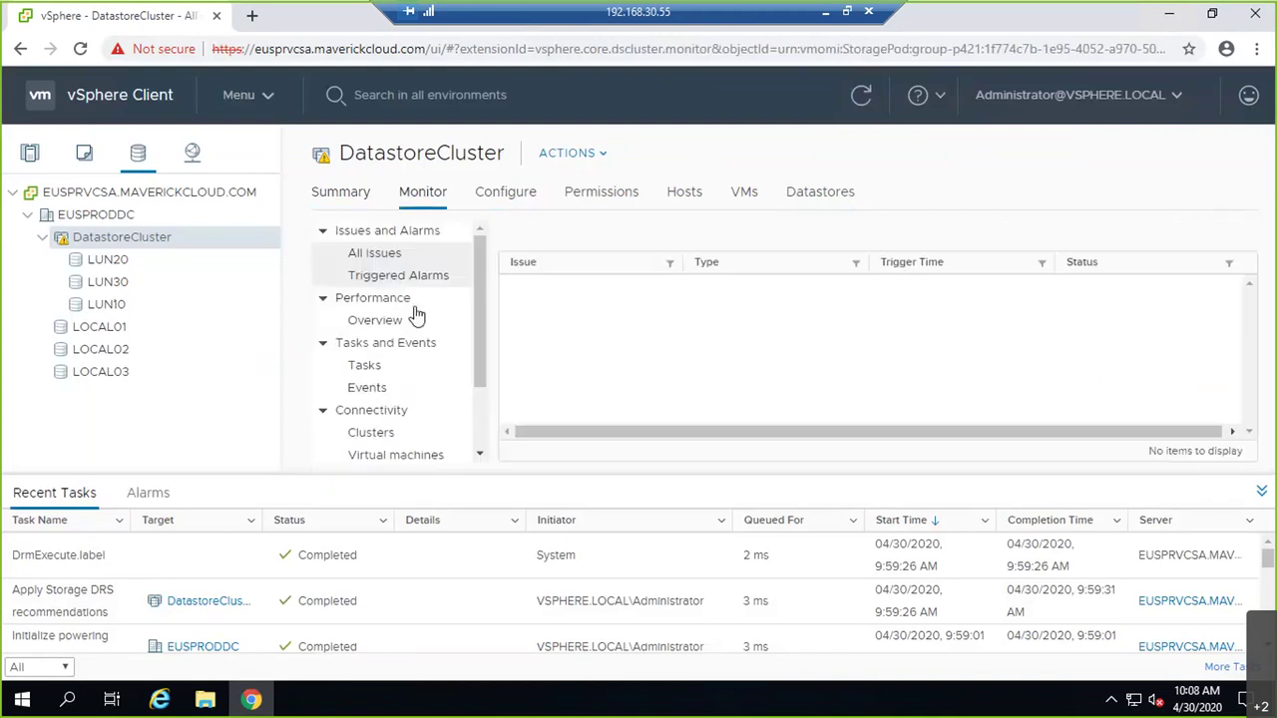
left_click(440, 279)
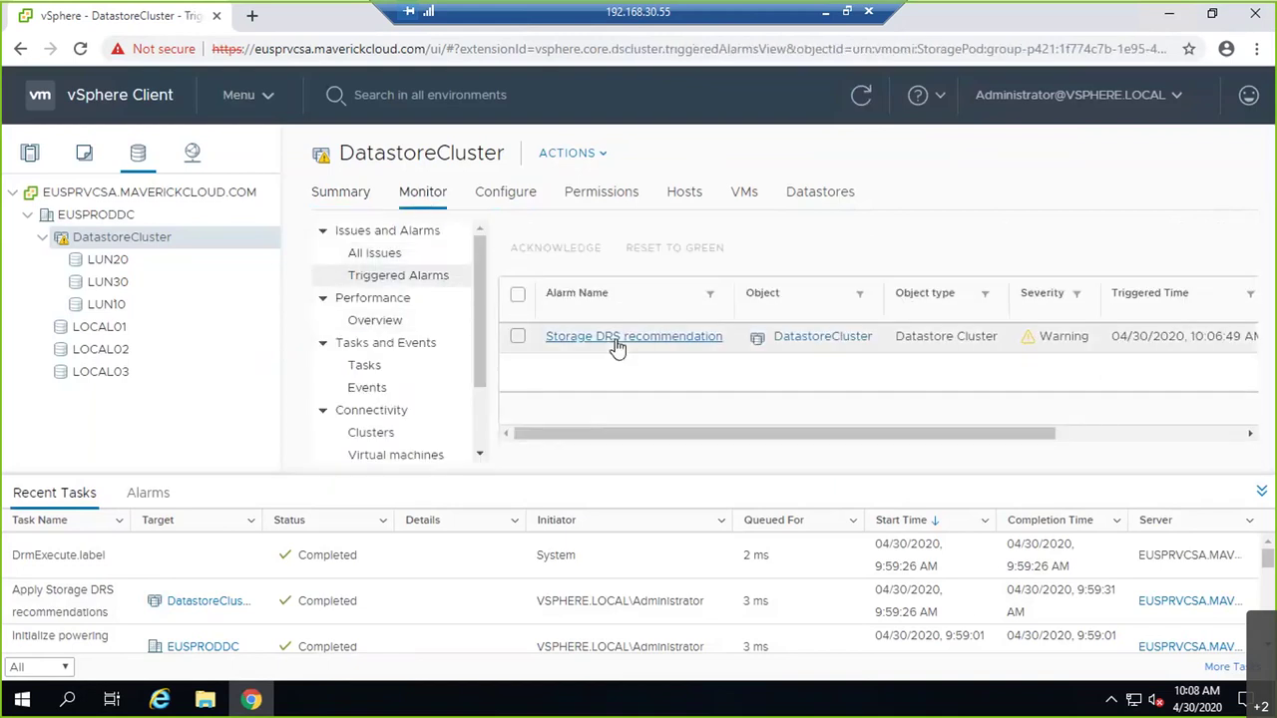
left_click(517, 339)
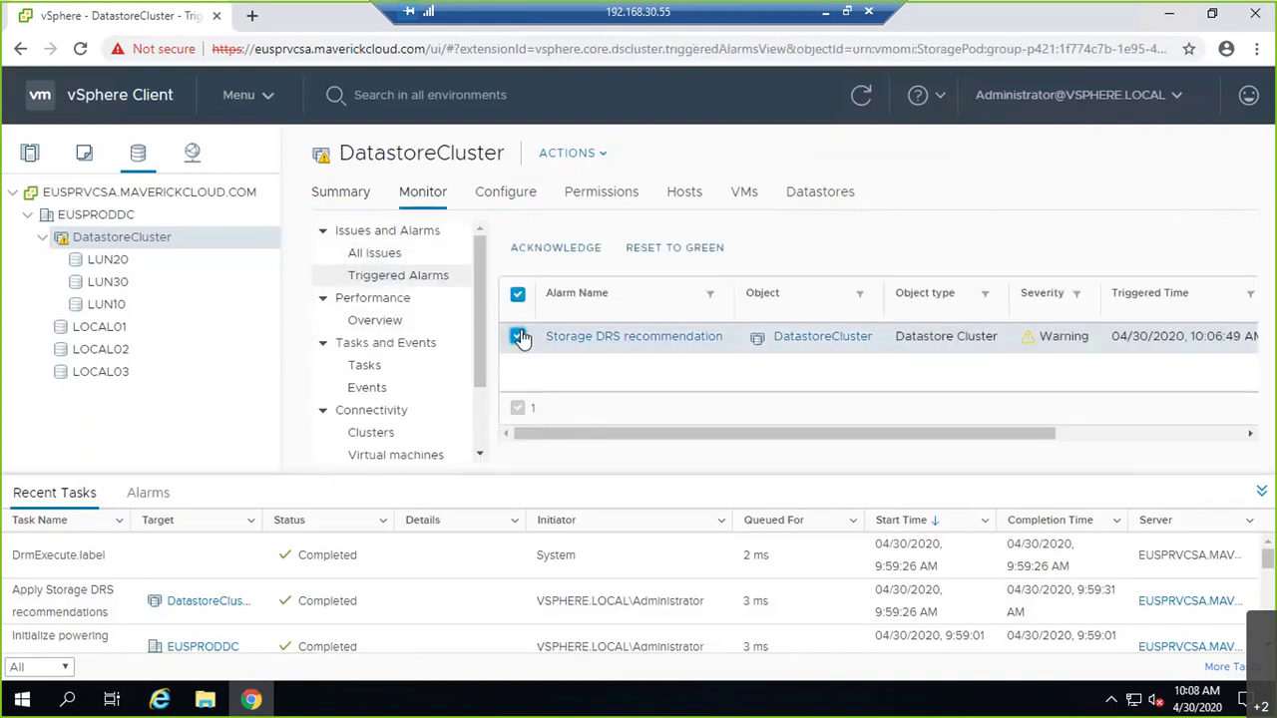
left_click(557, 252)
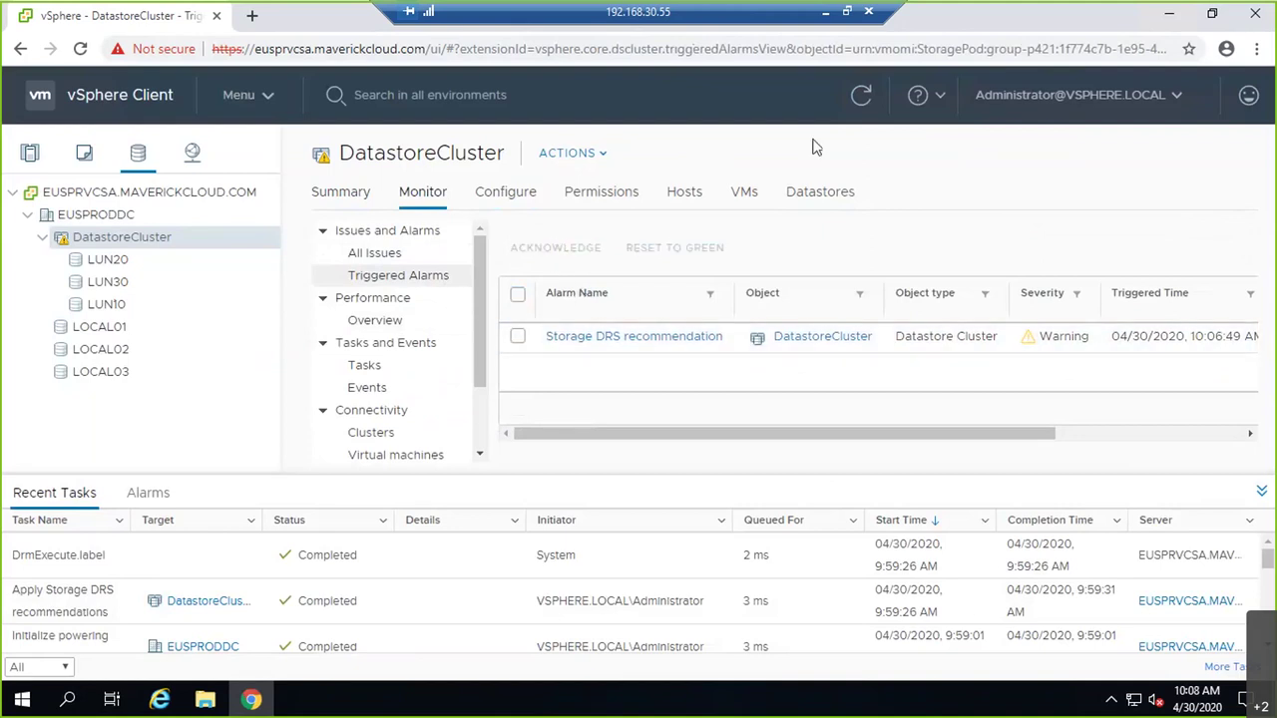
left_click(860, 96)
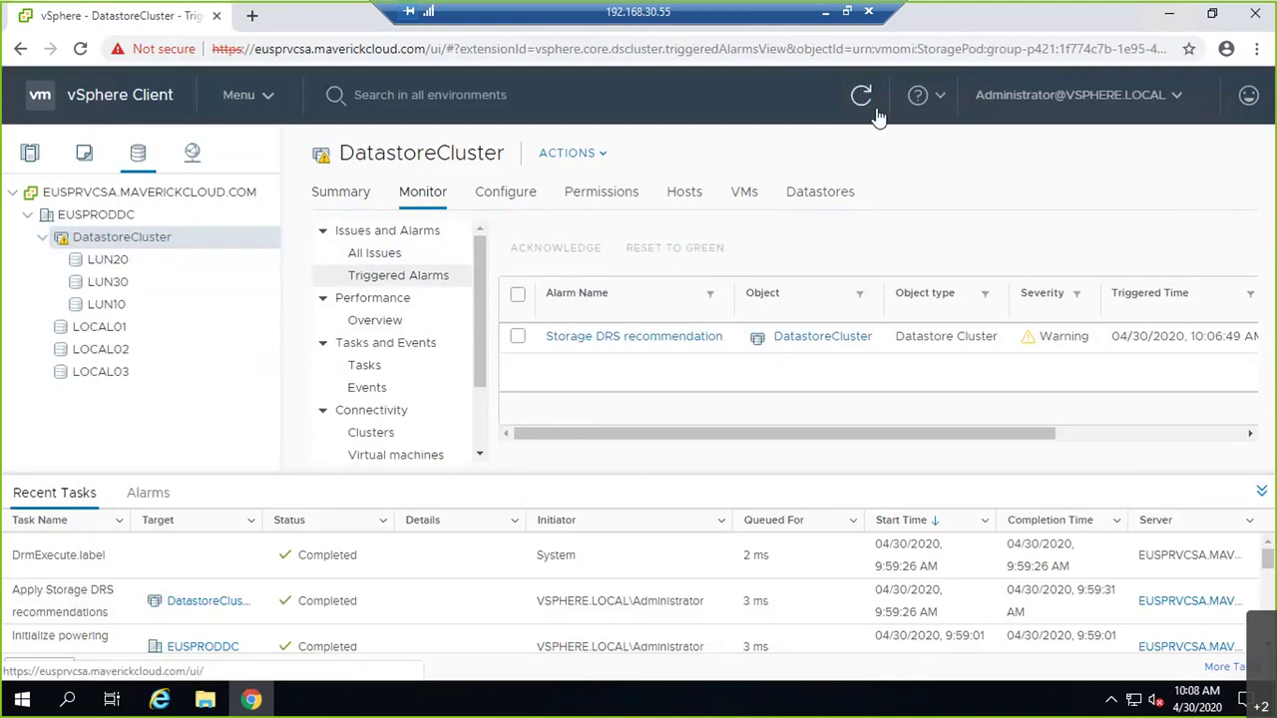
Compare the VM folders stored on LUN10, LUN30 and LUN20, hiding the recent tasks for more room.
left_click(152, 303)
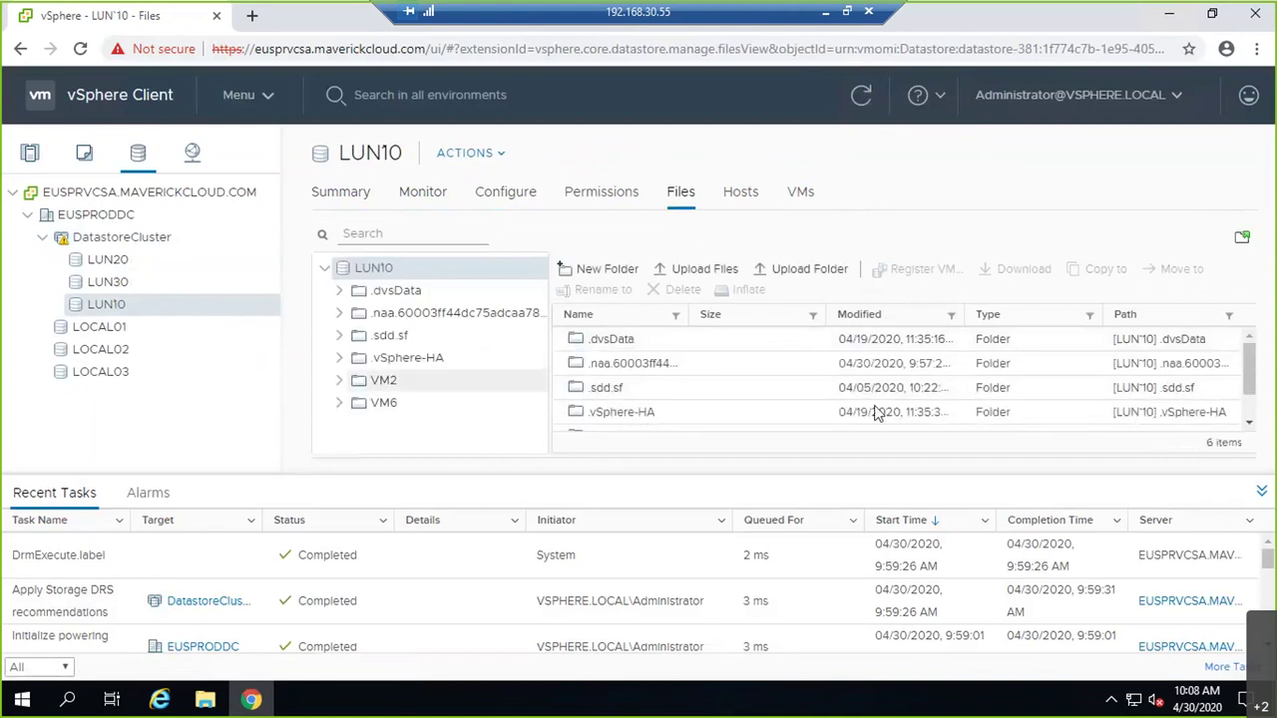
scroll(997, 419, "down", 2)
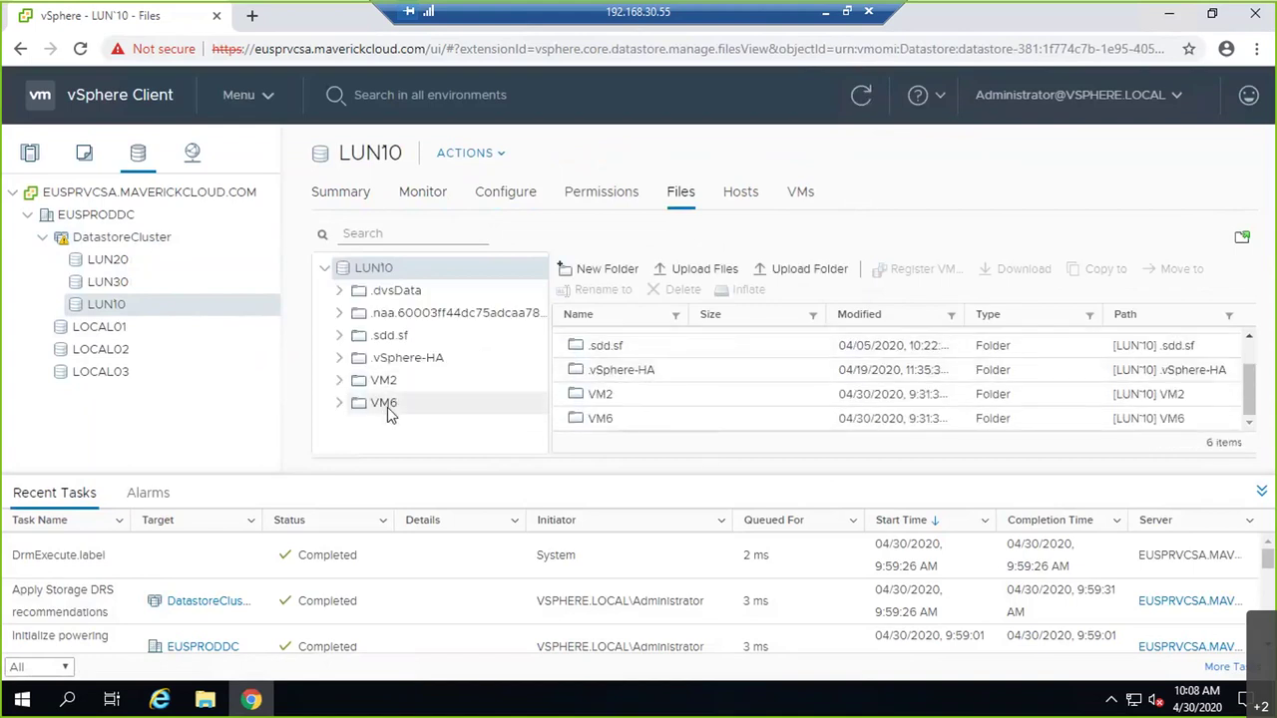
left_click(108, 283)
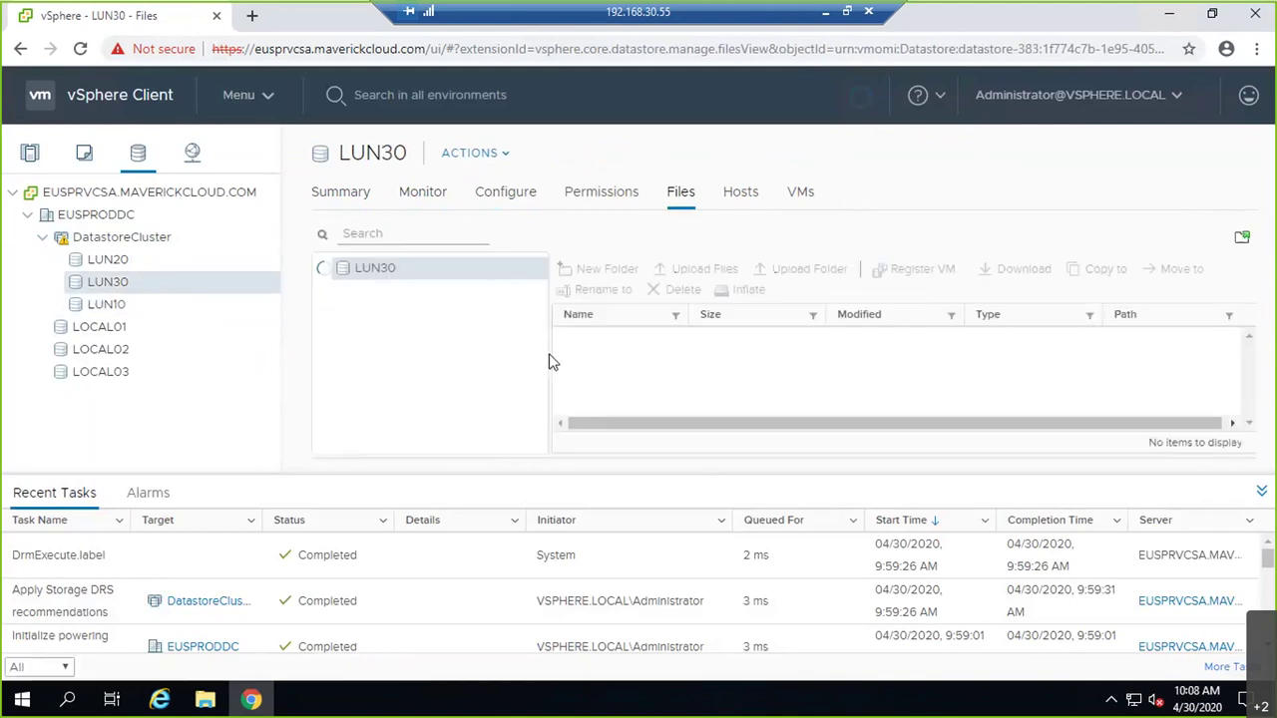
left_click(1260, 492)
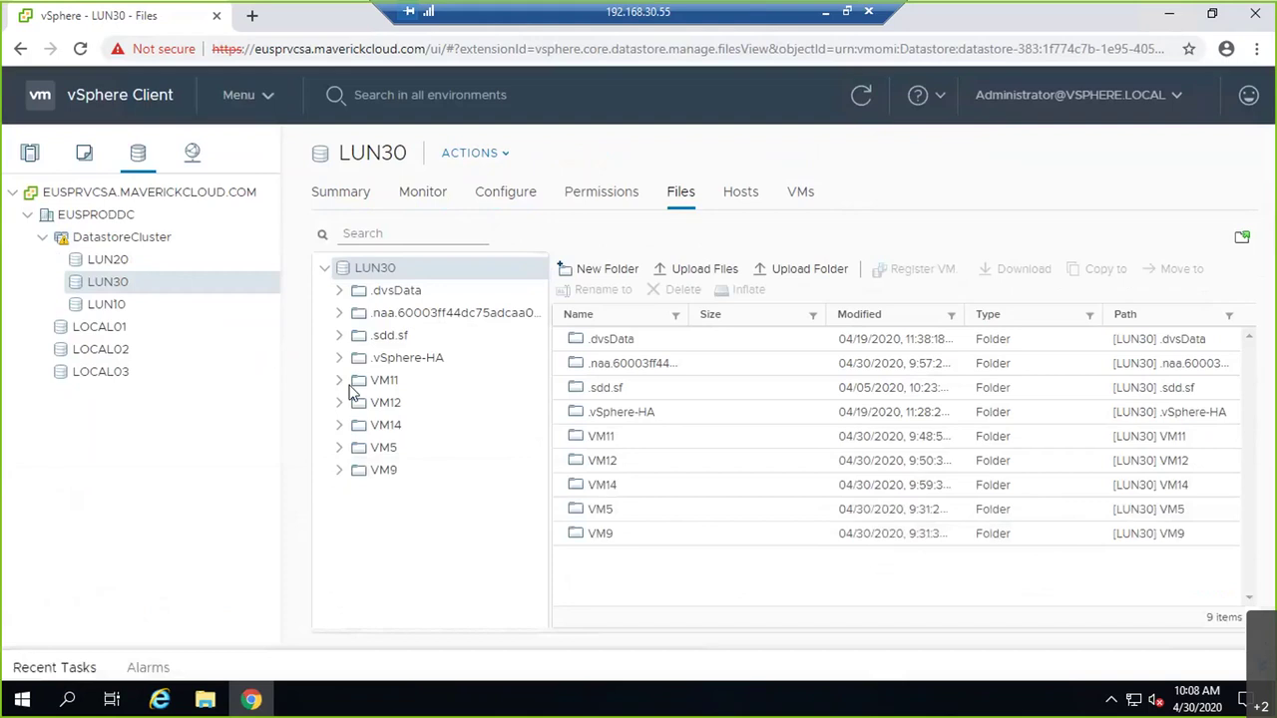
left_click(163, 265)
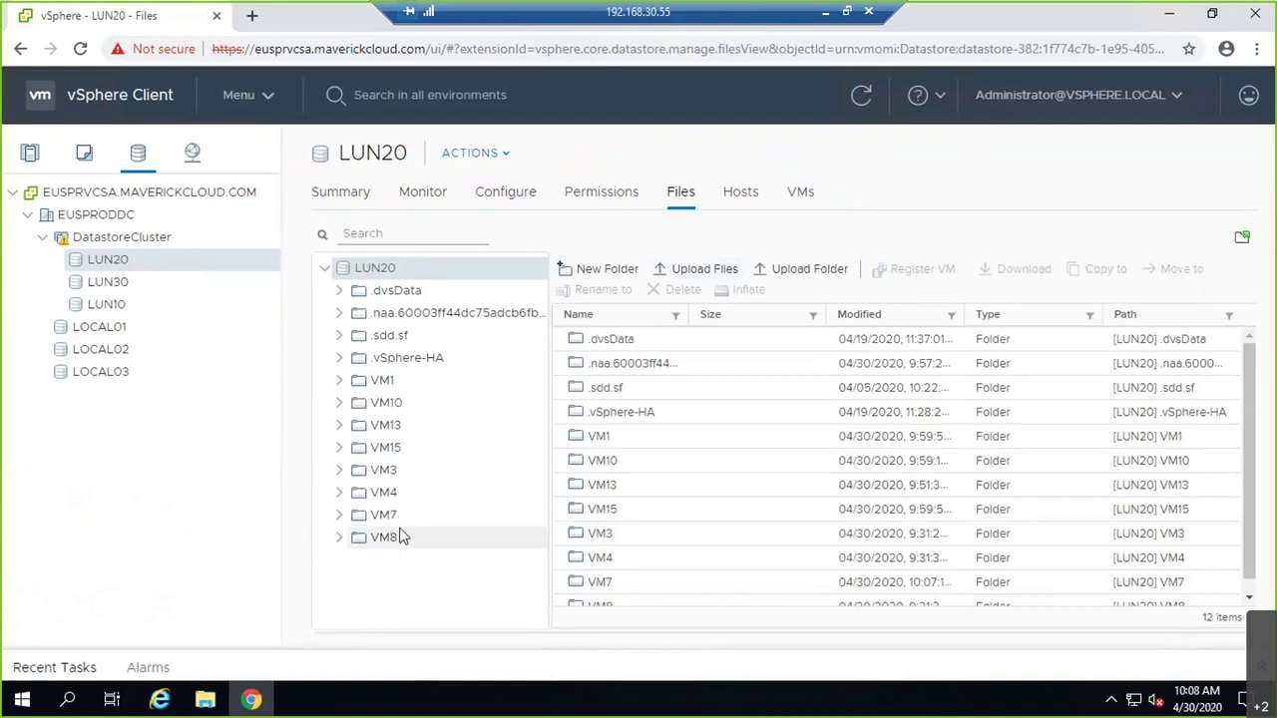
Start a new VM anti-affinity Storage DRS rule named 2 for DatastoreCluster.
left_click(153, 239)
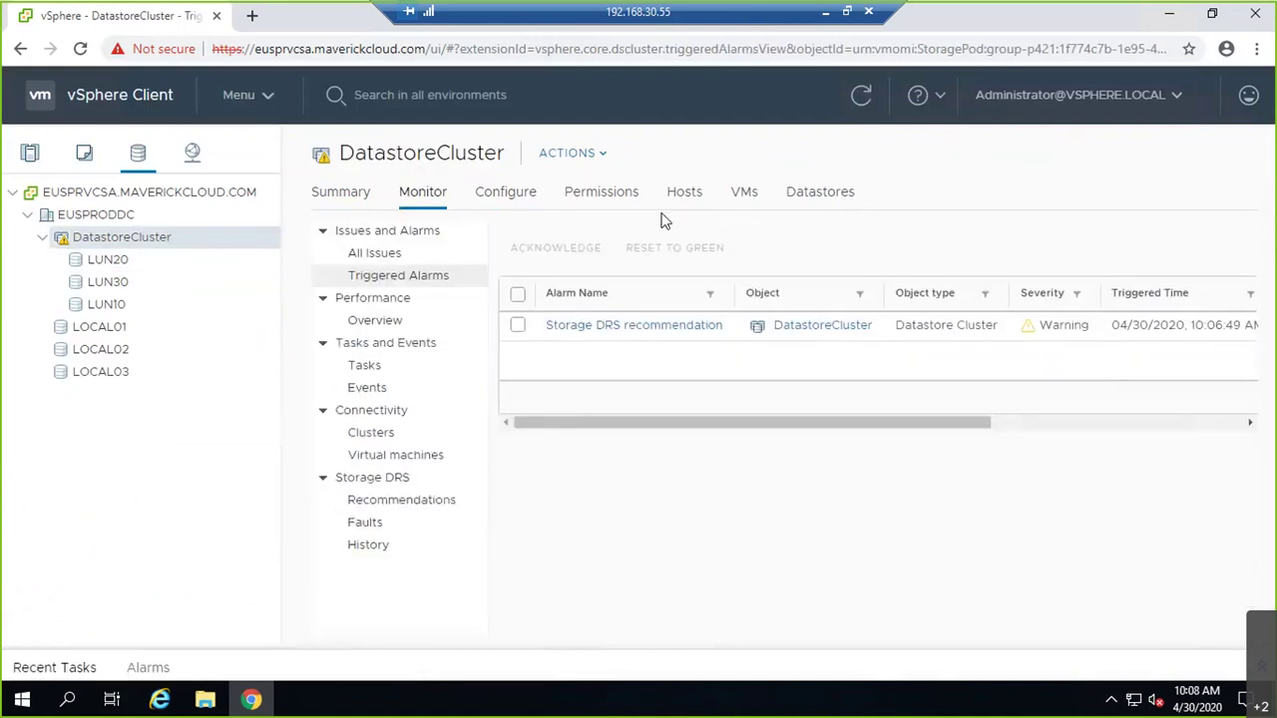
left_click(503, 200)
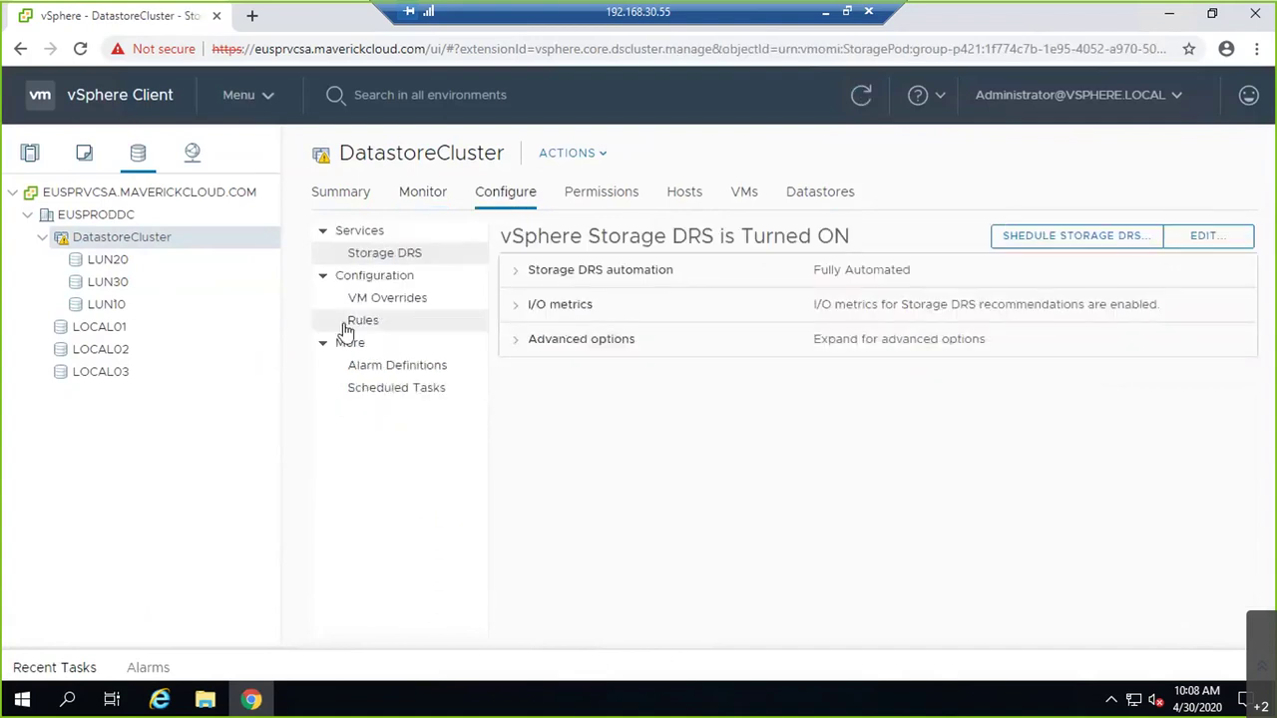
left_click(359, 321)
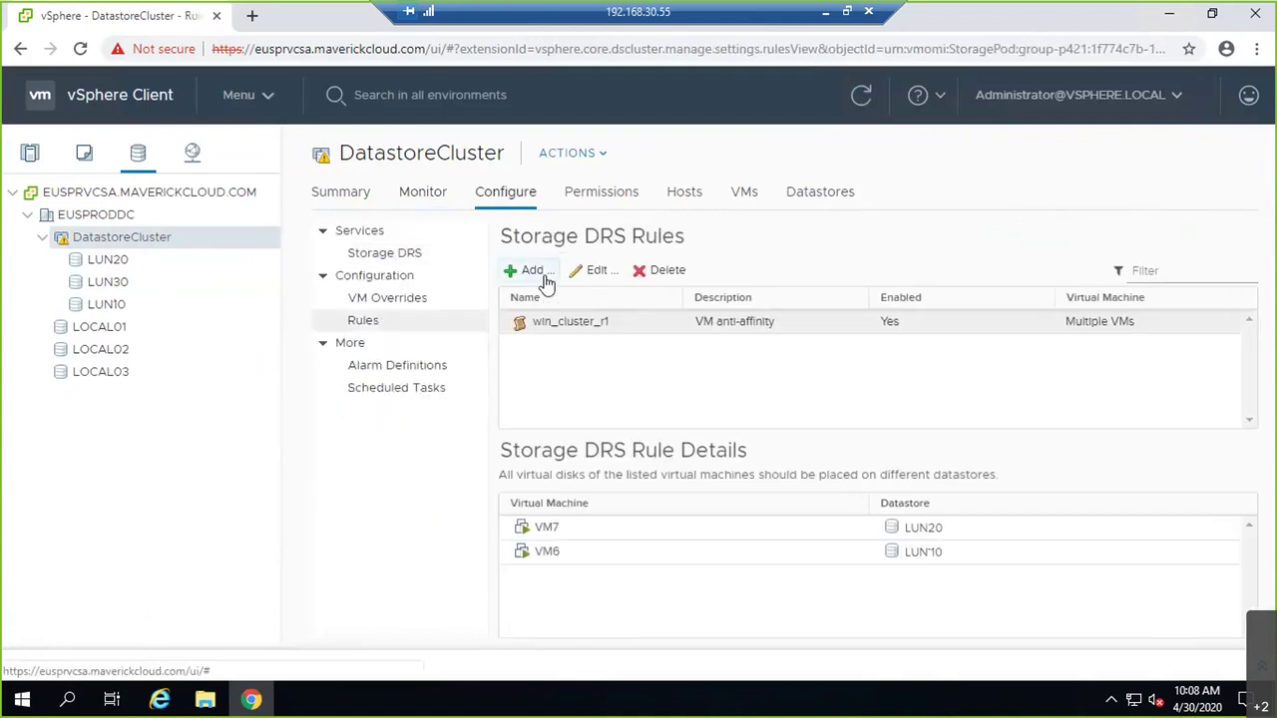
left_click(544, 279)
type("2")
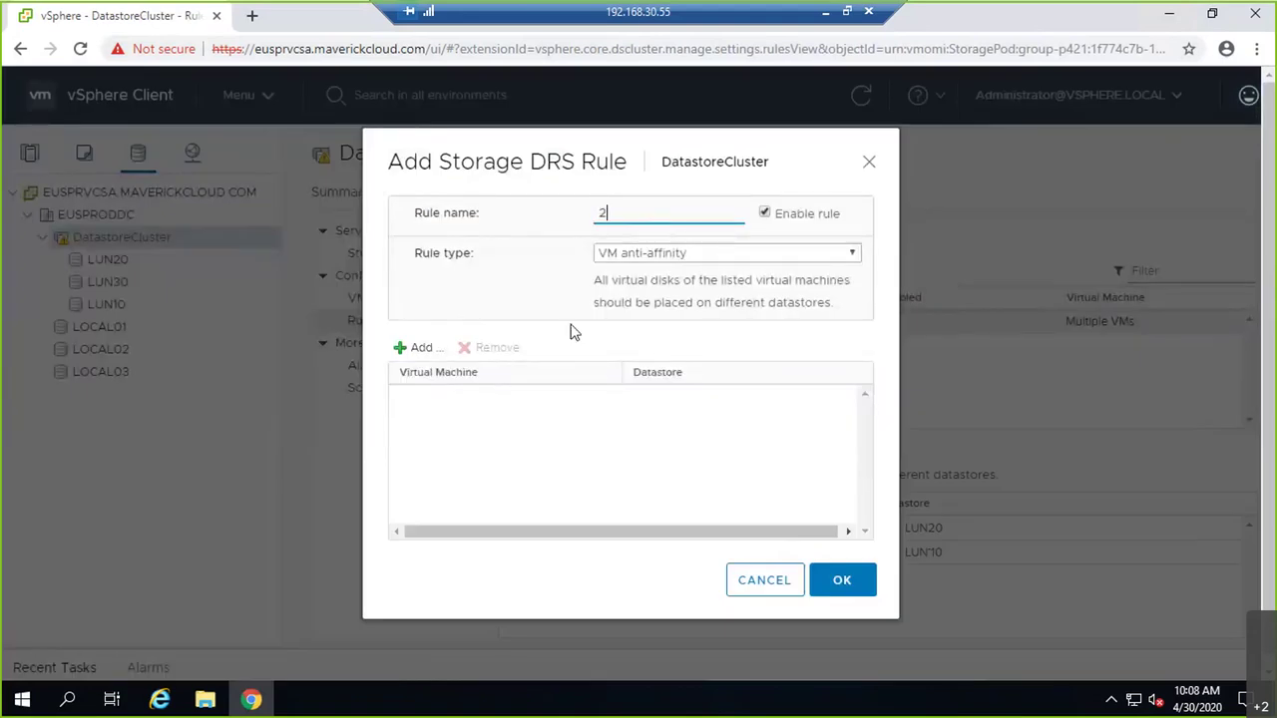
Add VM7 and VM8 as members of rule 2, save the rule, and show the recent tasks.
left_click(417, 348)
scroll(271, 419, "down", 3)
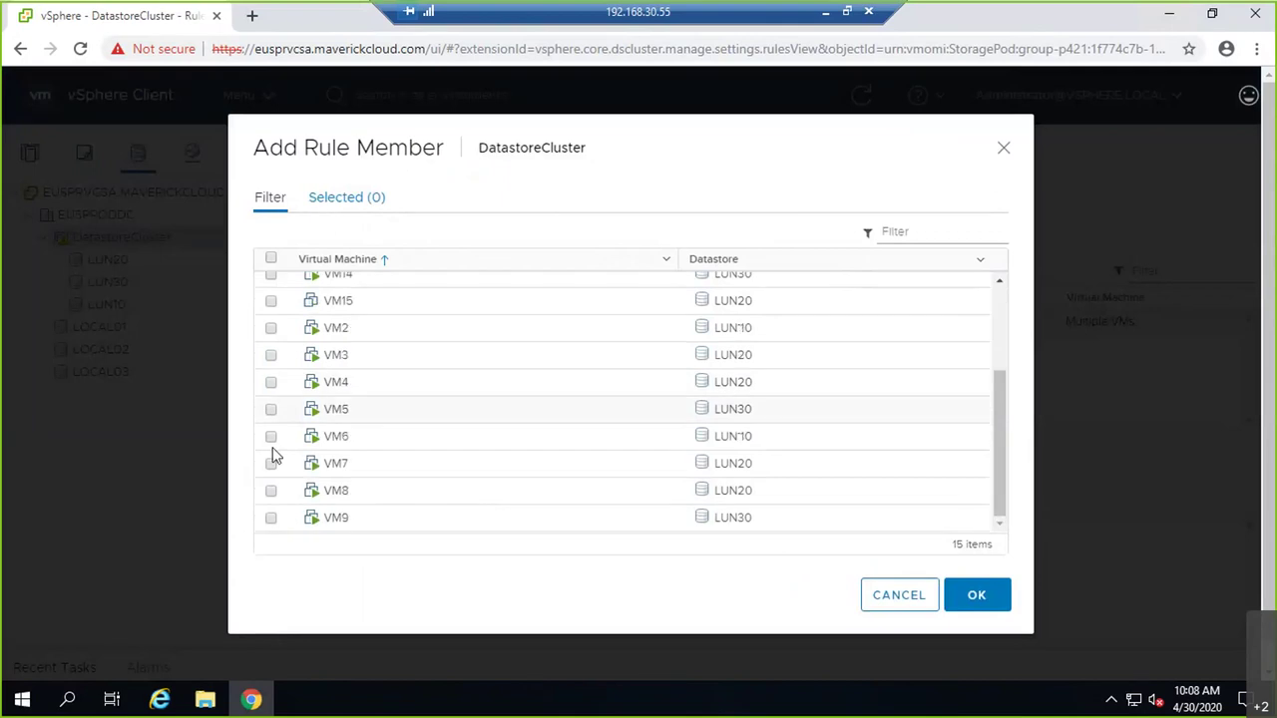
left_click(270, 463)
left_click(270, 489)
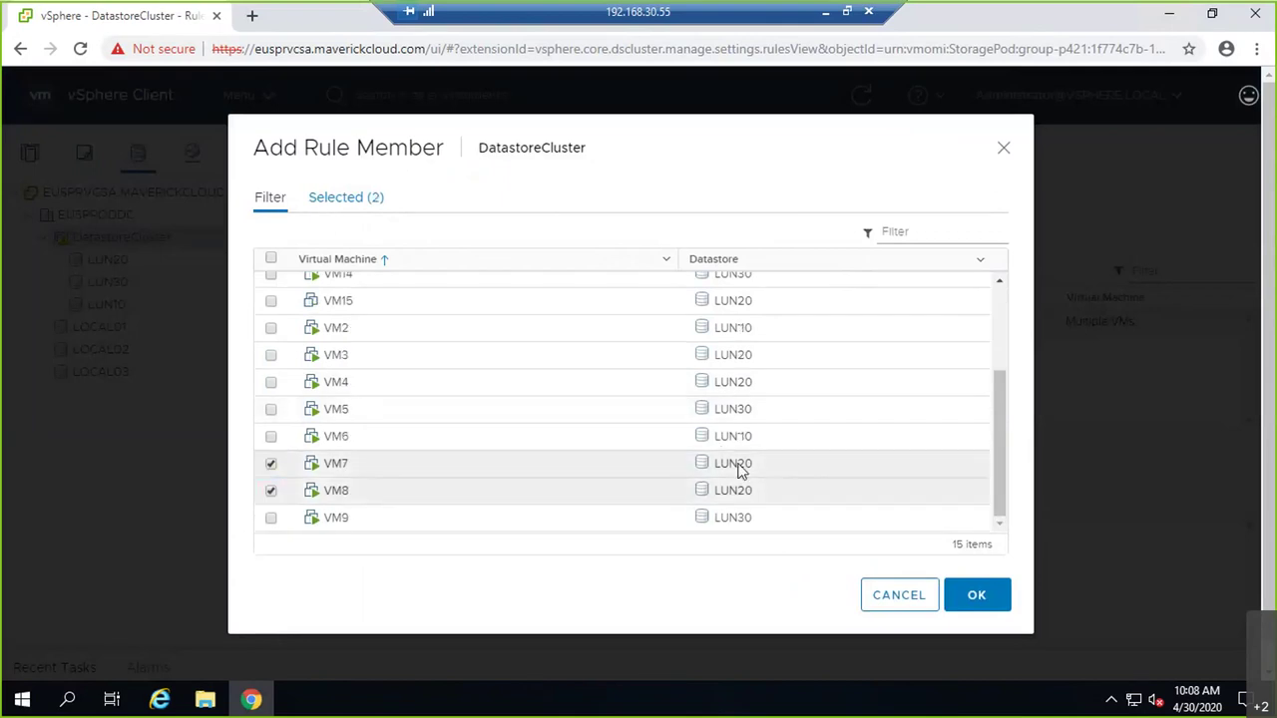
left_click(956, 592)
left_click(869, 590)
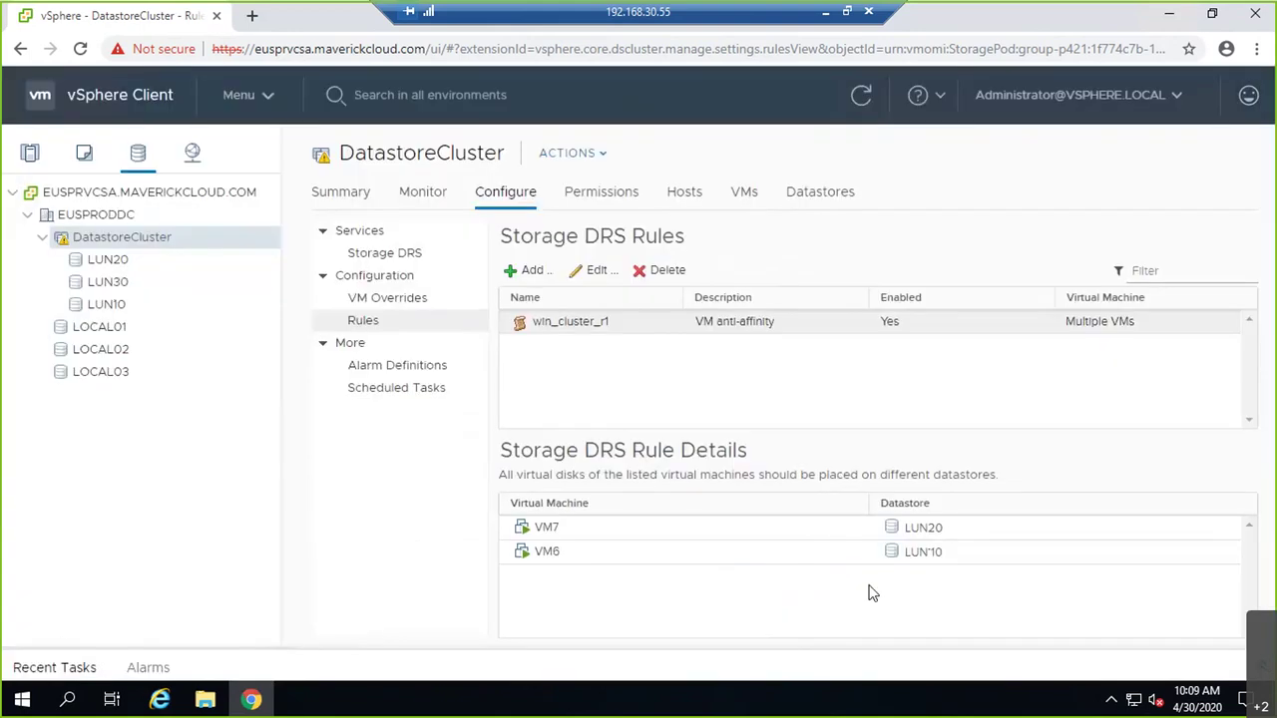
left_click(55, 671)
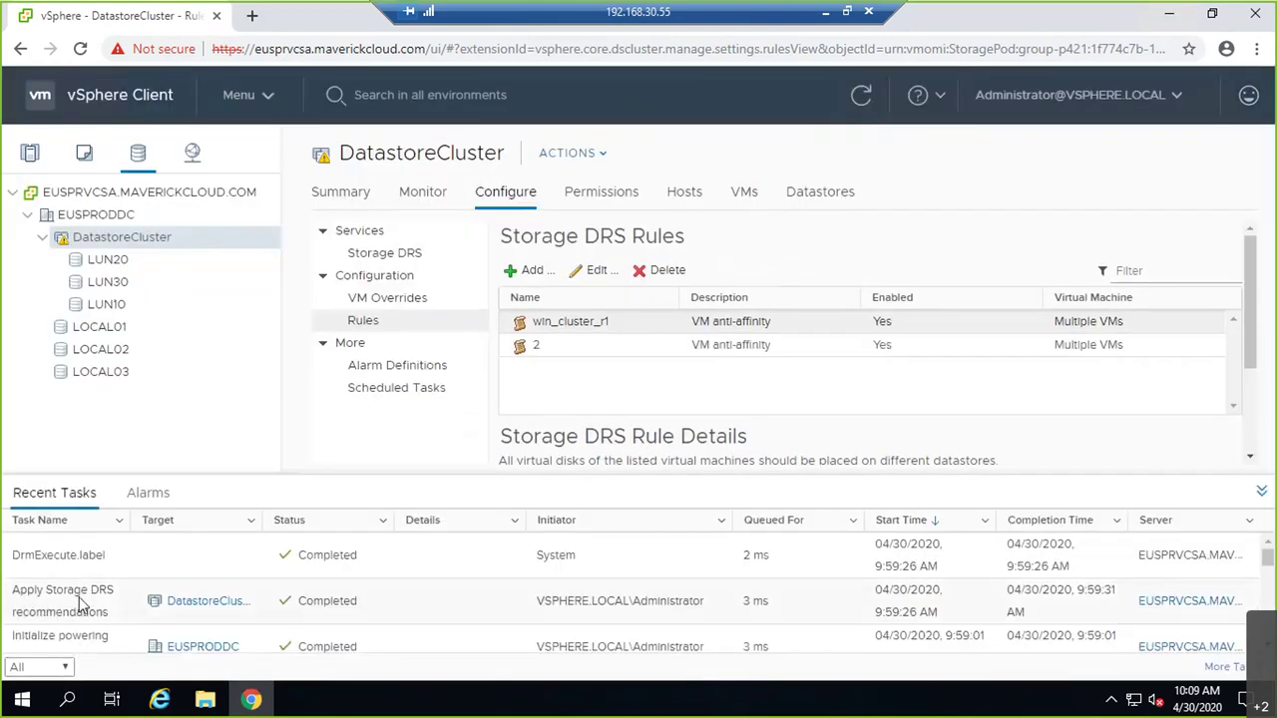
Examine the VM7 and VM8 folders stored on LUN20 and hide the recent tasks.
left_click(97, 259)
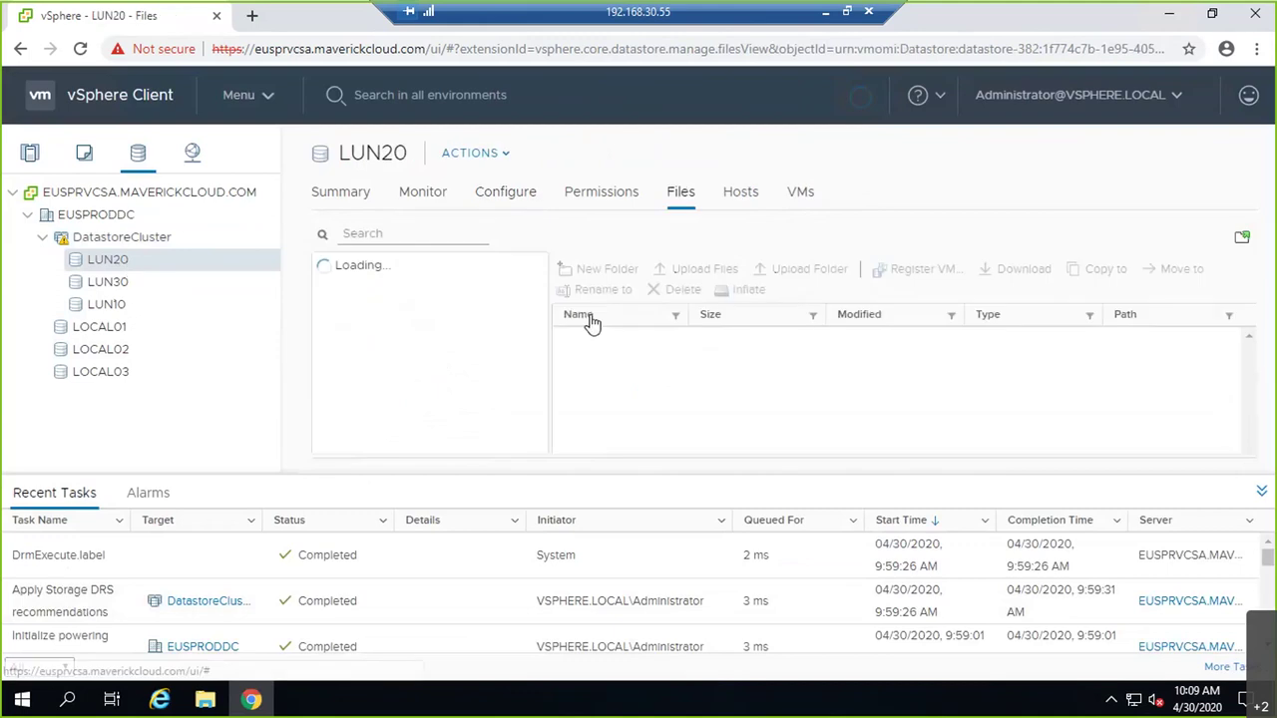
scroll(433, 362, "down", 2)
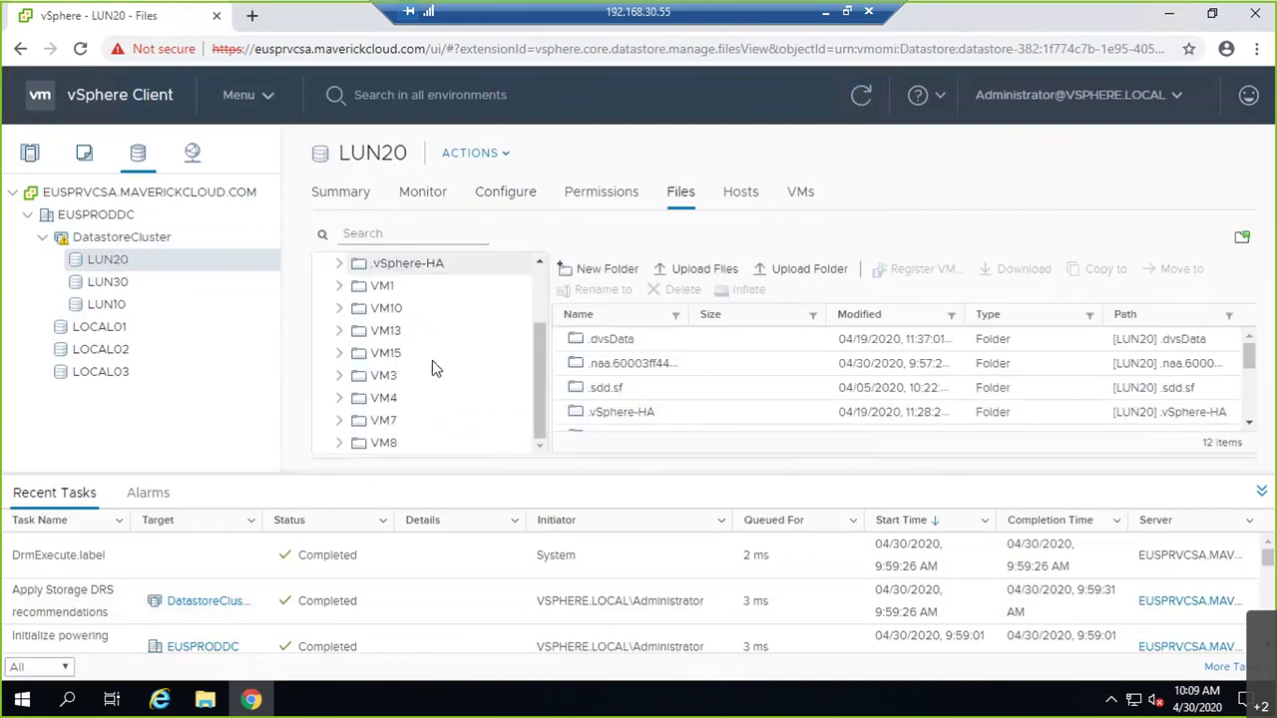
left_click(417, 445)
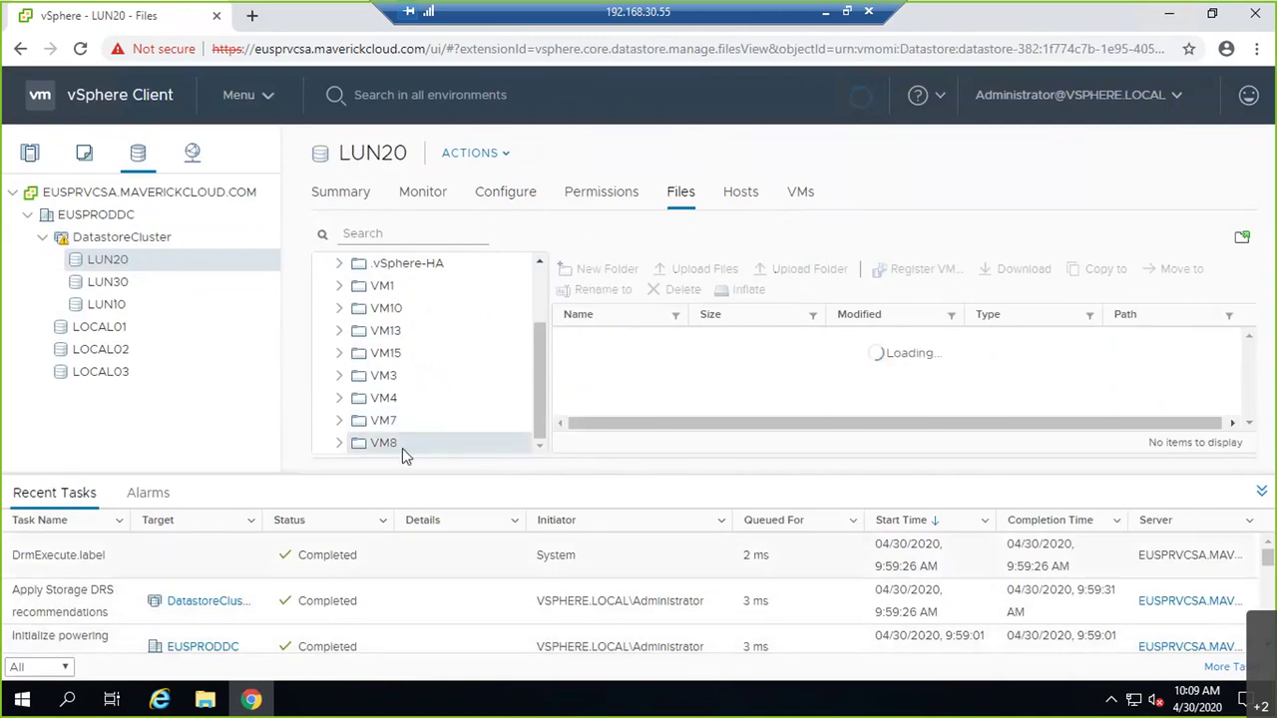
left_click(389, 424)
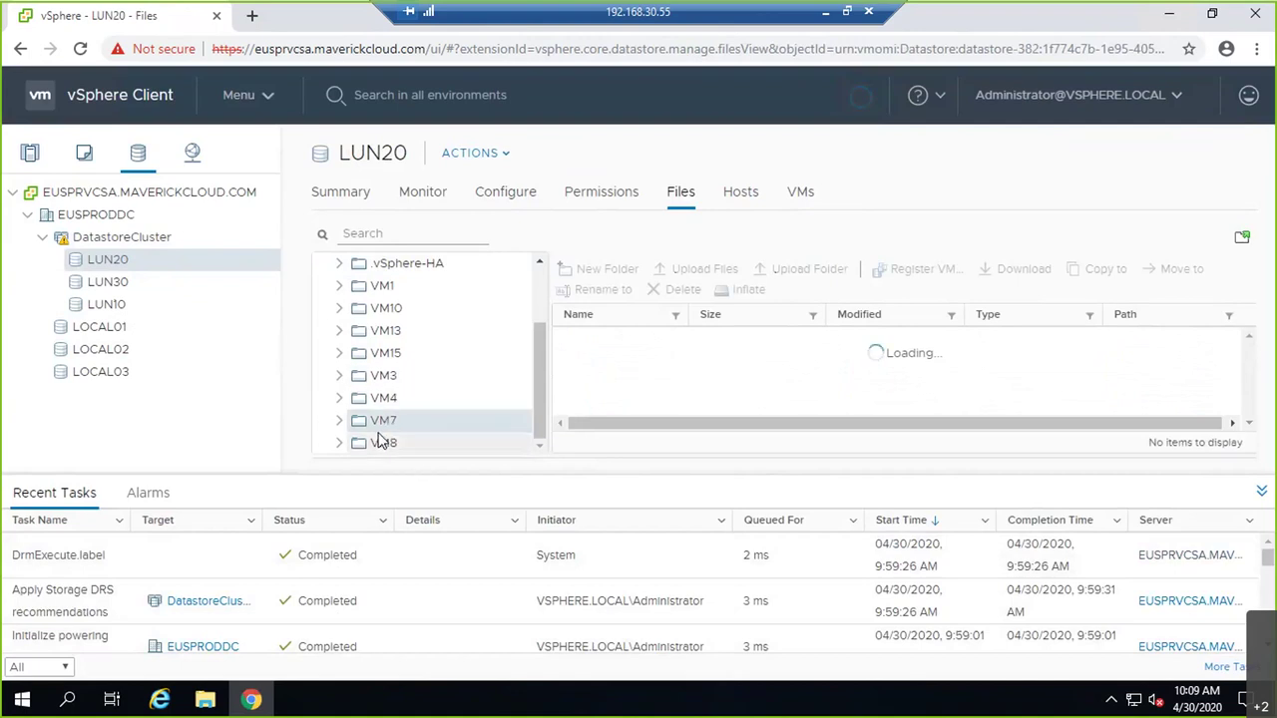
left_click(384, 448)
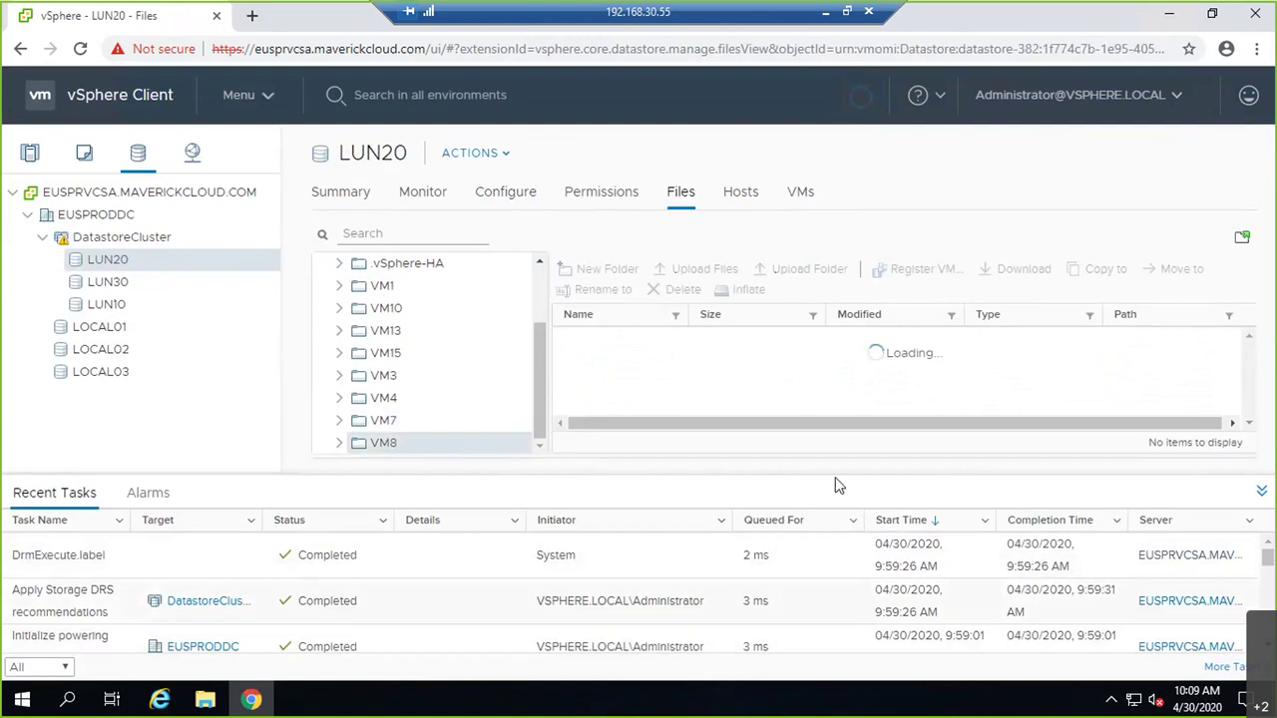
left_click(1263, 496)
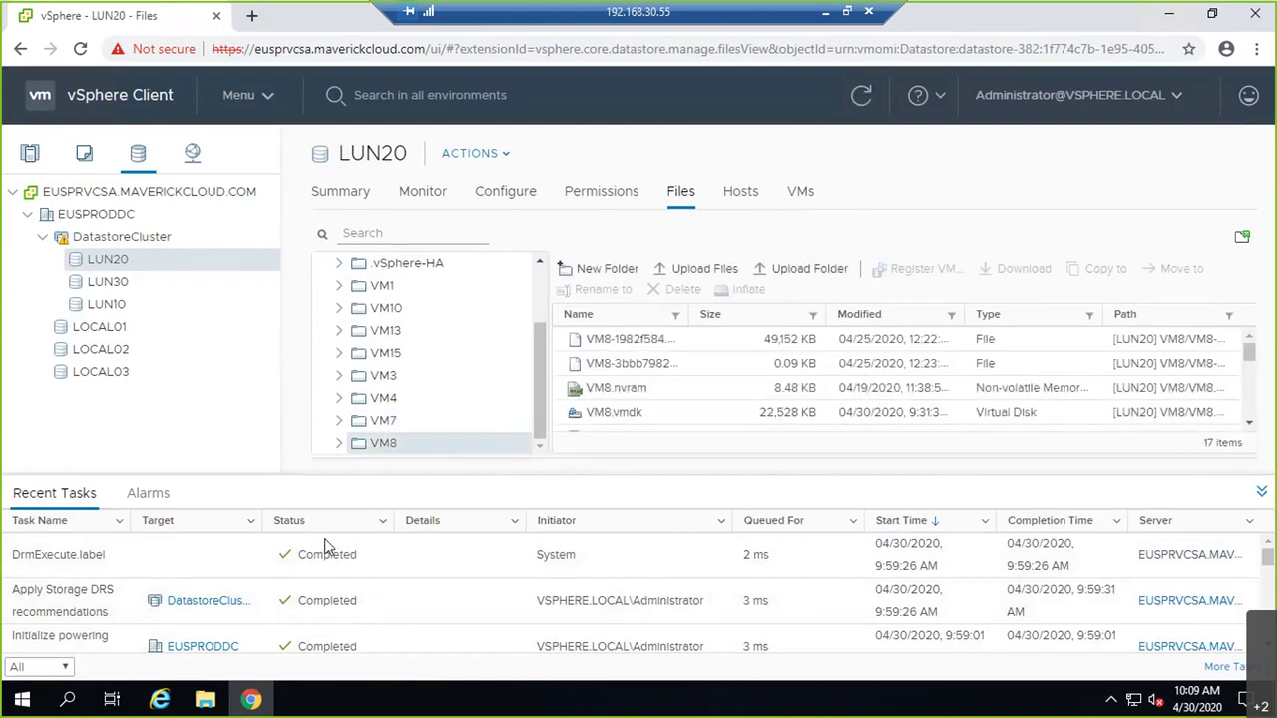
Compare the VM folders on LUN10, LUN30 and LUN20 to locate VM6, VM7 and VM8.
left_click(133, 303)
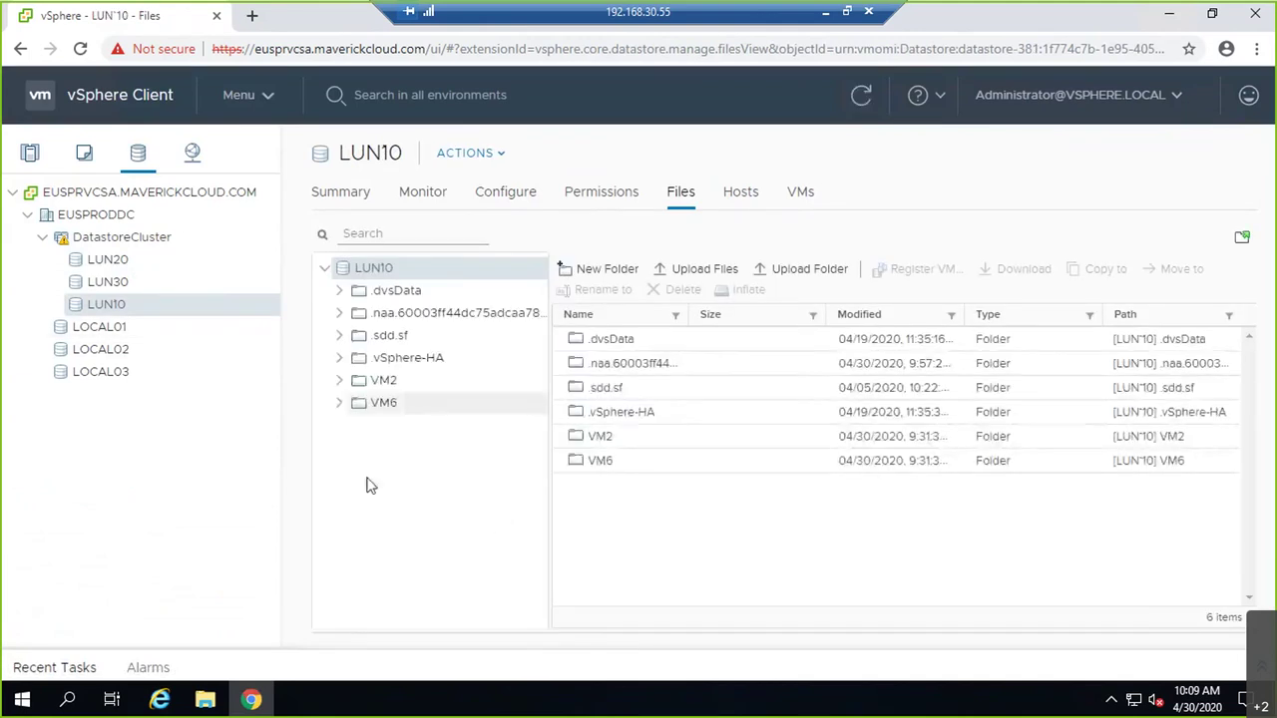
left_click(110, 282)
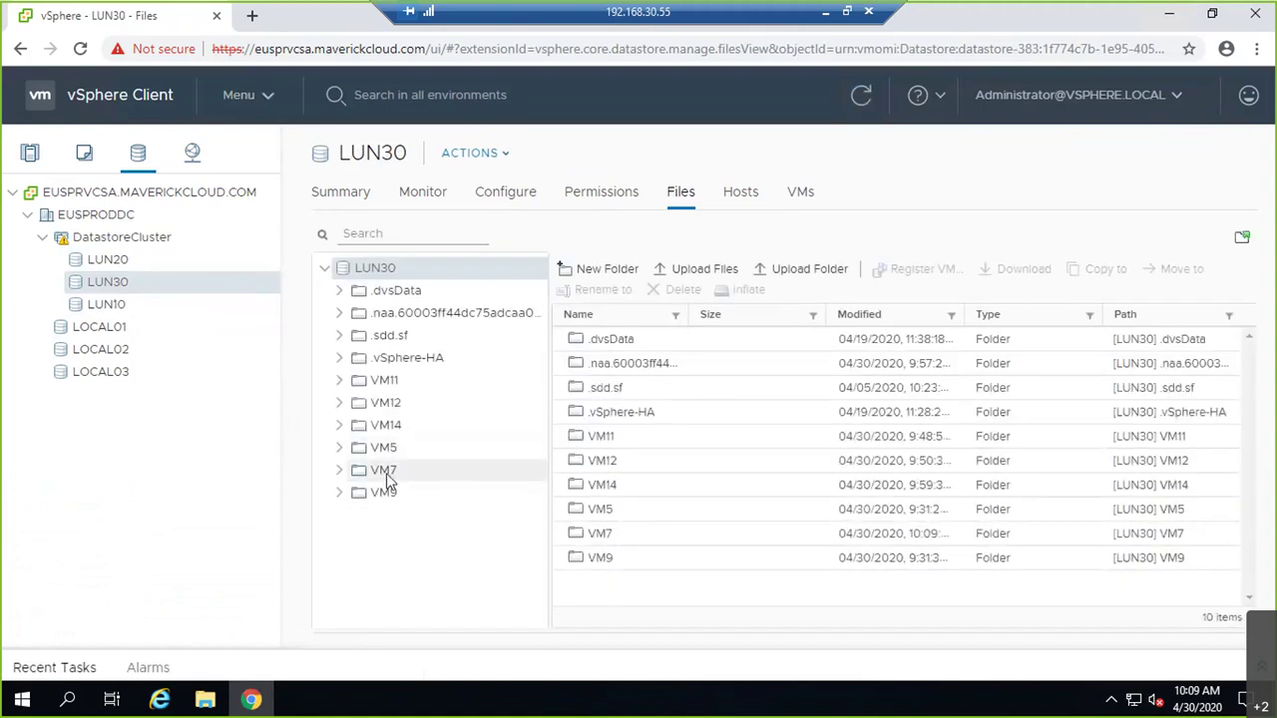
left_click(95, 265)
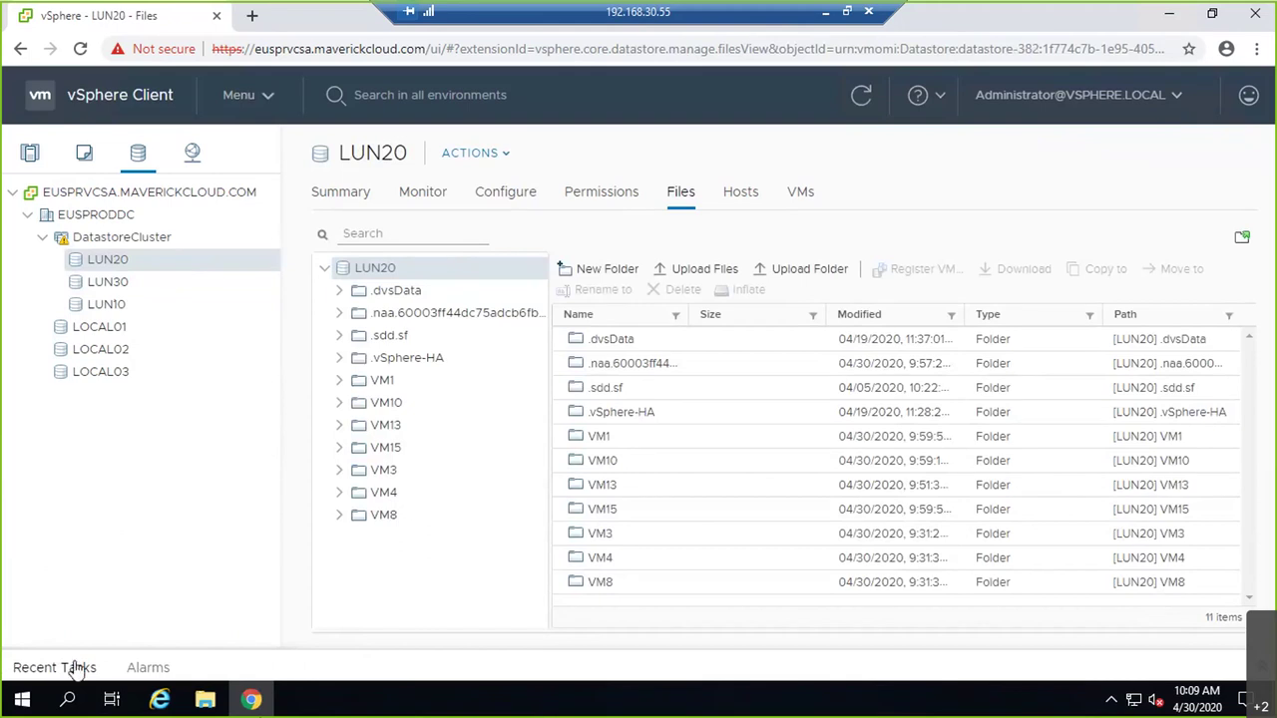
Review the recent tasks list, hide it again, and open the VM13 folder on LUN20.
left_click(30, 666)
scroll(120, 593, "down", 3)
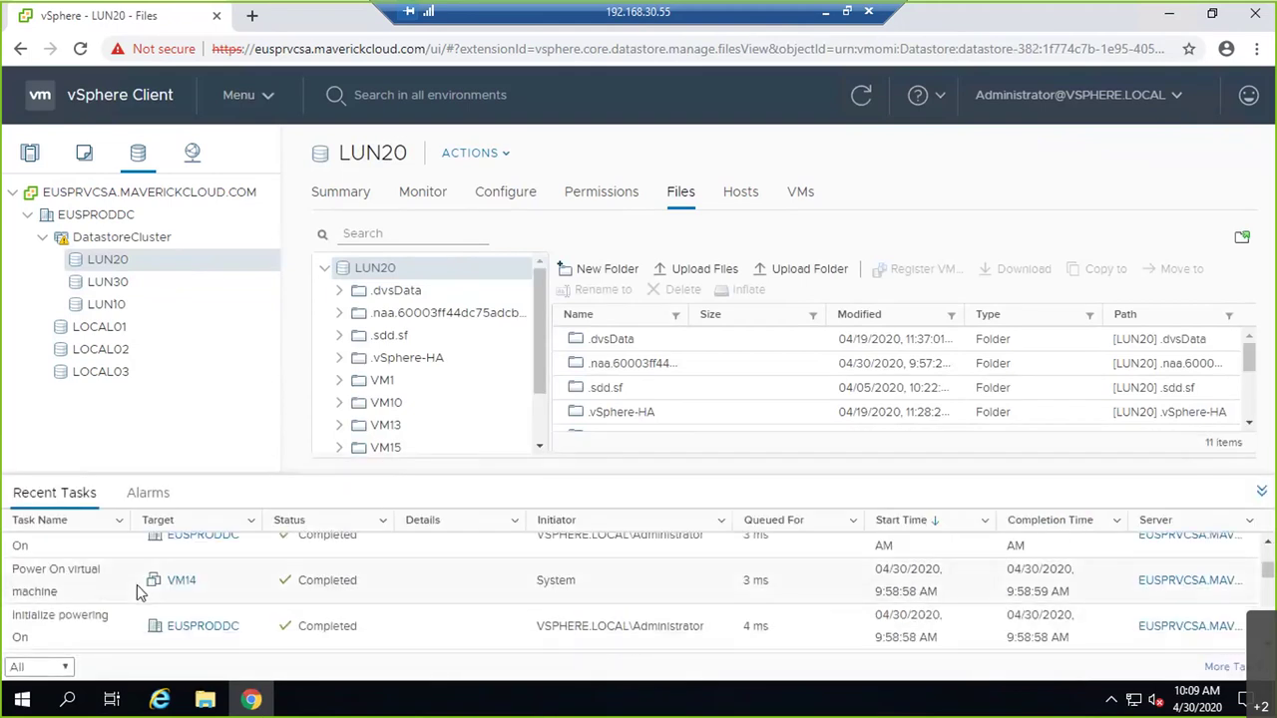
scroll(138, 598, "up", 2)
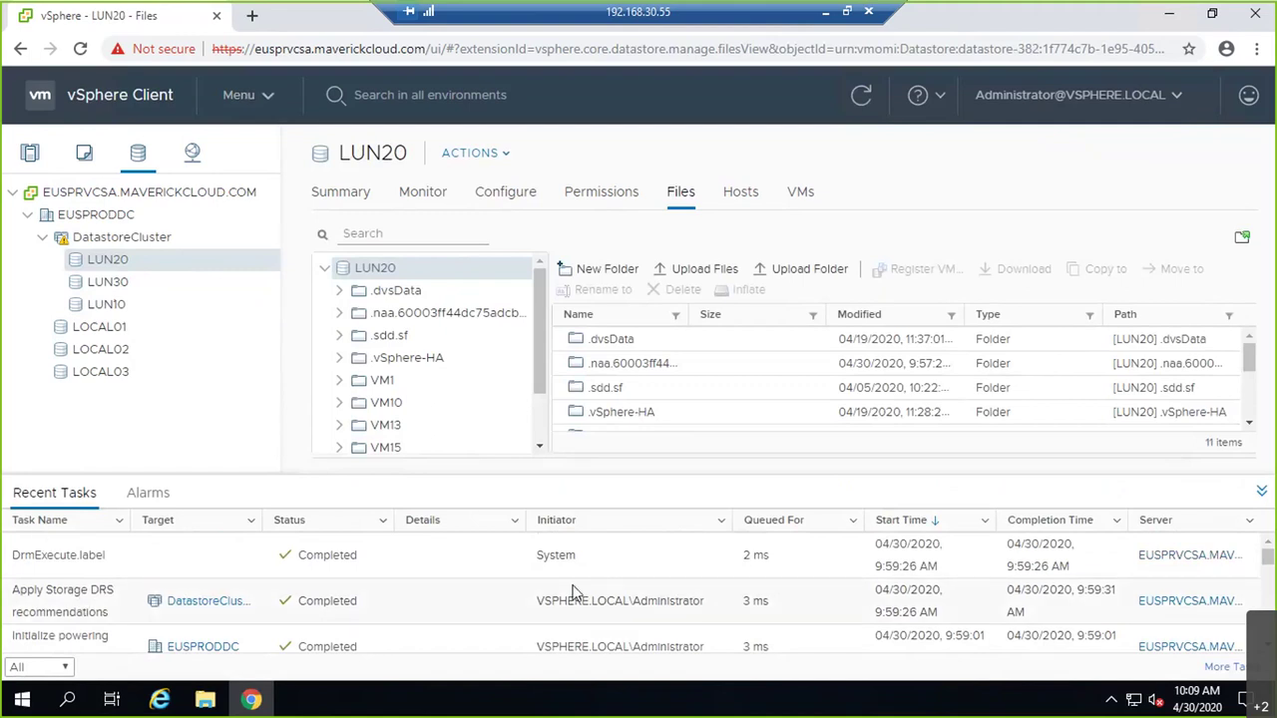
left_click(1260, 492)
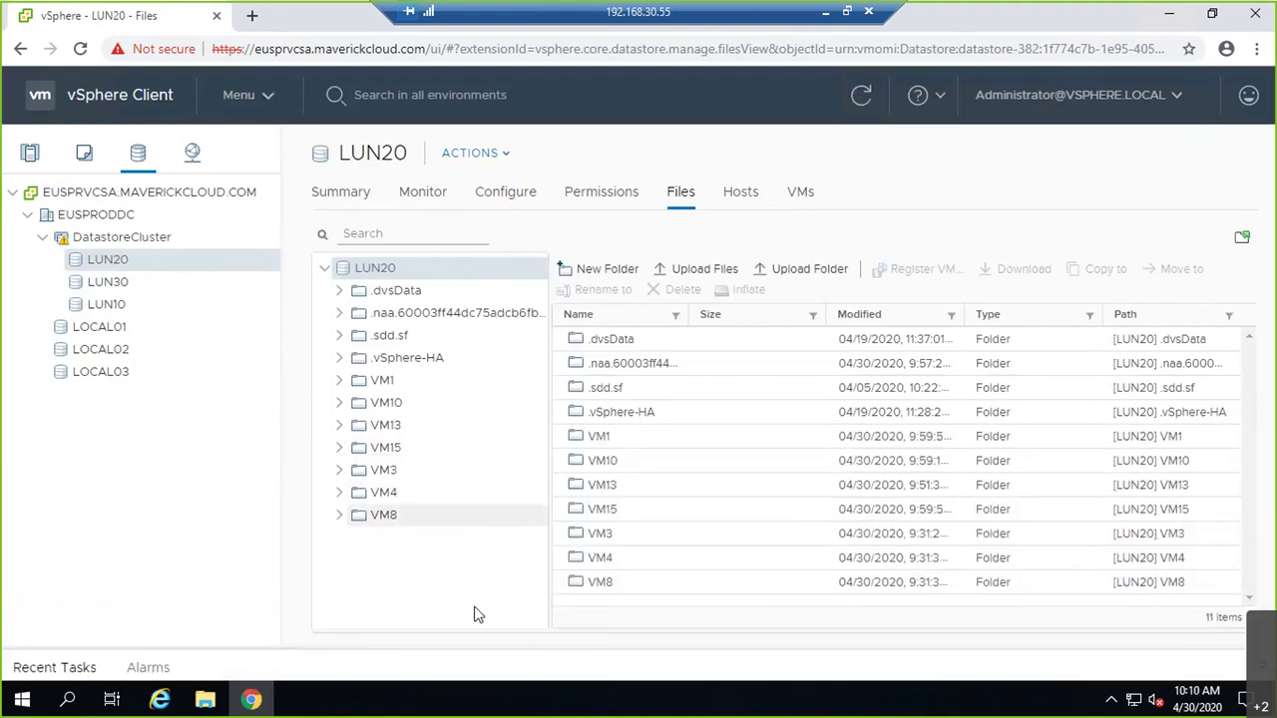
left_click(379, 429)
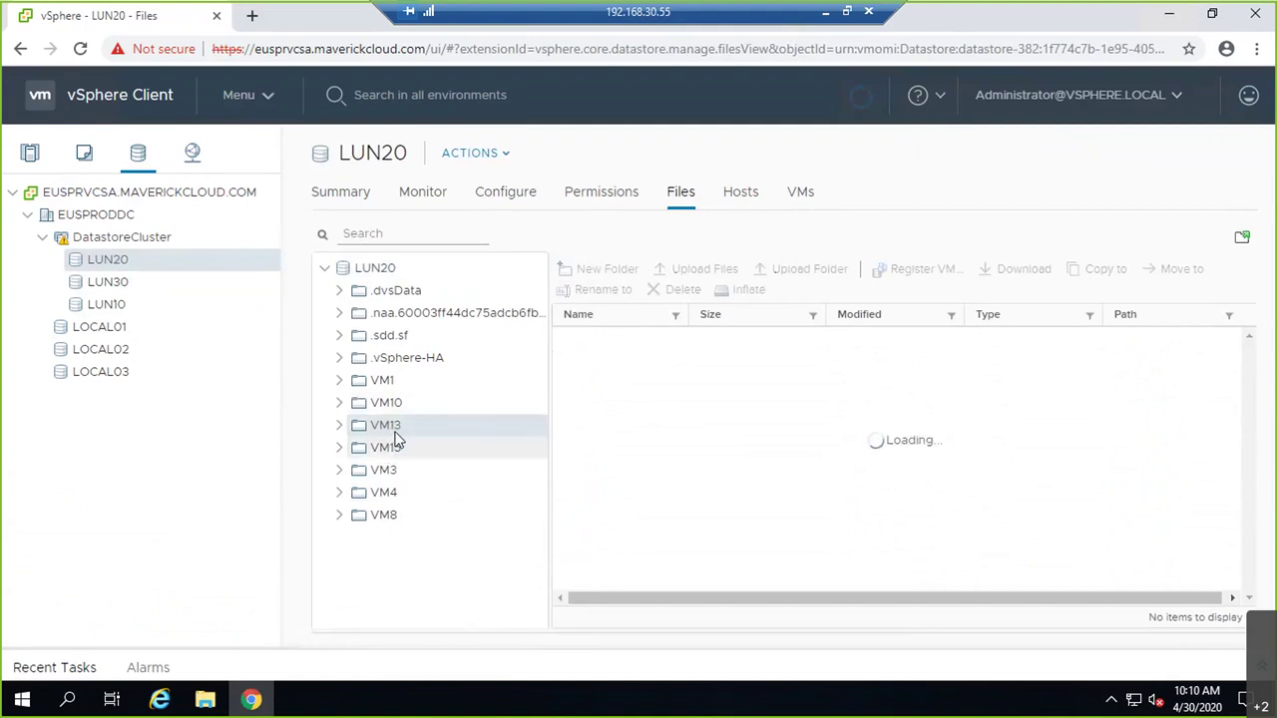
Start a new VM anti-affinity Storage DRS rule named R3 for DatastoreCluster.
left_click(100, 237)
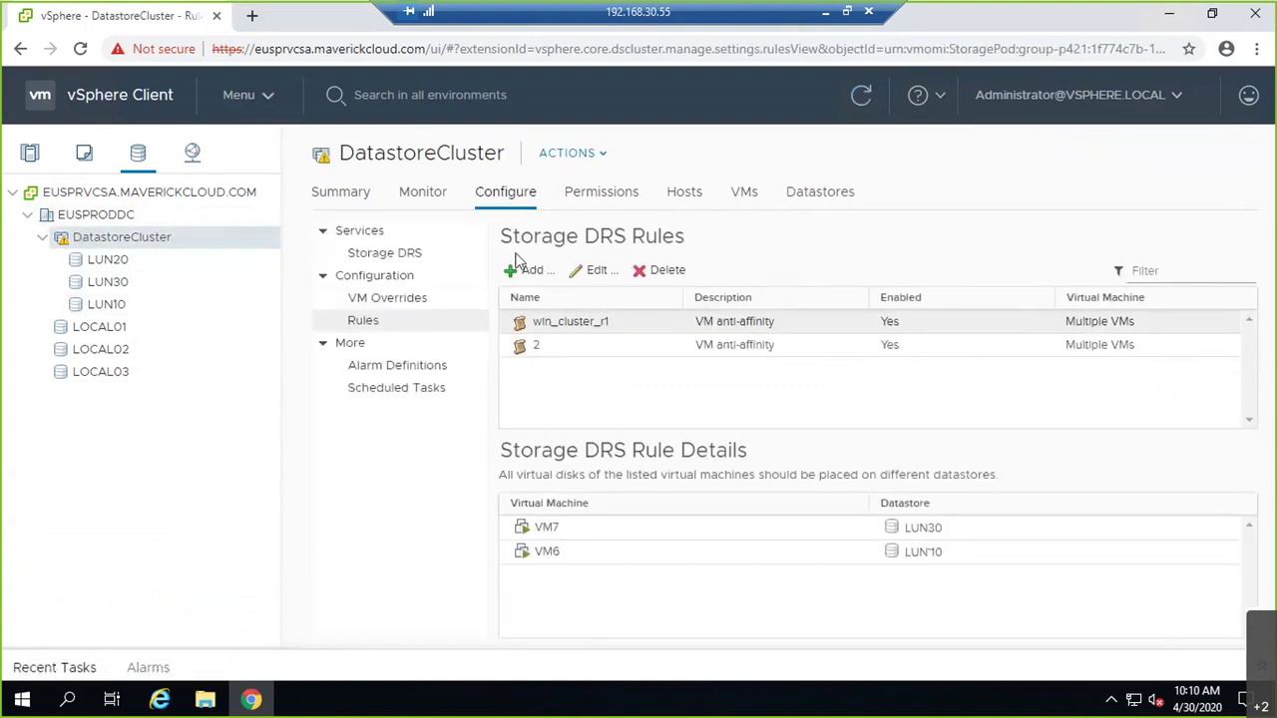
left_click(528, 271)
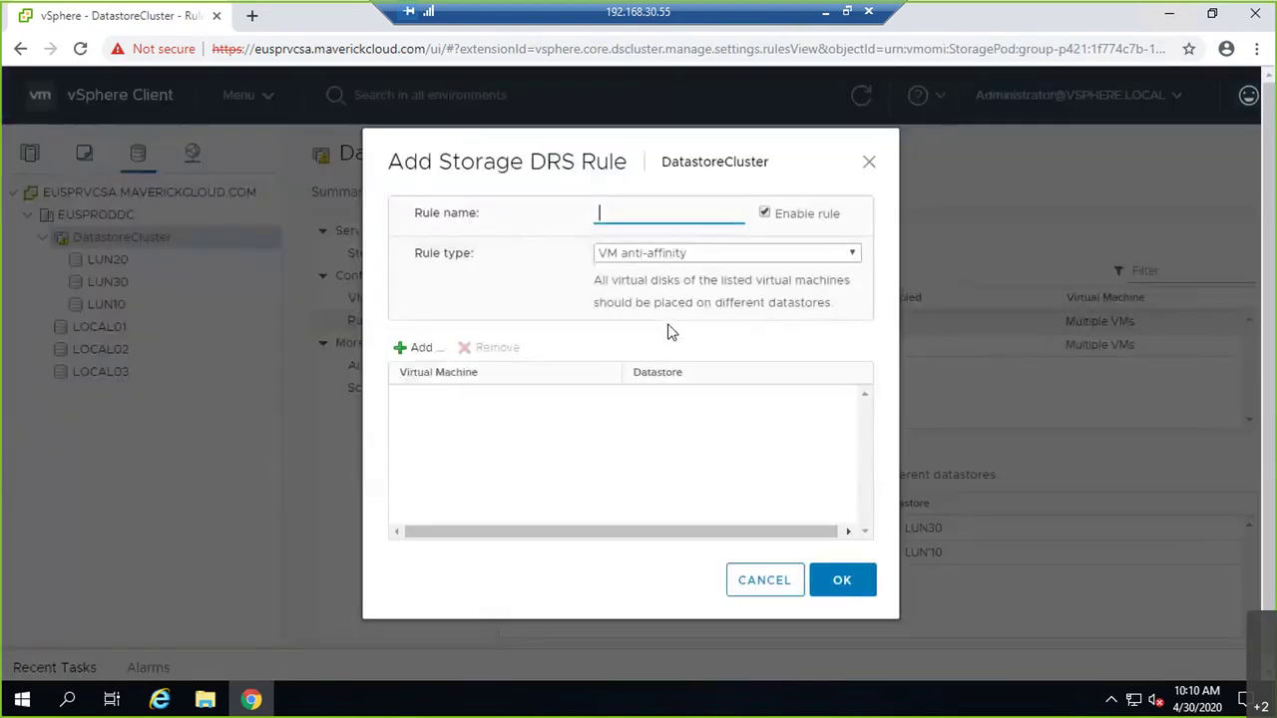
type("R2")
key("BackSpace")
type("3")
Add VM15 and VM13 as members of rule R3 and save the rule.
left_click(428, 349)
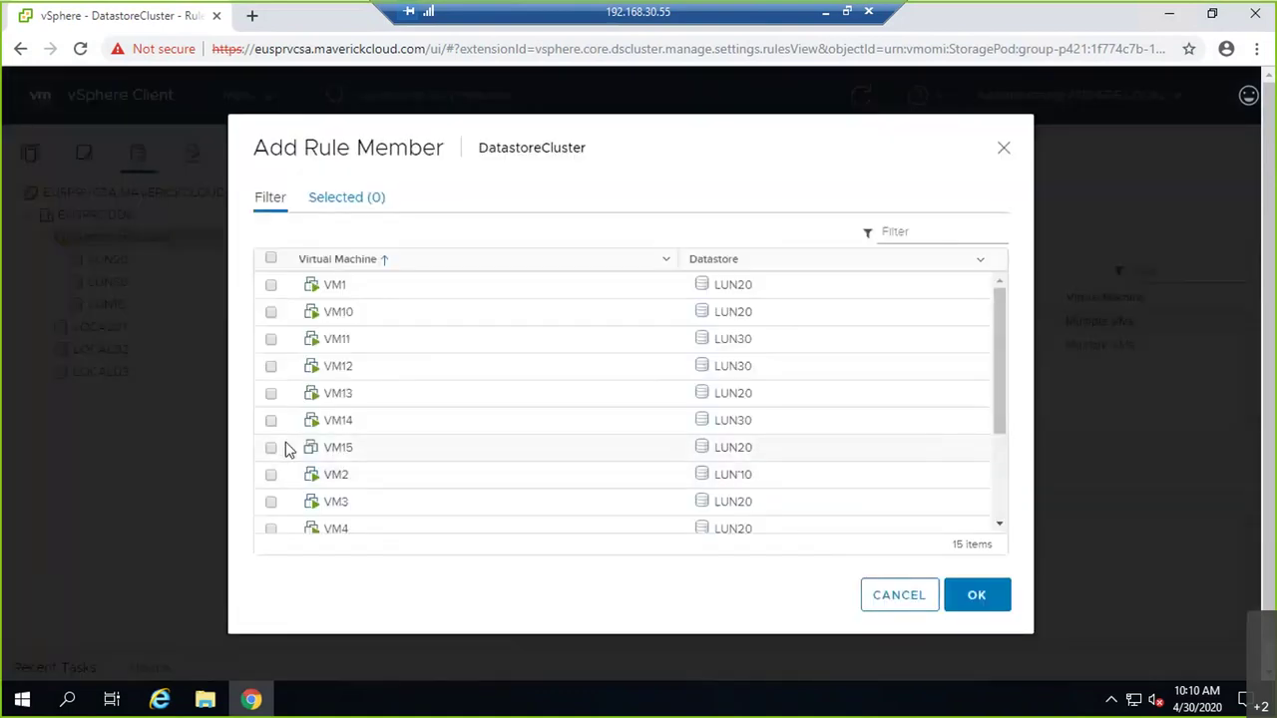
left_click(271, 450)
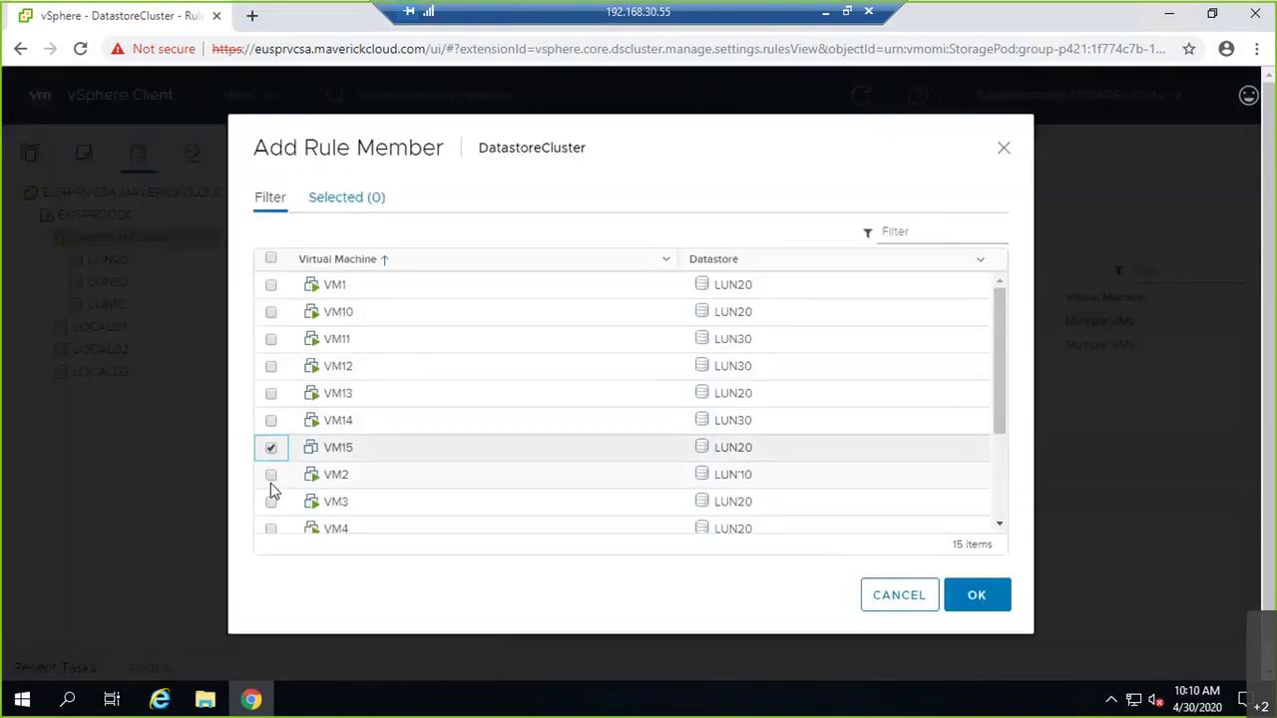
left_click(271, 395)
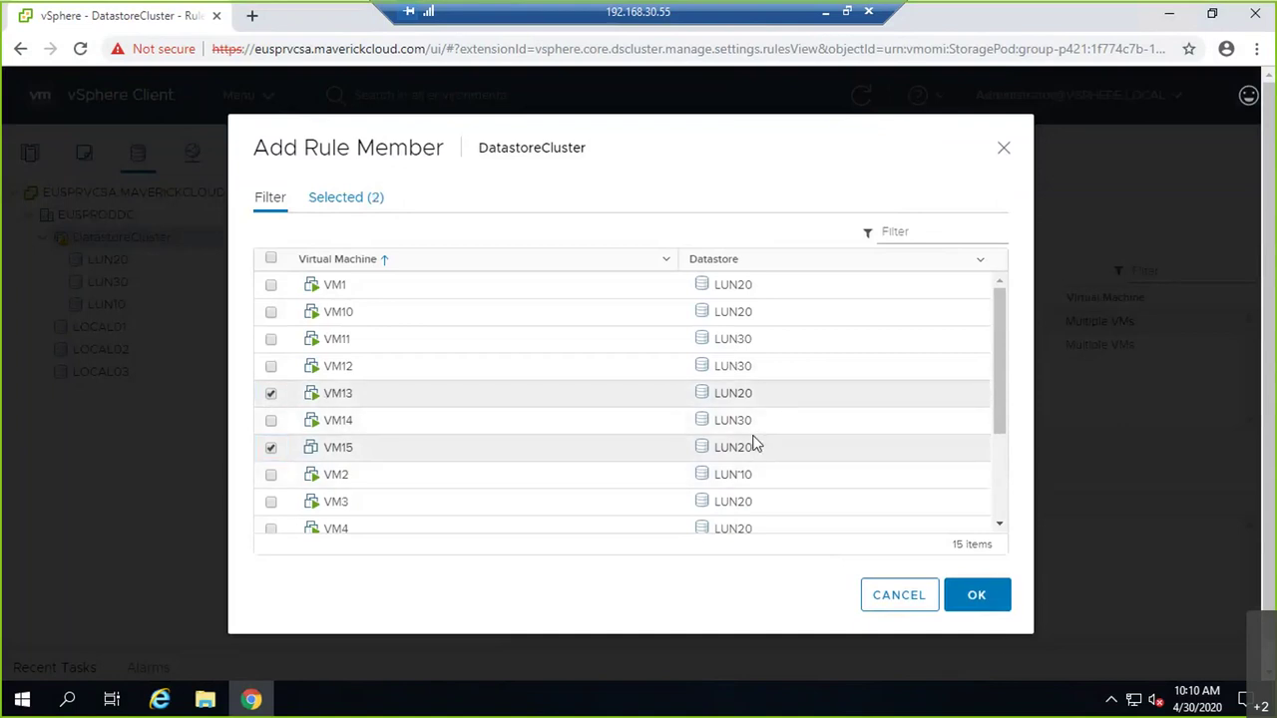
left_click(991, 610)
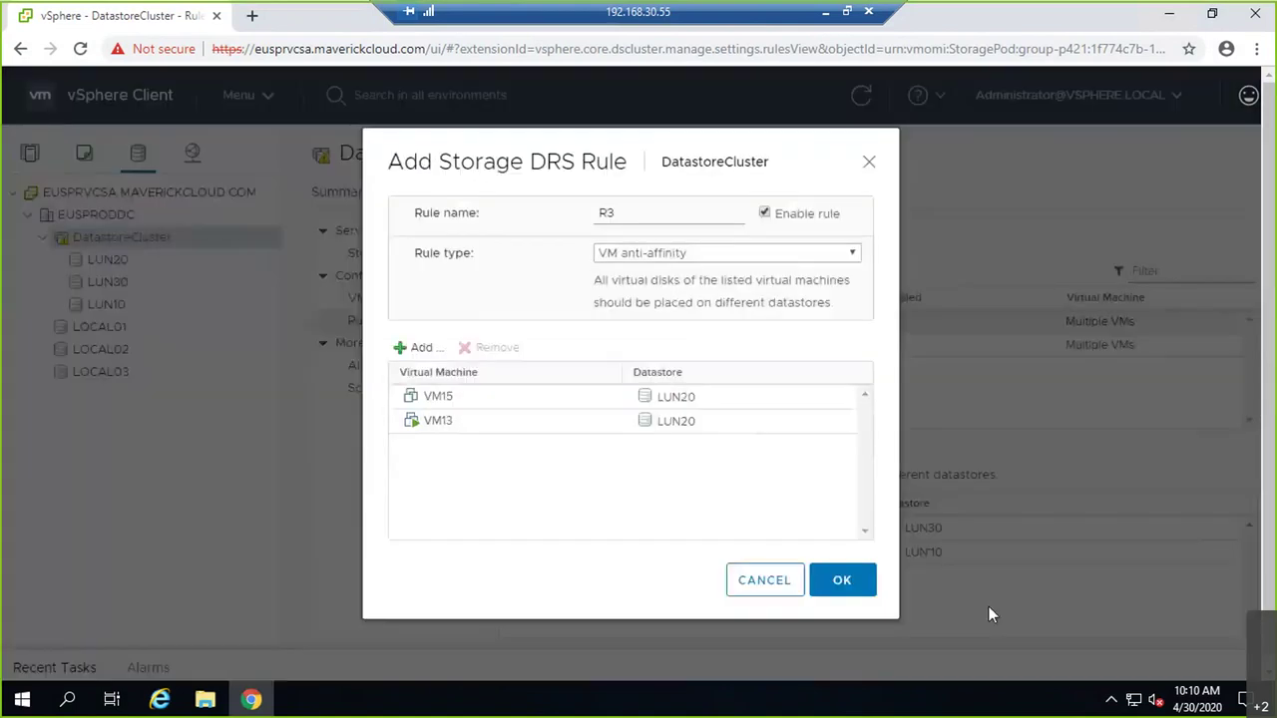
left_click(866, 587)
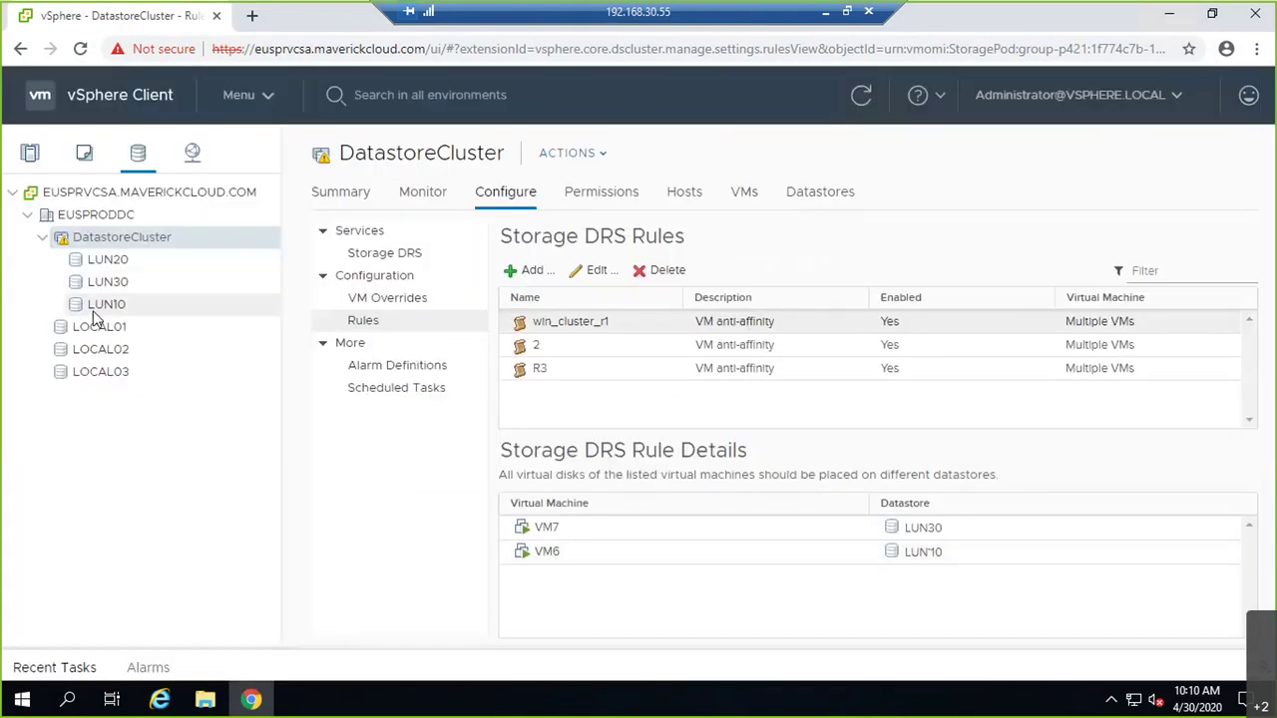
Check where VM13 and VM15 are stored across LUN20, LUN30 and LUN10, refreshing the LUN20 file listing.
left_click(108, 260)
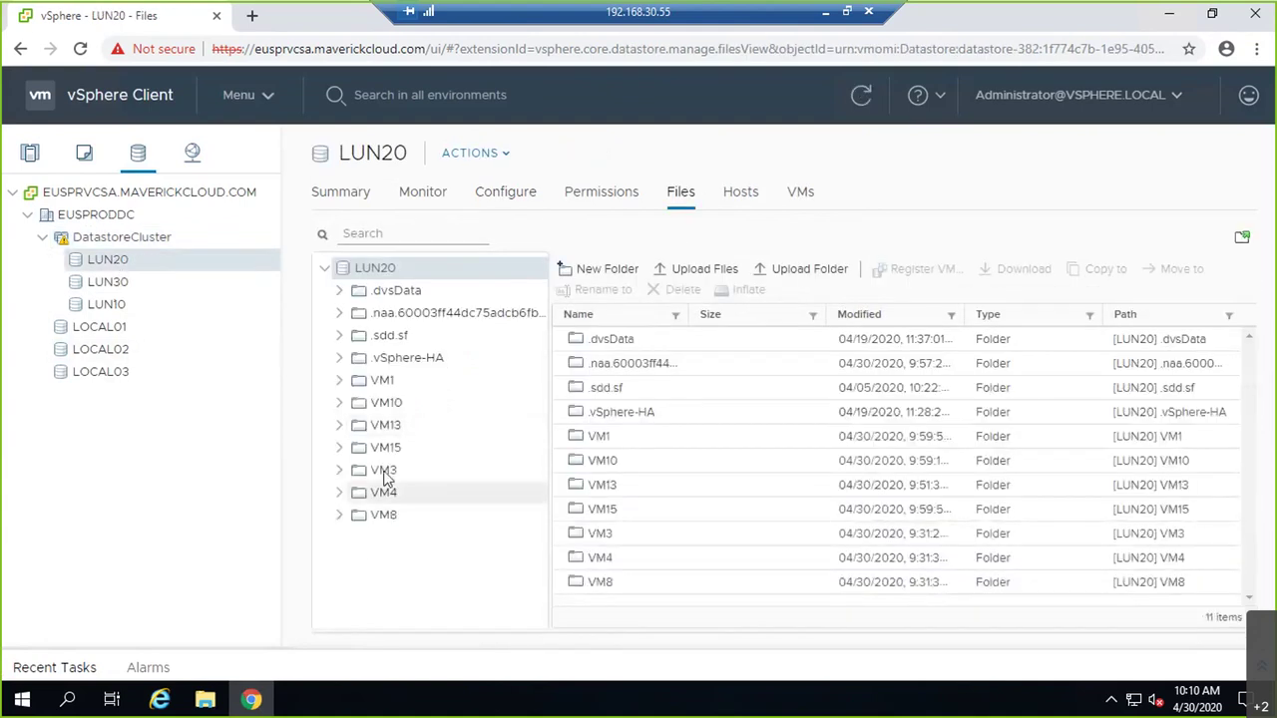
left_click(861, 95)
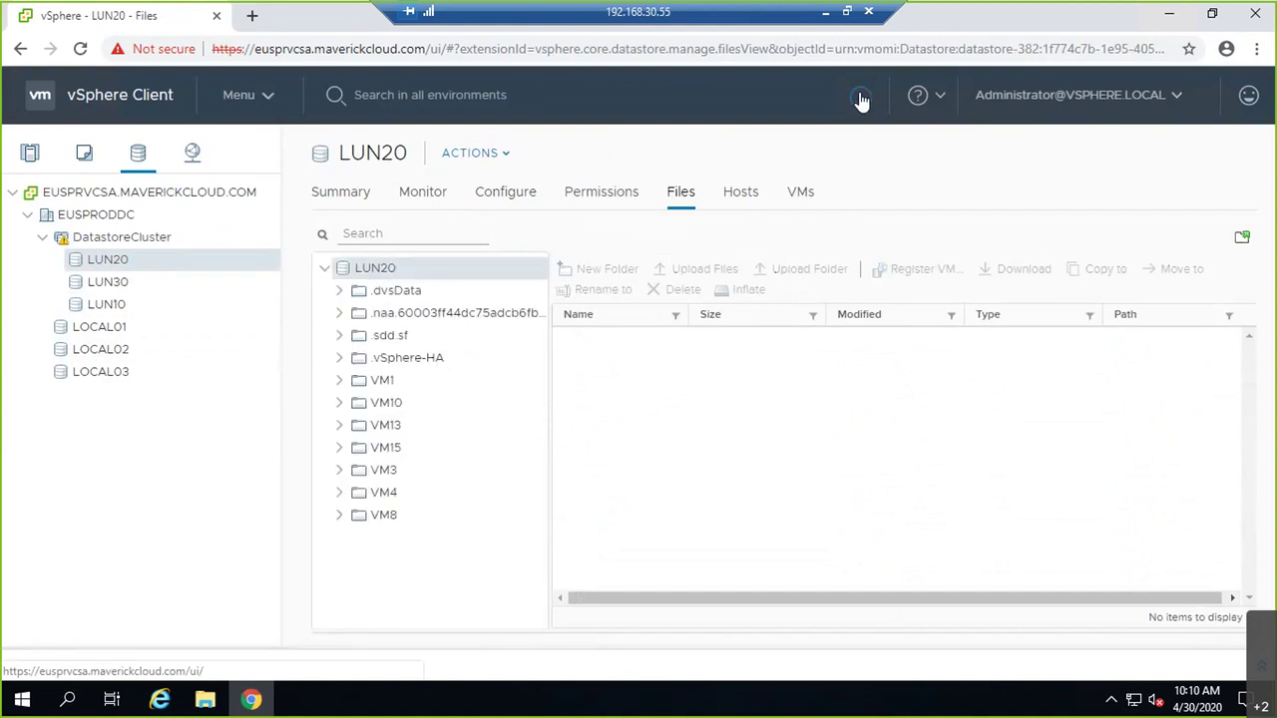
left_click(397, 427)
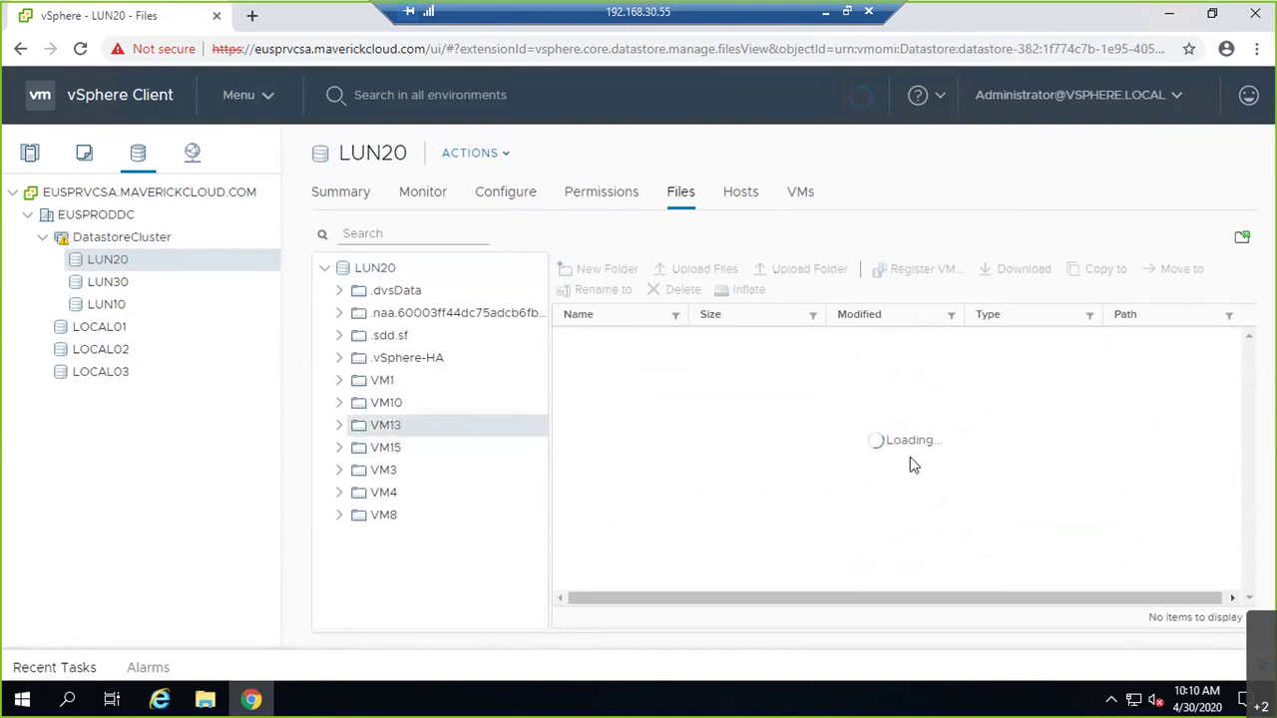
left_click(364, 448)
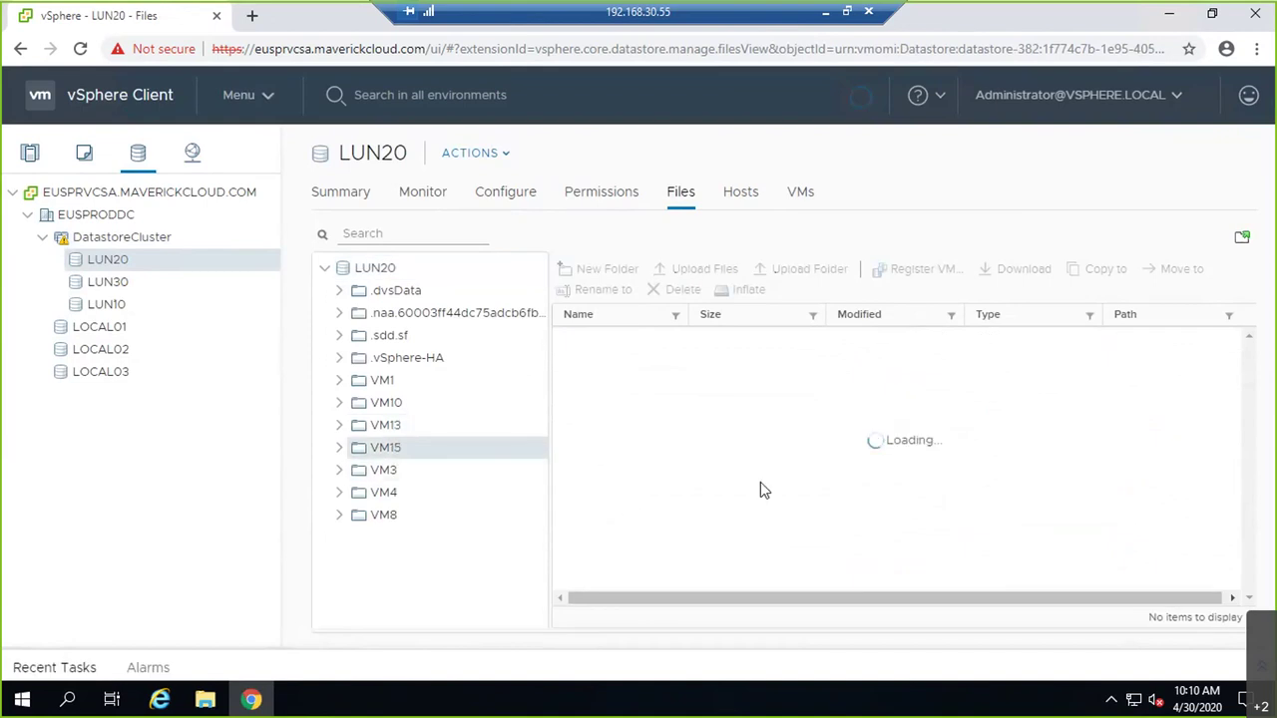
left_click(107, 282)
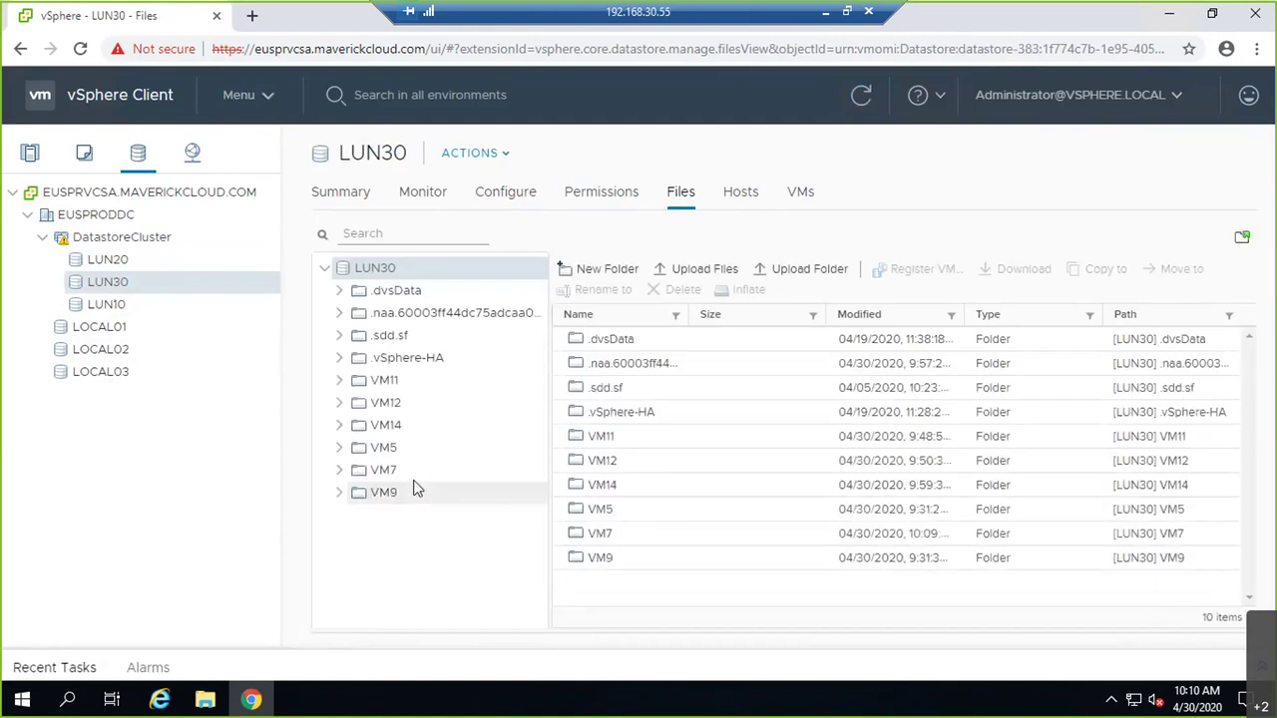
left_click(106, 304)
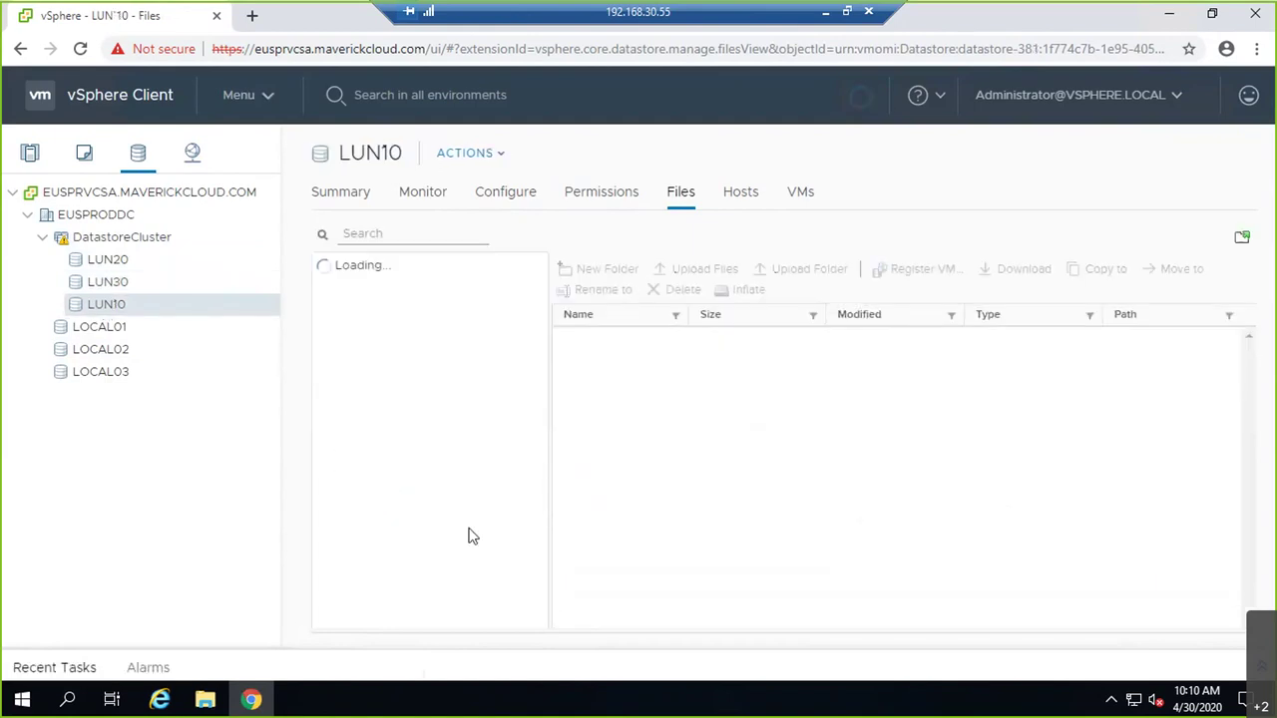
left_click(127, 263)
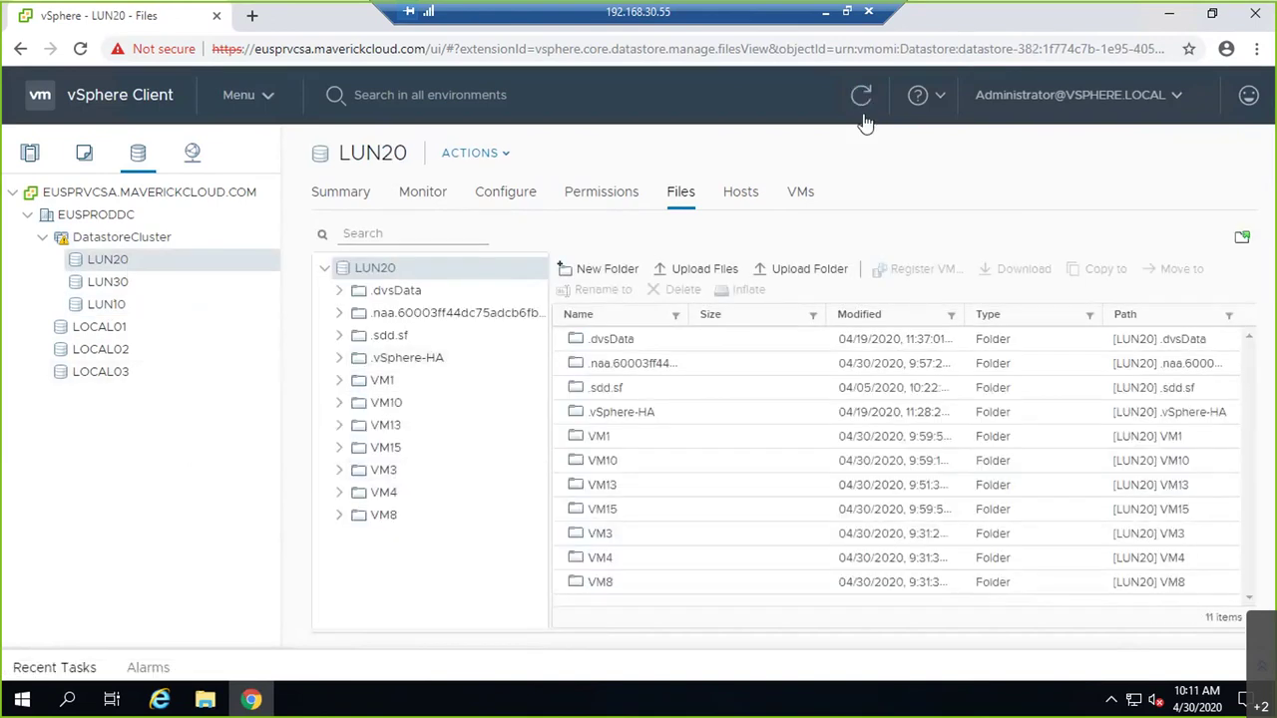
left_click(862, 100)
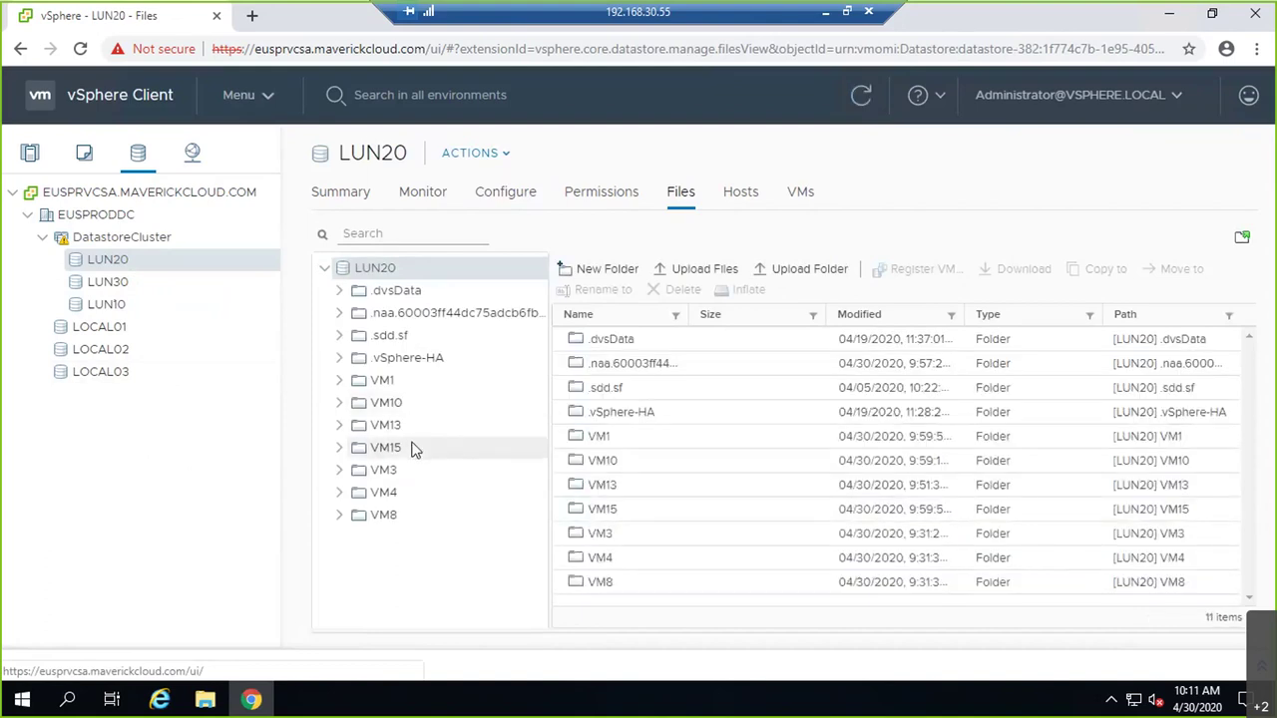
Power on VM15 from the hosts and clusters inventory.
left_click(32, 152)
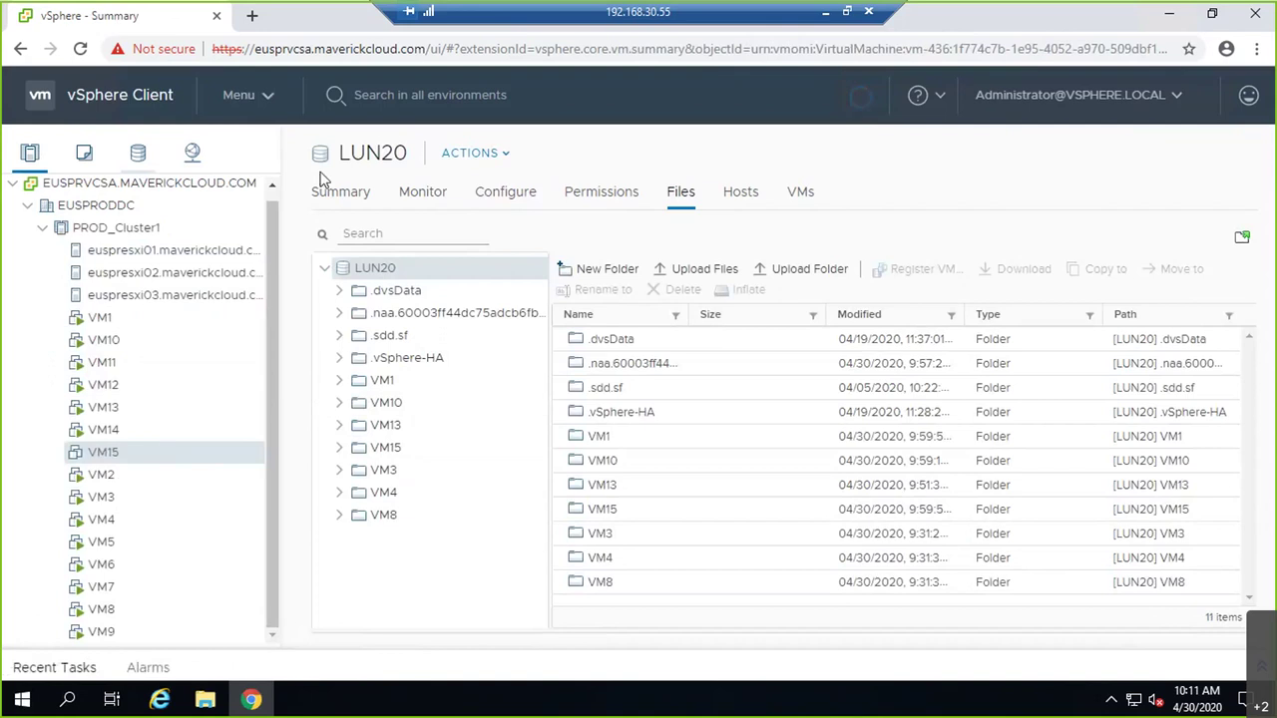
right_click(123, 453)
key("Escape")
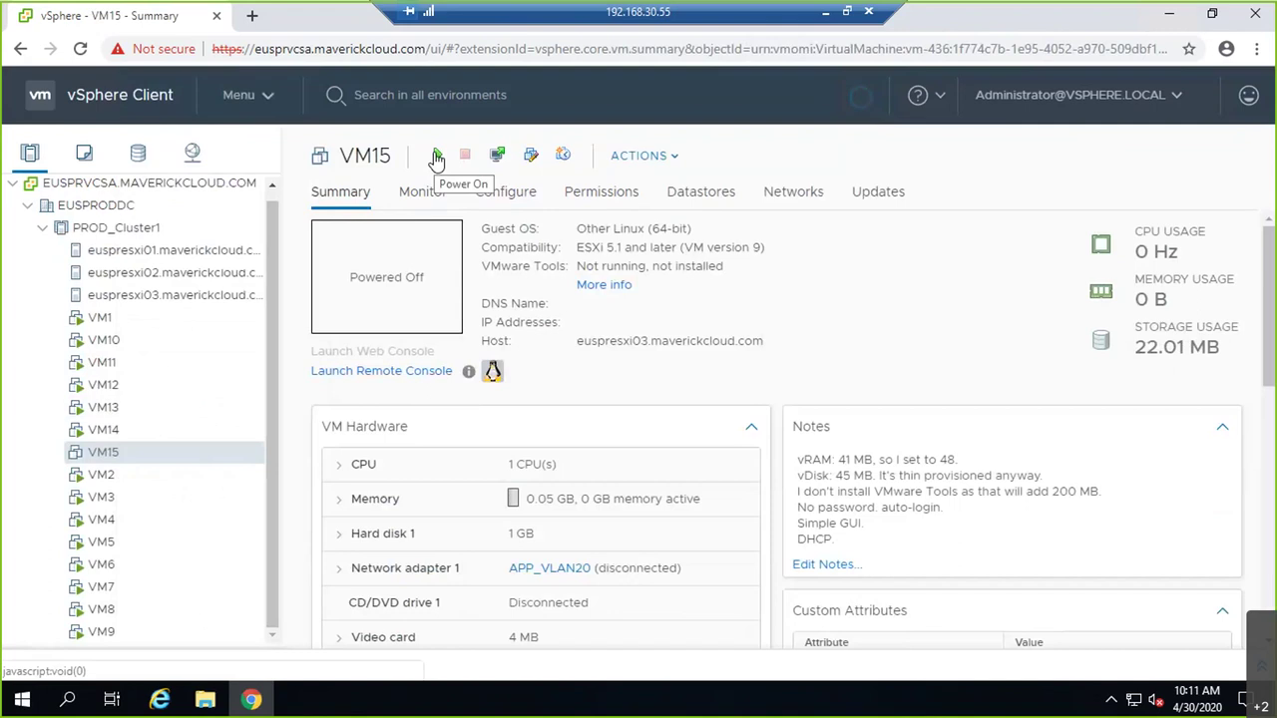
Recheck the refreshed LUN20 folders and the datastore placement of rule R3's members in DatastoreCluster.
left_click(137, 152)
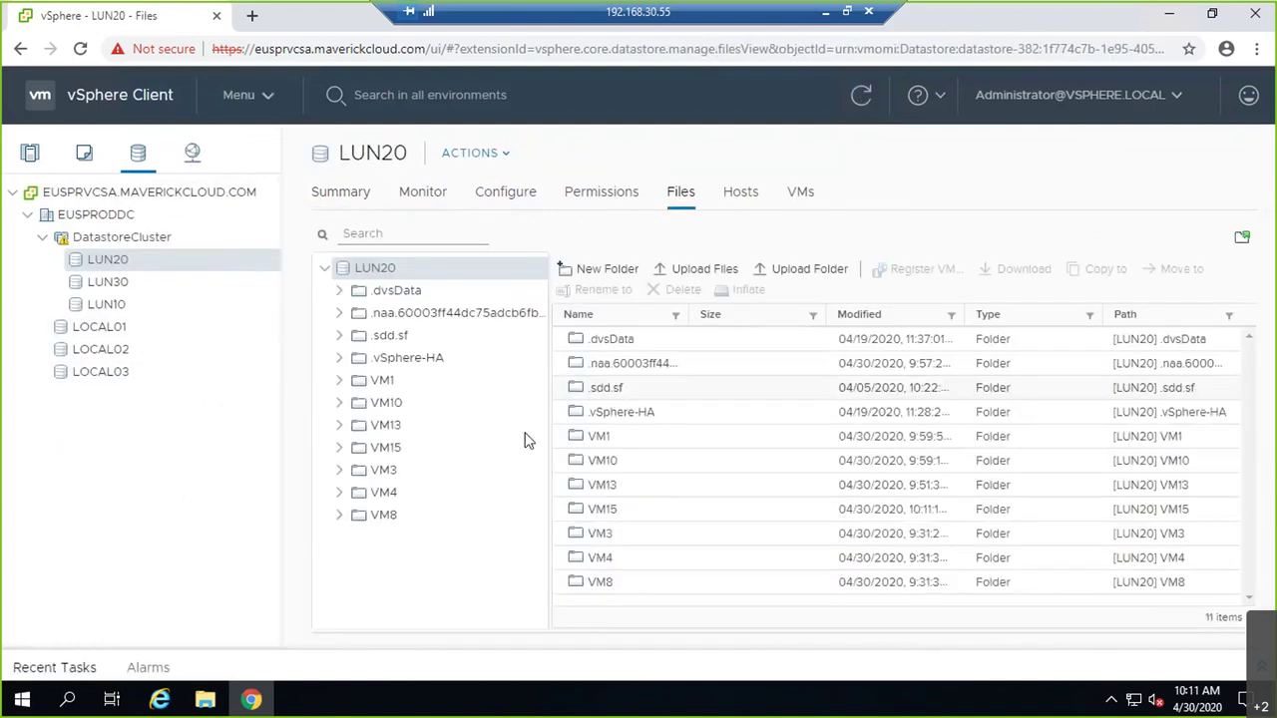
left_click(857, 102)
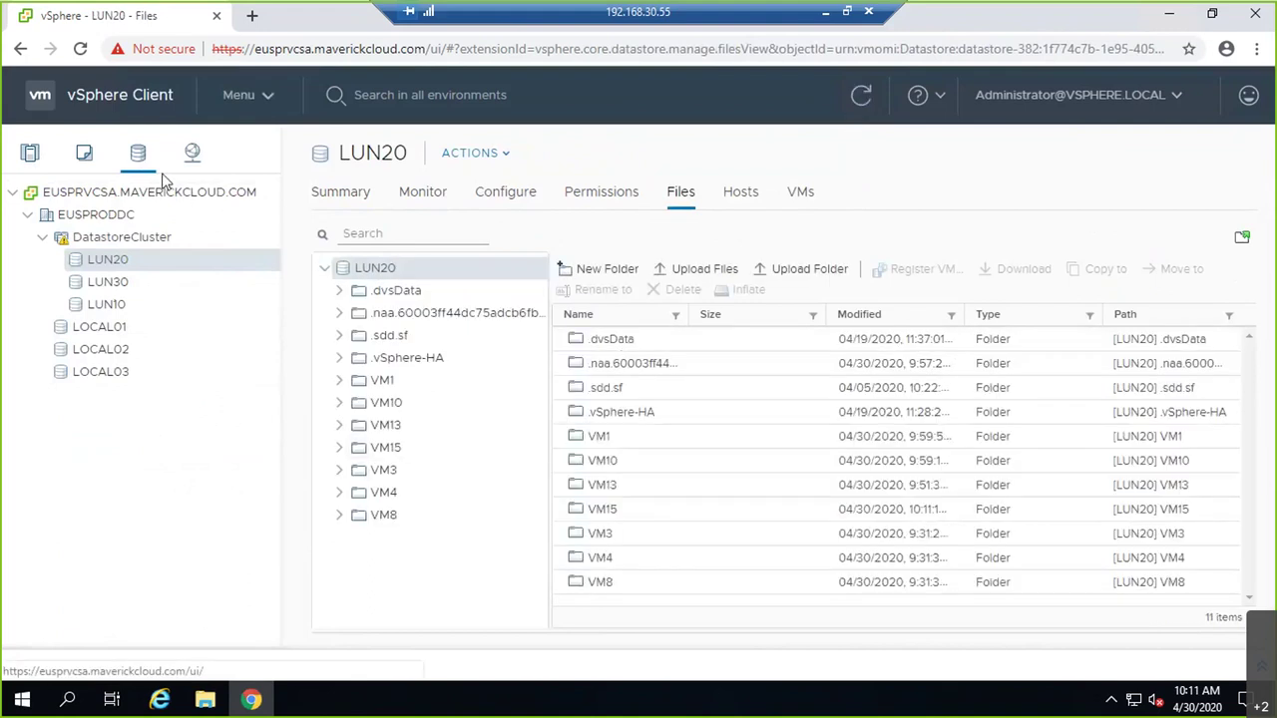
left_click(136, 236)
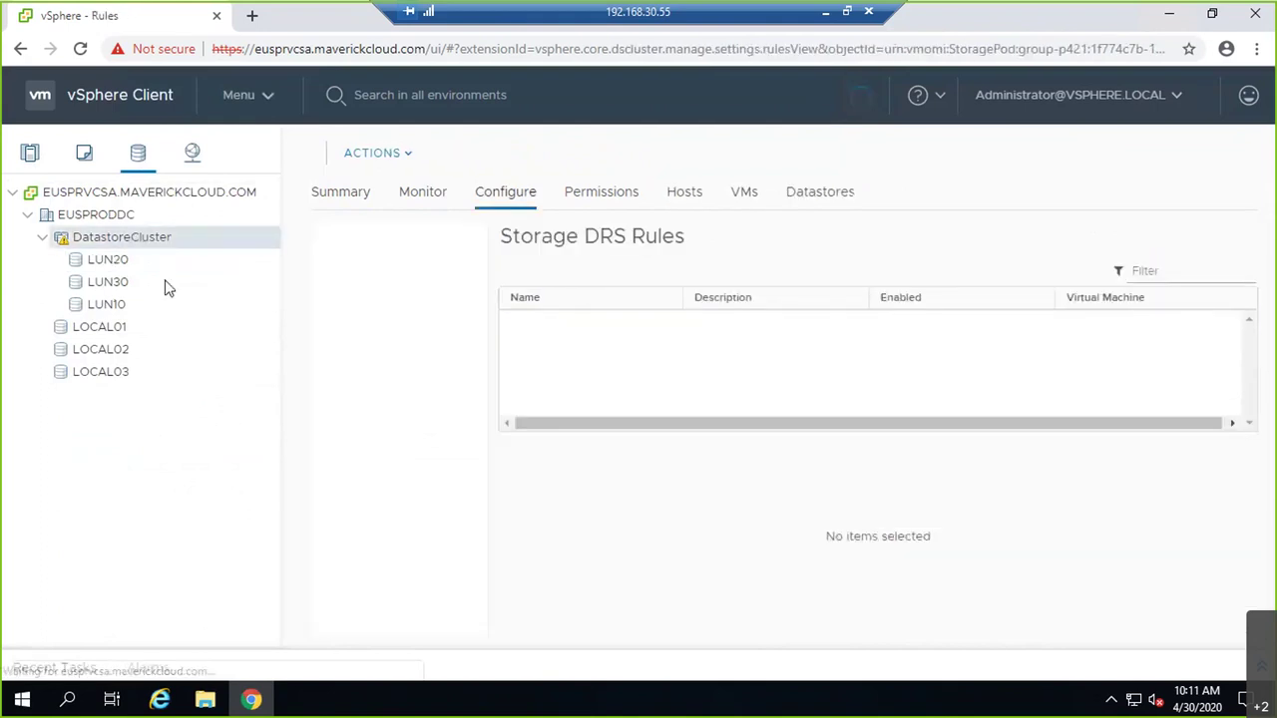
left_click(552, 371)
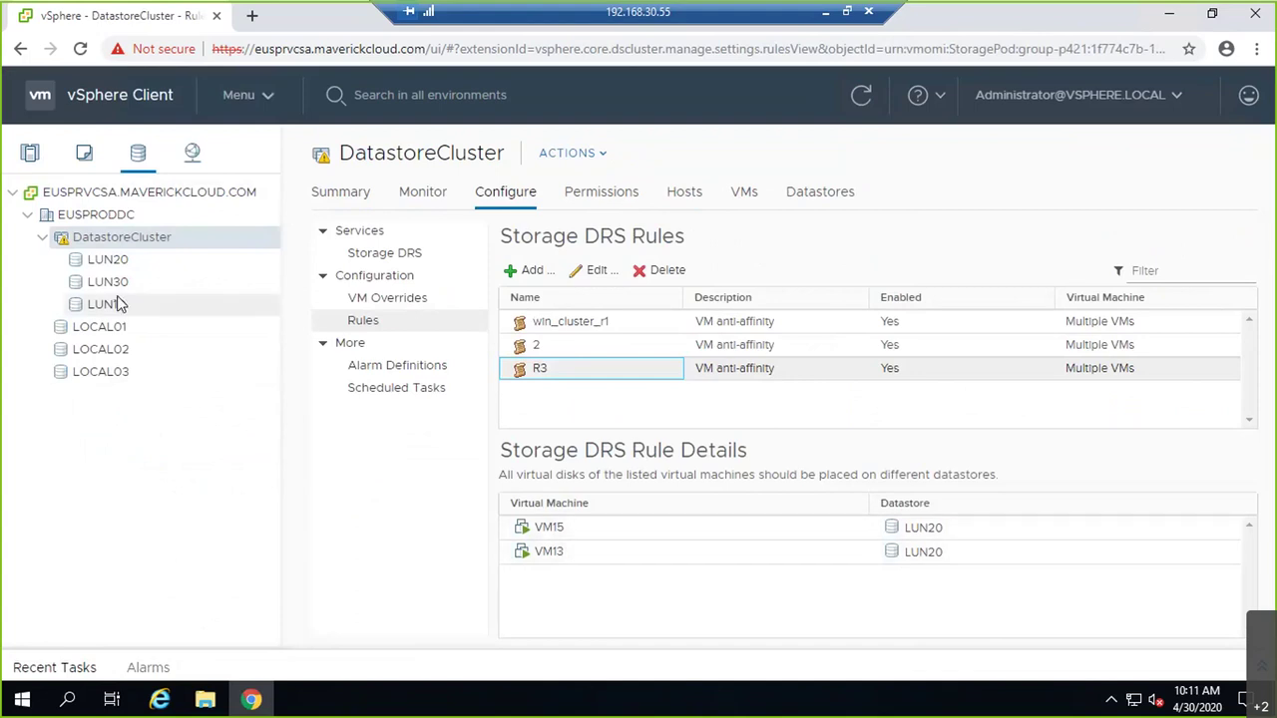
left_click(119, 264)
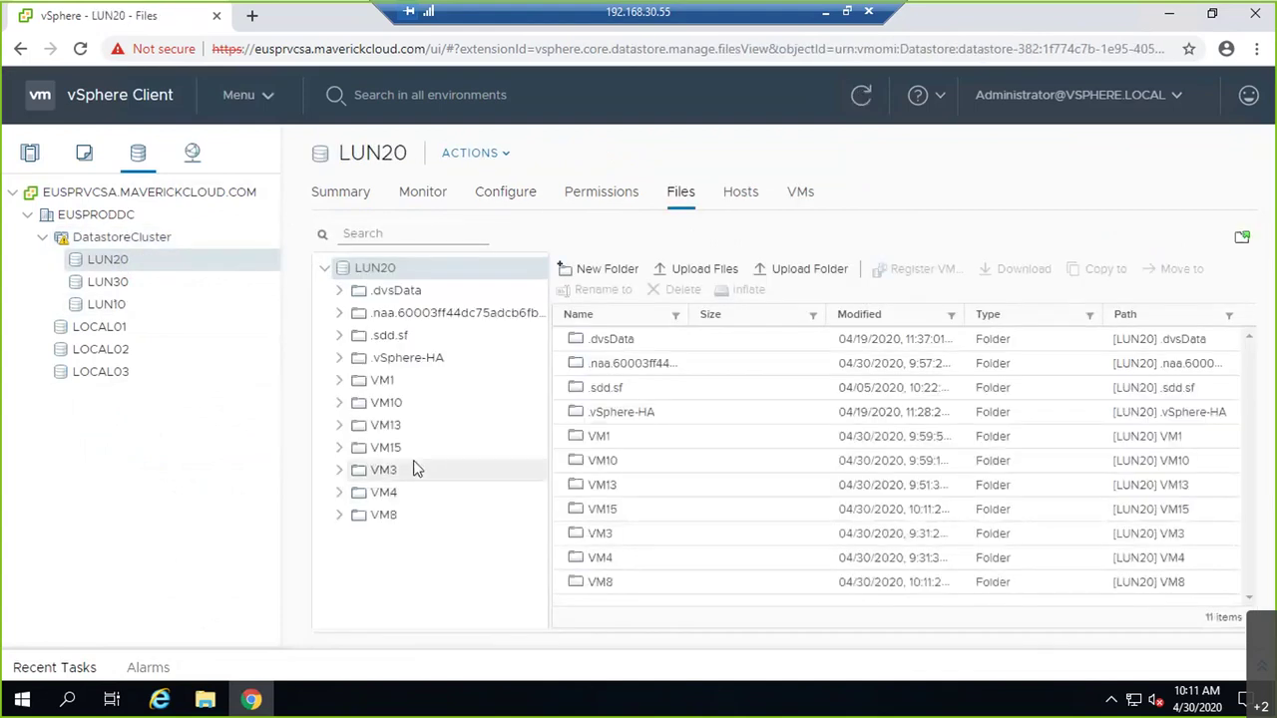
Inspect the VM13 and VM15 folders on LUN20, refresh the view, and check the folders on LUN30.
left_click(377, 432)
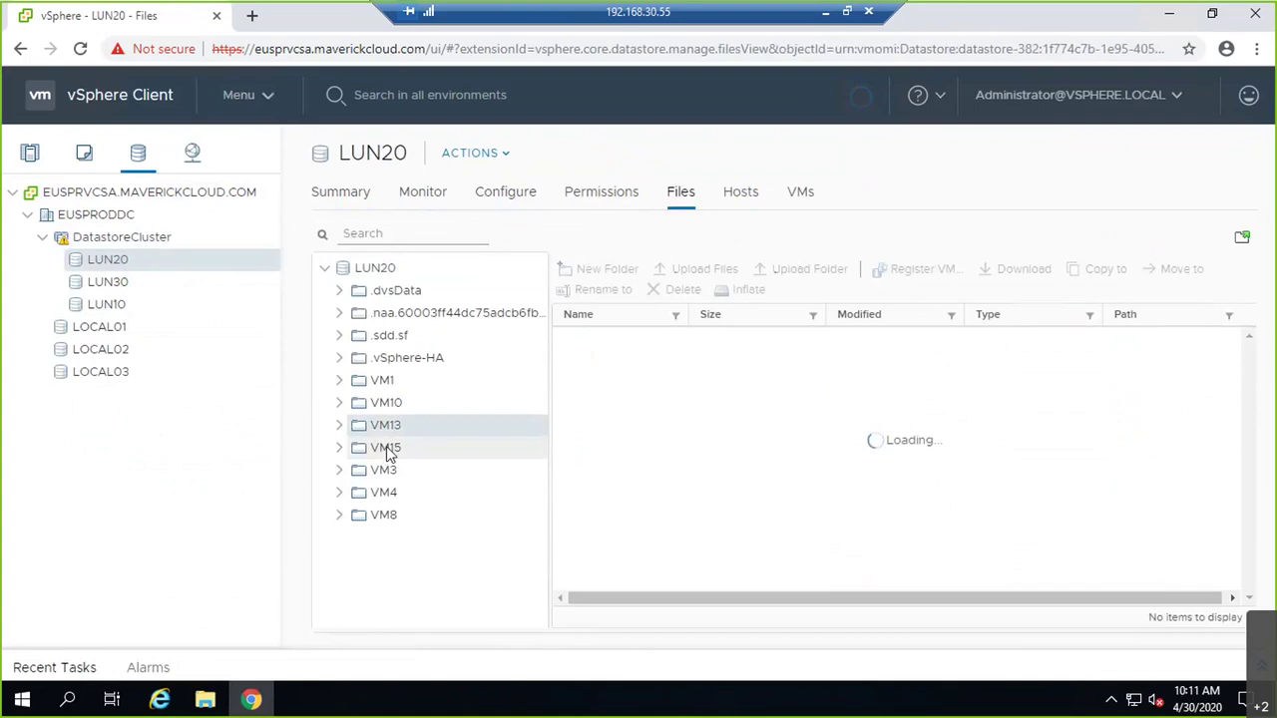
left_click(389, 450)
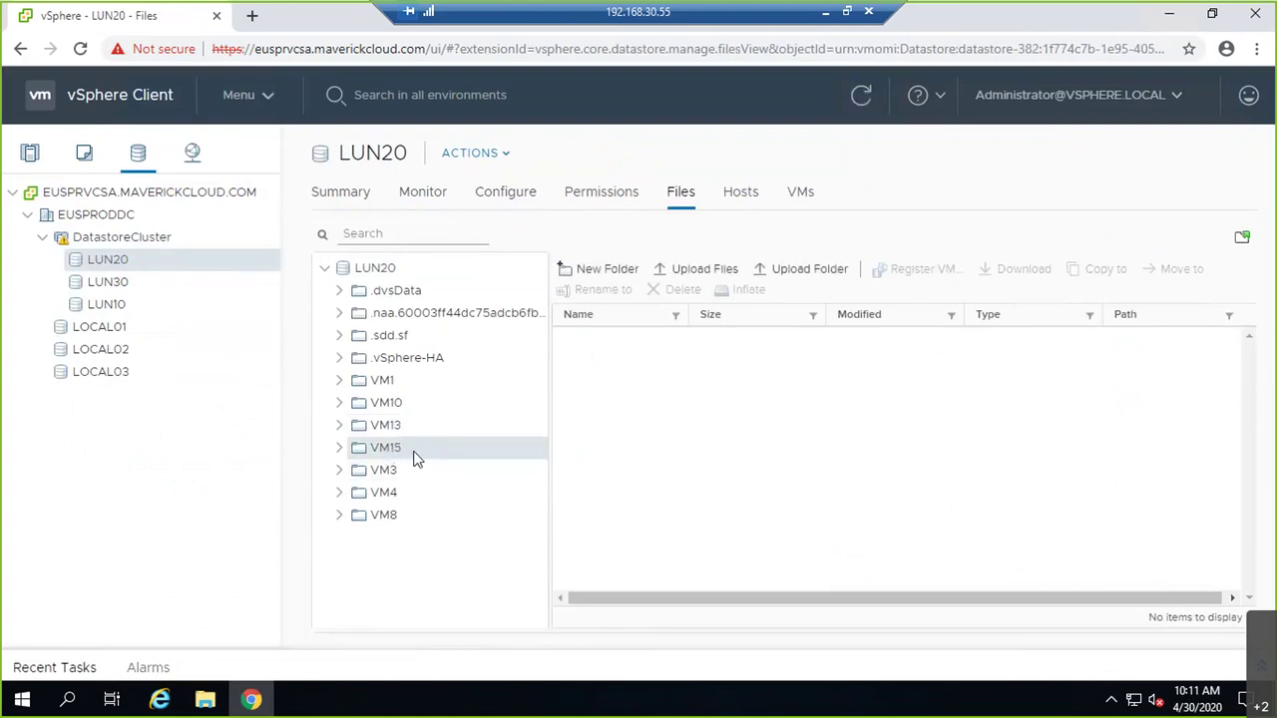
left_click(339, 448)
left_click(860, 97)
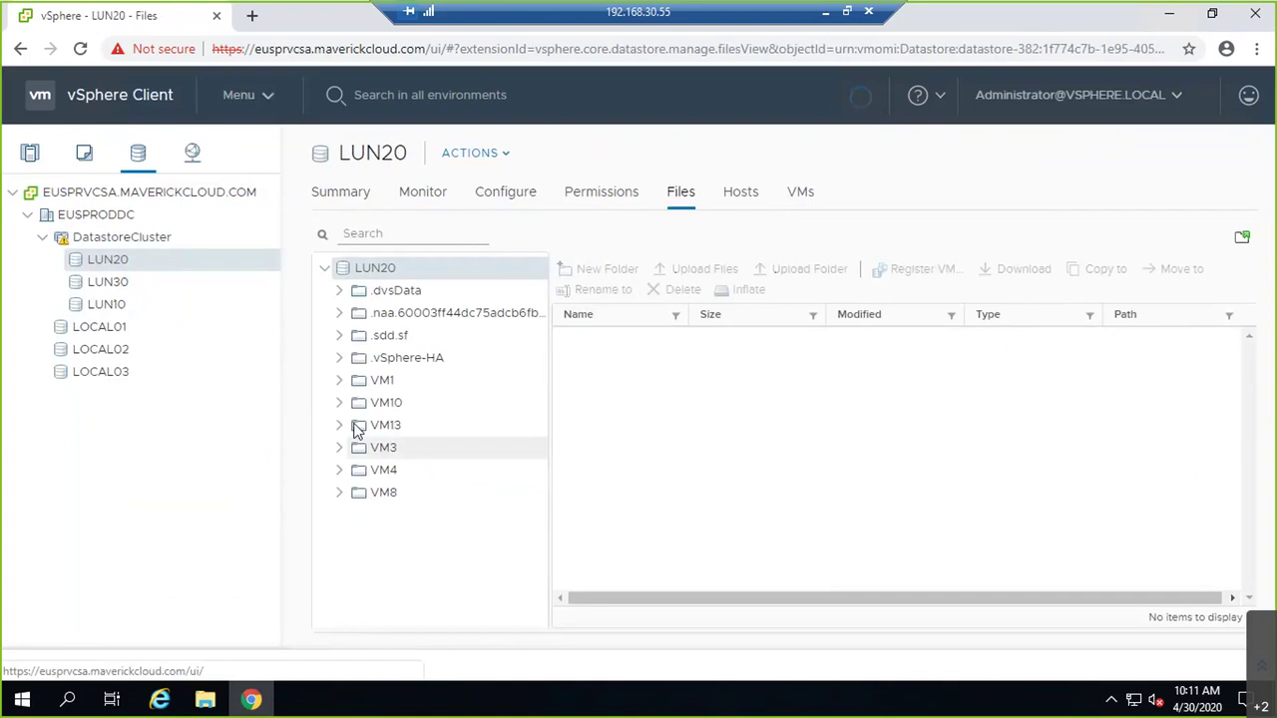
left_click(120, 287)
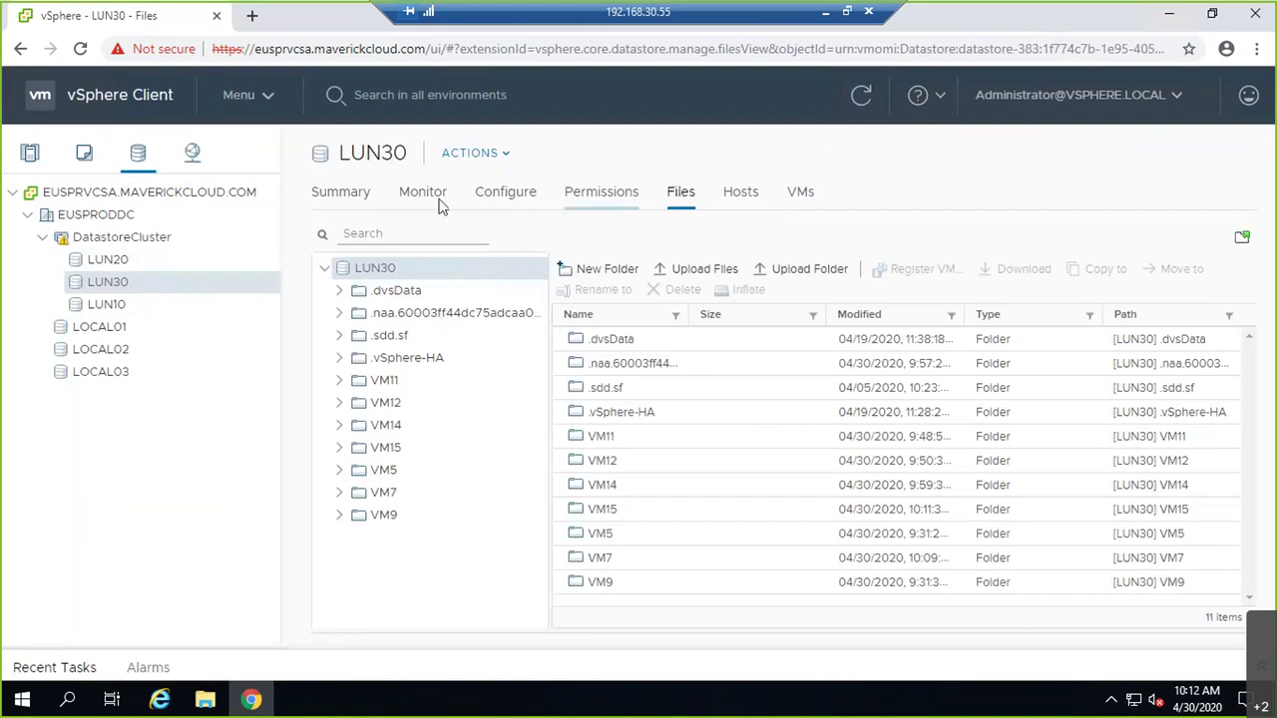
Start a new scheduled Storage DRS task for DatastoreCluster and set its run frequency to Weekly.
left_click(165, 240)
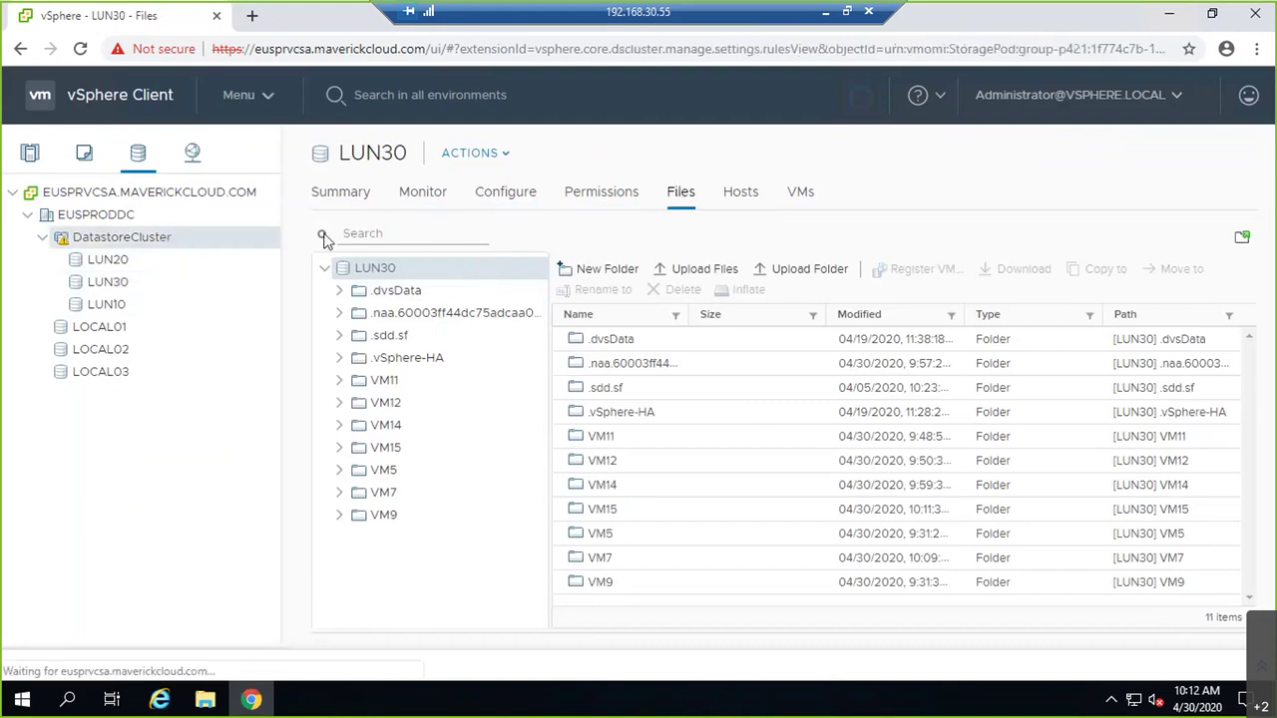
left_click(423, 193)
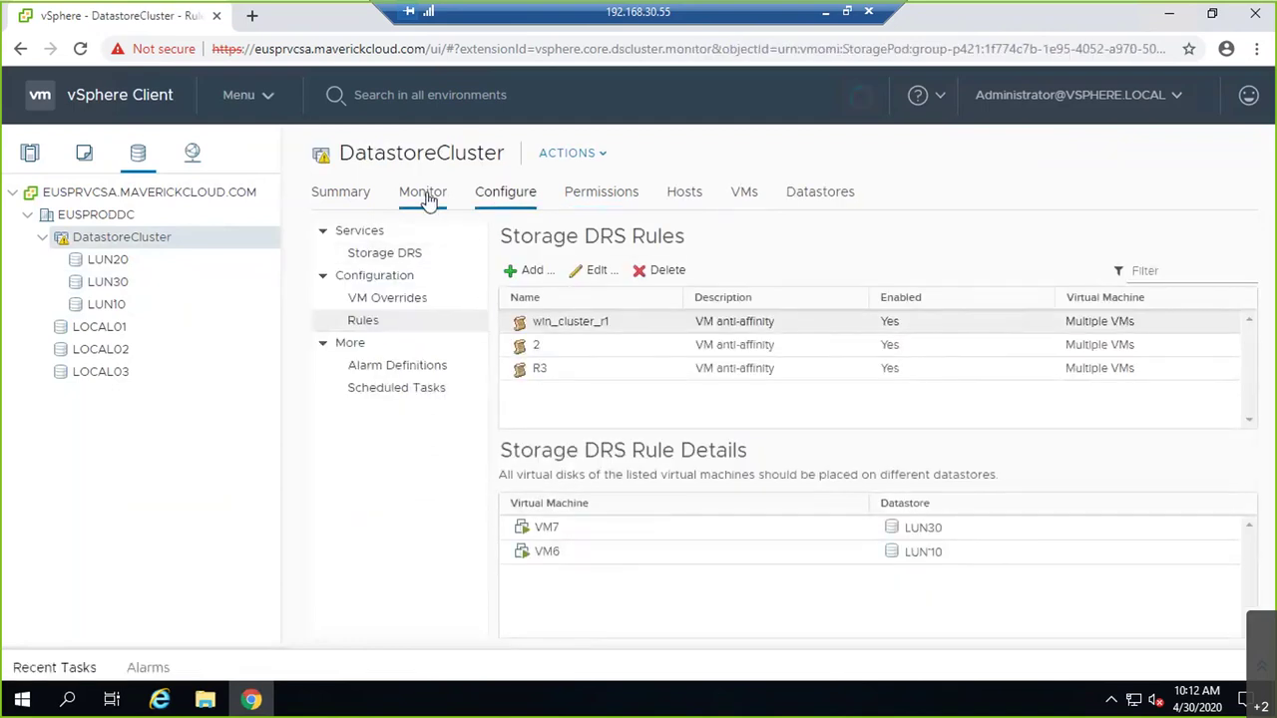
left_click(519, 197)
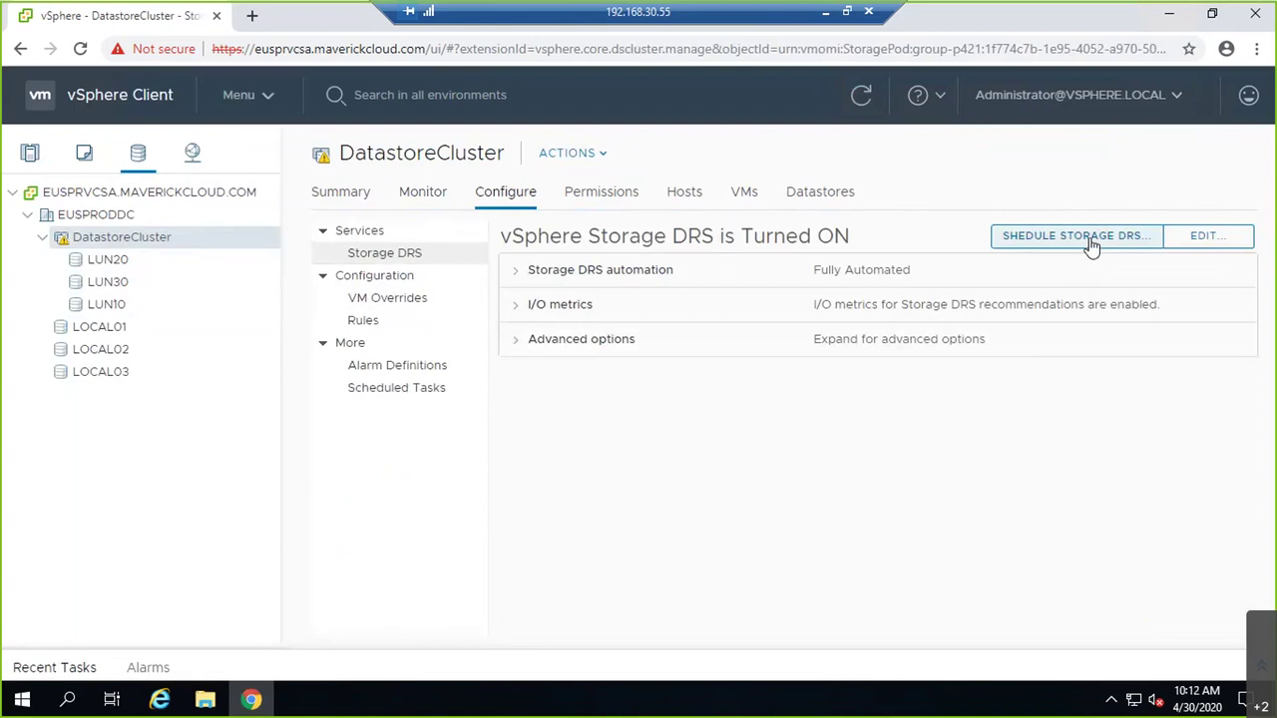
left_click(1091, 240)
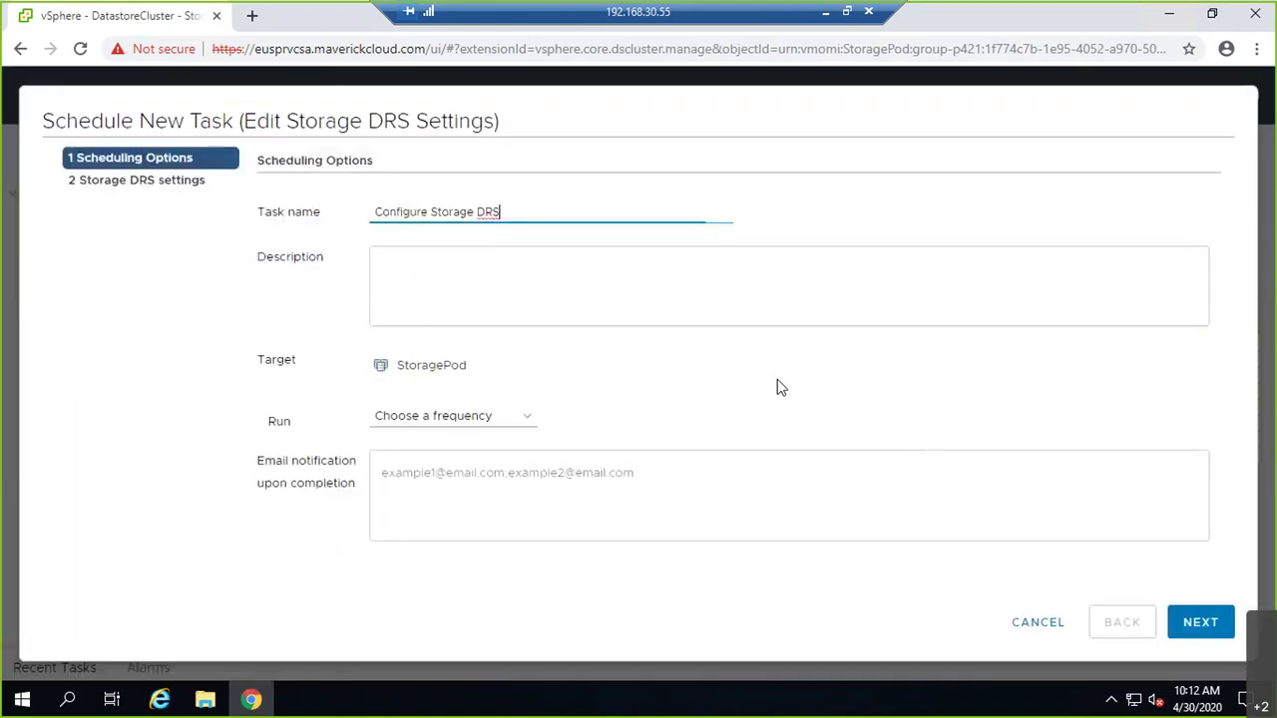
left_click(516, 289)
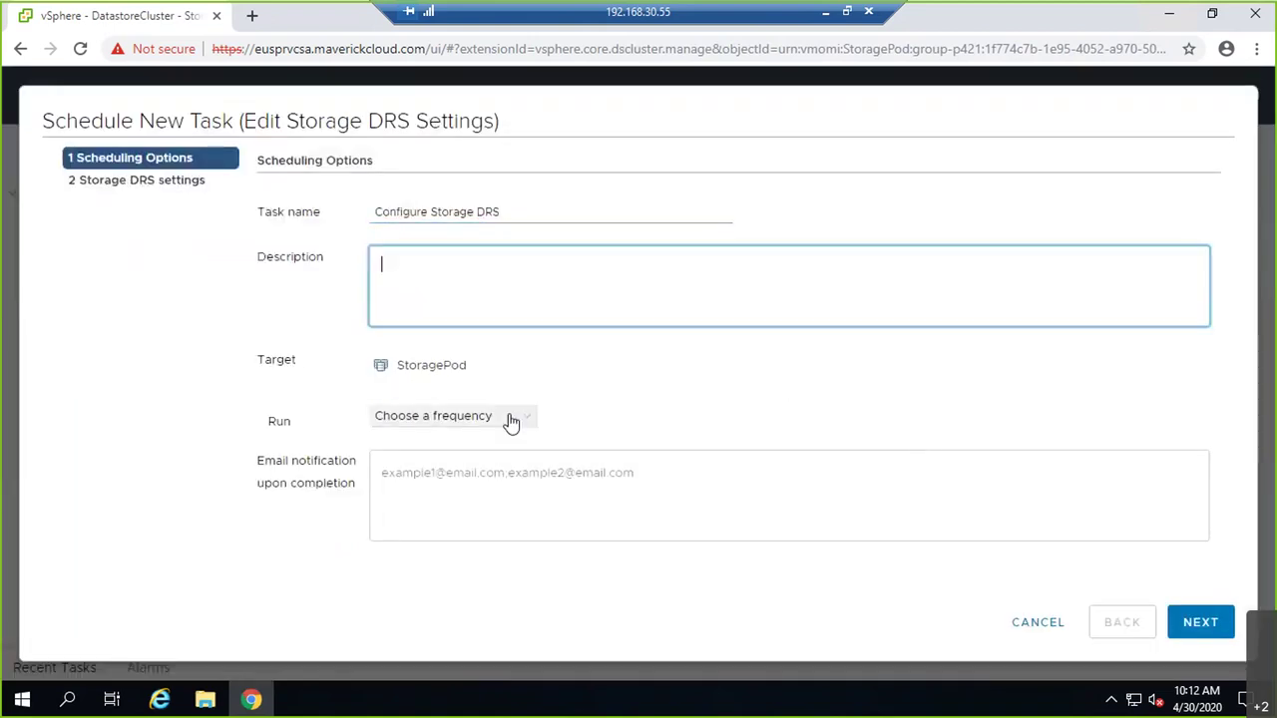
left_click(506, 418)
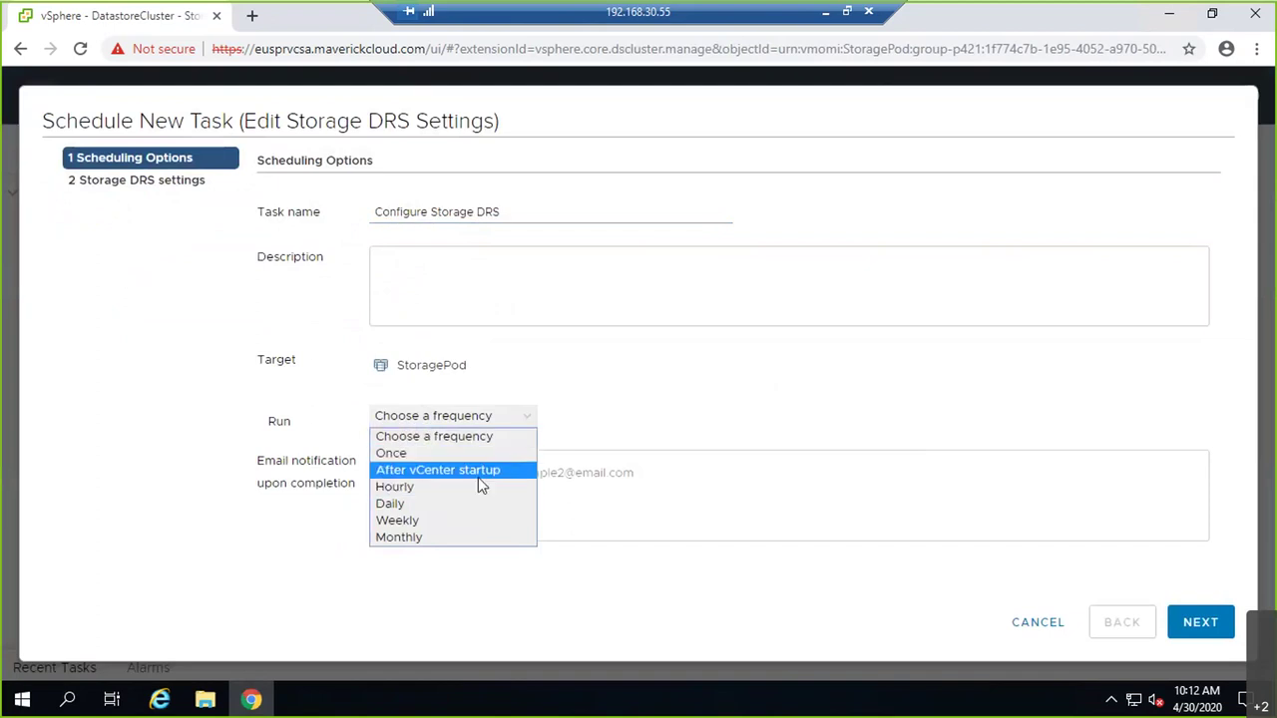
left_click(477, 522)
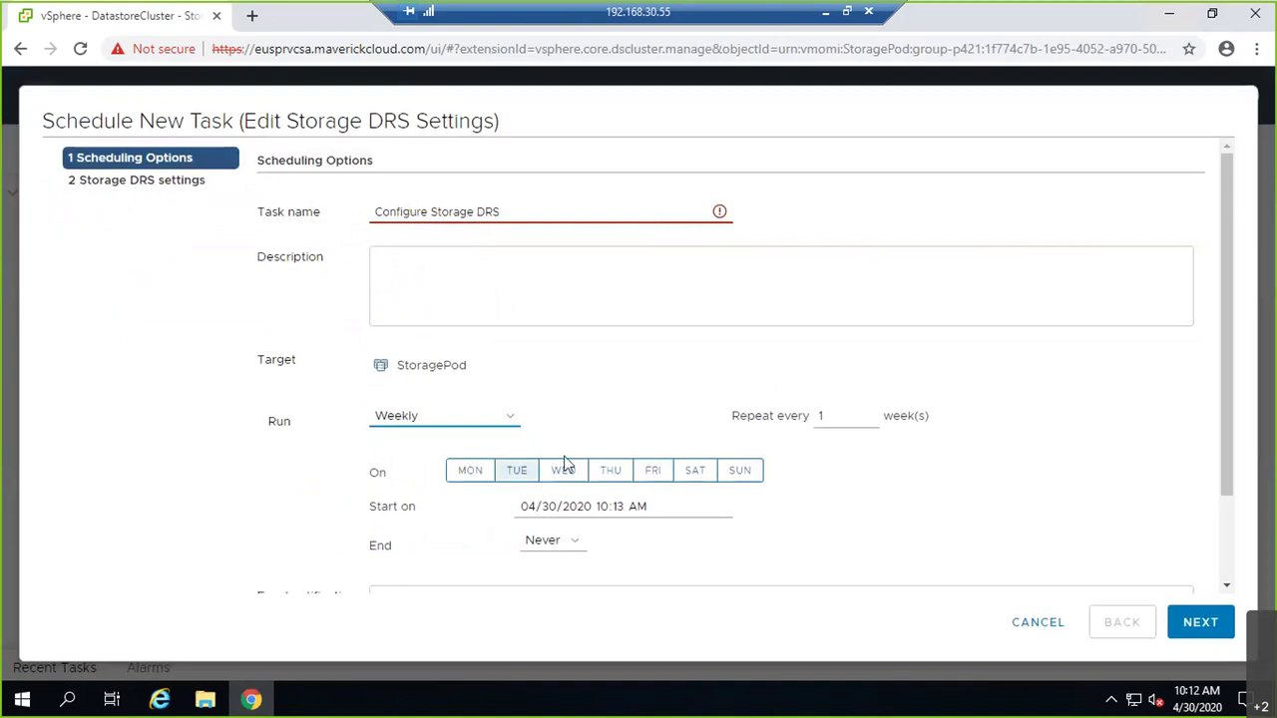
scroll(570, 464, "down", 2)
left_click(540, 539)
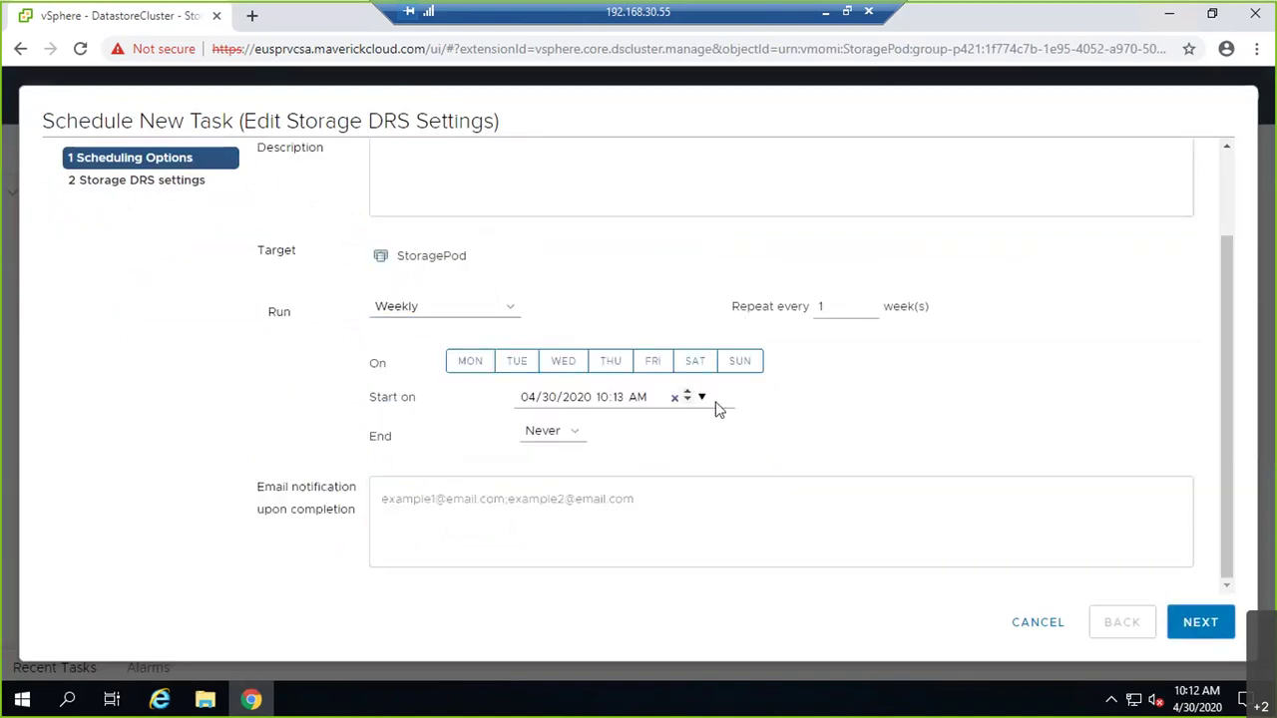
Name the scheduled task Configure Storage DRSD and enter aa as its description.
scroll(699, 399, "up", 2)
left_click(510, 213)
type("DRSD")
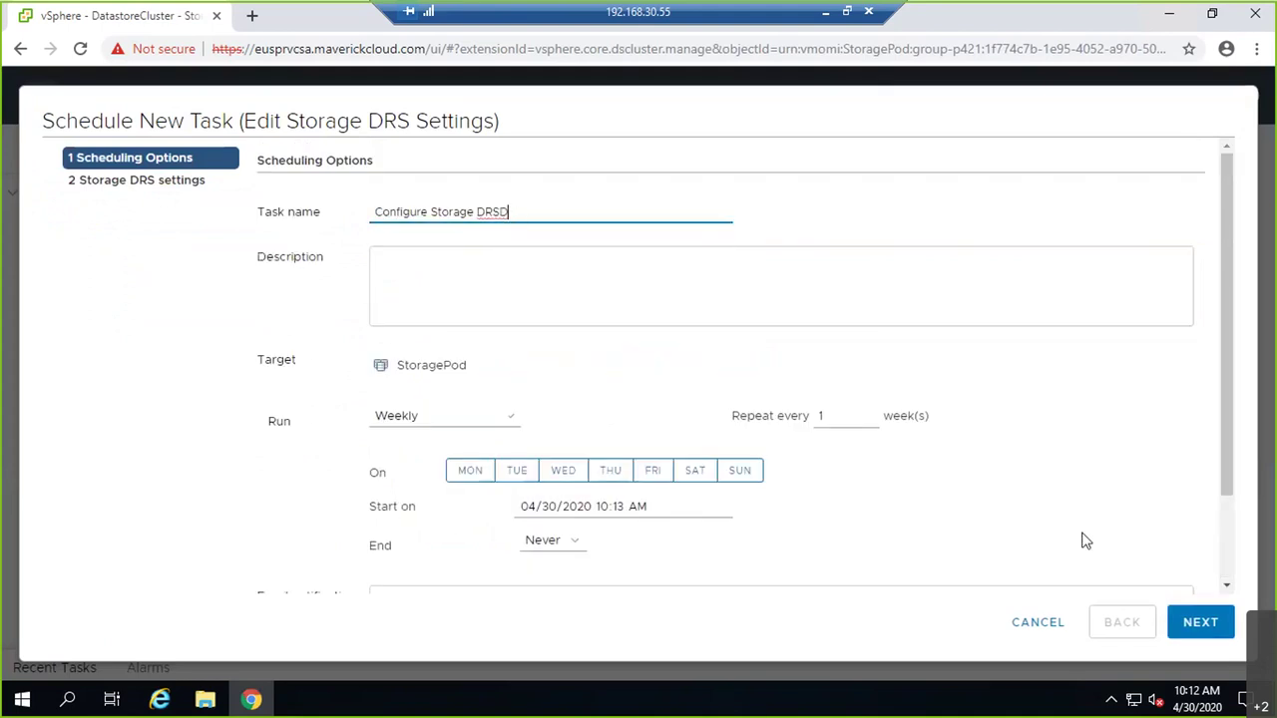
left_click(1212, 627)
scroll(1075, 431, "down", 2)
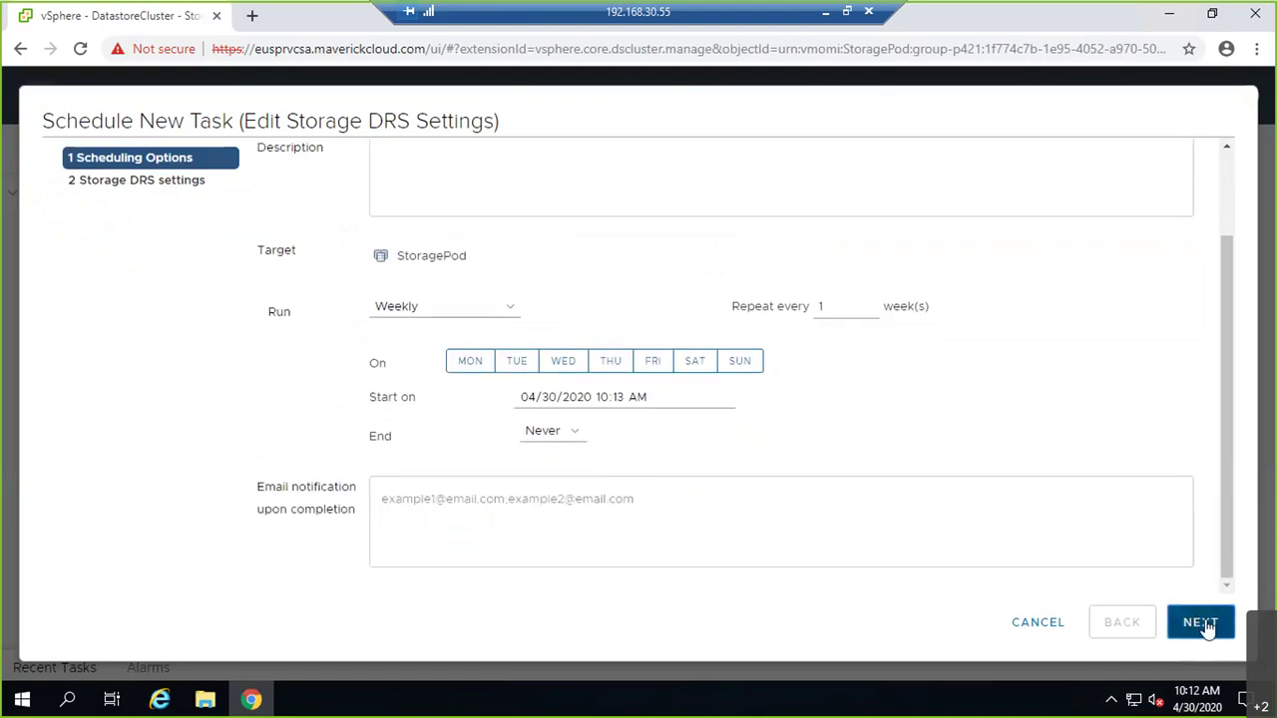
scroll(442, 410, "up", 2)
left_click(484, 270)
type("aa")
Select all seven days from Monday to Sunday for the weekly run and finish creating the scheduled task.
left_click(489, 477)
left_click(517, 477)
left_click(564, 476)
left_click(610, 477)
left_click(670, 477)
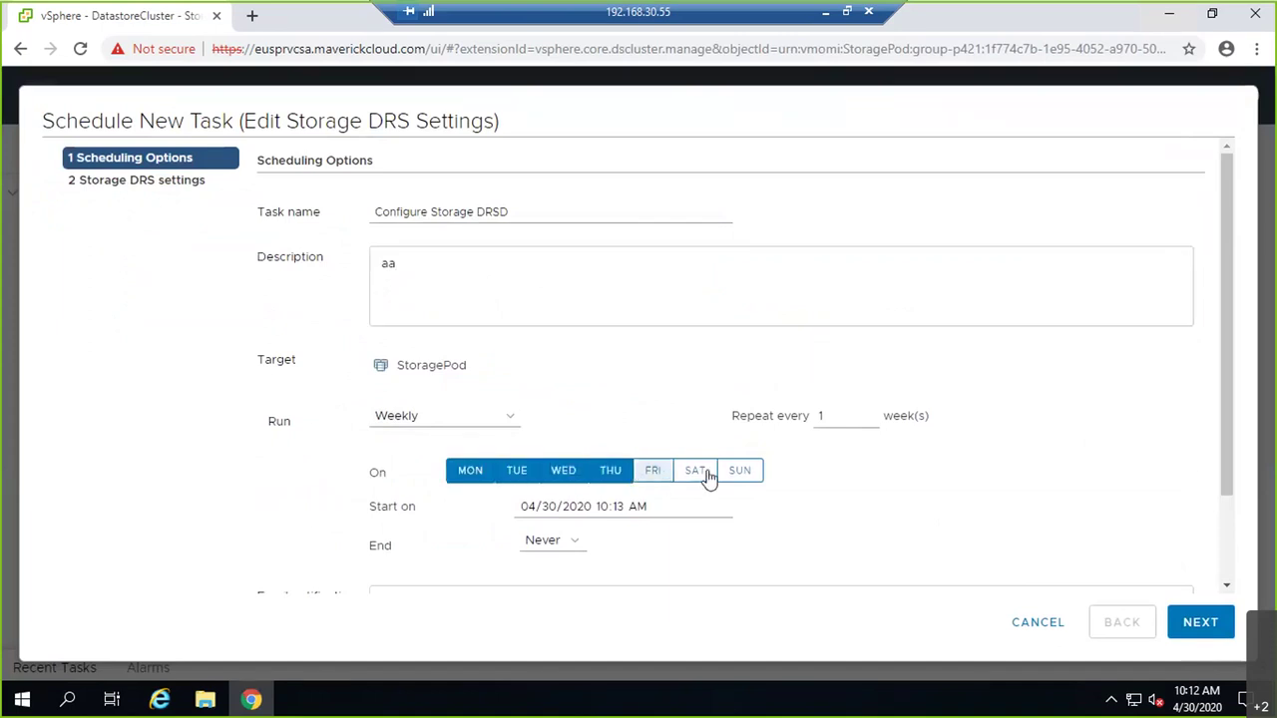
left_click(724, 477)
left_click(688, 479)
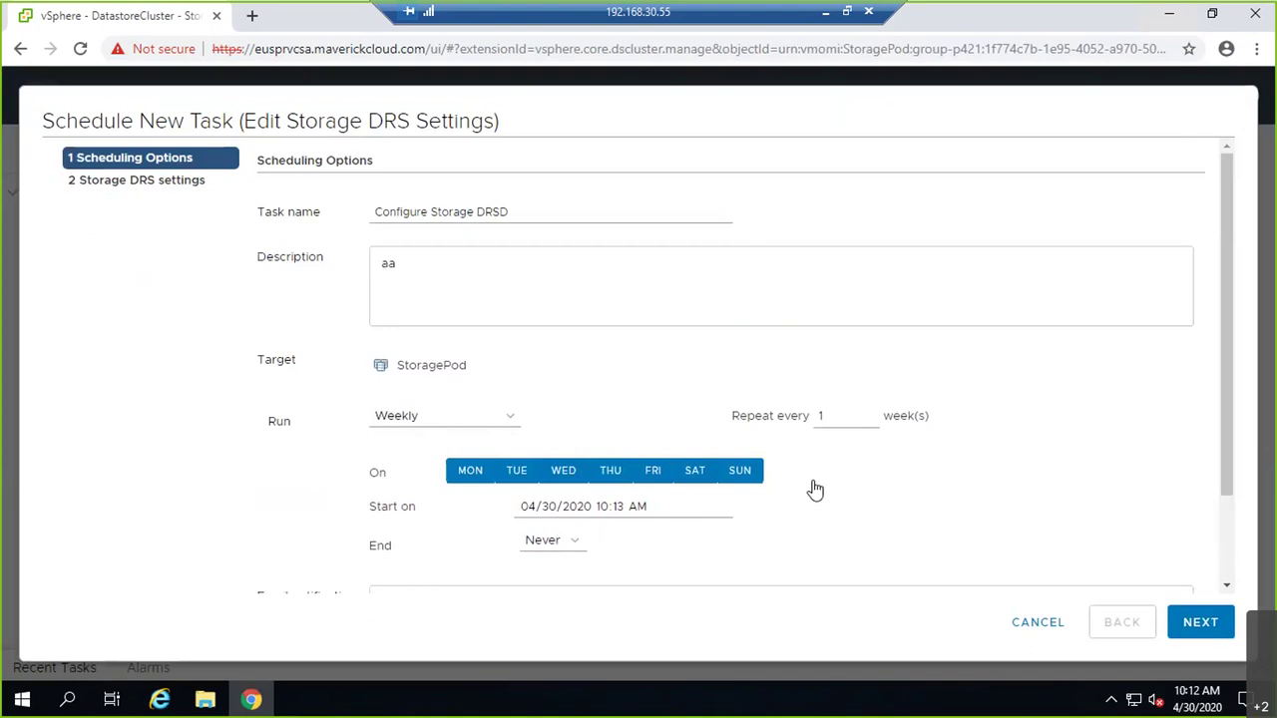
scroll(812, 489, "down", 2)
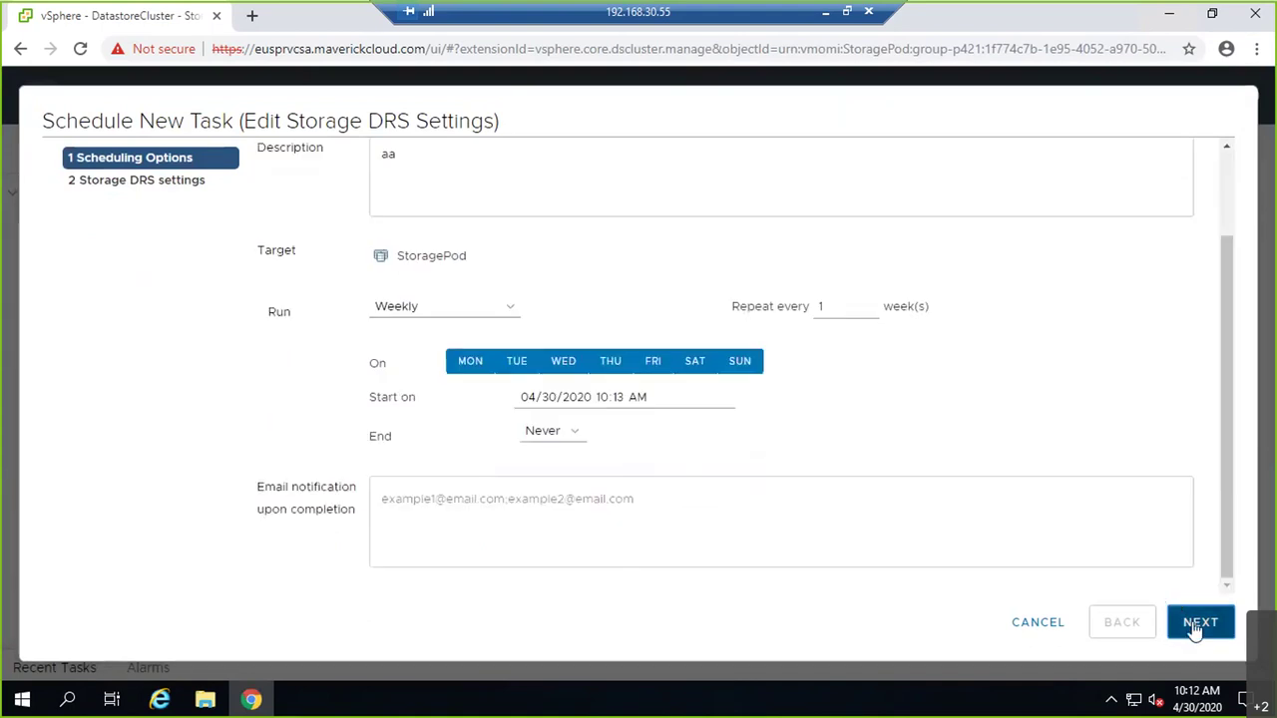
left_click(1198, 623)
left_click(1196, 624)
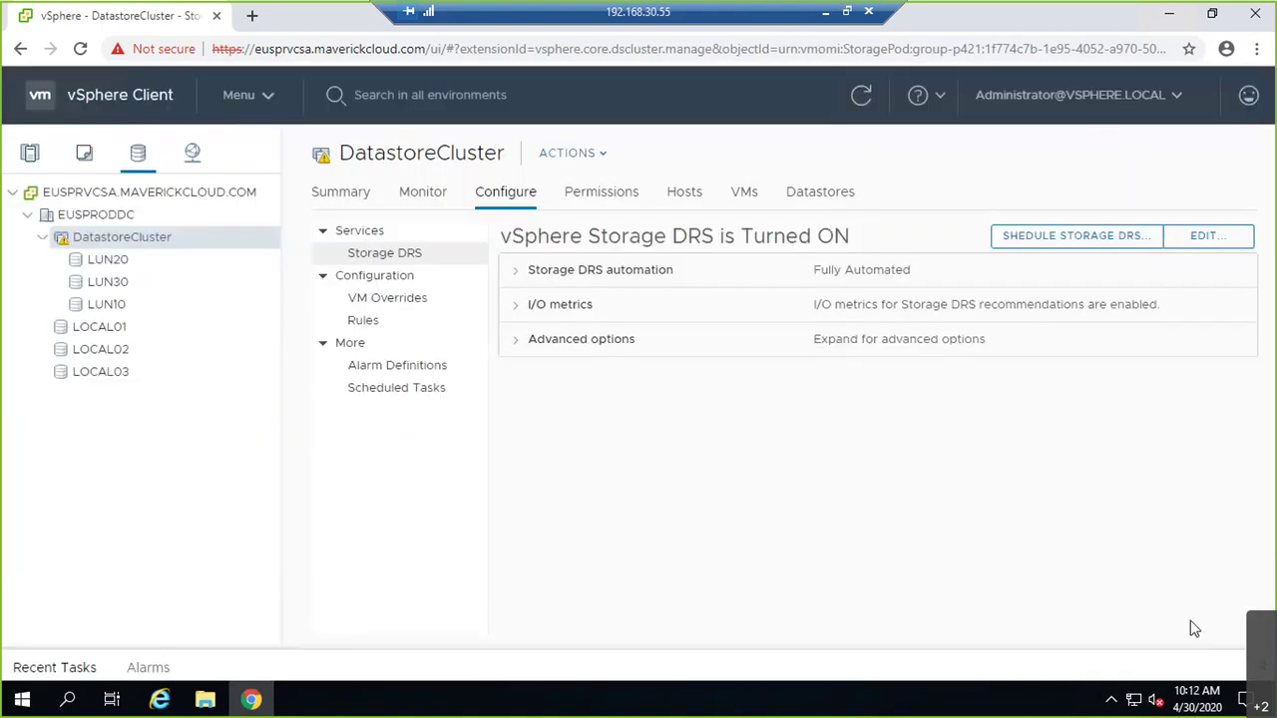
Review DatastoreCluster's scheduled tasks, including the last run of the one-time task, and its Storage DRS settings.
left_click(387, 391)
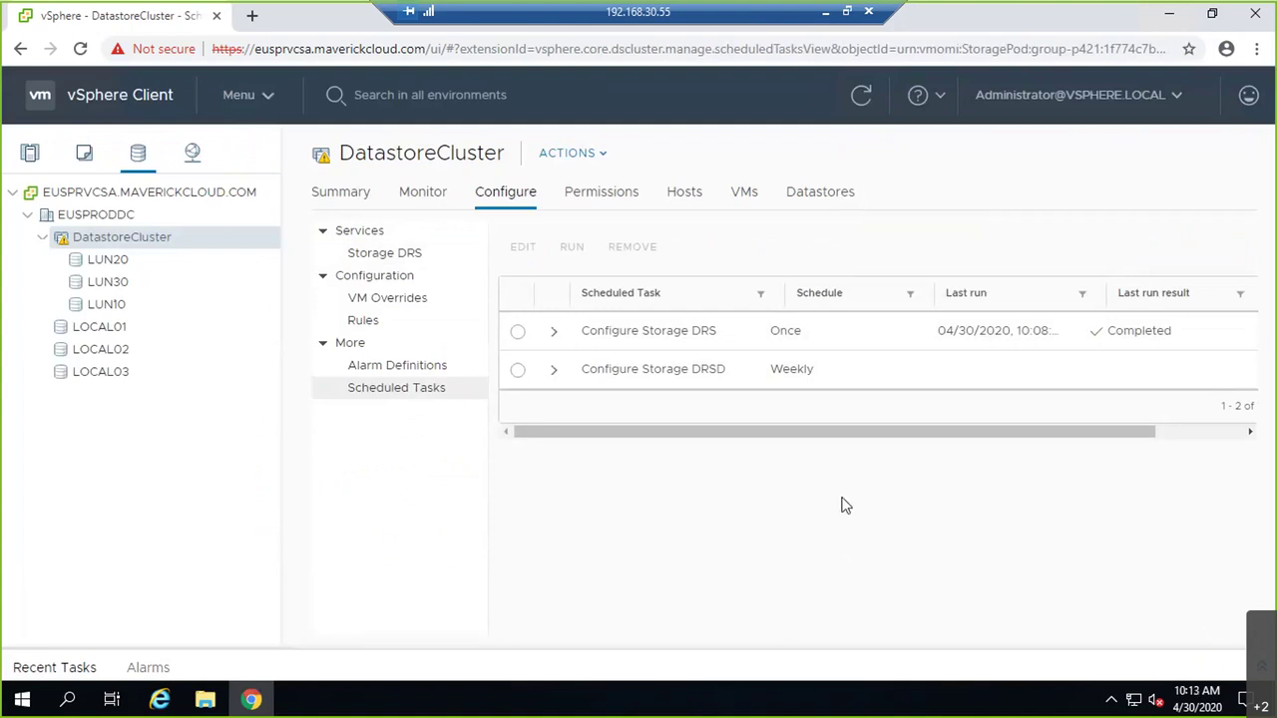
triple_click(980, 329)
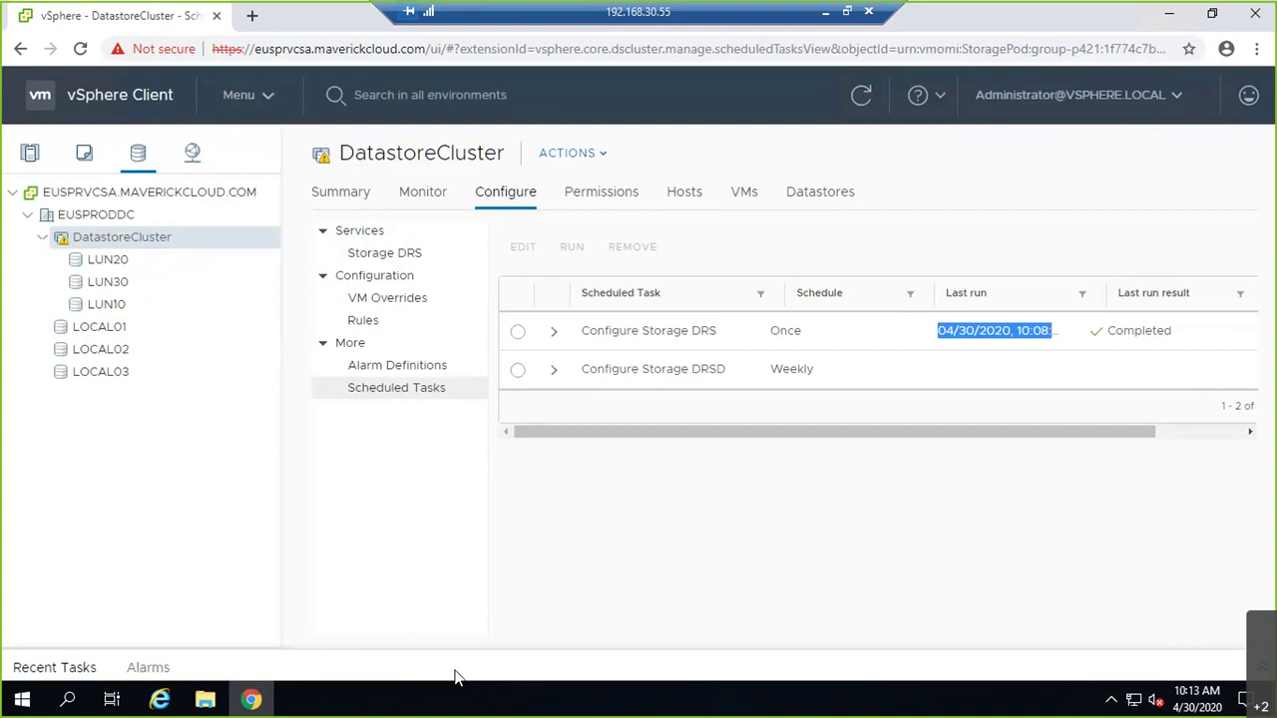
left_click(414, 261)
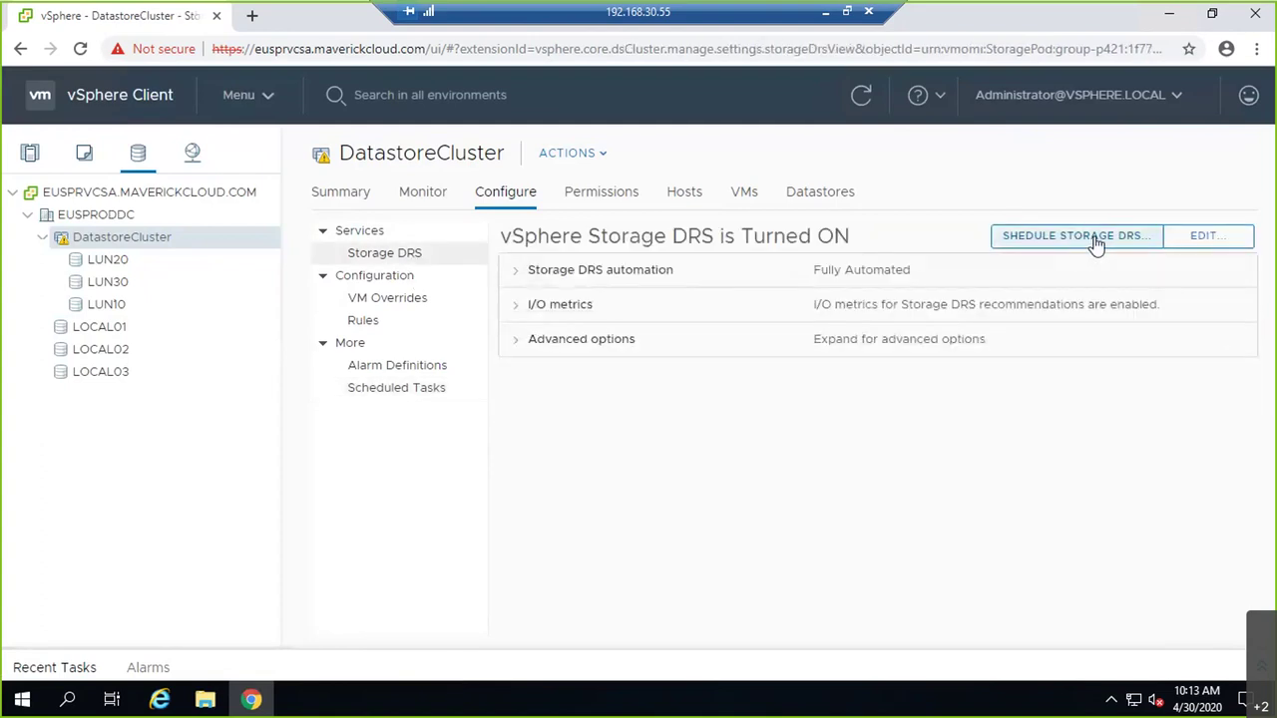
Try out a VMDK anti-affinity rule named R1 for VM1's Hard disk 1 and discard it without saving.
left_click(397, 323)
left_click(529, 280)
left_click(678, 253)
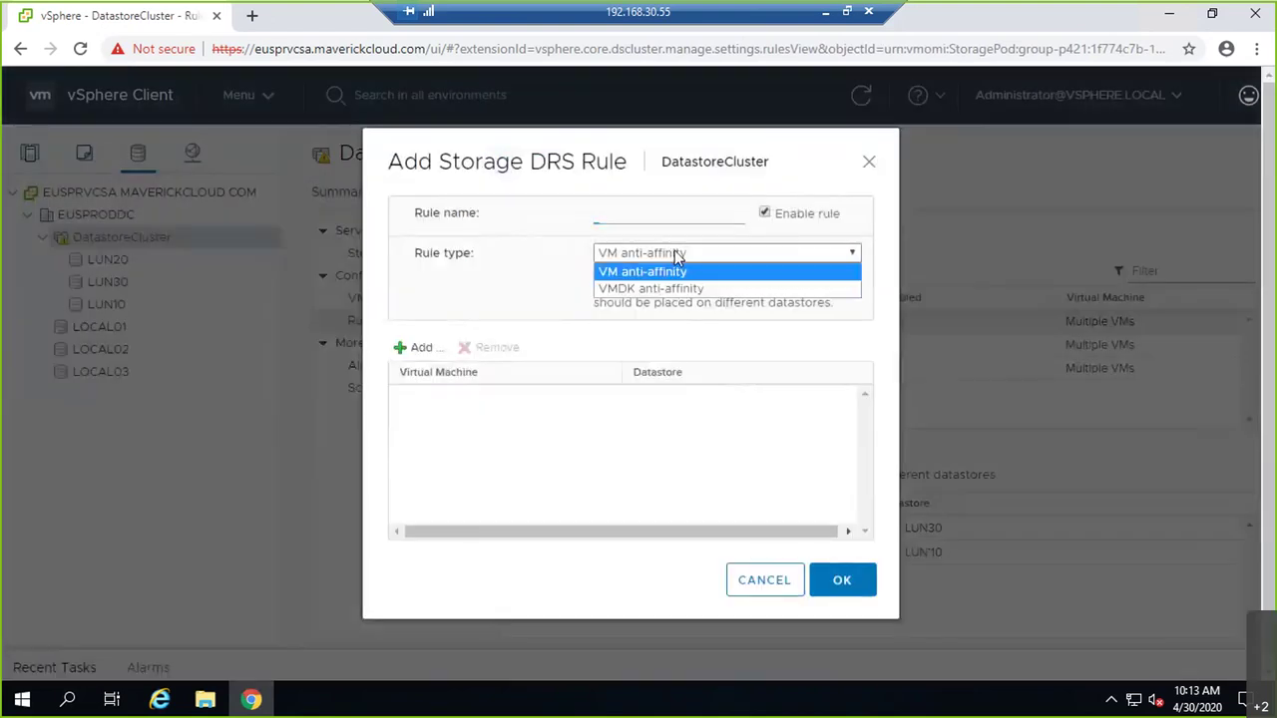
left_click(626, 289)
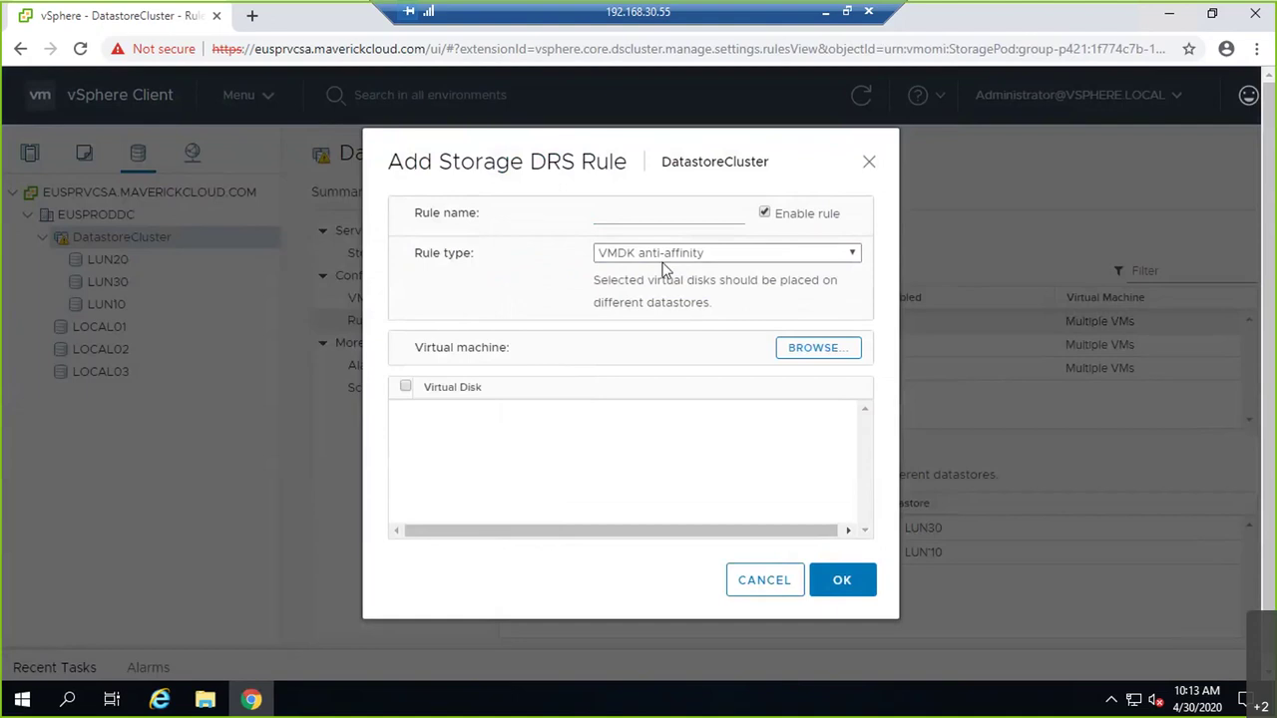
left_click(618, 215)
type("R1")
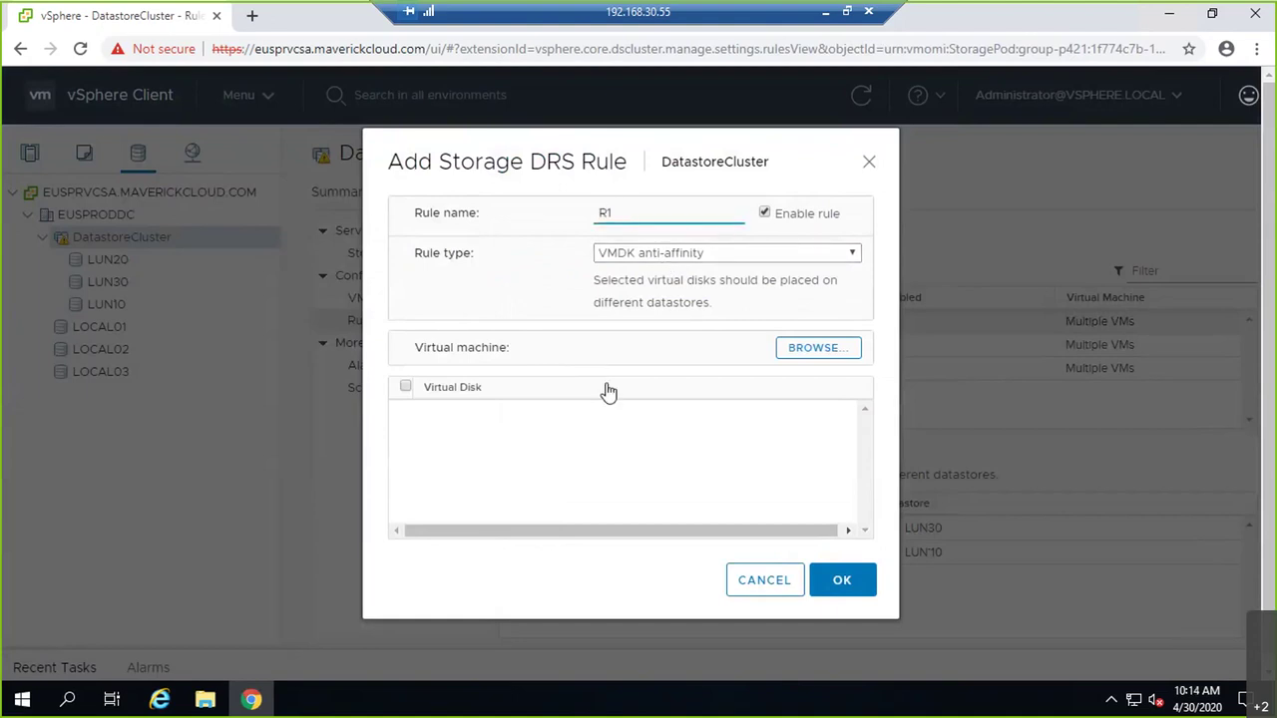
left_click(815, 349)
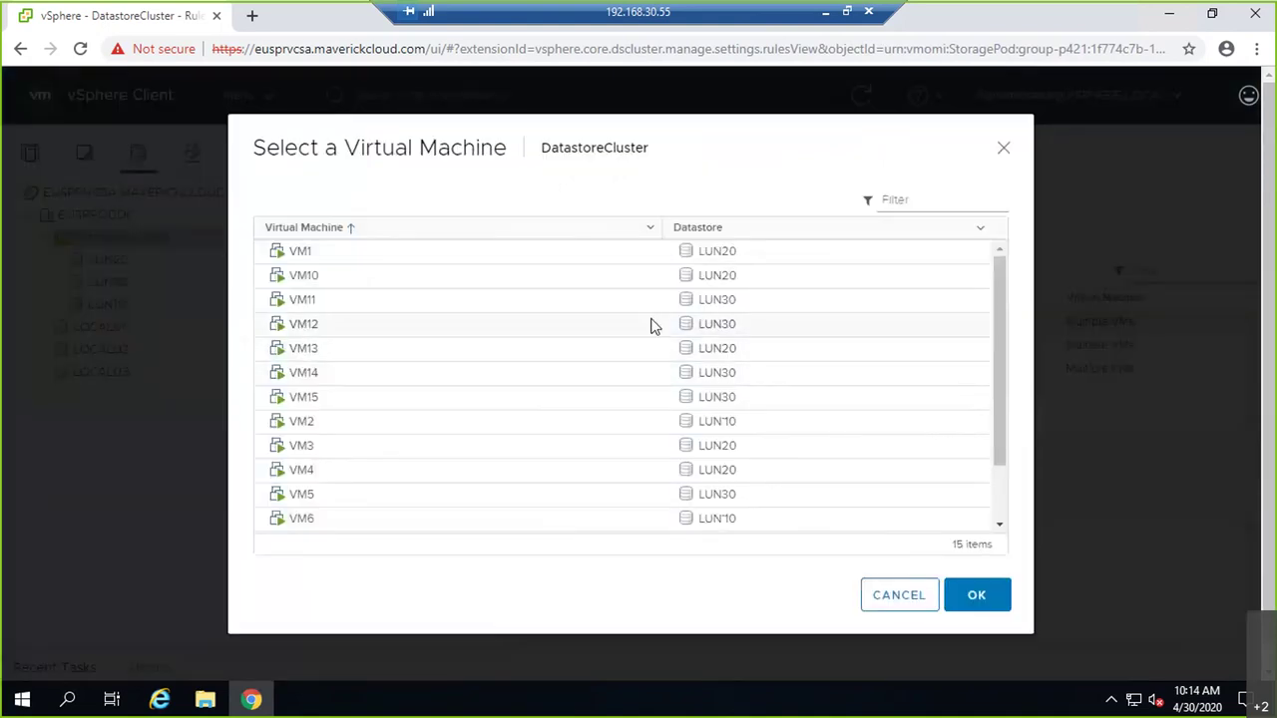
left_click(310, 254)
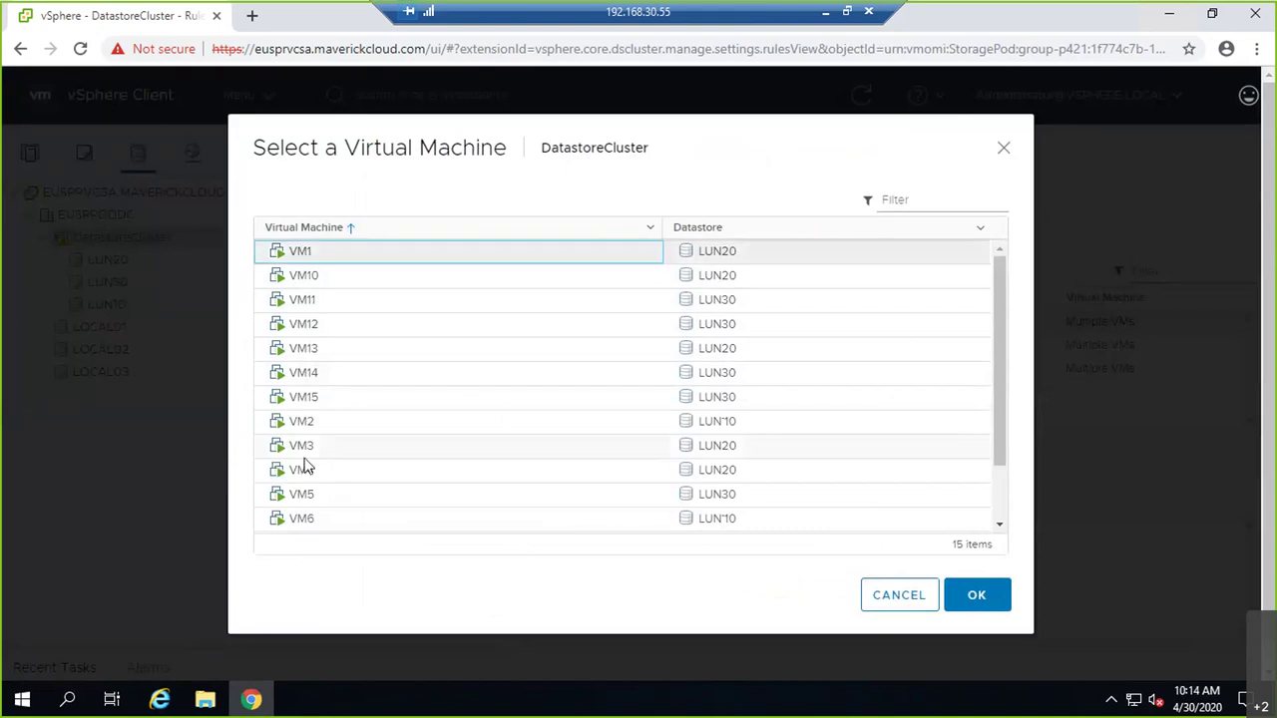
left_click(950, 596)
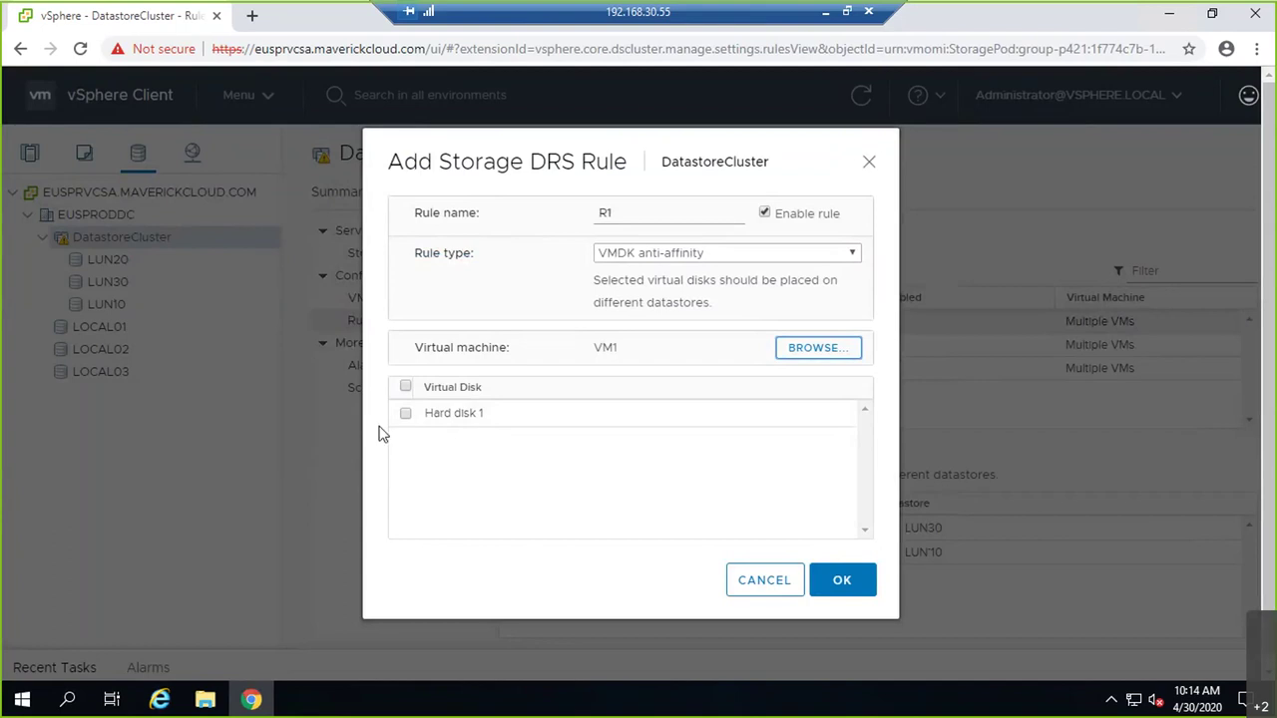
left_click(405, 413)
left_click(758, 581)
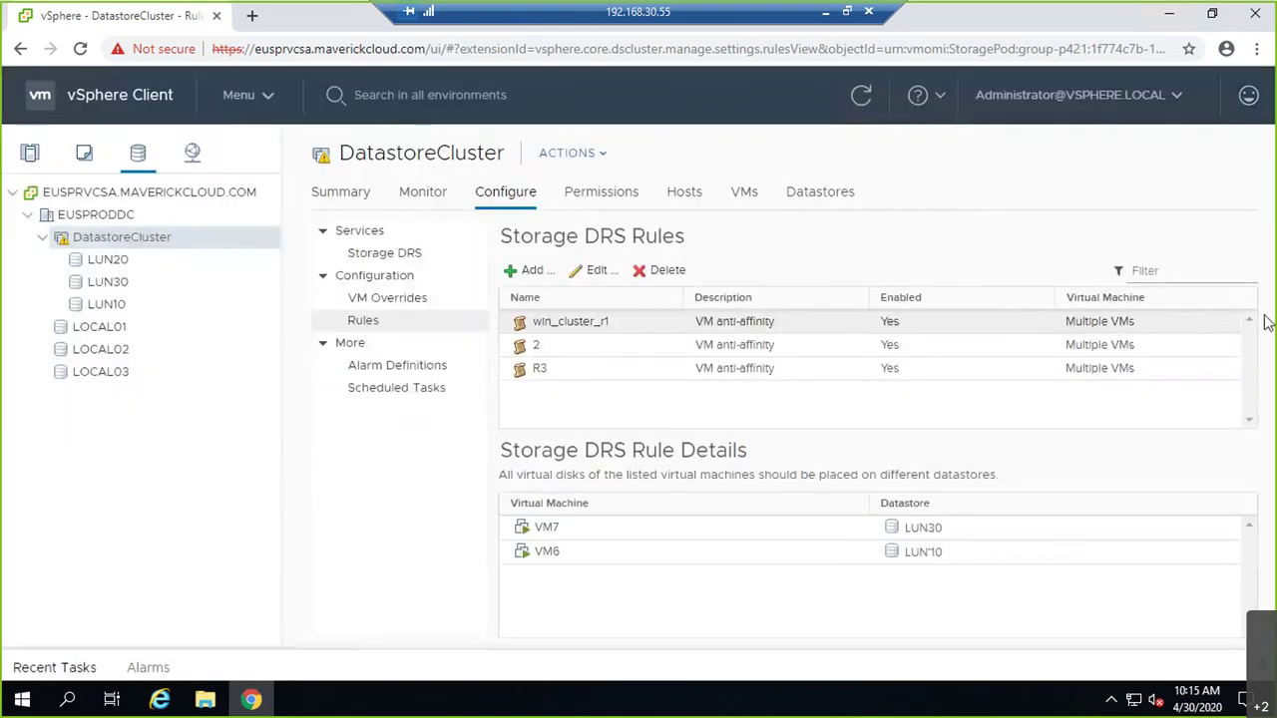
Power off all virtual machines in PROD_Cluster1 together and confirm the operation.
left_click(30, 155)
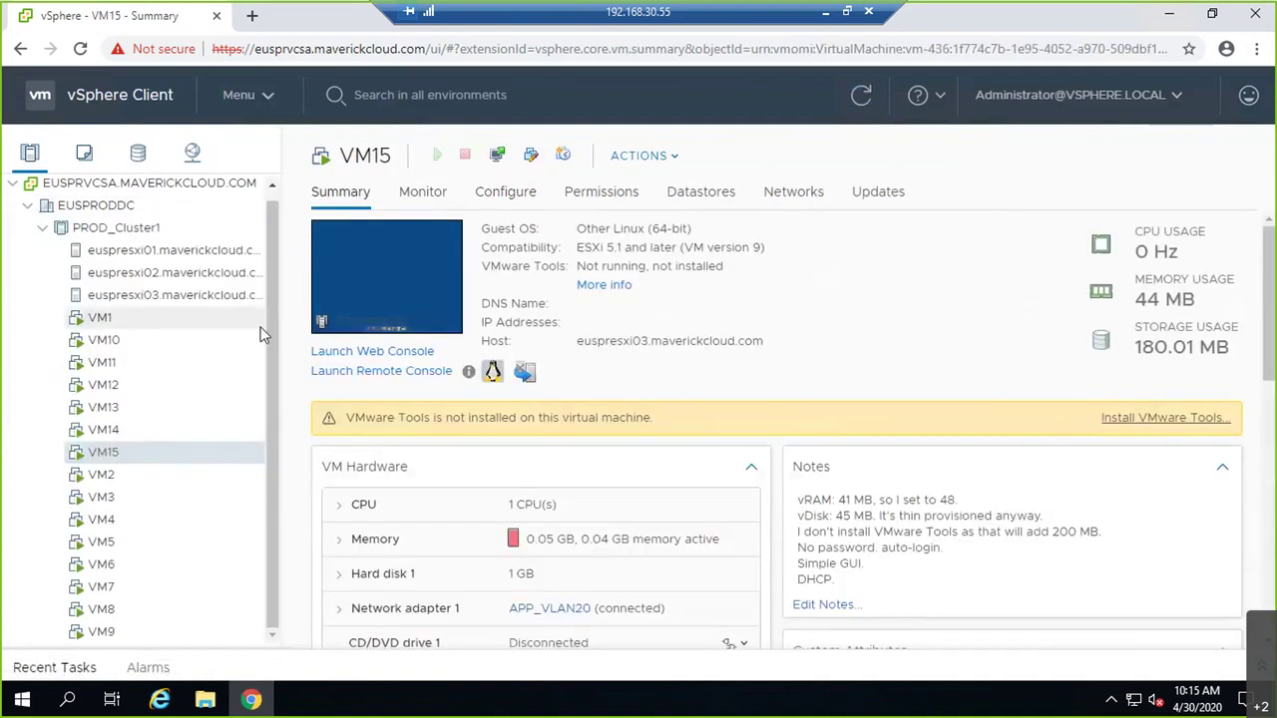
left_click(116, 229)
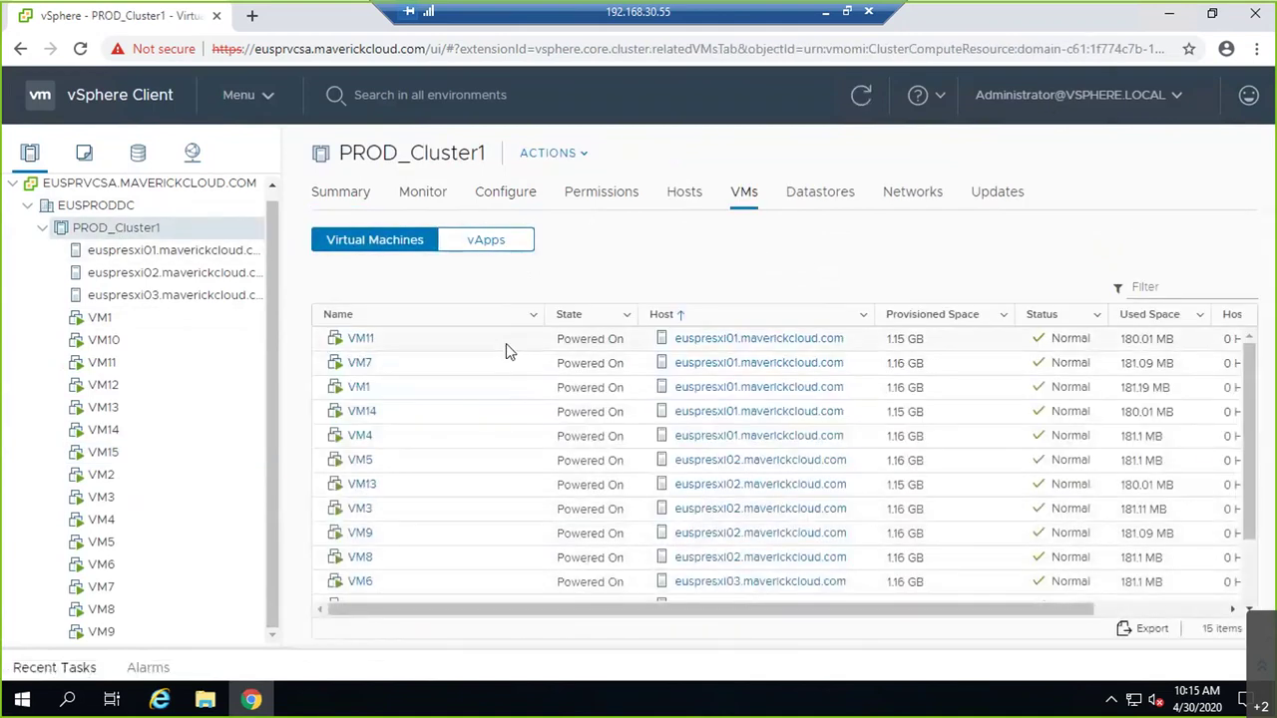
scroll(522, 499, "down", 3)
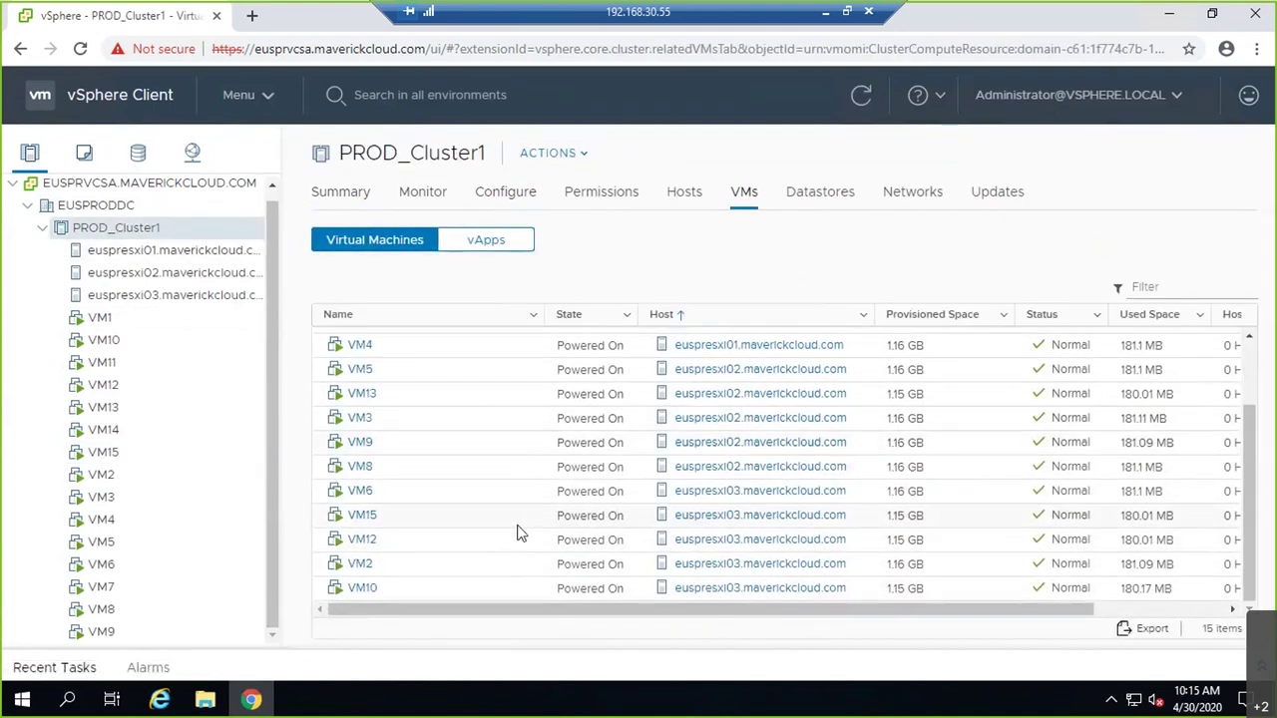
key("ctrl+a")
right_click(518, 489)
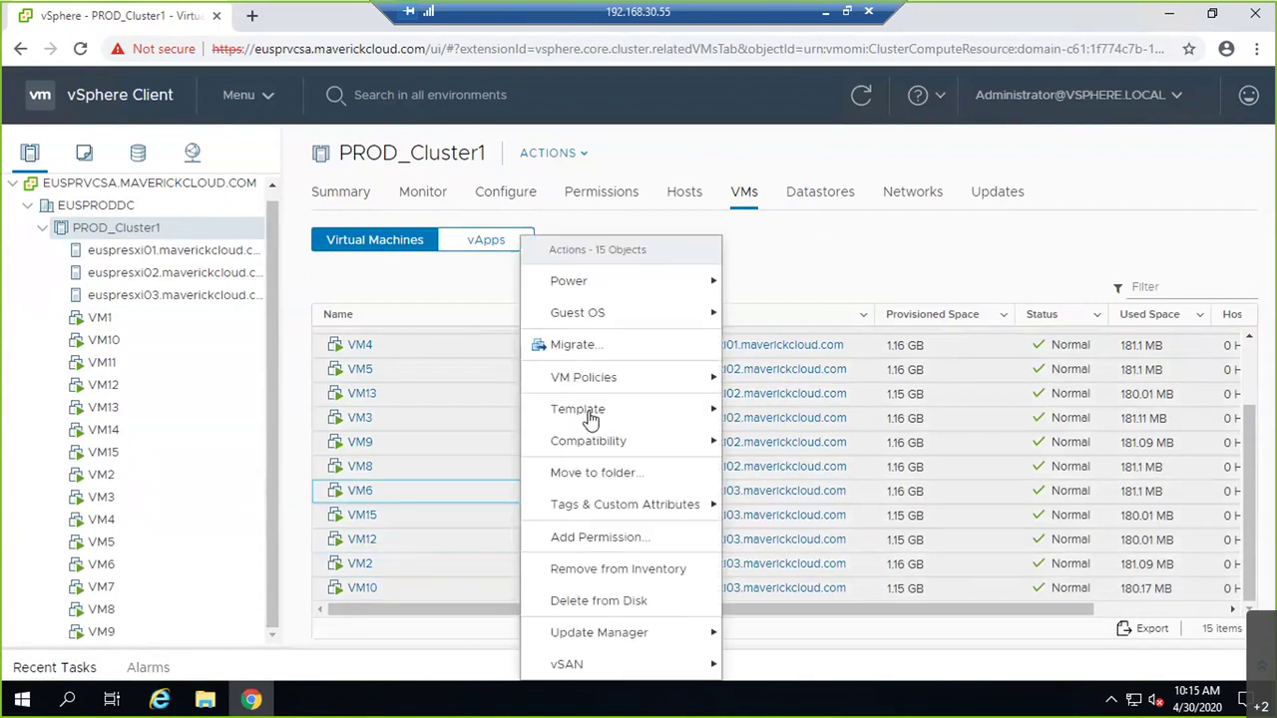
mouse_move(672, 282)
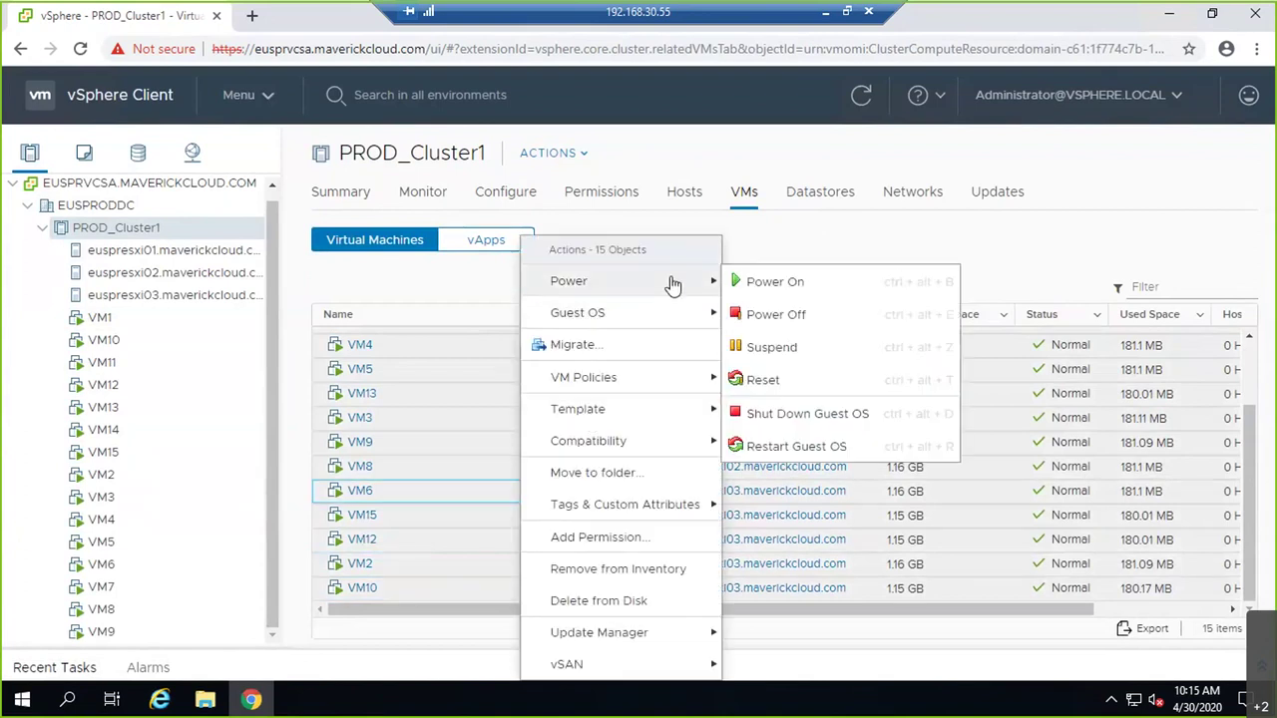
left_click(788, 316)
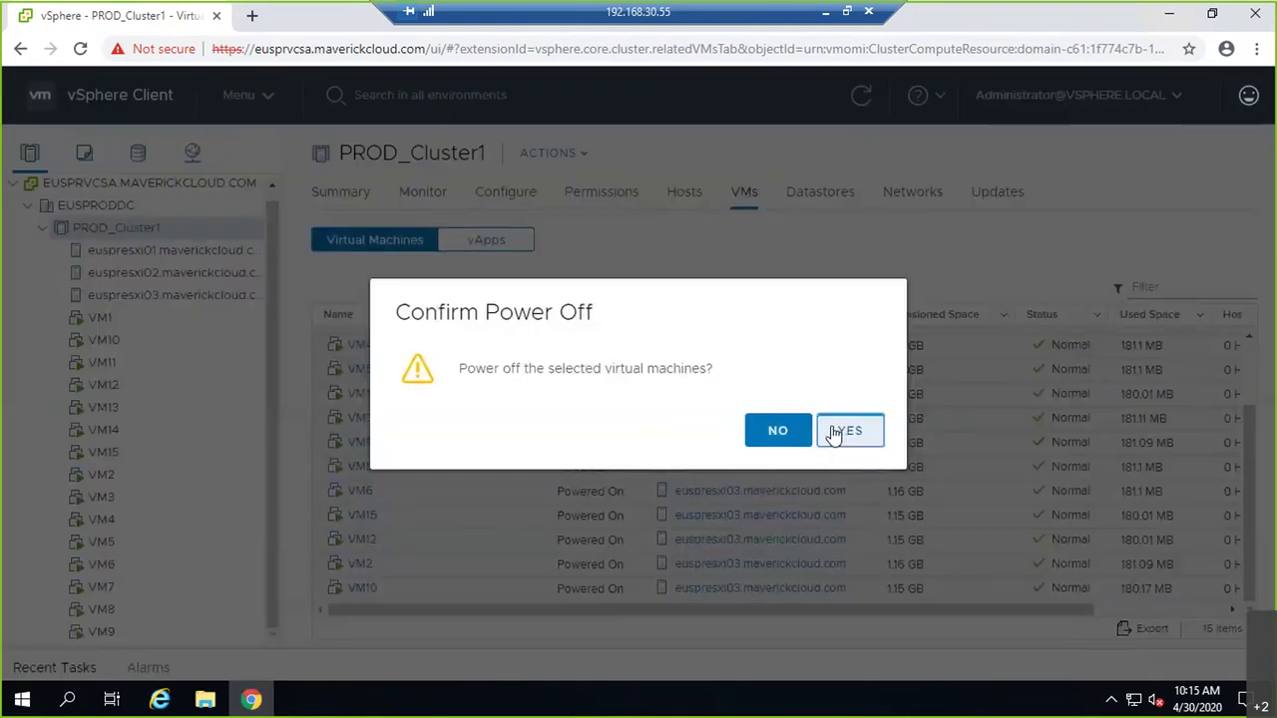
left_click(845, 430)
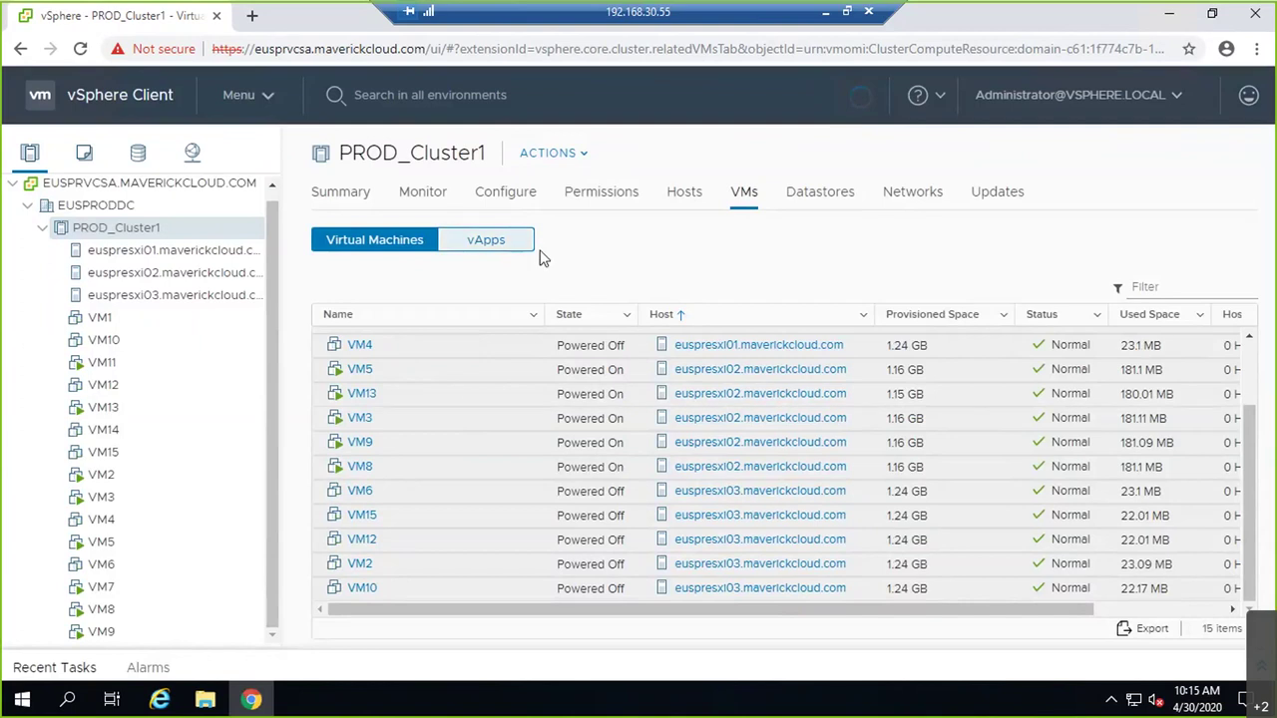
Delete all 15 powered-off virtual machines in PROD_Cluster1 from disk together and confirm the deletion.
right_click(439, 393)
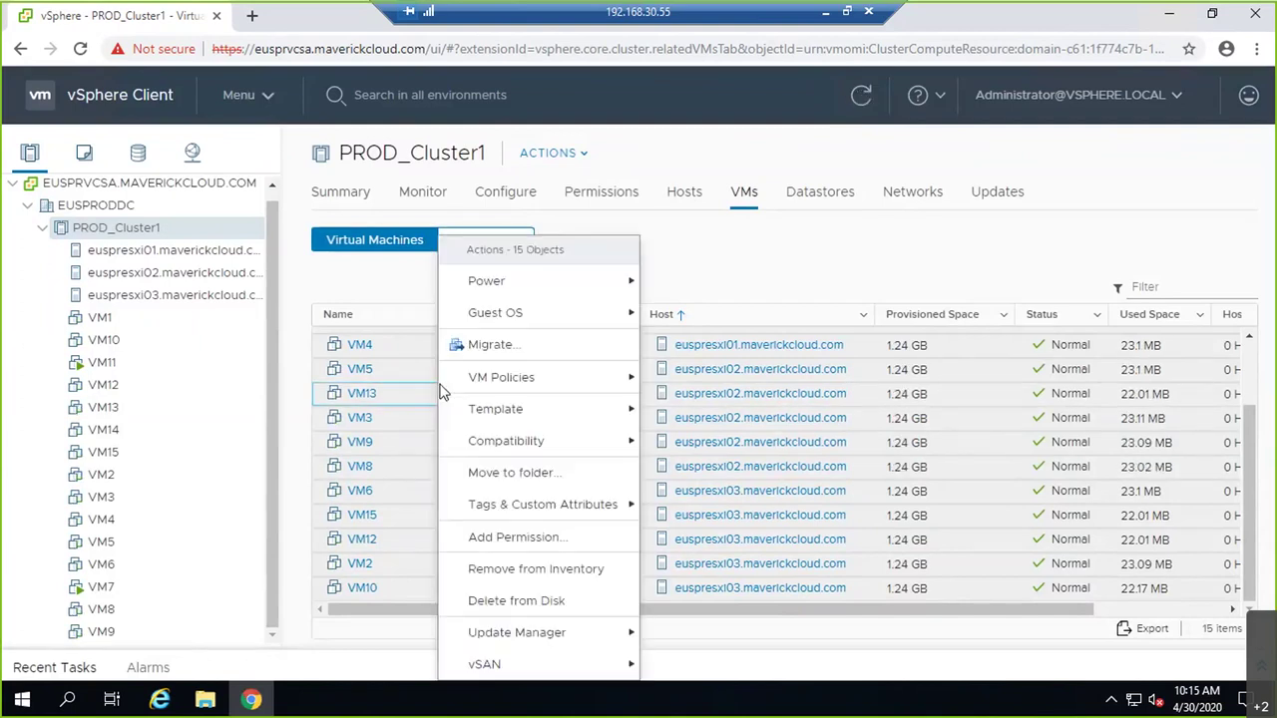
left_click(540, 595)
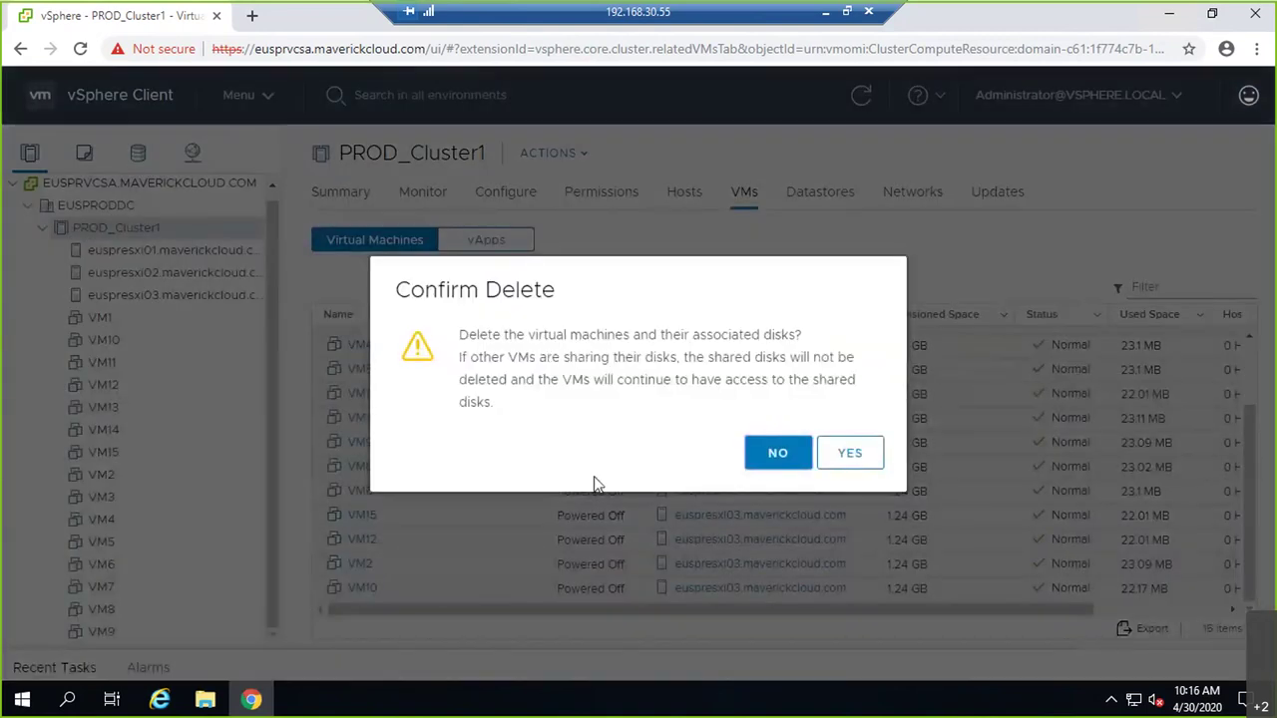
left_click(869, 462)
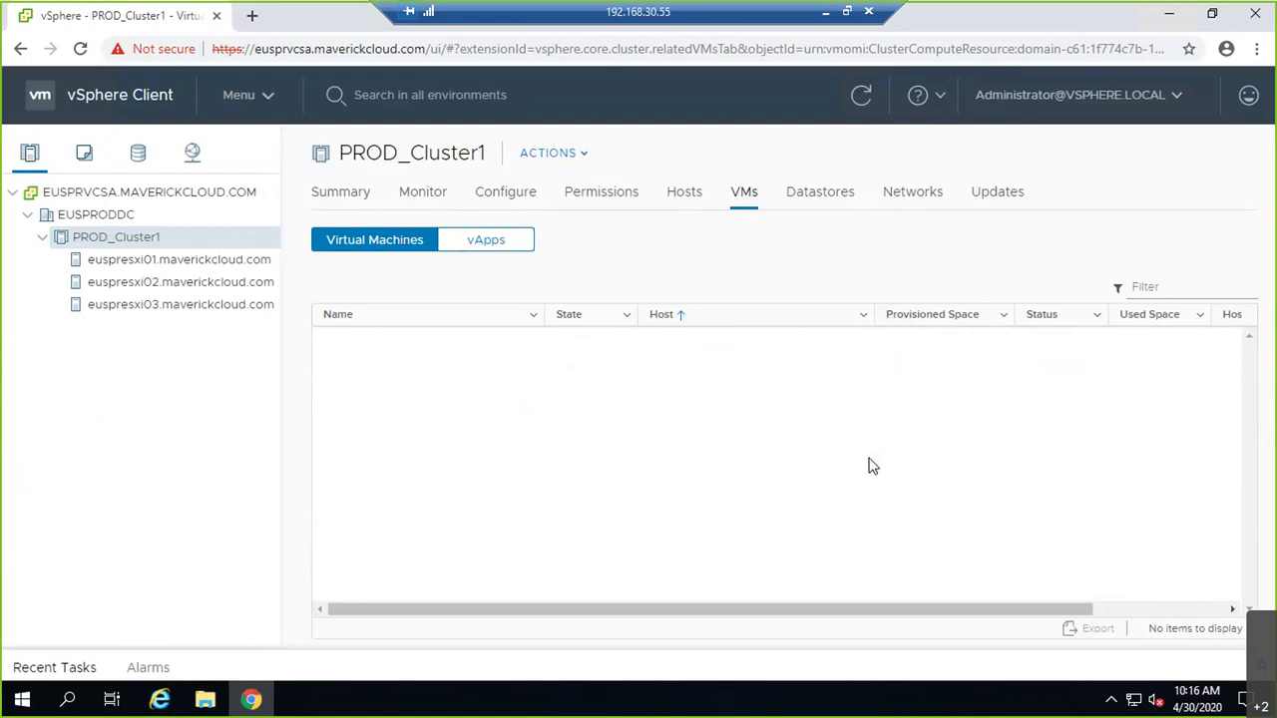
Select the ubuntu-20.04-live-server-amd64 disc image in the local computer's Downloads folder in File Explorer, and return to the remote desktop session.
left_click(826, 16)
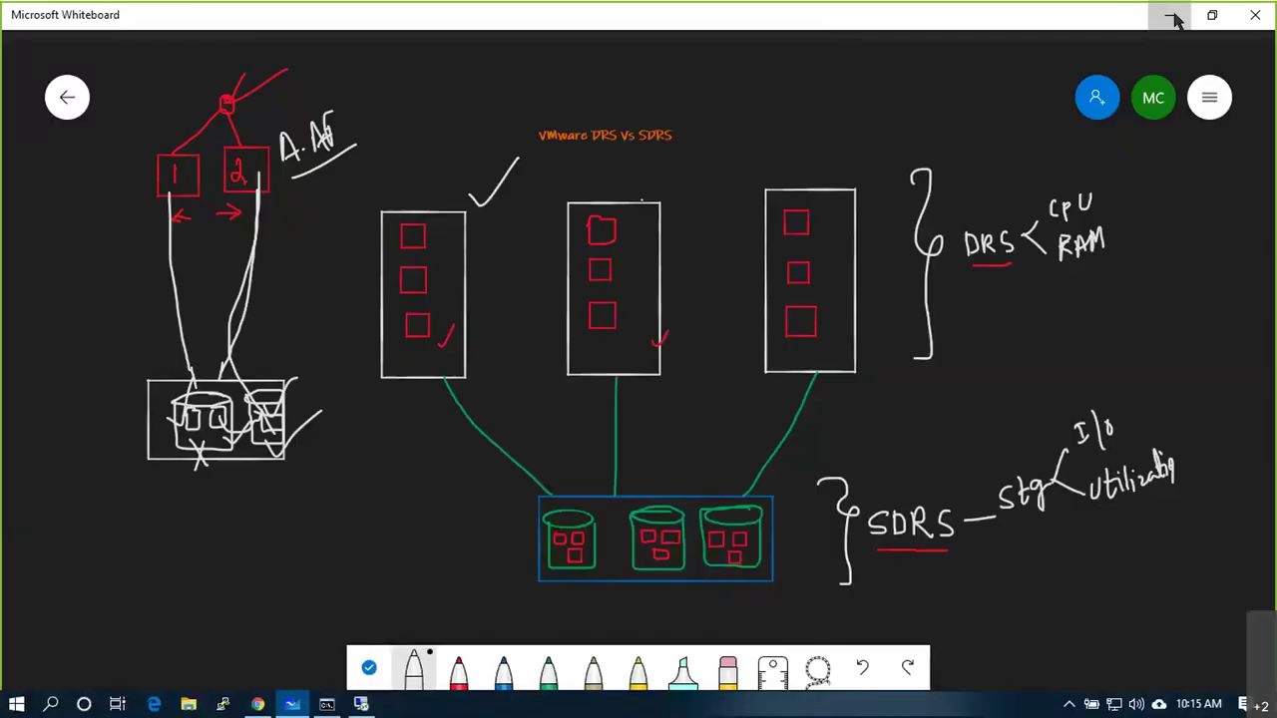
left_click(1175, 20)
left_click(1152, 12)
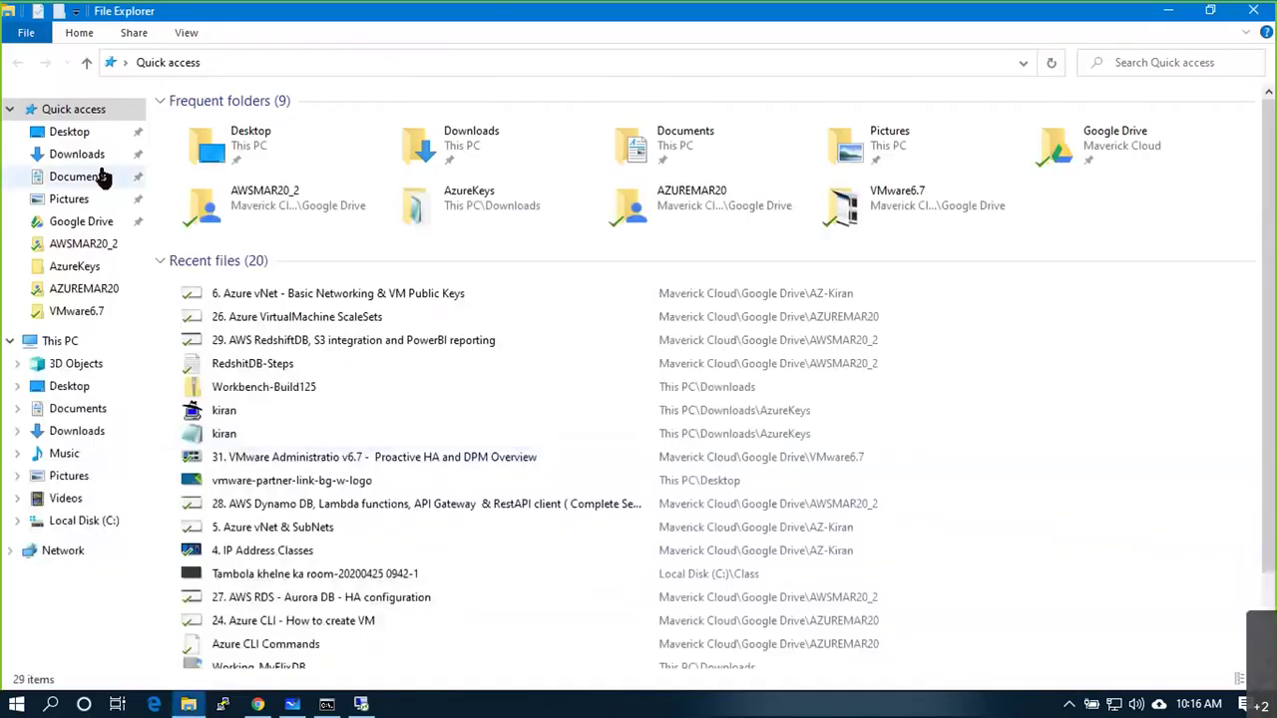
left_click(80, 155)
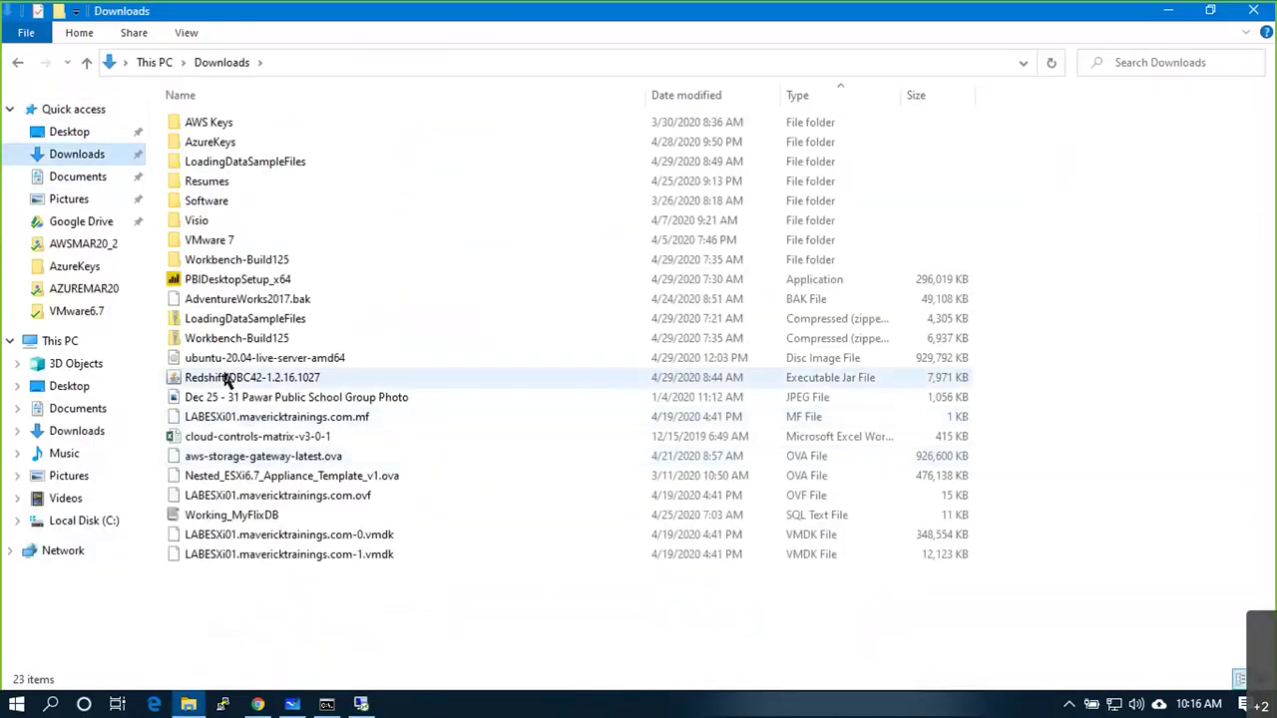
left_click(233, 361)
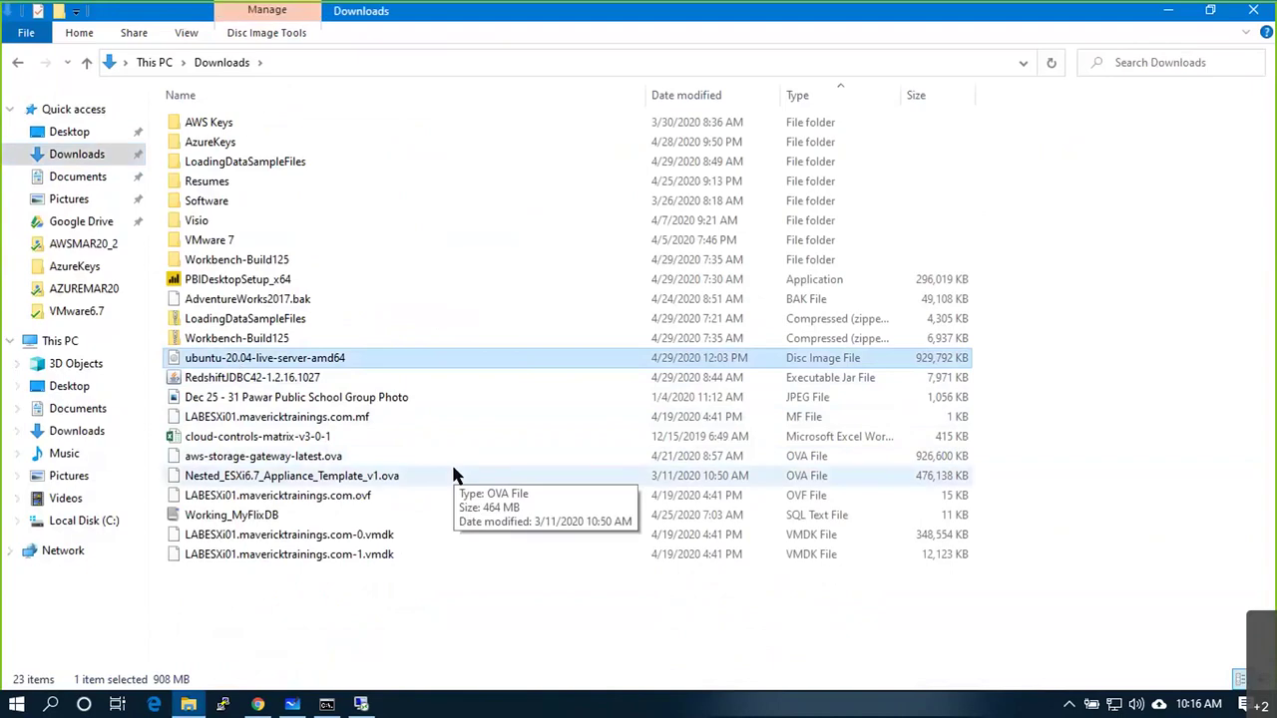
key("super+d")
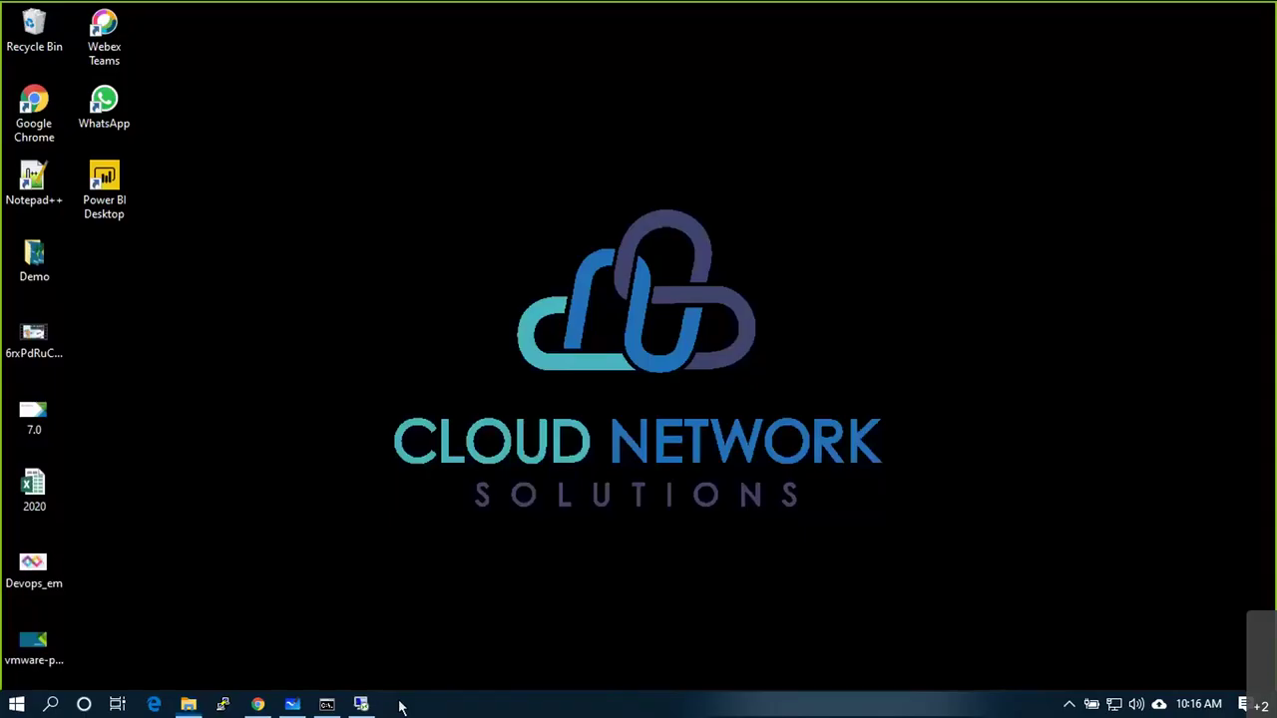
left_click(361, 704)
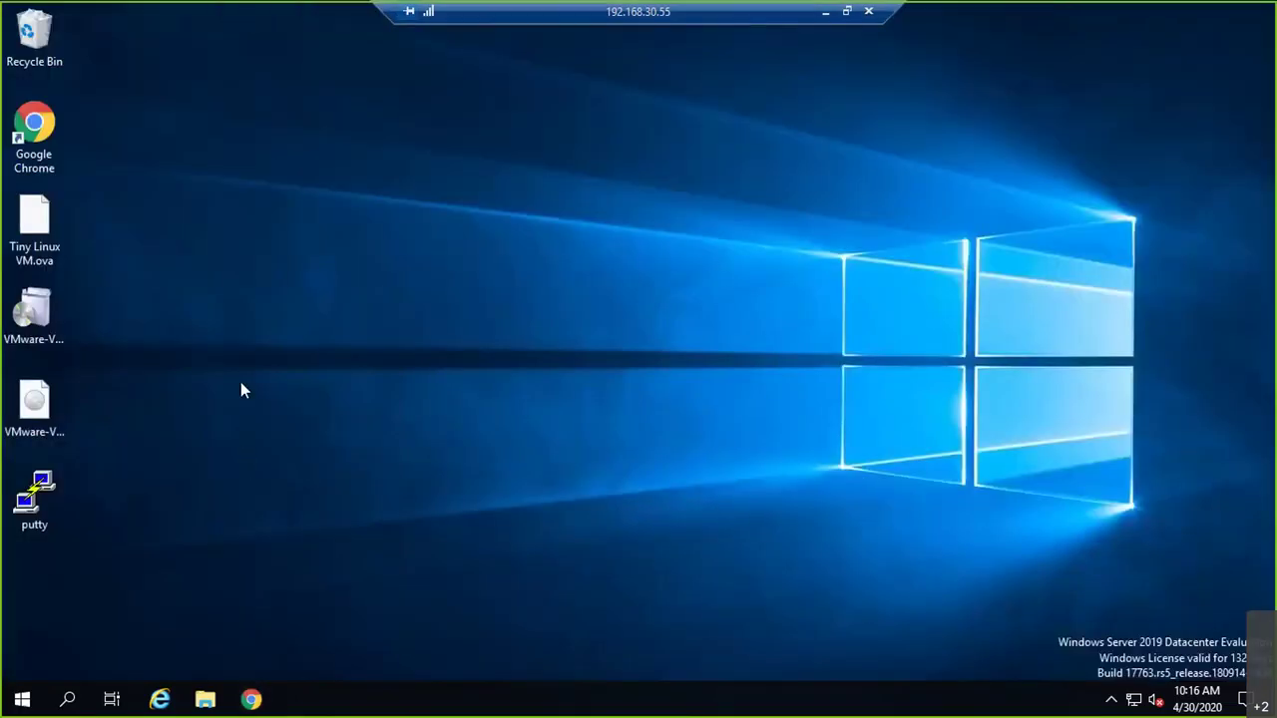